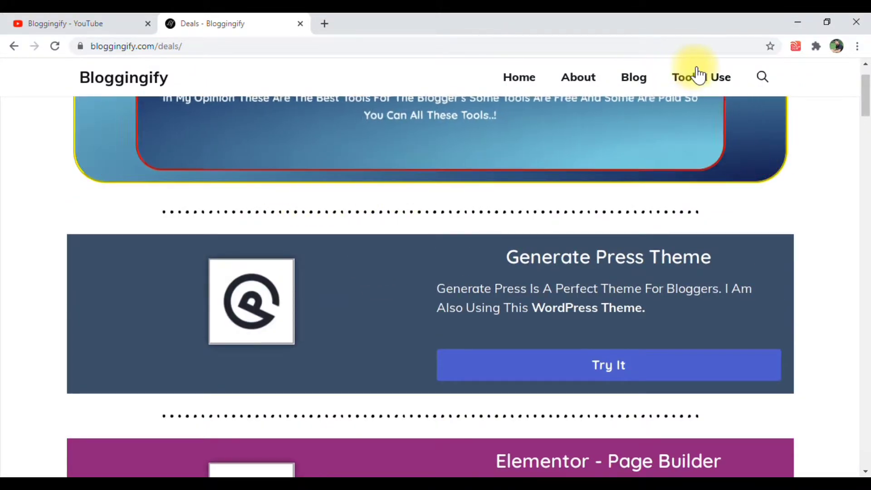
Look through the recommended blogging tools and WordPress hosting offers on the Bloggingify deals page
{"action": "left_click", "coordinate": [192, 47]}
{"action": "left_click", "coordinate": [243, 50]}
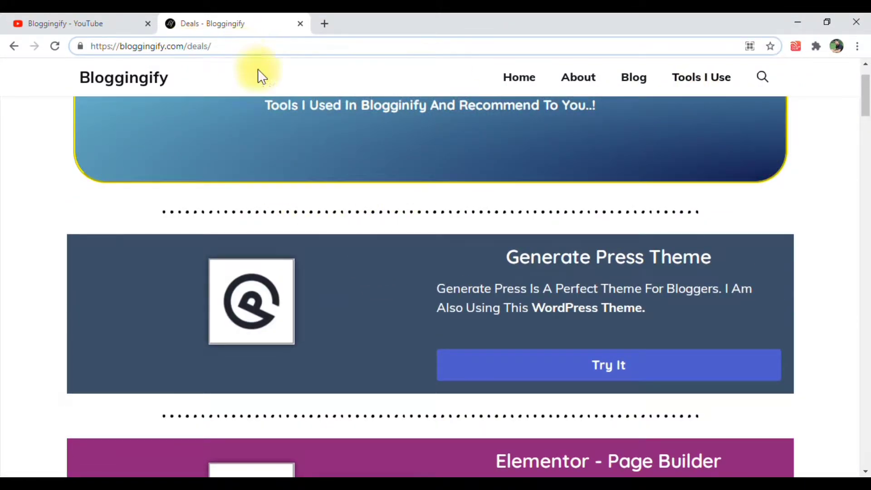
{"action": "scroll", "coordinate": [341, 239], "scroll_direction": "down", "scroll_amount": 4}
{"action": "scroll", "coordinate": [340, 236], "scroll_direction": "down", "scroll_amount": 10}
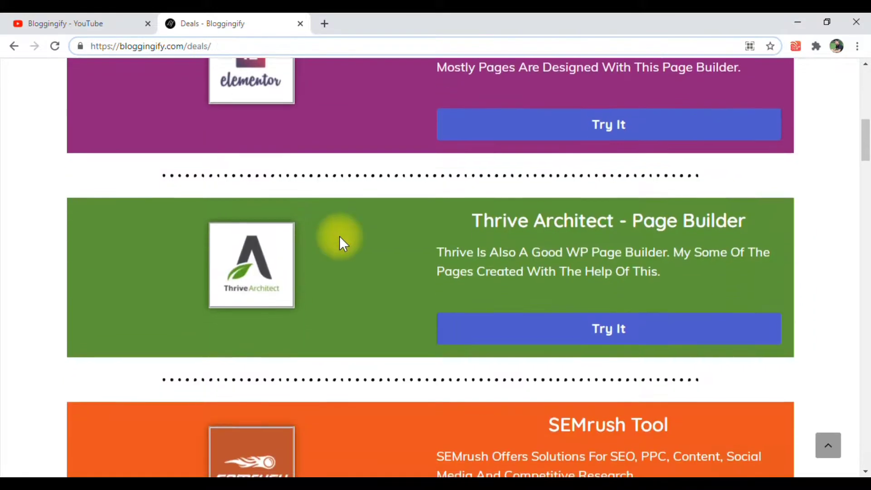
{"action": "scroll", "coordinate": [340, 238], "scroll_direction": "down", "scroll_amount": 3}
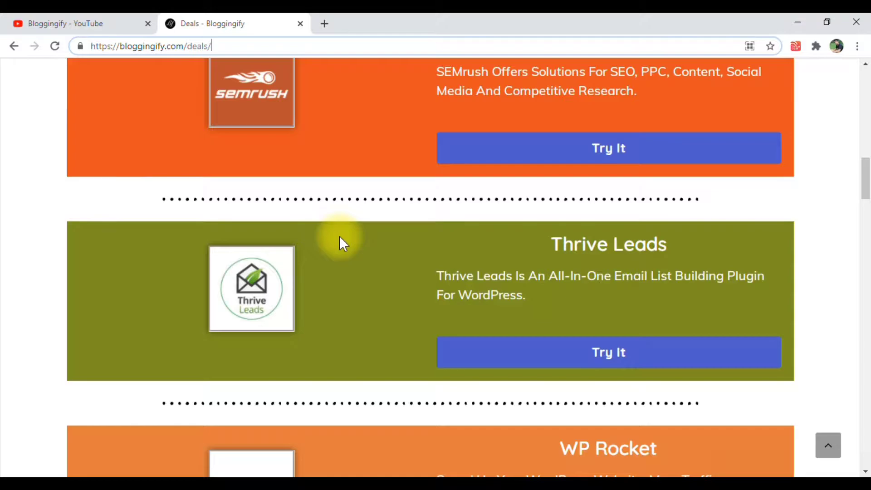
{"action": "scroll", "coordinate": [339, 236], "scroll_direction": "down", "scroll_amount": 9}
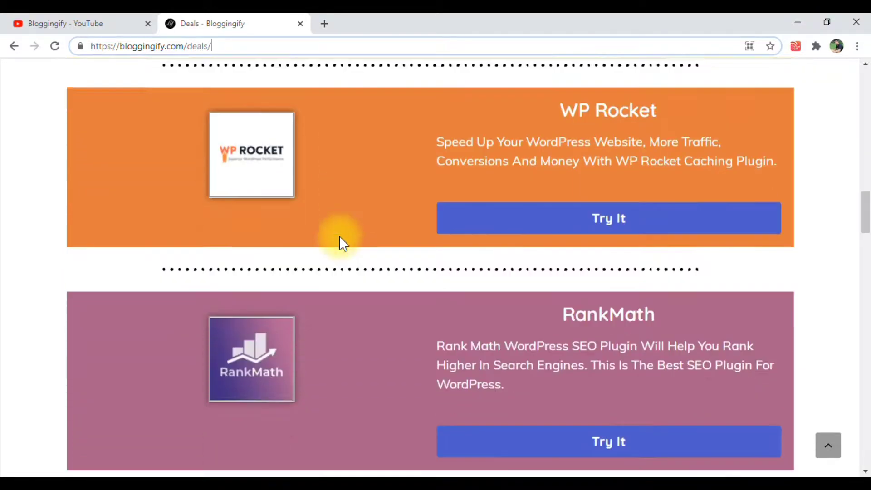
{"action": "scroll", "coordinate": [339, 236], "scroll_direction": "down", "scroll_amount": 2}
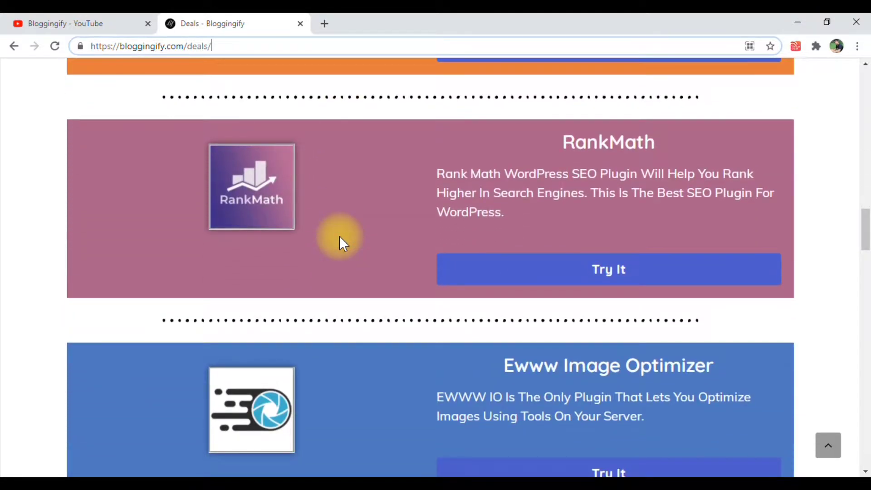
{"action": "scroll", "coordinate": [341, 236], "scroll_direction": "down", "scroll_amount": 12}
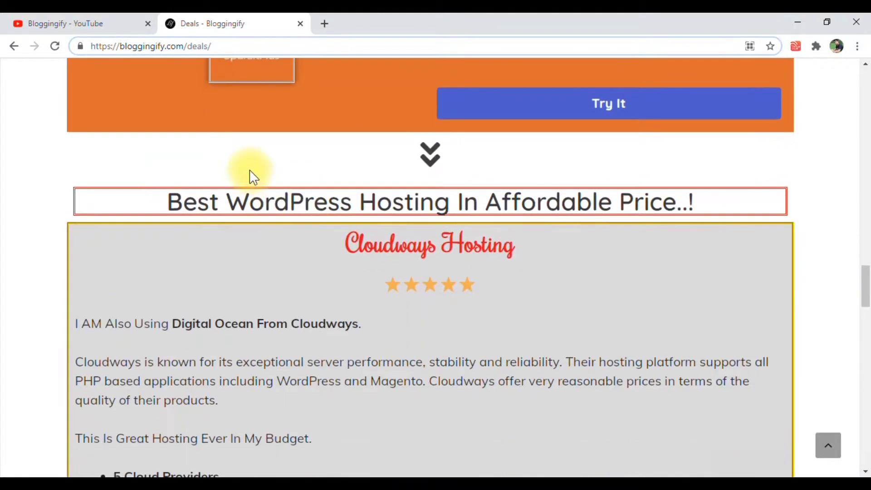
{"action": "scroll", "coordinate": [309, 212], "scroll_direction": "down", "scroll_amount": 2}
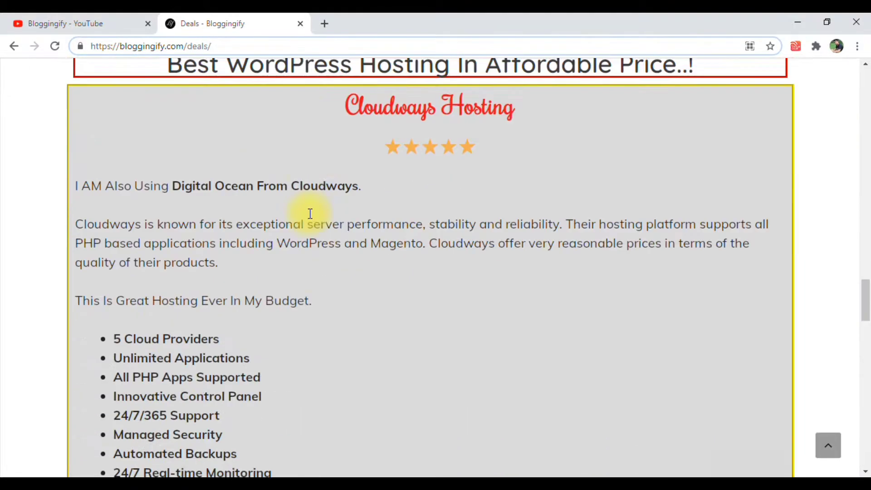
{"action": "scroll", "coordinate": [311, 214], "scroll_direction": "down", "scroll_amount": 20}
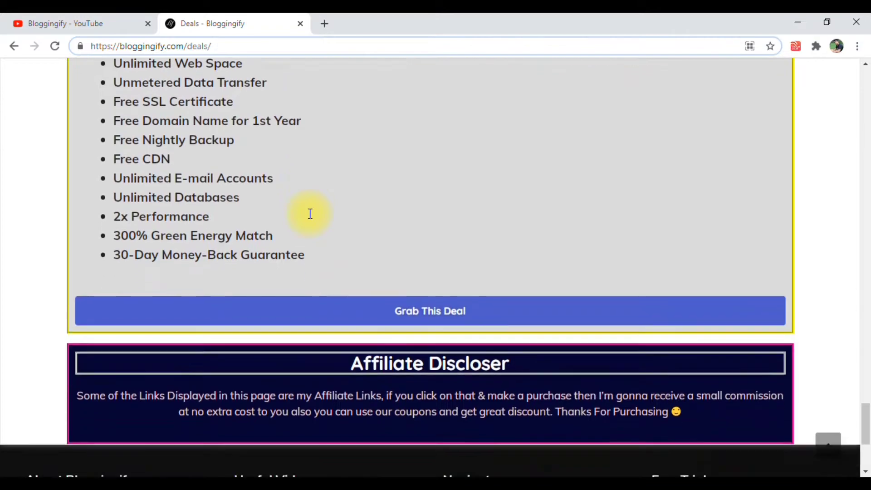
{"action": "scroll", "coordinate": [310, 214], "scroll_direction": "down", "scroll_amount": 5}
{"action": "scroll", "coordinate": [309, 214], "scroll_direction": "up", "scroll_amount": 13}
{"action": "left_click_drag", "start_coordinate": [867, 388], "coordinate": [863, 73]}
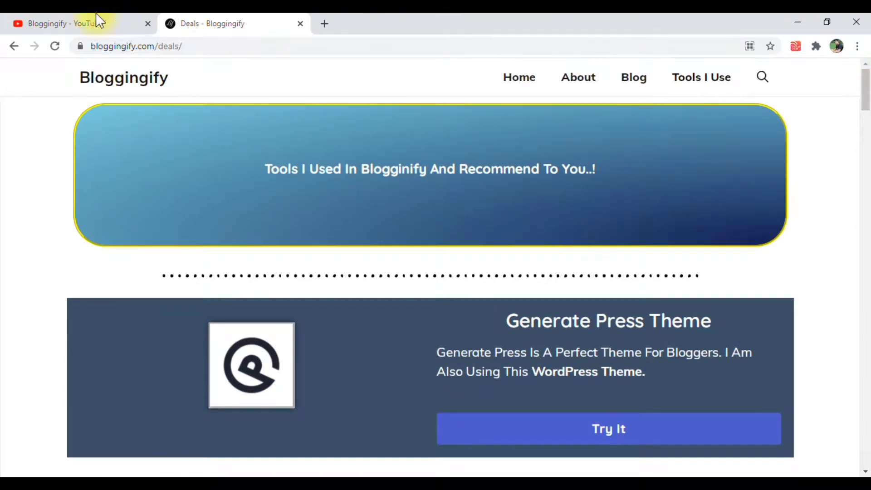
Switch to the Bloggingify YouTube channel and view its uploaded videos
{"action": "mouse_move", "coordinate": [186, 166]}
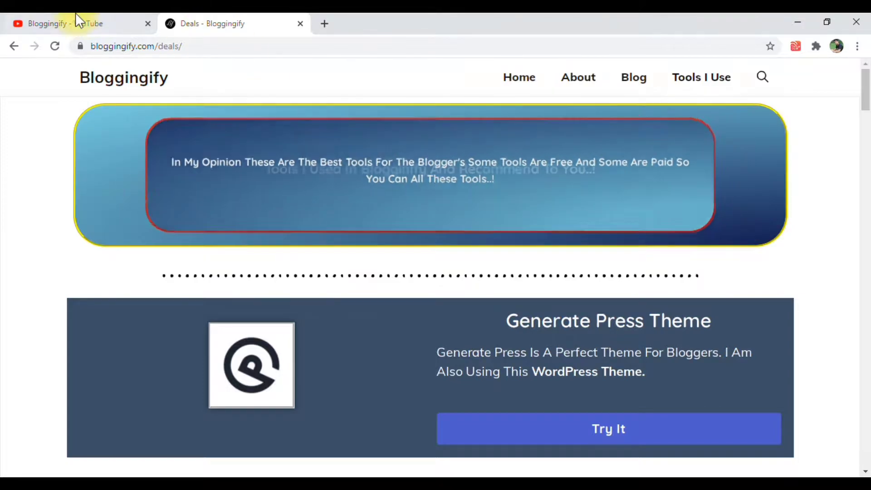
{"action": "left_click", "coordinate": [77, 23]}
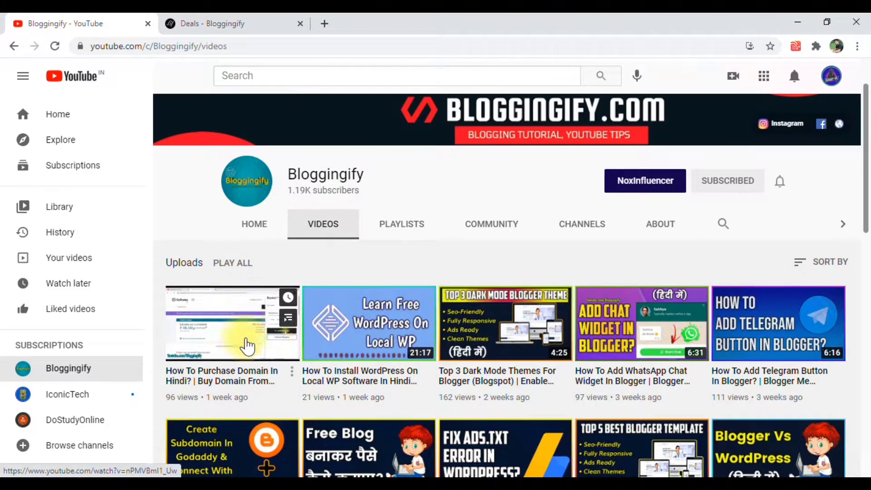
{"action": "left_click", "coordinate": [316, 225]}
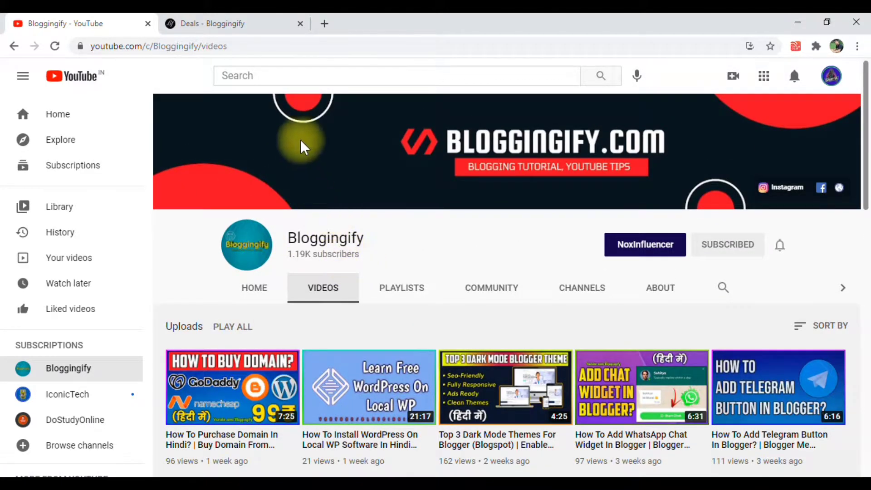
{"action": "mouse_move", "coordinate": [285, 360]}
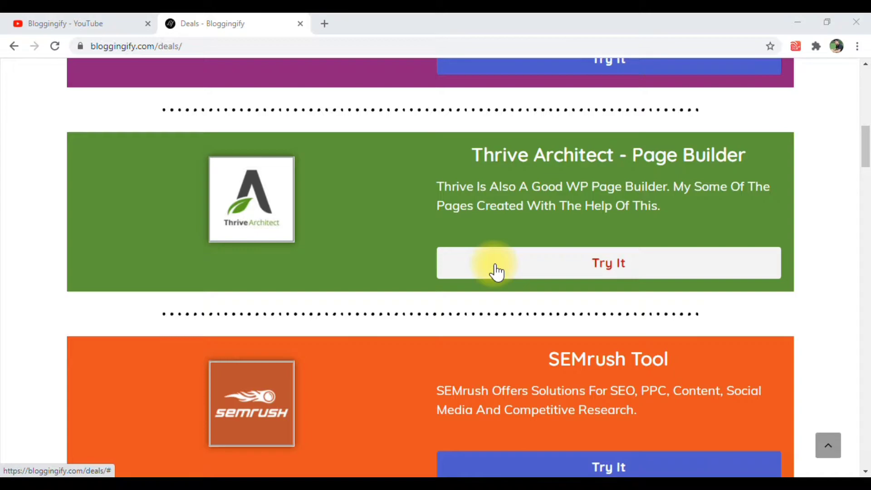
Examine the Cloudways and Bluehost hosting offers on the Bloggingify deals page
{"action": "scroll", "coordinate": [498, 272], "scroll_direction": "up", "scroll_amount": 1}
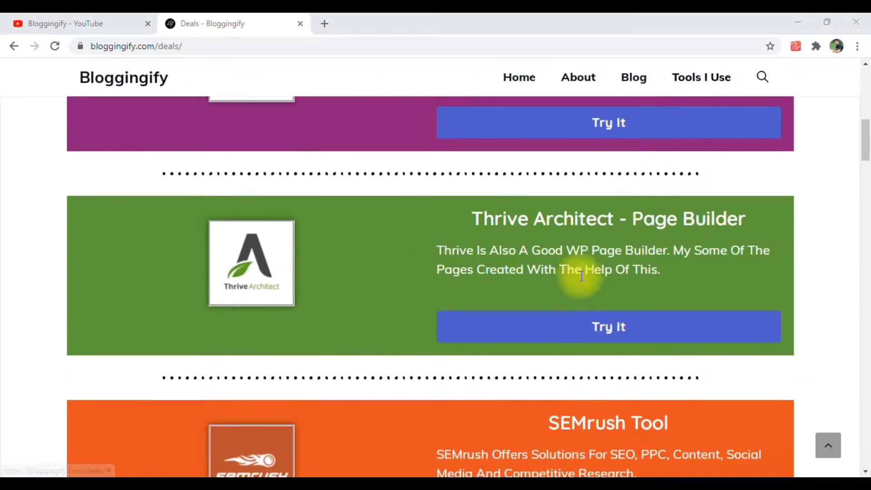
{"action": "scroll", "coordinate": [422, 247], "scroll_direction": "down", "scroll_amount": 1}
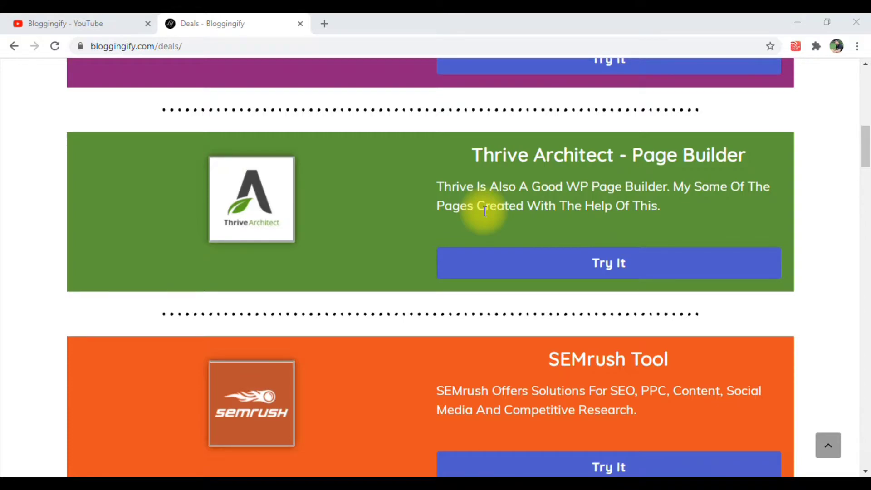
{"action": "left_click_drag", "start_coordinate": [864, 129], "coordinate": [864, 273]}
{"action": "scroll", "coordinate": [603, 239], "scroll_direction": "down", "scroll_amount": 4}
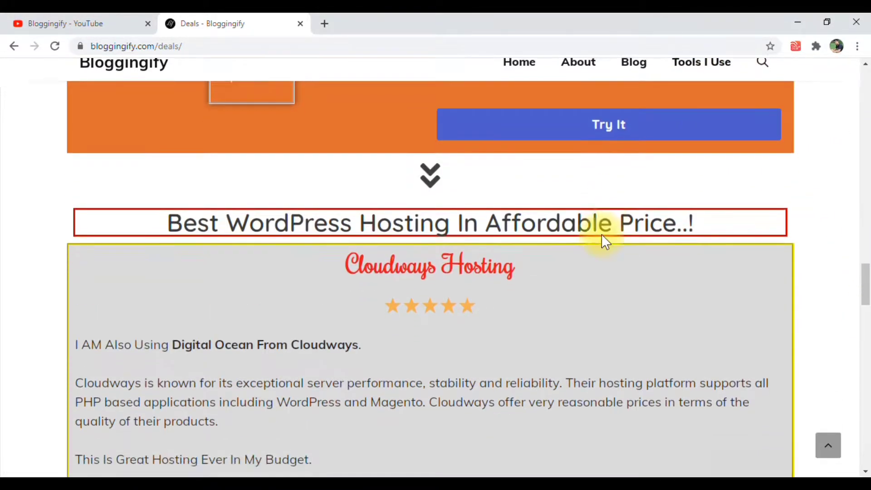
{"action": "scroll", "coordinate": [576, 275], "scroll_direction": "down", "scroll_amount": 4}
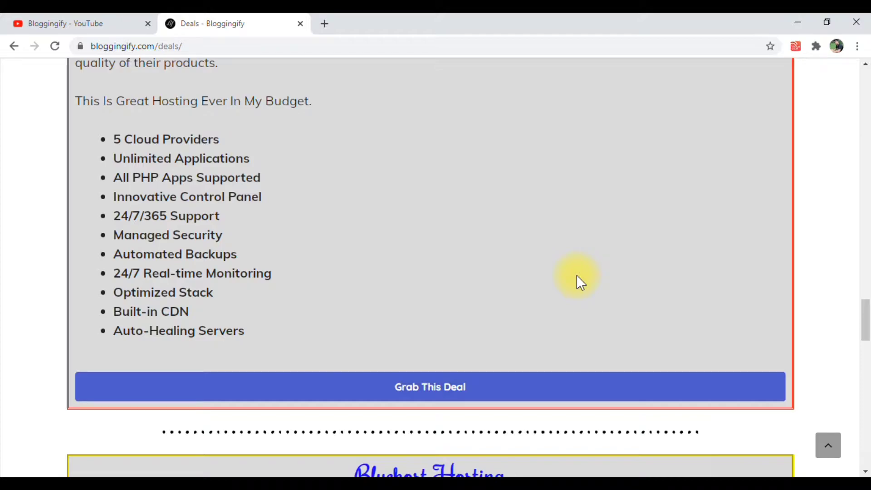
{"action": "scroll", "coordinate": [572, 277], "scroll_direction": "down", "scroll_amount": 5}
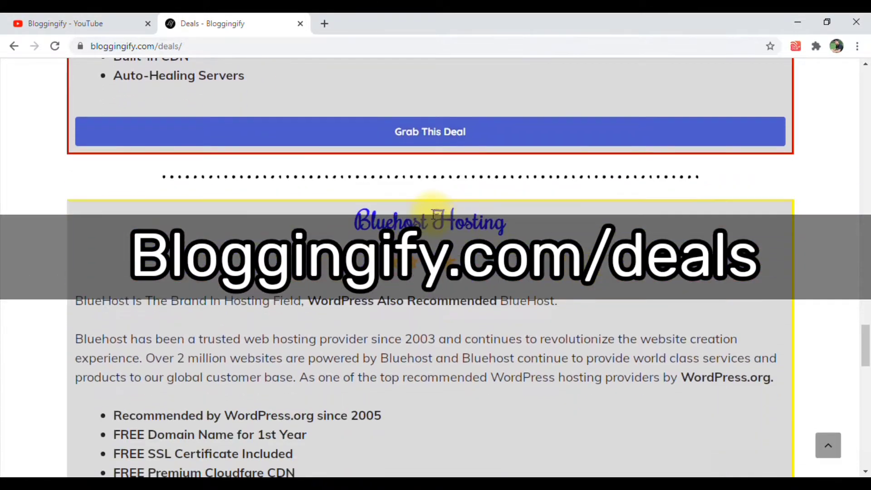
{"action": "scroll", "coordinate": [435, 217], "scroll_direction": "down", "scroll_amount": 3}
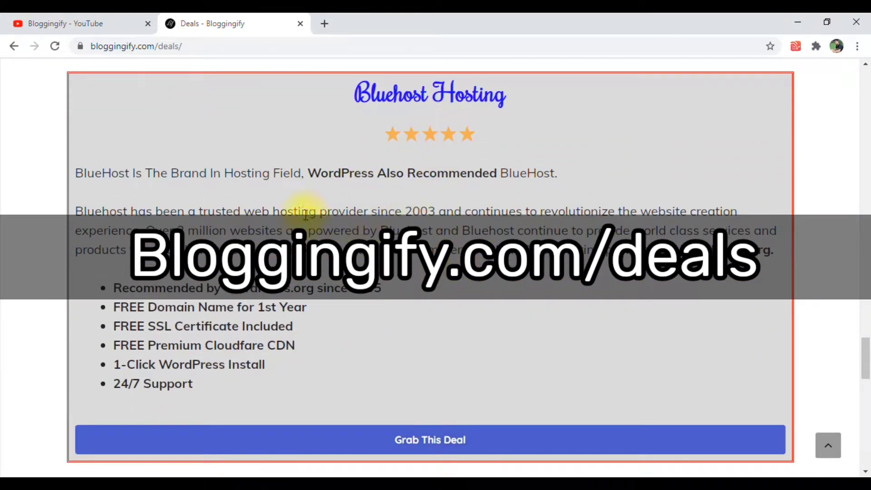
Open WordPress.org from its mention in the Bluehost feature list and view the site's recommended web hosts
{"action": "left_click", "coordinate": [232, 283]}
{"action": "left_click_drag", "start_coordinate": [232, 283], "coordinate": [313, 287]}
{"action": "right_click", "coordinate": [290, 292]}
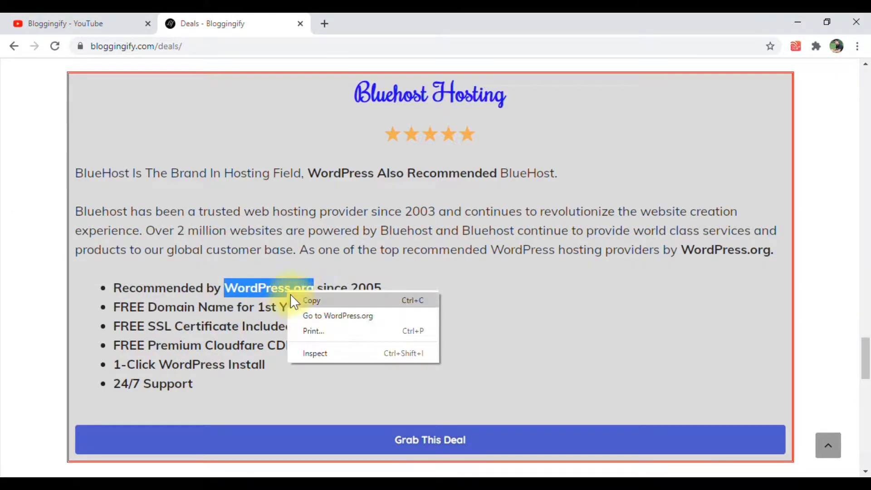
{"action": "left_click", "coordinate": [304, 316]}
{"action": "left_click", "coordinate": [215, 47]}
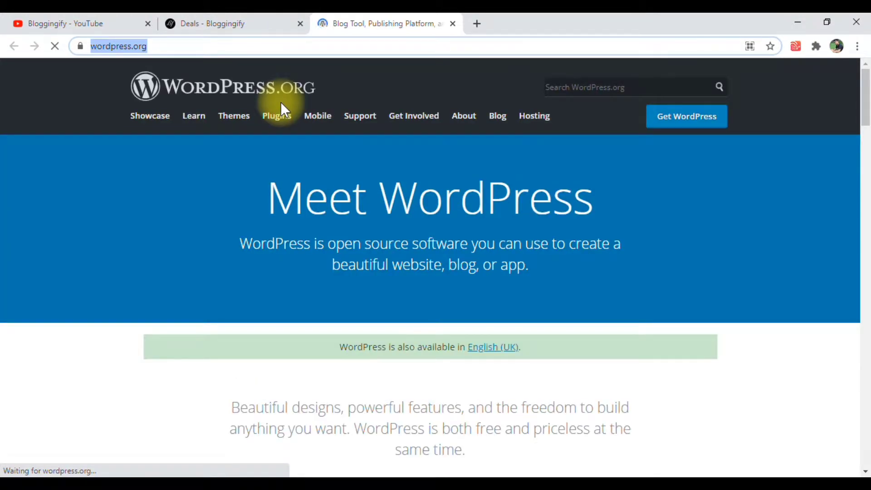
{"action": "left_click", "coordinate": [542, 120]}
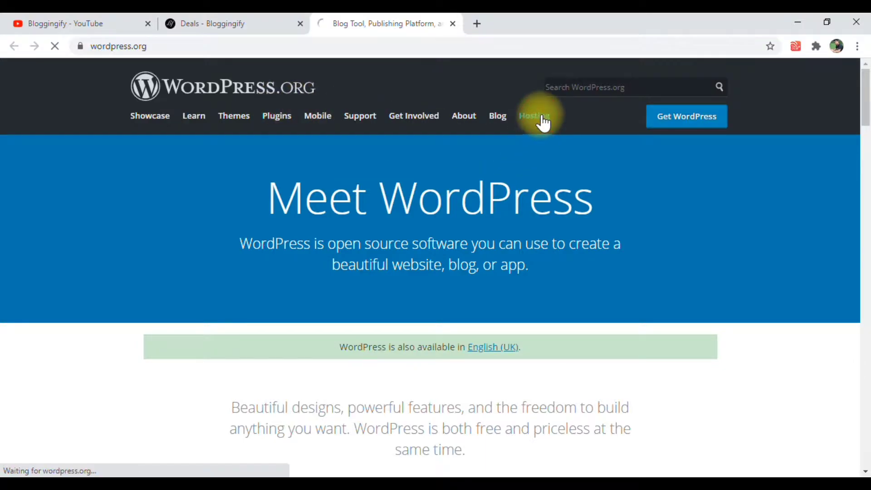
{"action": "scroll", "coordinate": [313, 290], "scroll_direction": "down", "scroll_amount": 2}
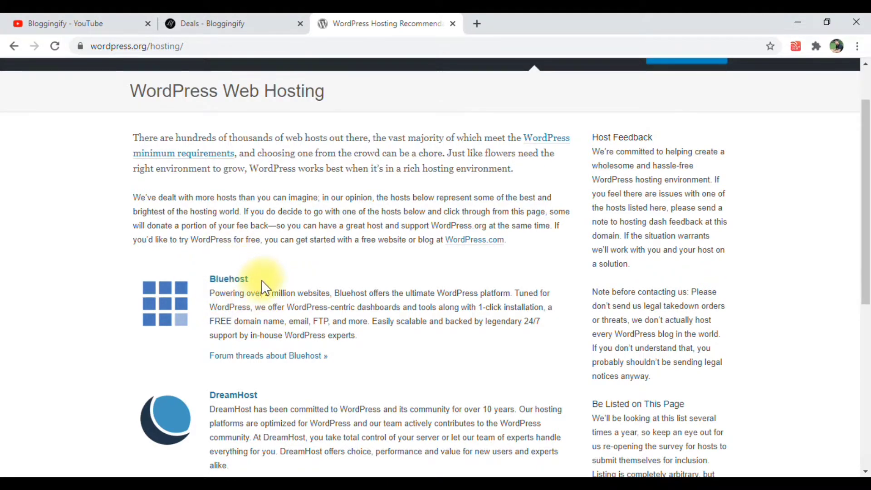
Return to the Bloggingify deals page and review the Bluehost feature list, including the free domain, SSL certificate and CDN
{"action": "left_click", "coordinate": [209, 20]}
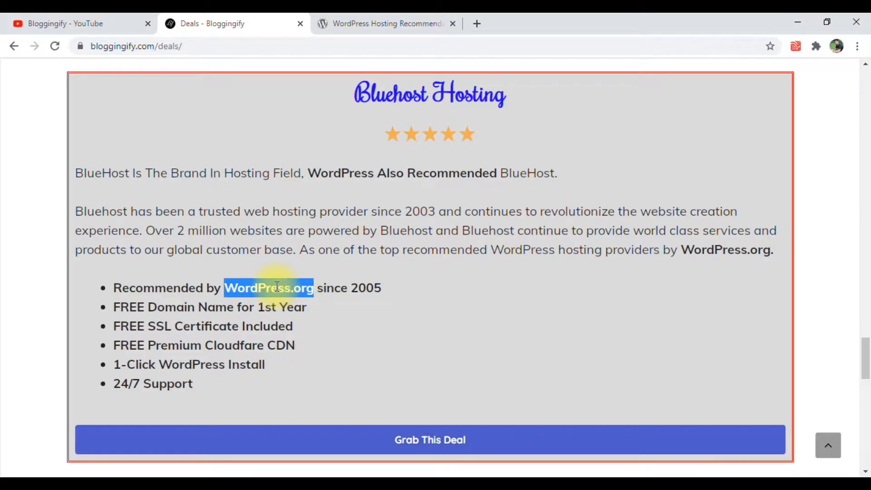
{"action": "left_click", "coordinate": [123, 306]}
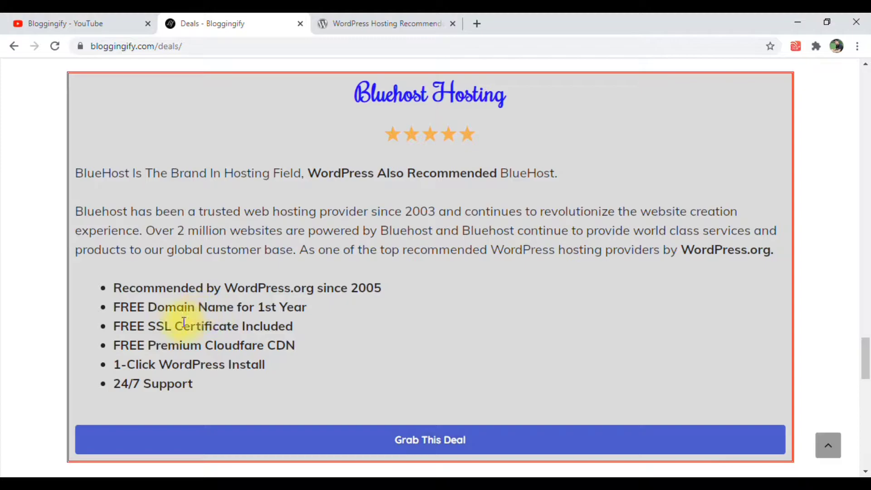
{"action": "double_click", "coordinate": [159, 326]}
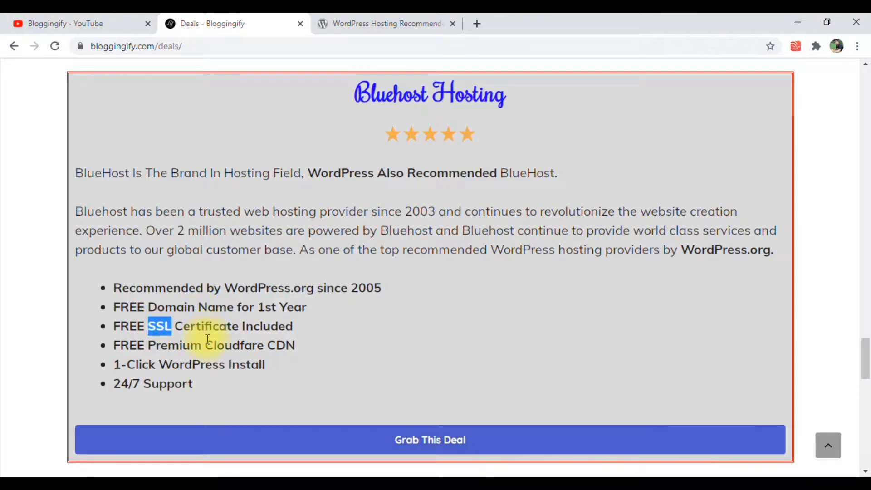
{"action": "left_click_drag", "start_coordinate": [211, 346], "coordinate": [301, 346]}
{"action": "left_click", "coordinate": [206, 361]}
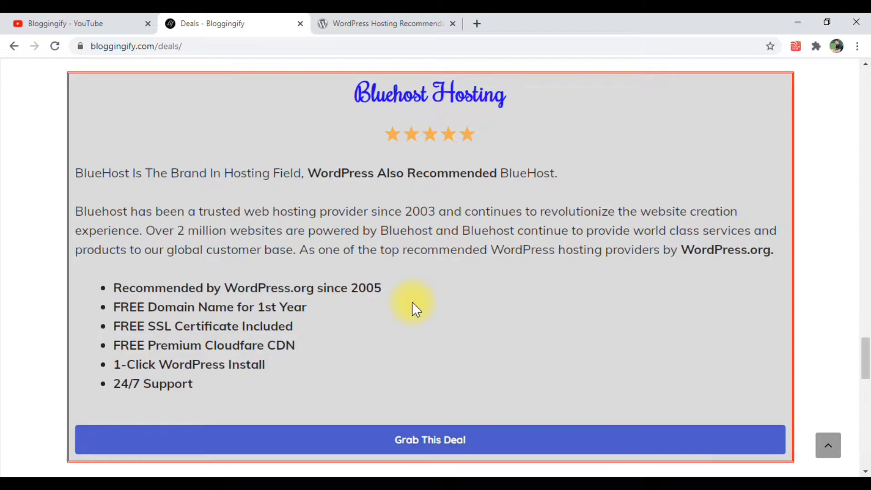
Open bloggingify.com/bluehost in a new browser tab
{"action": "key", "text": "ctrl+t"}
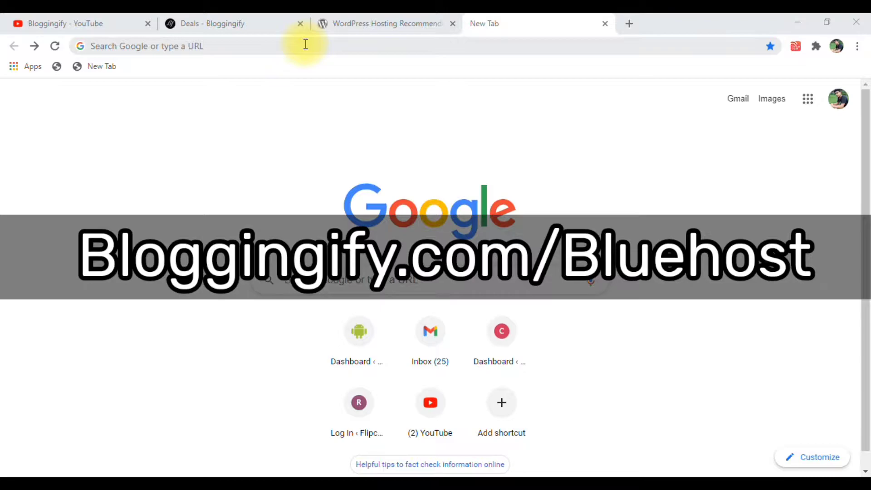
{"action": "left_click", "coordinate": [306, 44]}
{"action": "type", "text": "b"}
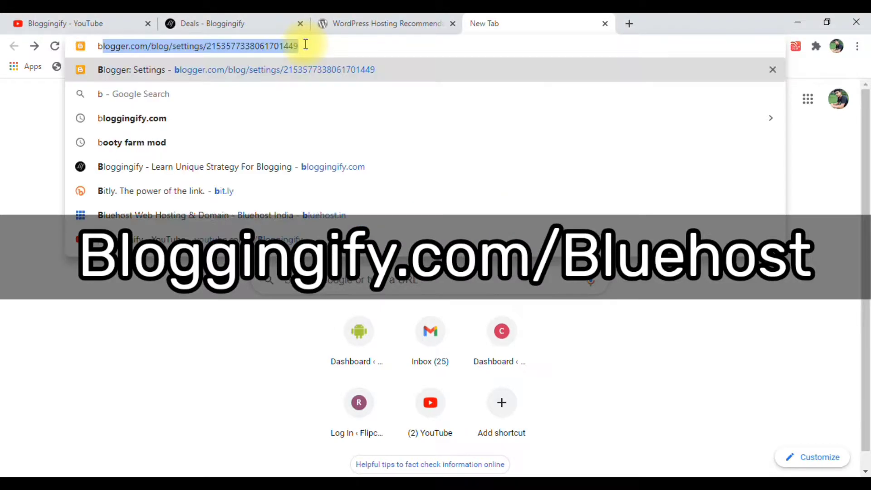
{"action": "type", "text": "logging"}
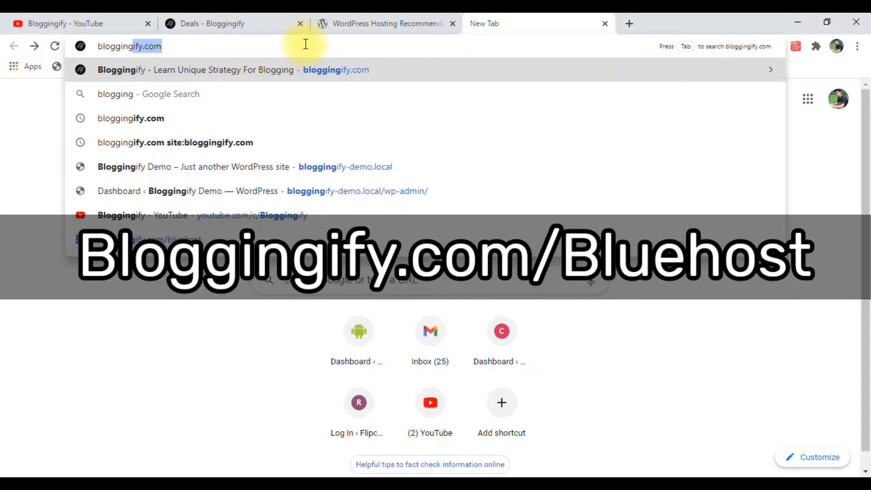
{"action": "type", "text": "i"}
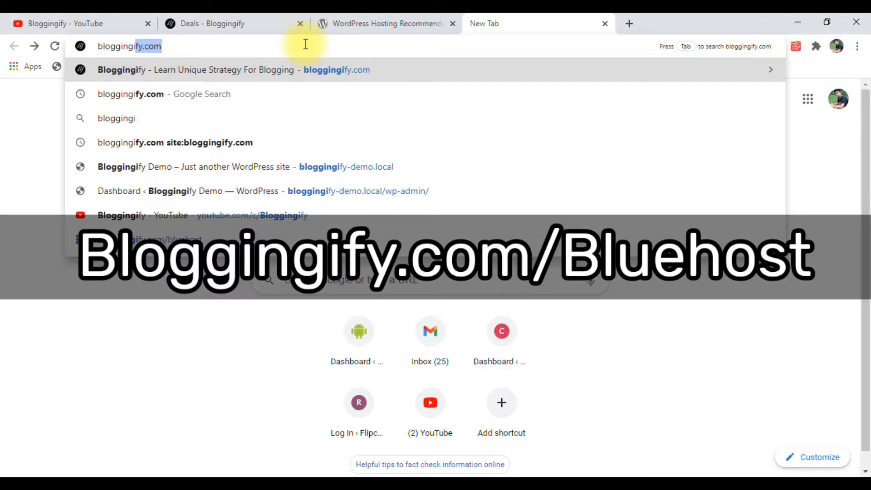
{"action": "type", "text": "fy.c"}
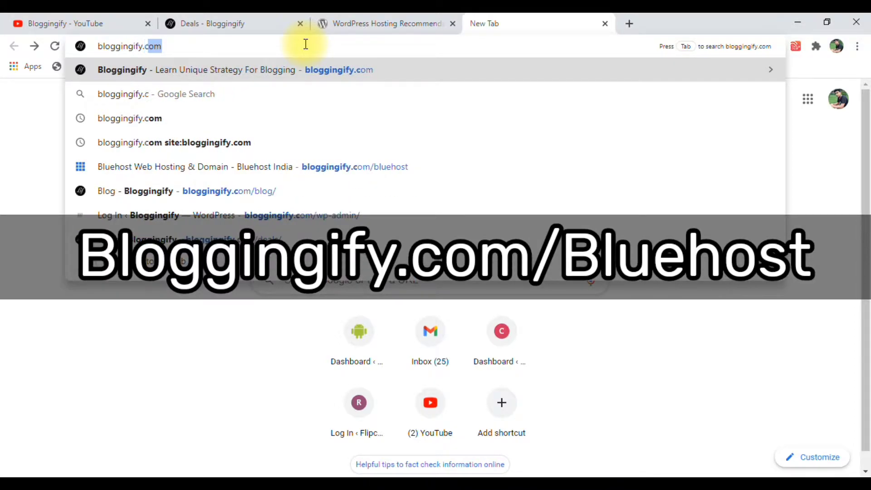
{"action": "type", "text": "om/"}
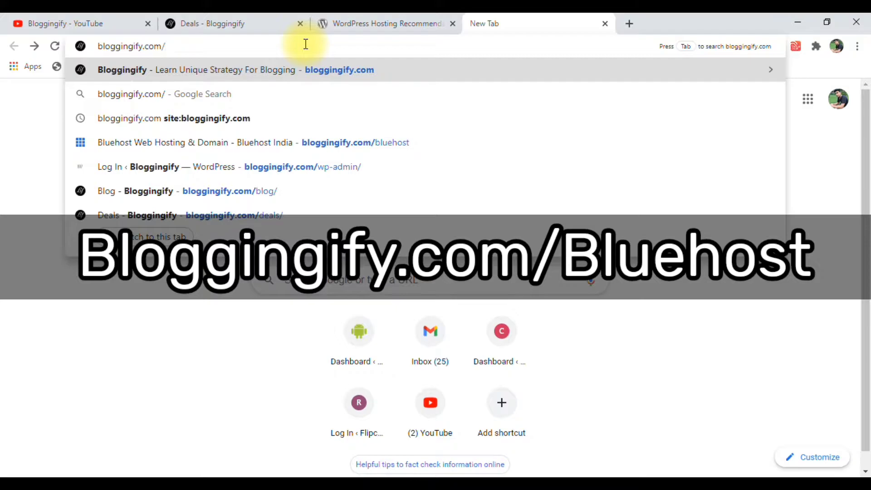
{"action": "type", "text": "blue"}
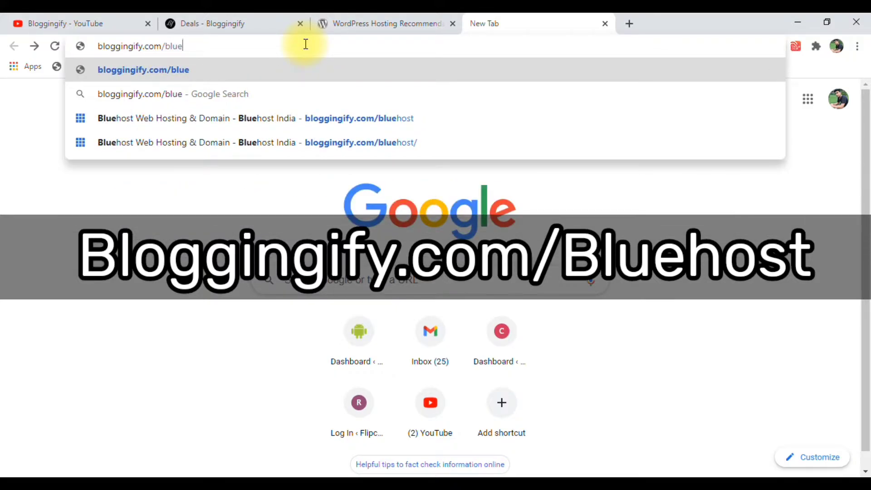
{"action": "key", "text": "Down"}
{"action": "key", "text": "Down"}
{"action": "key", "text": "Return"}
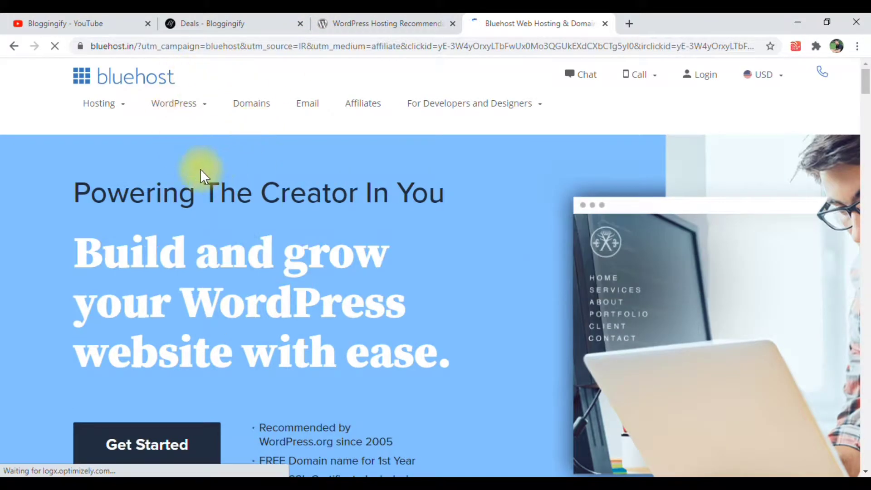
Open Bluehost's WordPress Hosting page and go to its plan comparison
{"action": "mouse_move", "coordinate": [203, 114]}
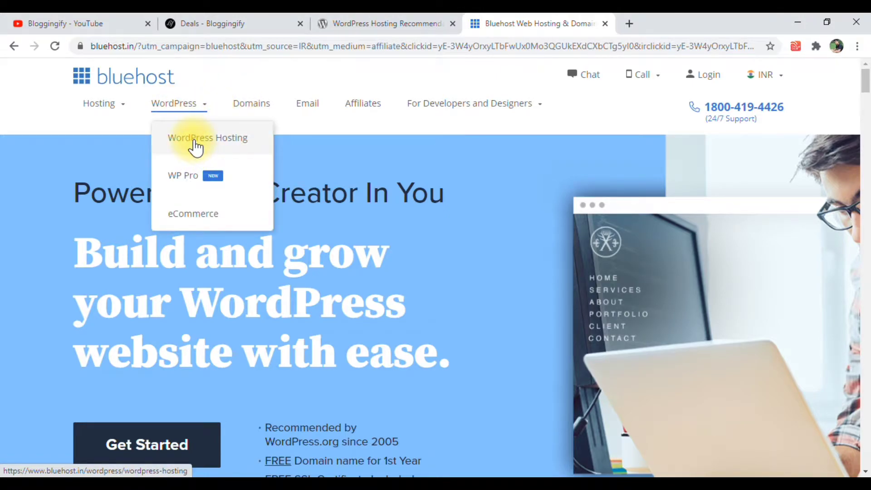
{"action": "left_click", "coordinate": [194, 142]}
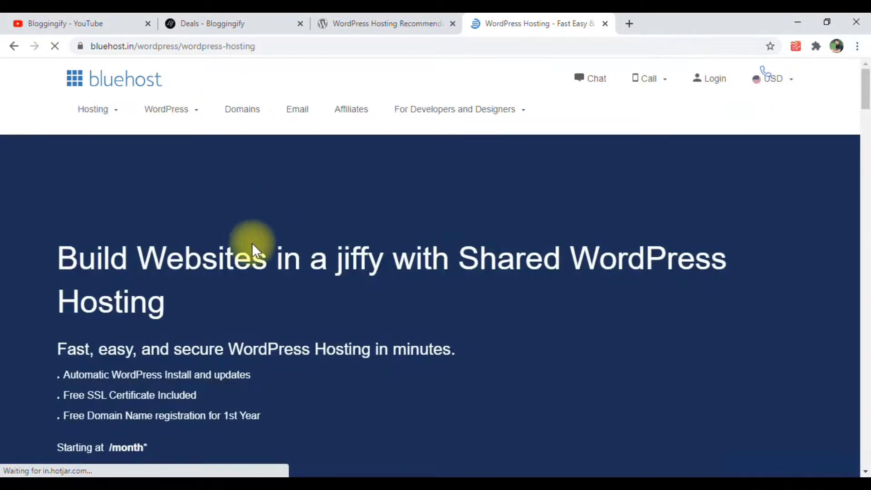
{"action": "scroll", "coordinate": [186, 342], "scroll_direction": "down", "scroll_amount": 3}
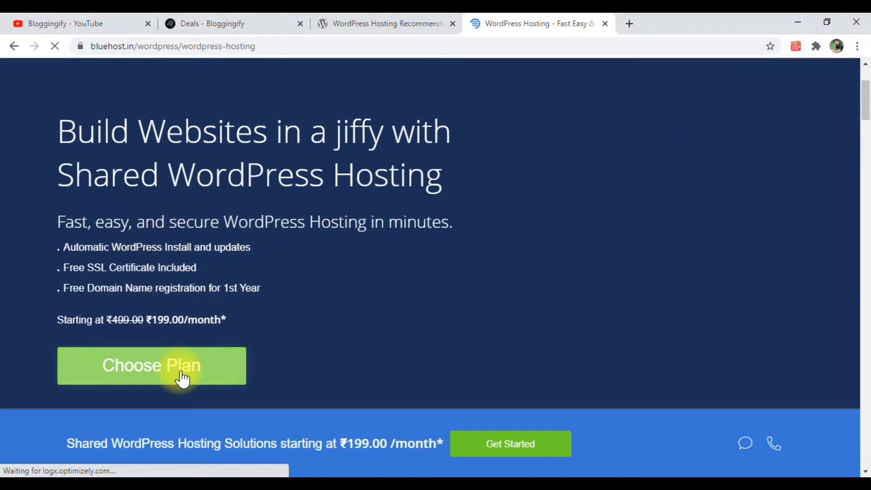
{"action": "scroll", "coordinate": [182, 379], "scroll_direction": "down", "scroll_amount": 7}
{"action": "scroll", "coordinate": [348, 318], "scroll_direction": "down", "scroll_amount": 5}
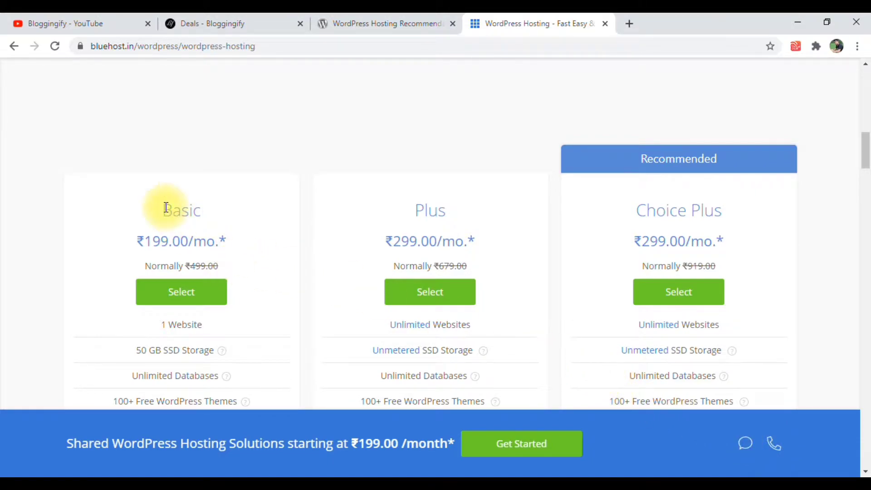
Examine the Basic plan's monthly price, website limit and included features, dismissing the call-back offer
{"action": "scroll", "coordinate": [171, 206], "scroll_direction": "down", "scroll_amount": 1}
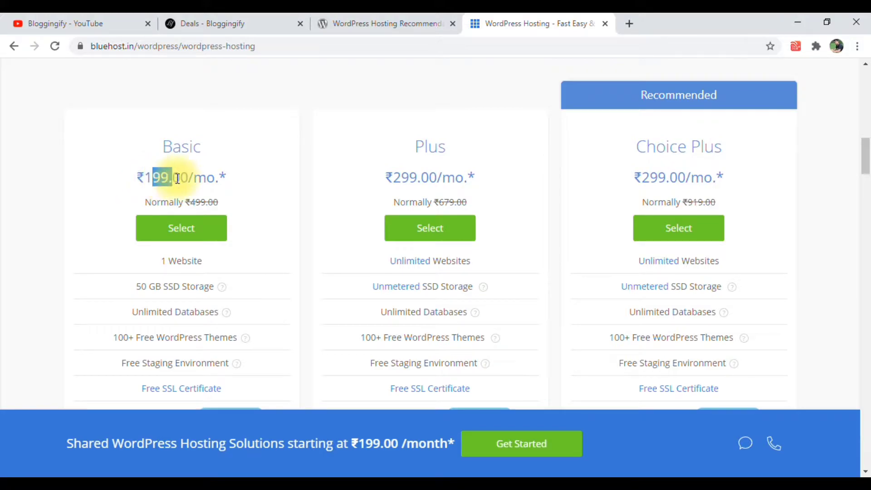
{"action": "left_click_drag", "start_coordinate": [199, 178], "coordinate": [208, 177]}
{"action": "left_click_drag", "start_coordinate": [160, 263], "coordinate": [215, 264]}
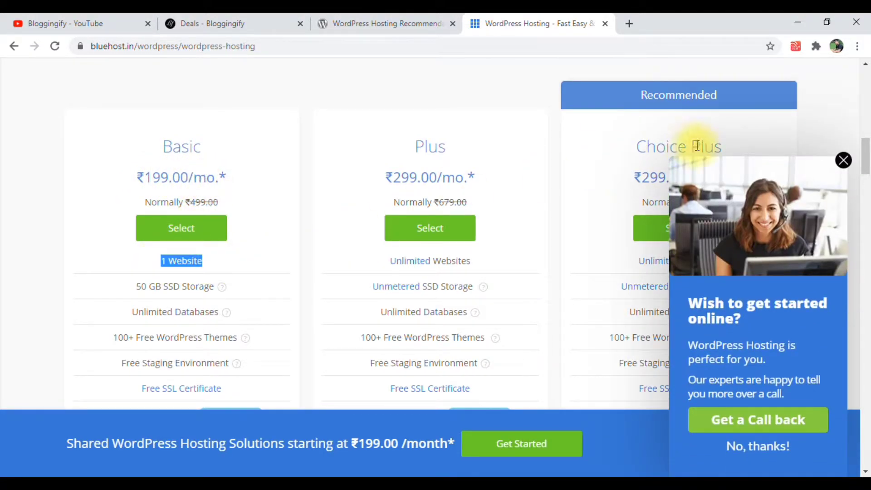
{"action": "left_click", "coordinate": [843, 162]}
{"action": "scroll", "coordinate": [173, 308], "scroll_direction": "down", "scroll_amount": 1}
{"action": "scroll", "coordinate": [173, 307], "scroll_direction": "down", "scroll_amount": 1}
{"action": "left_click_drag", "start_coordinate": [132, 253], "coordinate": [164, 276]}
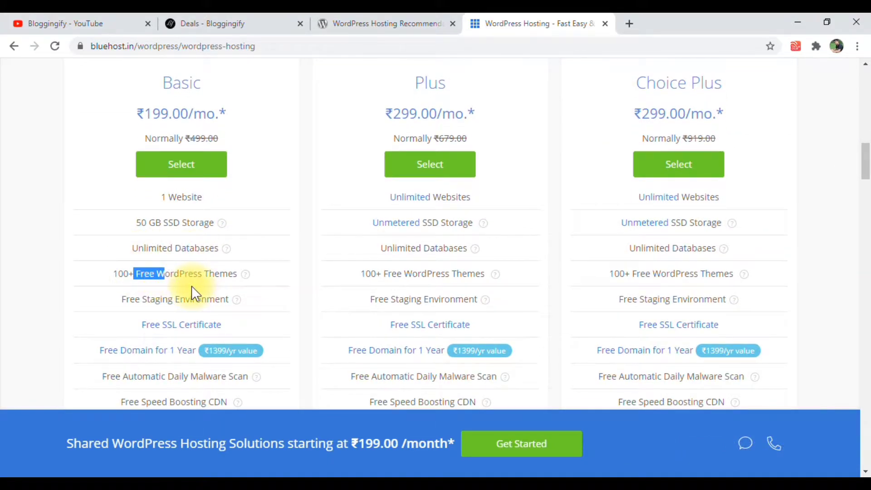
{"action": "scroll", "coordinate": [192, 285], "scroll_direction": "up", "scroll_amount": 2}
{"action": "left_click", "coordinate": [191, 288]}
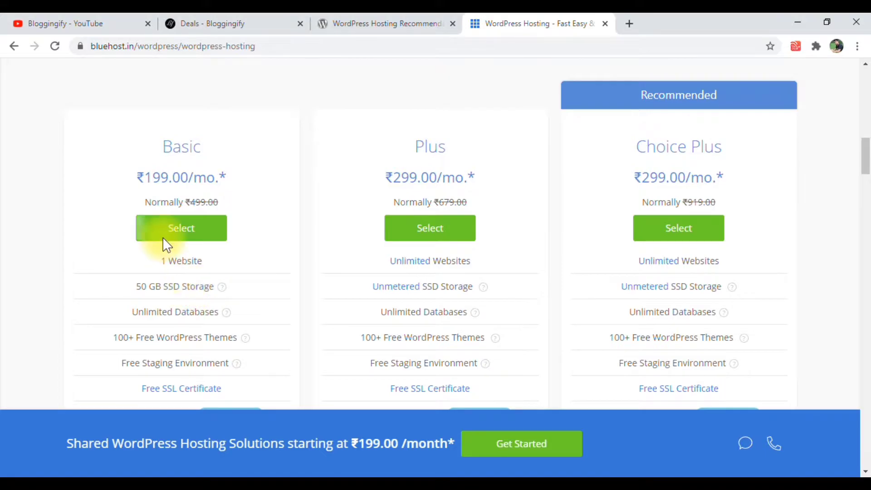
{"action": "left_click_drag", "start_coordinate": [155, 267], "coordinate": [208, 272]}
{"action": "left_click", "coordinate": [208, 272]}
Compare the prices and included features of the Plus and Choice Plus plans
{"action": "left_click_drag", "start_coordinate": [410, 177], "coordinate": [433, 185]}
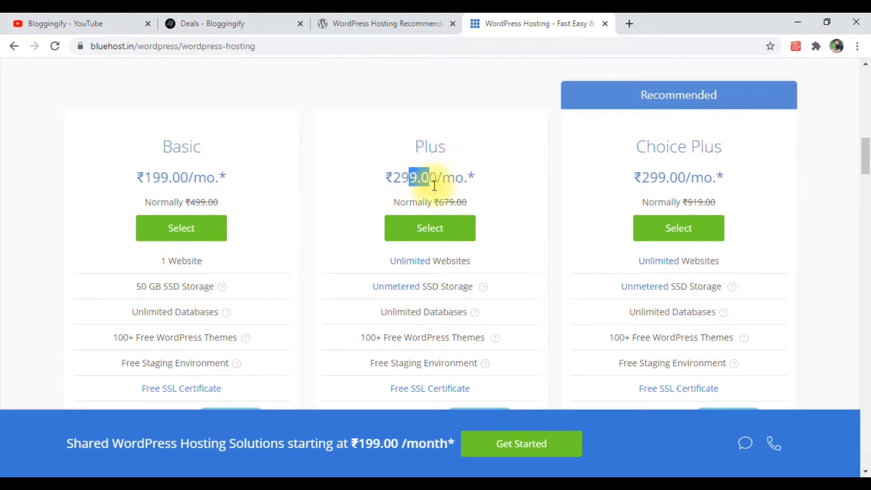
{"action": "left_click", "coordinate": [439, 183]}
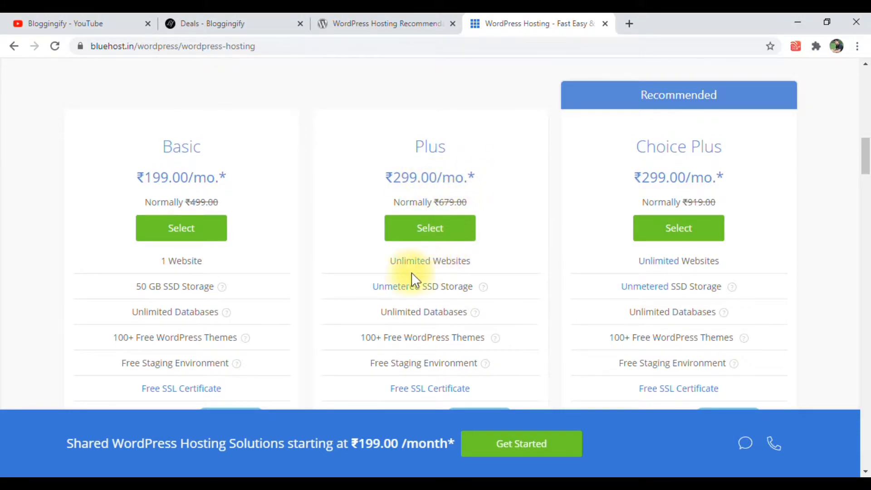
{"action": "scroll", "coordinate": [440, 273], "scroll_direction": "down", "scroll_amount": 5}
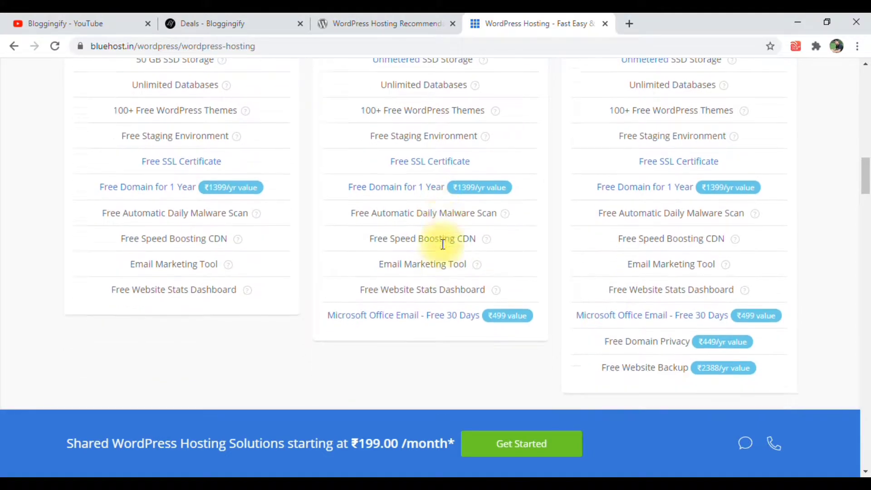
{"action": "scroll", "coordinate": [445, 263], "scroll_direction": "up", "scroll_amount": 5}
{"action": "left_click_drag", "start_coordinate": [646, 275], "coordinate": [683, 284]}
{"action": "scroll", "coordinate": [676, 285], "scroll_direction": "down", "scroll_amount": 4}
{"action": "scroll", "coordinate": [665, 272], "scroll_direction": "up", "scroll_amount": 3}
{"action": "left_click", "coordinate": [654, 248]}
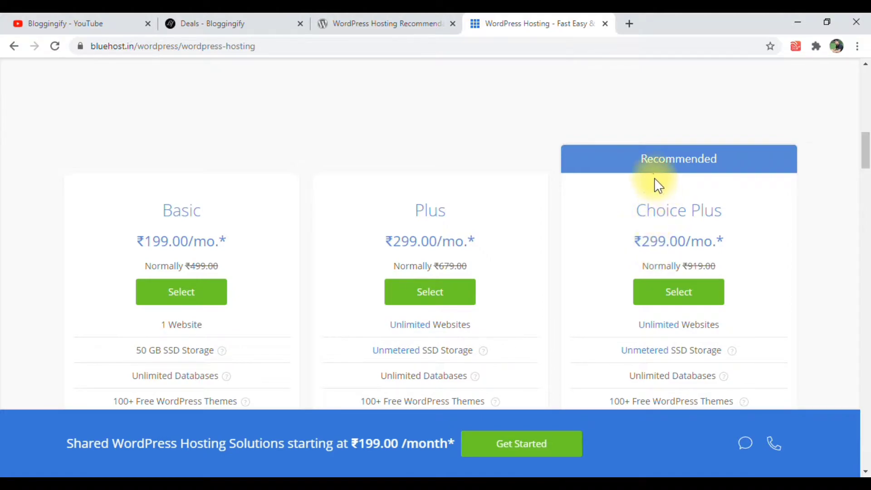
{"action": "scroll", "coordinate": [675, 247], "scroll_direction": "down", "scroll_amount": 1}
{"action": "scroll", "coordinate": [675, 248], "scroll_direction": "down", "scroll_amount": 1}
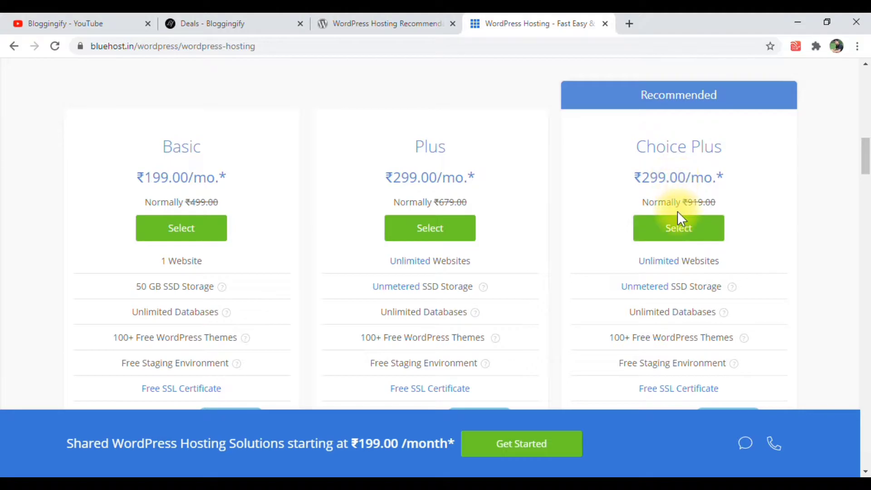
Select the recommended Choice Plus plan to start the Bluehost sign-up
{"action": "left_click", "coordinate": [677, 231]}
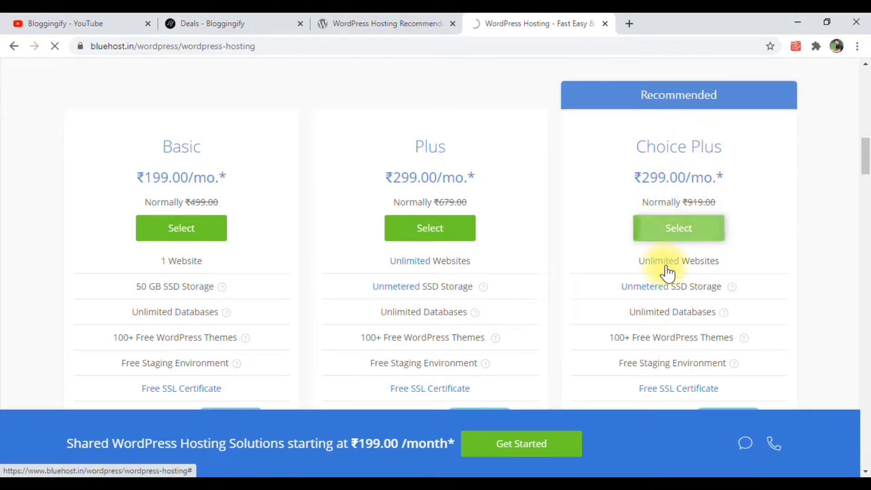
{"action": "scroll", "coordinate": [663, 277], "scroll_direction": "down", "scroll_amount": 3}
{"action": "scroll", "coordinate": [659, 276], "scroll_direction": "down", "scroll_amount": 5}
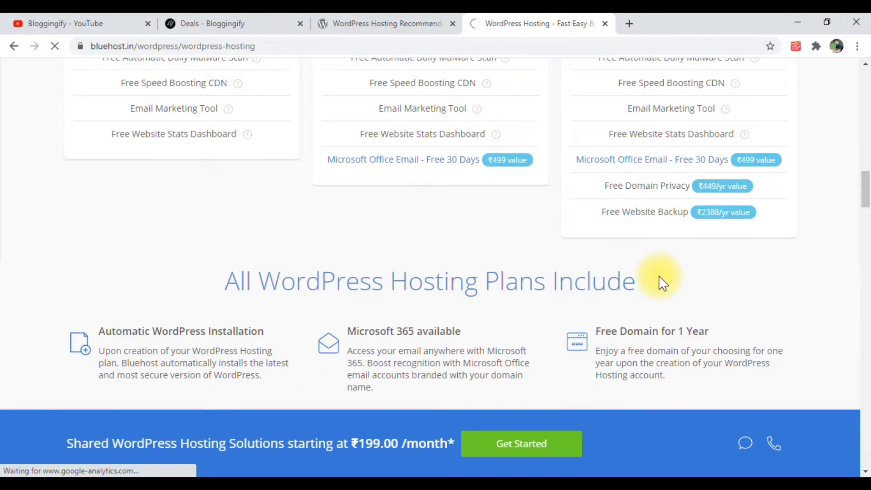
{"action": "scroll", "coordinate": [659, 276], "scroll_direction": "up", "scroll_amount": 4}
{"action": "scroll", "coordinate": [659, 276], "scroll_direction": "up", "scroll_amount": 3}
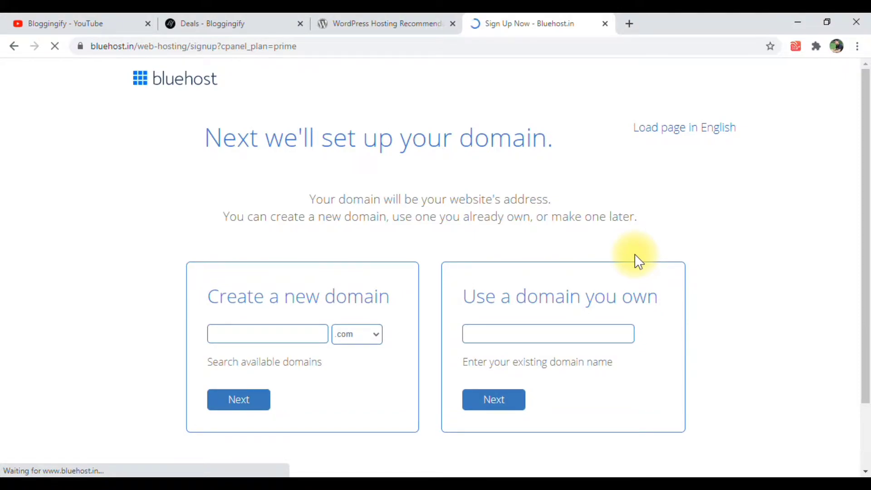
Check the new-domain and existing-domain entries, leave both empty and choose to create the domain later
{"action": "scroll", "coordinate": [637, 259], "scroll_direction": "down", "scroll_amount": 2}
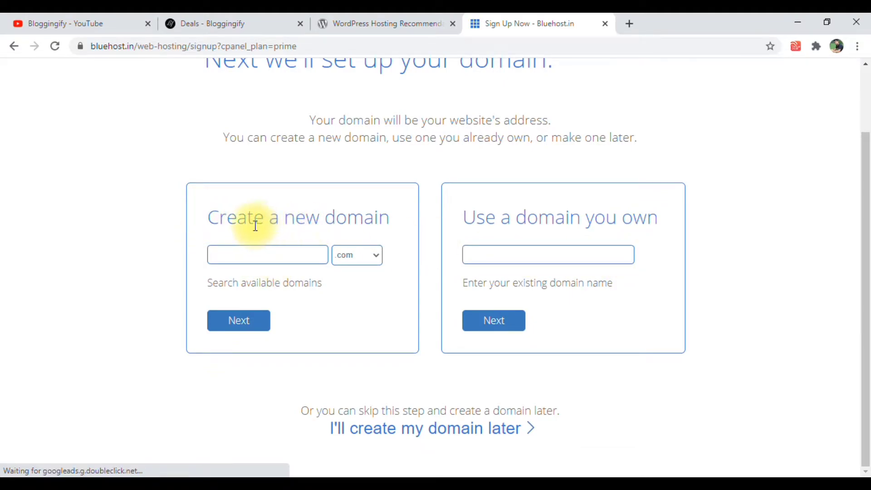
{"action": "left_click", "coordinate": [257, 257]}
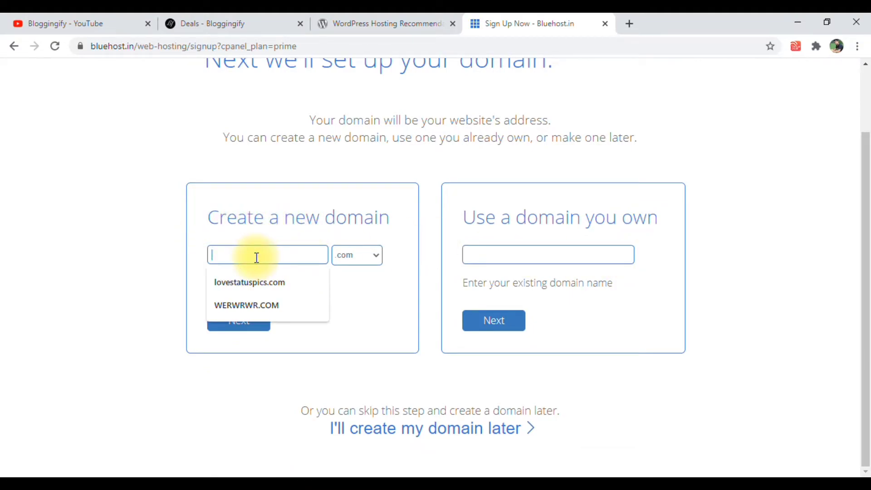
{"action": "left_click", "coordinate": [523, 255]}
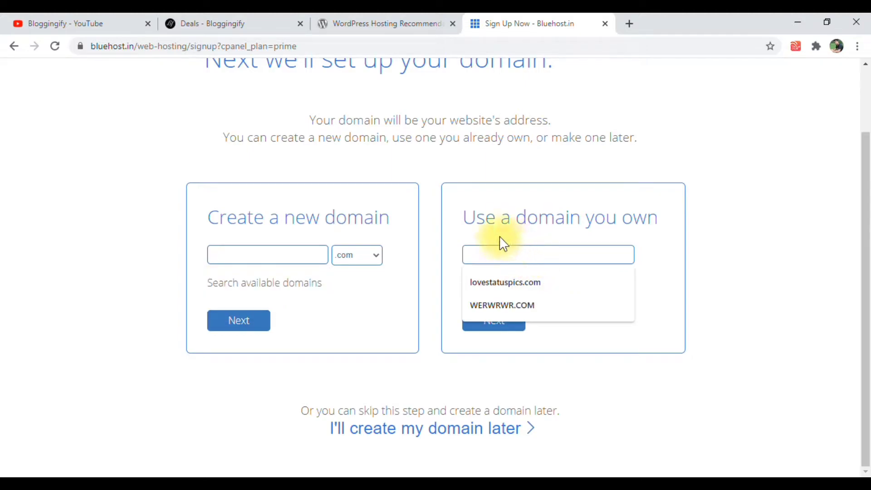
{"action": "left_click", "coordinate": [558, 255]}
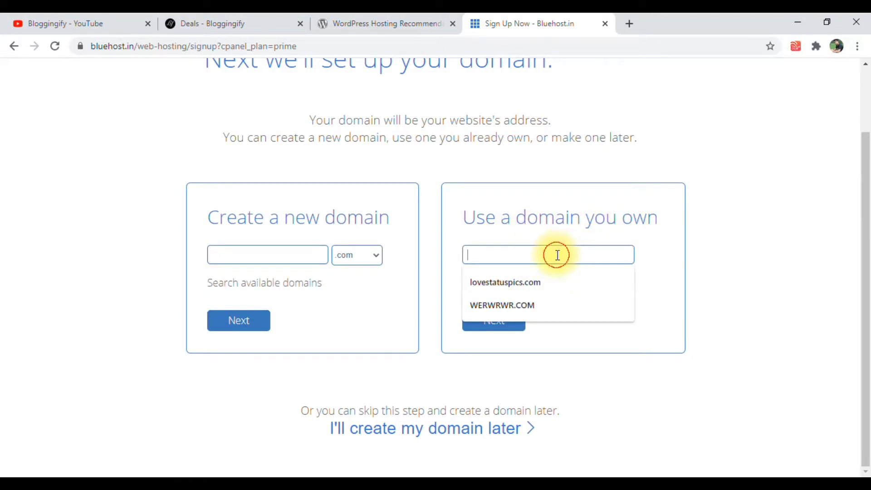
{"action": "left_click", "coordinate": [720, 233]}
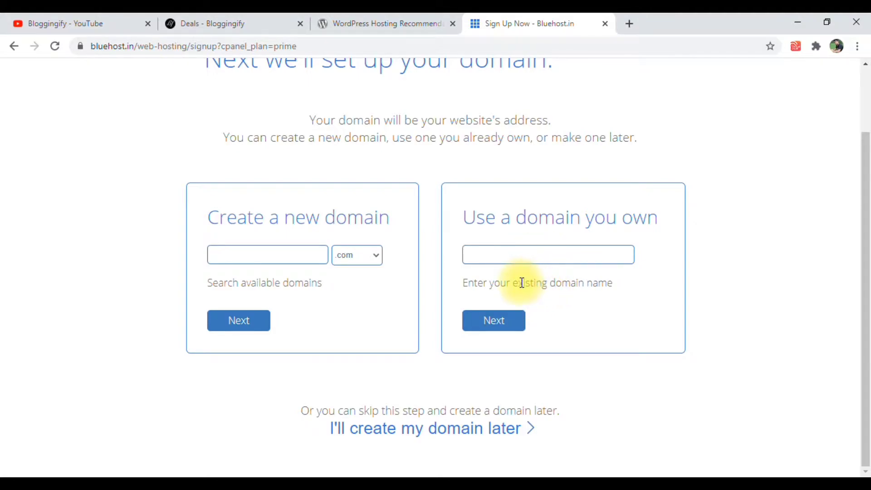
{"action": "left_click", "coordinate": [423, 435]}
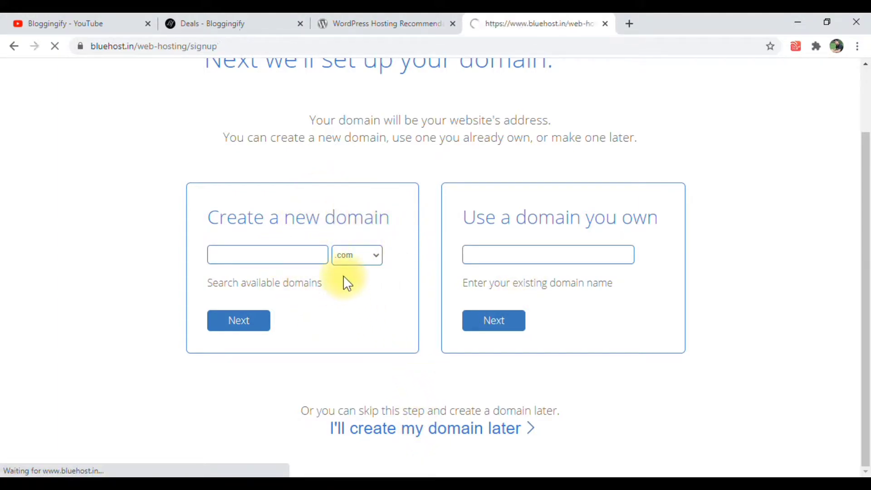
Fill in the account information with the saved name, business, address, phone and e-mail details, leaving the GST ID number empty
{"action": "left_click", "coordinate": [336, 325]}
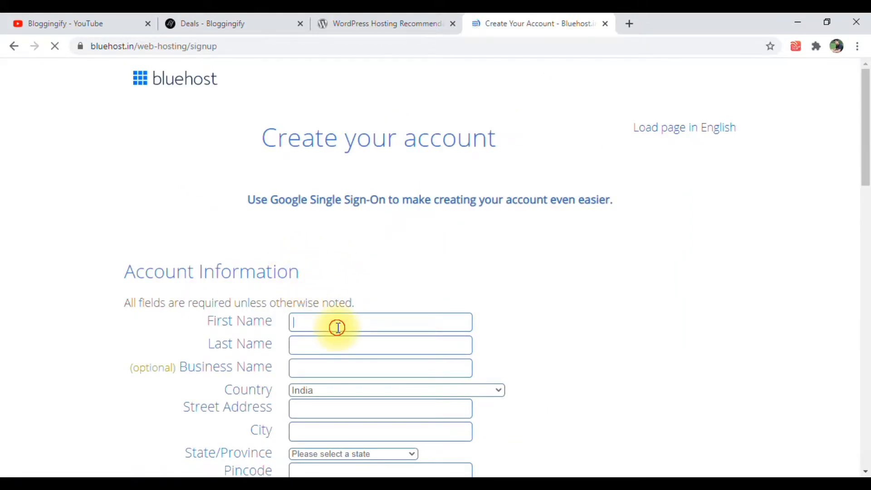
{"action": "left_click", "coordinate": [336, 343]}
{"action": "scroll", "coordinate": [336, 344], "scroll_direction": "down", "scroll_amount": 3}
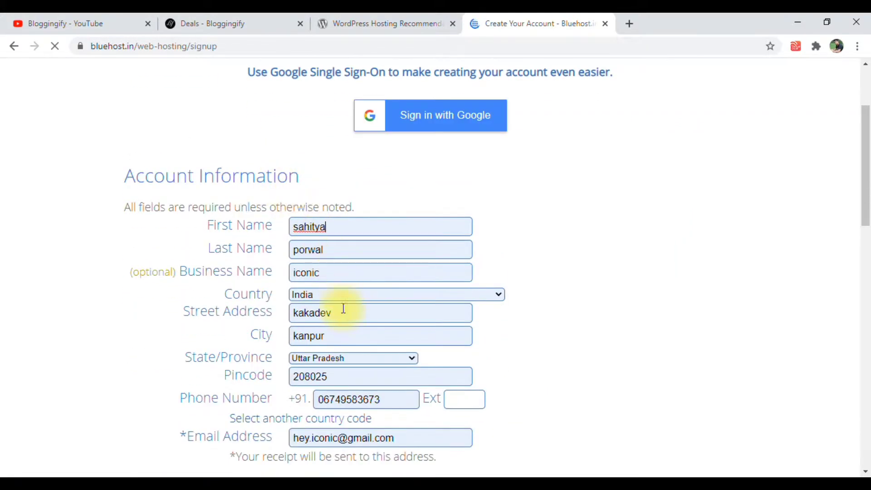
{"action": "scroll", "coordinate": [321, 311], "scroll_direction": "down", "scroll_amount": 3}
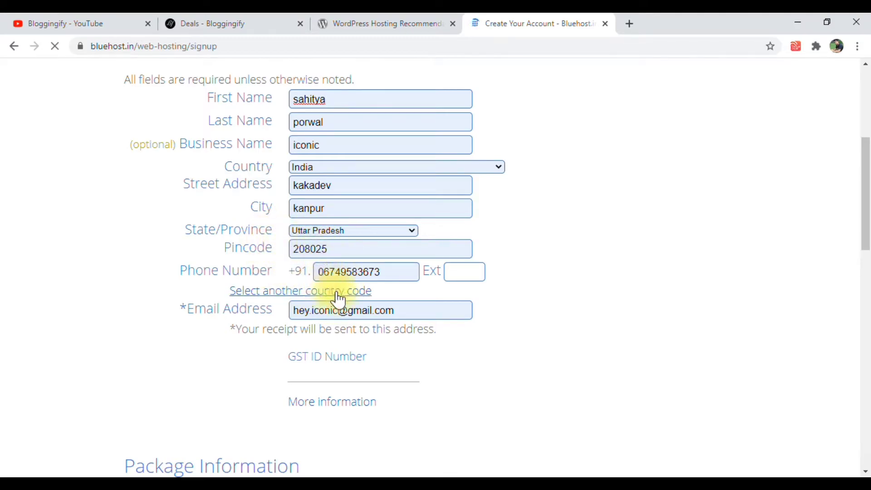
{"action": "scroll", "coordinate": [303, 305], "scroll_direction": "down", "scroll_amount": 1}
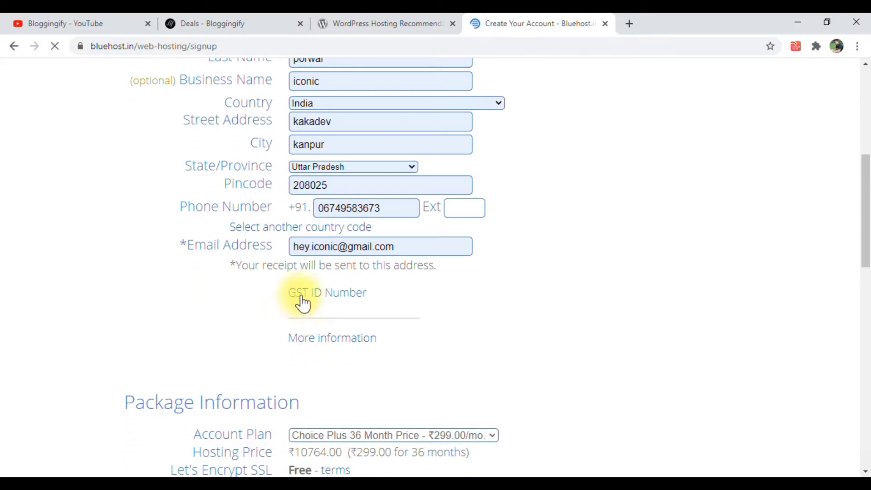
{"action": "left_click", "coordinate": [330, 312]}
{"action": "scroll", "coordinate": [354, 326], "scroll_direction": "down", "scroll_amount": 2}
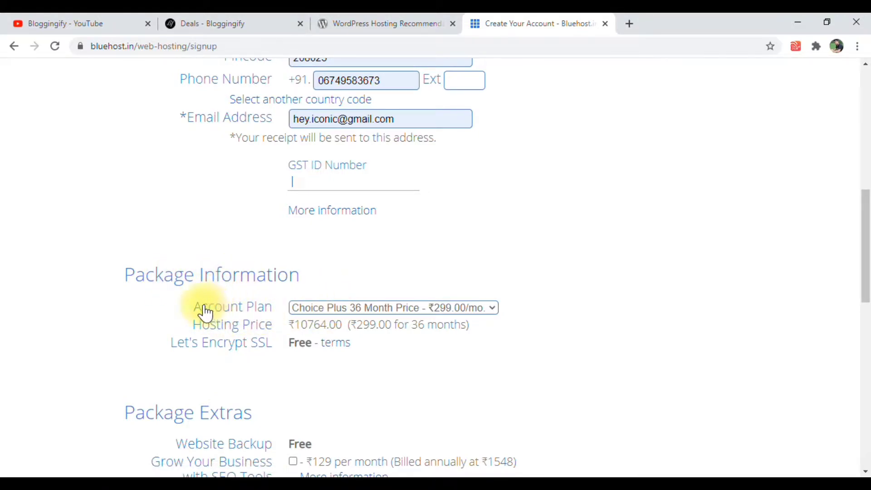
Review the account plan durations and choose Choice Plus 36 Month Price at ₹299.00/mo
{"action": "left_click_drag", "start_coordinate": [194, 305], "coordinate": [325, 317]}
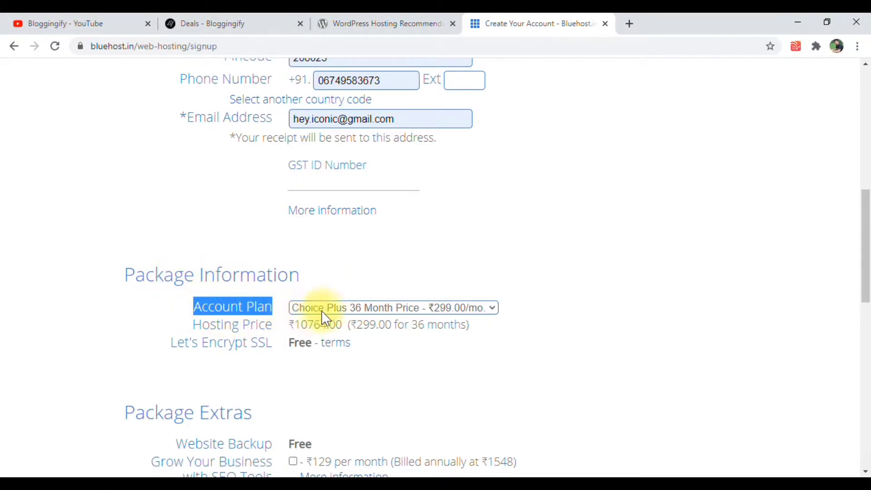
{"action": "left_click", "coordinate": [361, 313]}
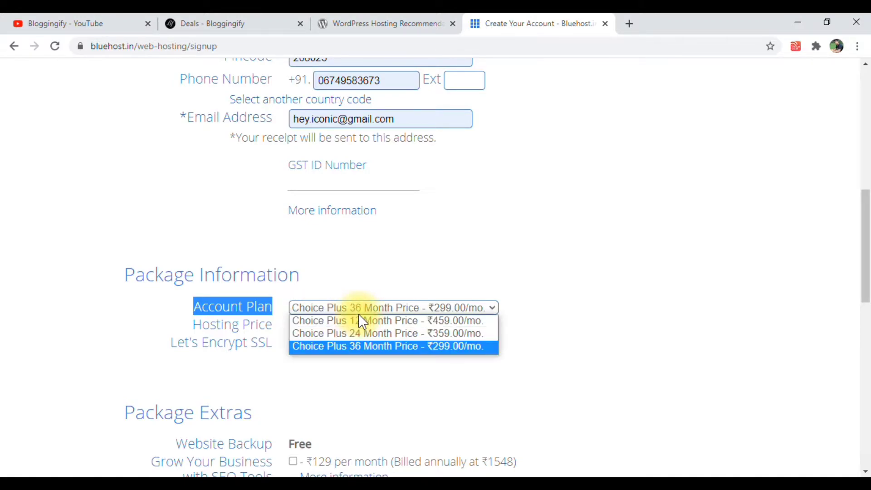
{"action": "left_click", "coordinate": [368, 348]}
Deselect the Website Security Protection add-on in the package extras
{"action": "scroll", "coordinate": [379, 205], "scroll_direction": "down", "scroll_amount": 3}
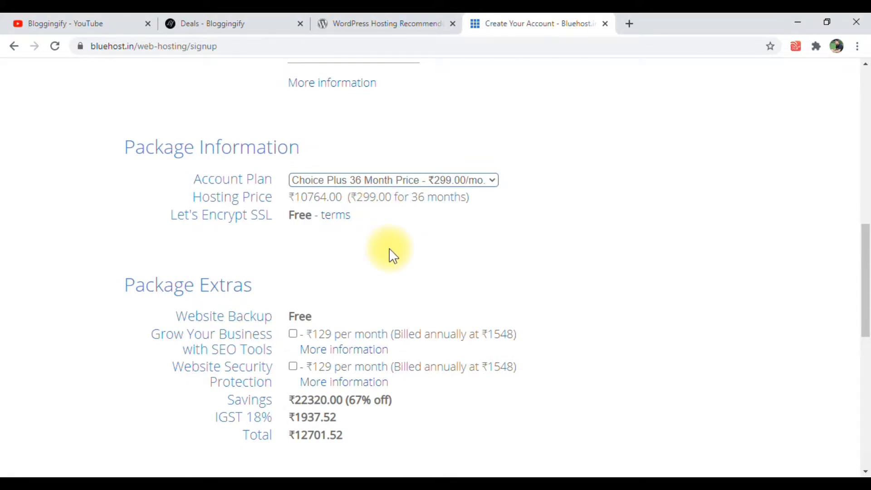
{"action": "scroll", "coordinate": [378, 209], "scroll_direction": "down", "scroll_amount": 2}
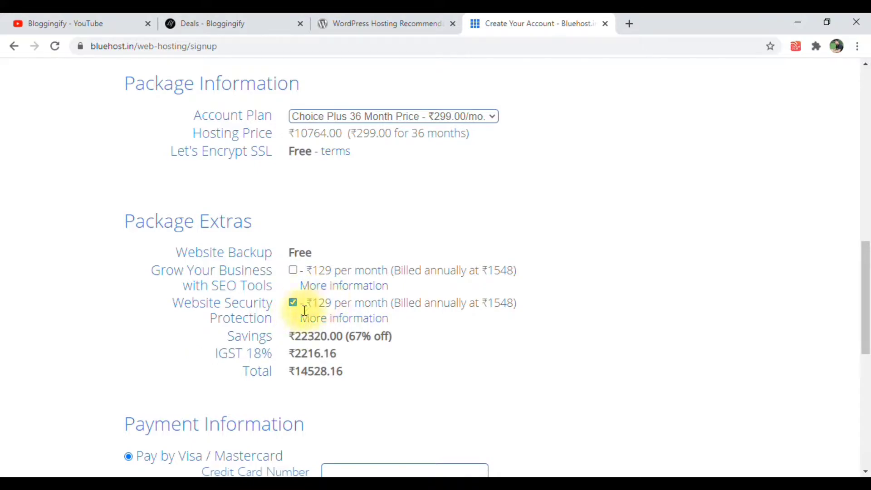
{"action": "left_click", "coordinate": [294, 304]}
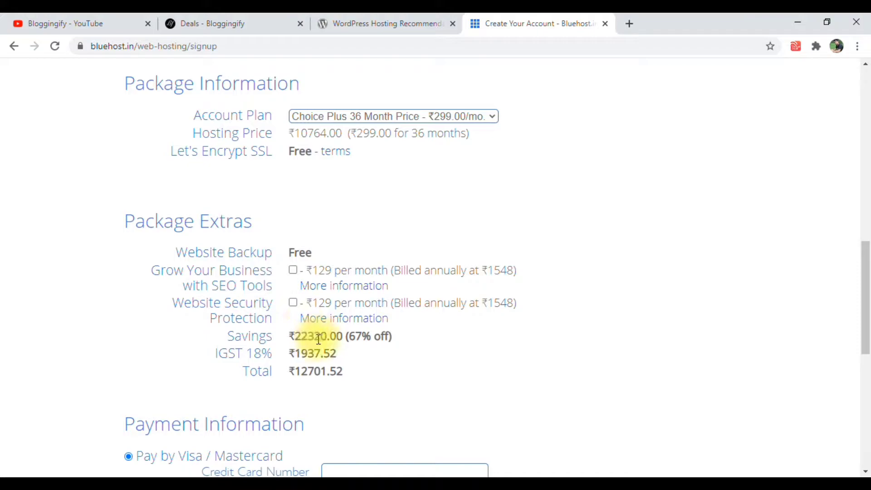
Review the savings, IGST and total amounts for the selected package
{"action": "scroll", "coordinate": [312, 341], "scroll_direction": "down", "scroll_amount": 1}
{"action": "double_click", "coordinate": [256, 289]}
{"action": "left_click", "coordinate": [300, 290]}
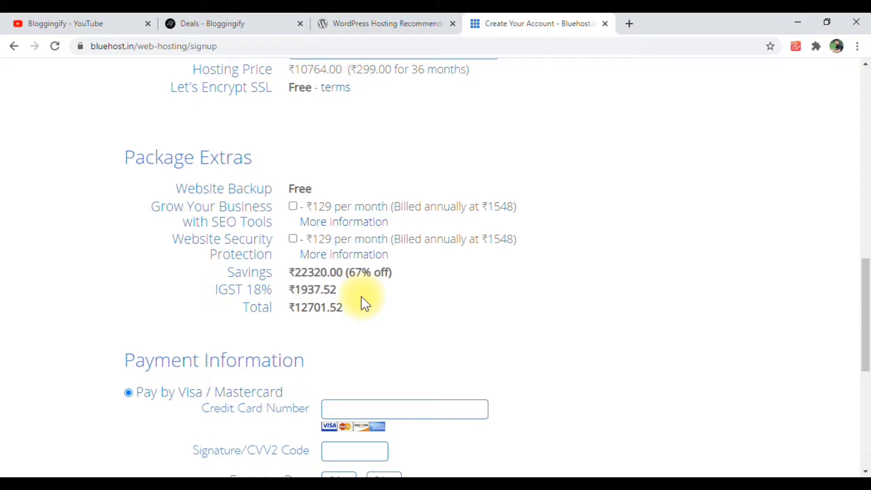
{"action": "left_click_drag", "start_coordinate": [358, 294], "coordinate": [290, 291]}
{"action": "left_click", "coordinate": [300, 318]}
Choose Pay by RuPay / Amex / Net Banking / UPI / Digital Wallets as the payment method, leaving the credit card fields empty
{"action": "scroll", "coordinate": [302, 327], "scroll_direction": "down", "scroll_amount": 2}
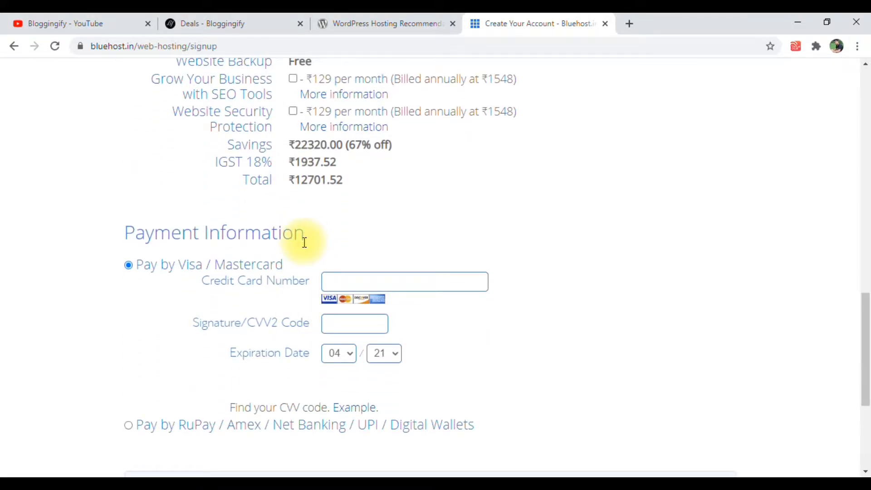
{"action": "left_click", "coordinate": [352, 279]}
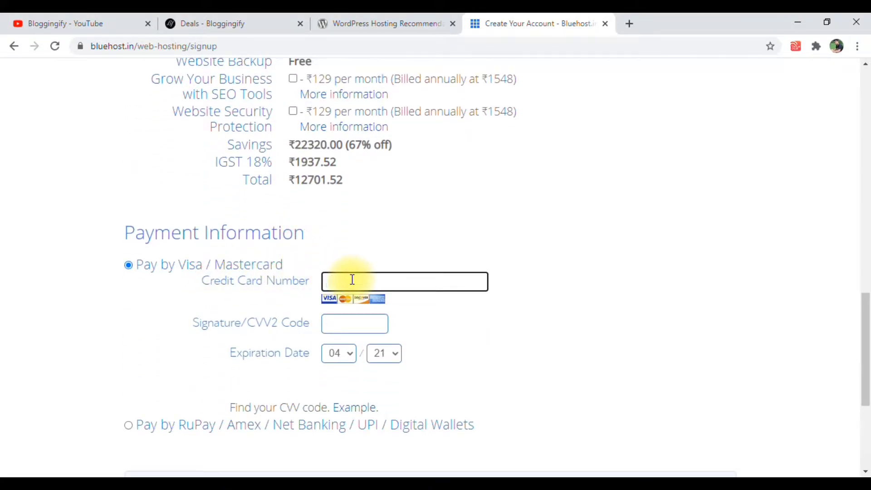
{"action": "left_click", "coordinate": [382, 228]}
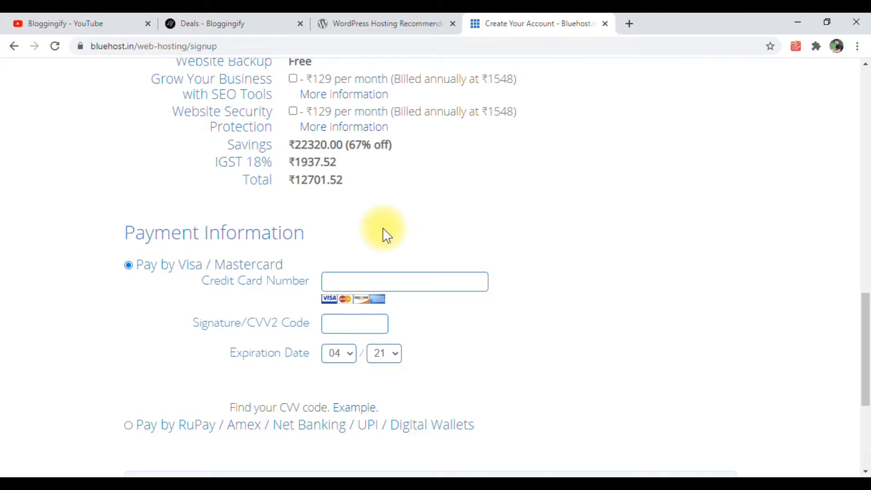
{"action": "scroll", "coordinate": [263, 338], "scroll_direction": "down", "scroll_amount": 3}
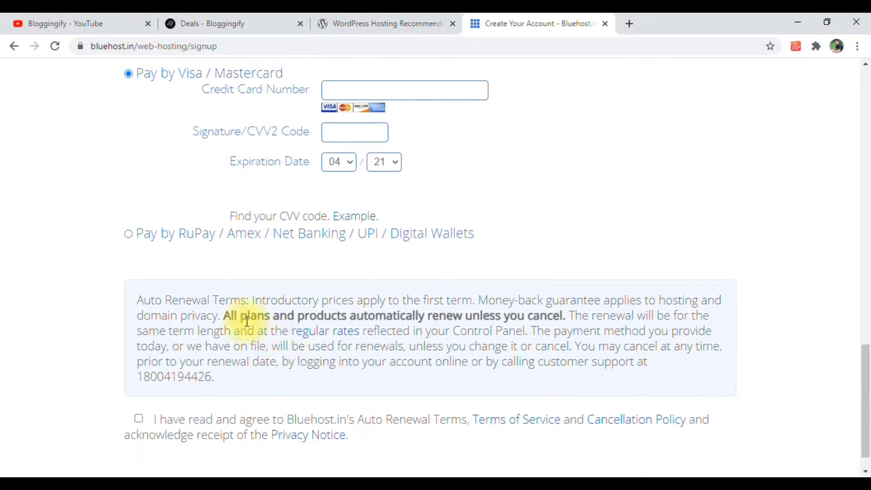
{"action": "left_click_drag", "start_coordinate": [242, 219], "coordinate": [244, 219]}
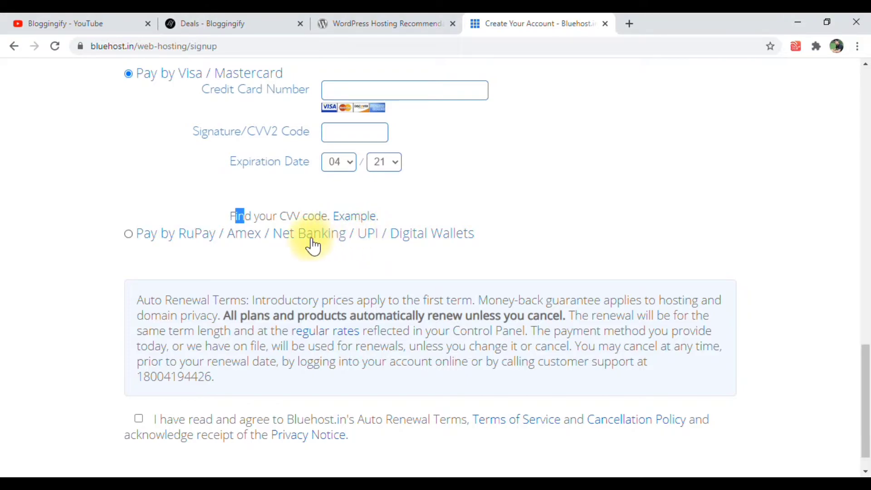
{"action": "left_click", "coordinate": [365, 236]}
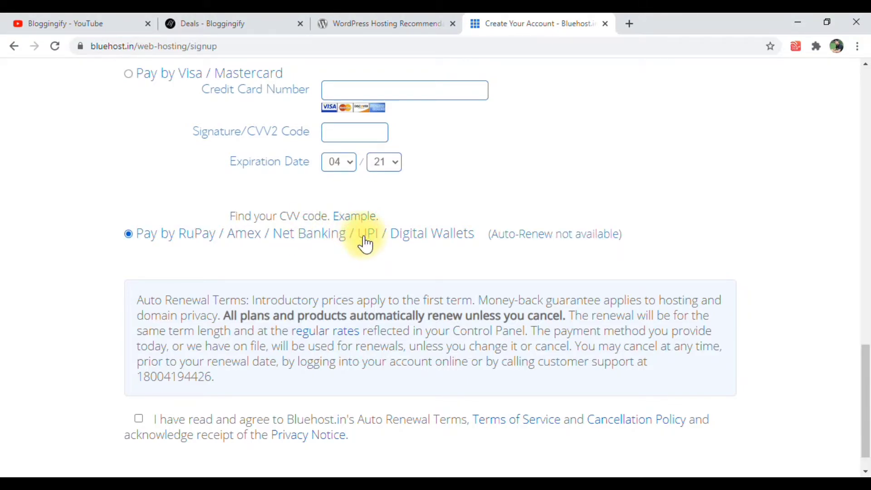
Agree to the Auto Renewal Terms, Terms of Service and Cancellation Policy, and submit the signup form
{"action": "scroll", "coordinate": [350, 259], "scroll_direction": "down", "scroll_amount": 1}
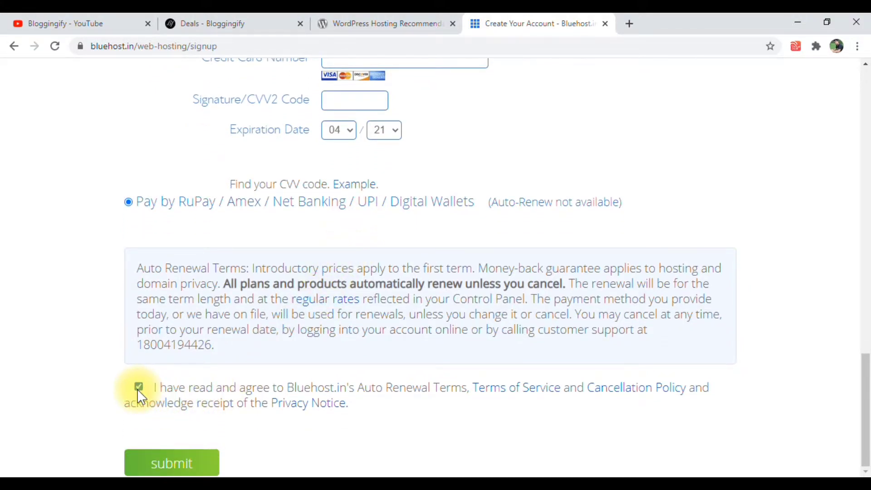
{"action": "left_click", "coordinate": [177, 469]}
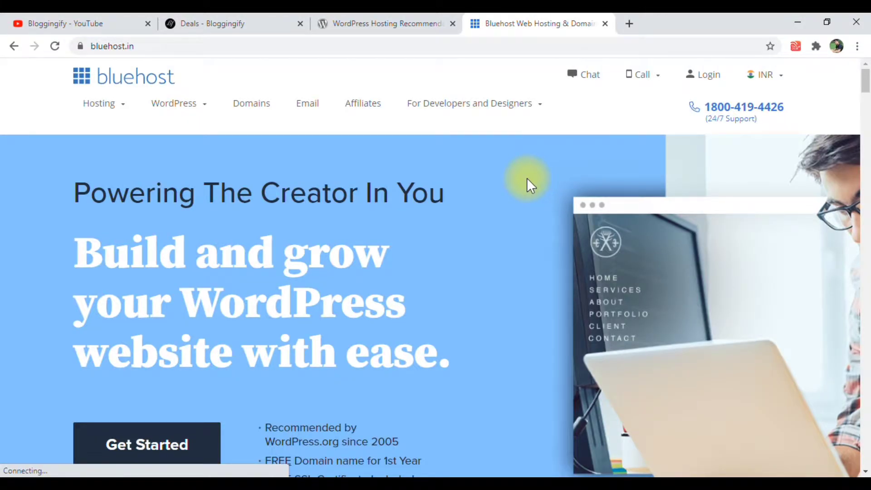
Open the hosting account login page from the bluehost.in home page
{"action": "left_click", "coordinate": [167, 41]}
{"action": "left_click", "coordinate": [221, 45]}
{"action": "left_click", "coordinate": [294, 73]}
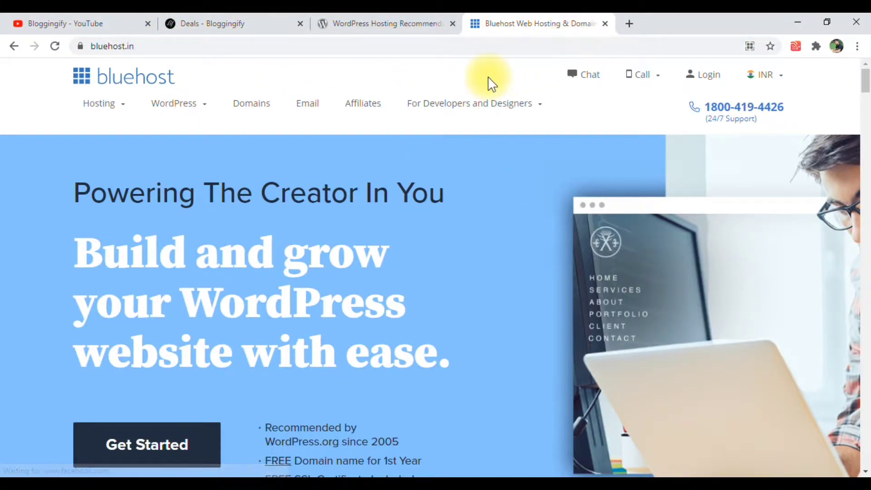
{"action": "mouse_move", "coordinate": [547, 95]}
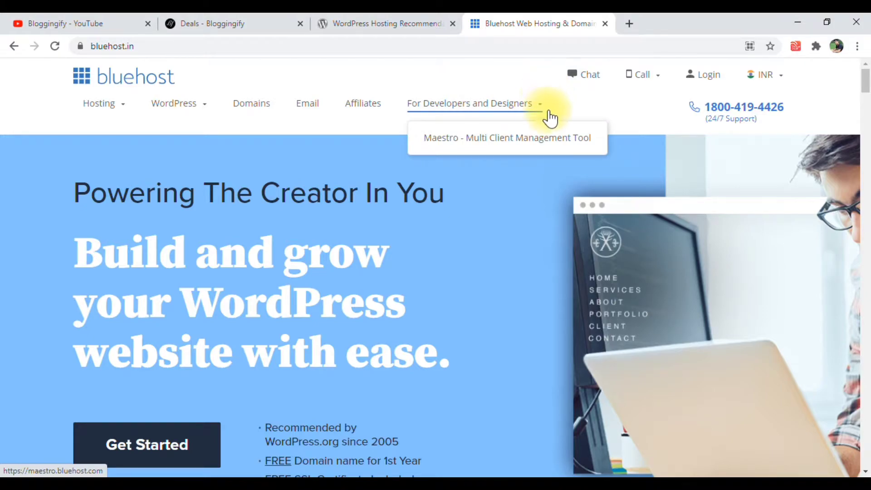
{"action": "left_click", "coordinate": [709, 82]}
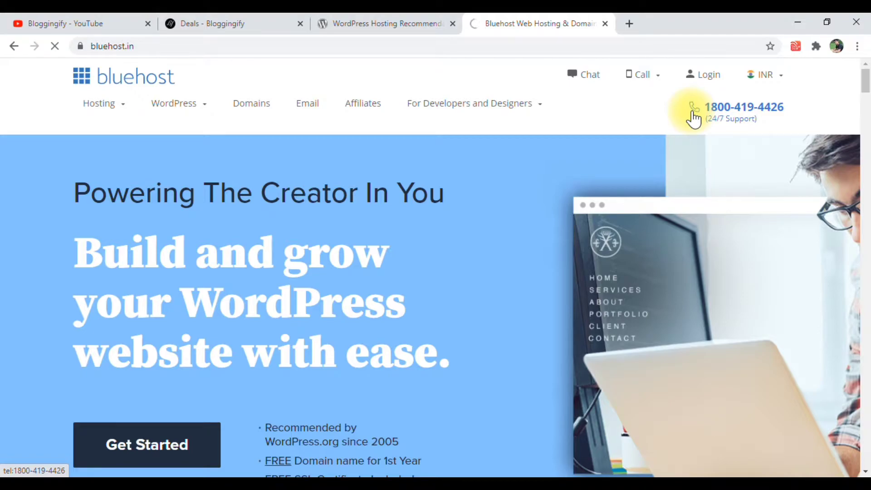
{"action": "left_click", "coordinate": [701, 81]}
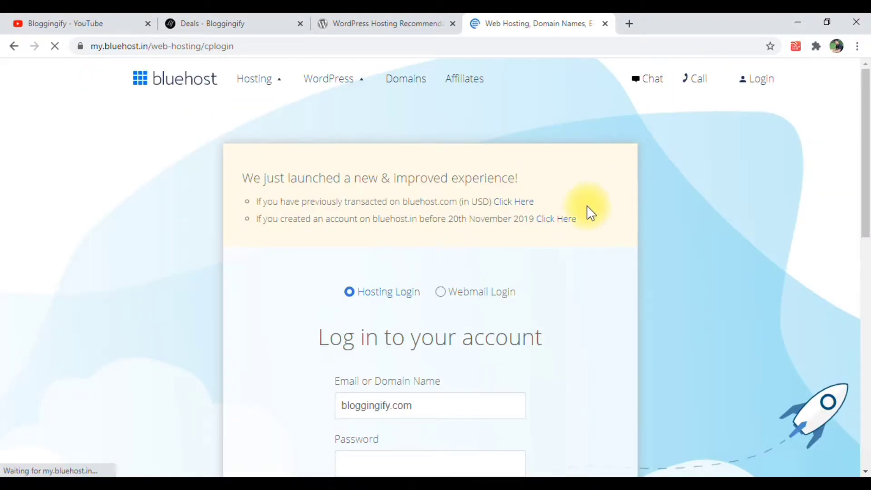
Log in to the hosting account with the domain name bloggingify.com and the saved account password
{"action": "scroll", "coordinate": [408, 231], "scroll_direction": "down", "scroll_amount": 3}
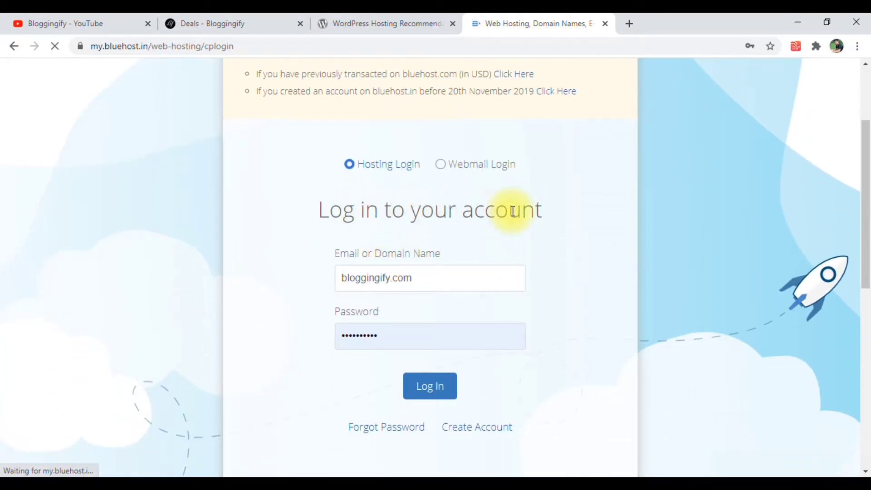
{"action": "left_click", "coordinate": [417, 282]}
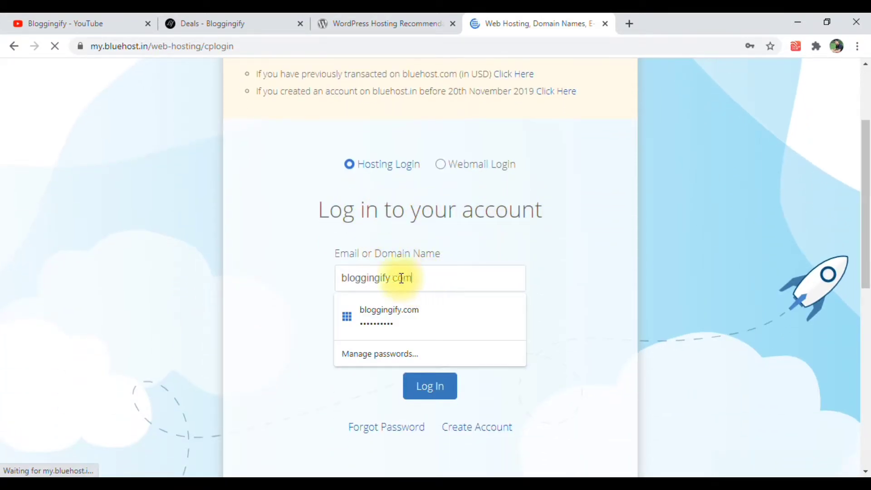
{"action": "left_click", "coordinate": [402, 238]}
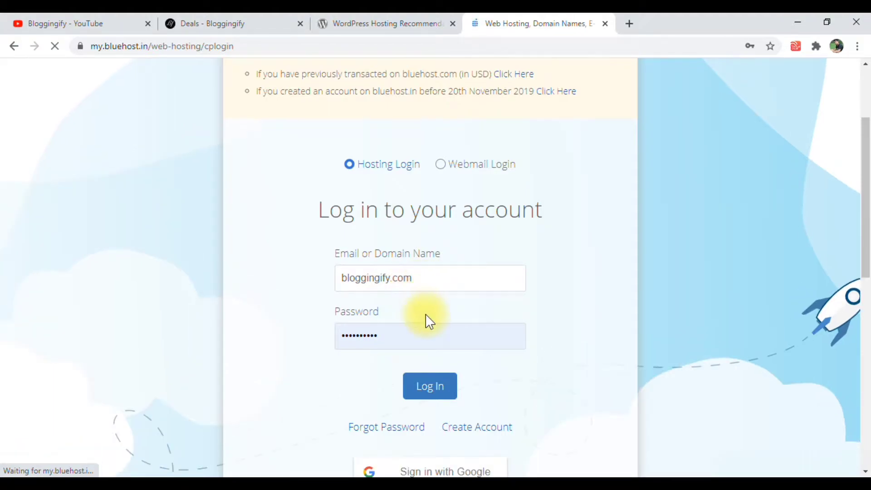
{"action": "left_click", "coordinate": [404, 340]}
{"action": "left_click", "coordinate": [453, 278]}
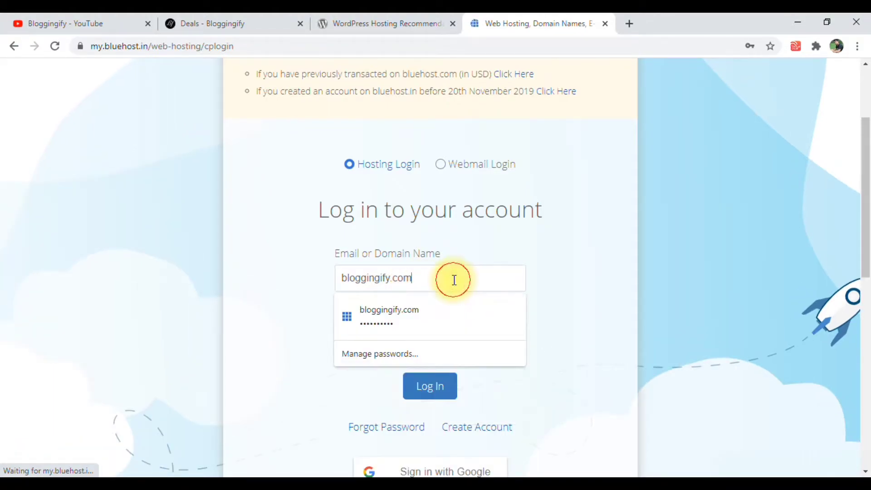
{"action": "left_click", "coordinate": [469, 336]}
{"action": "left_click", "coordinate": [445, 388]}
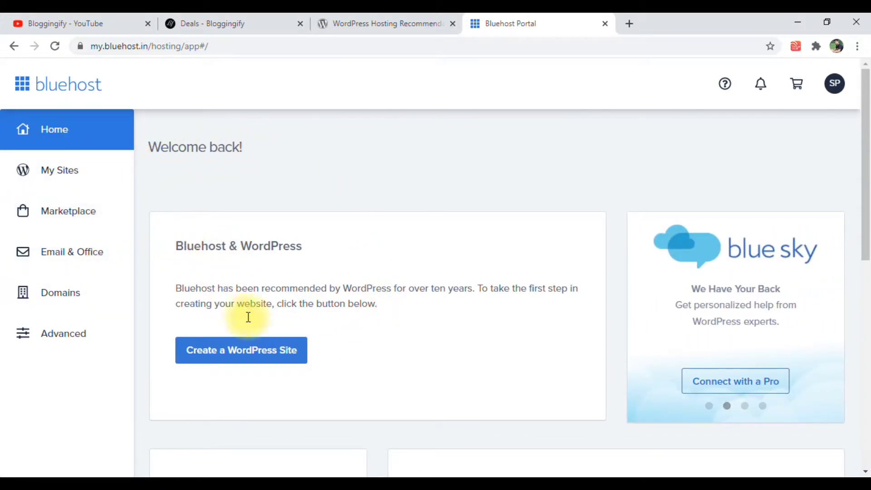
Start a new WordPress site with the site name Bloggingify and tagline sdgasdggdgf, and continue to the domain choice
{"action": "left_click", "coordinate": [241, 359]}
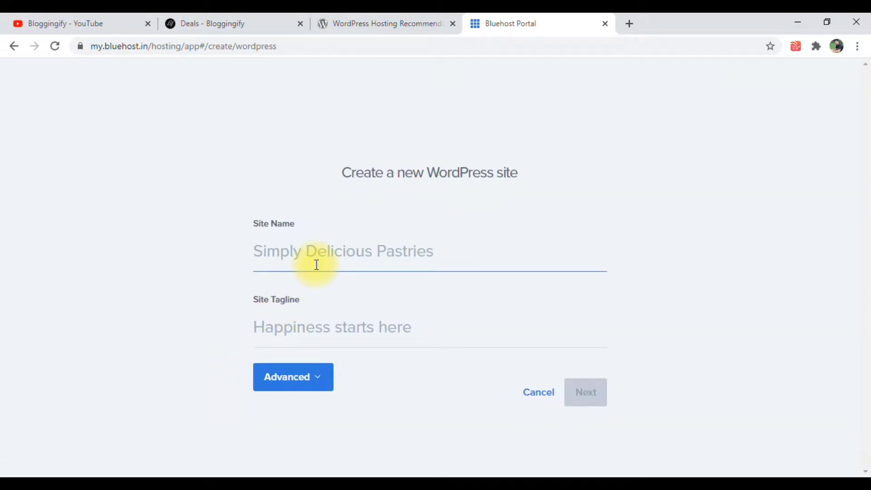
{"action": "type", "text": "Blogg"}
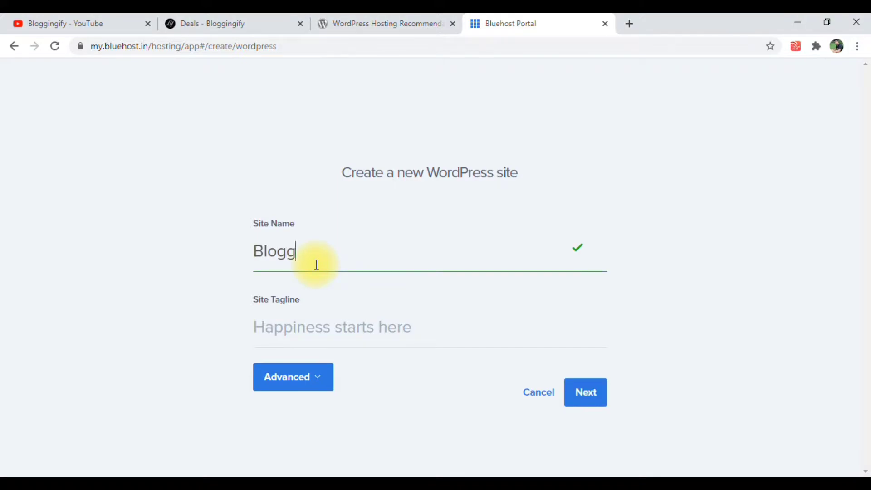
{"action": "type", "text": "ingify"}
{"action": "left_click", "coordinate": [299, 339]}
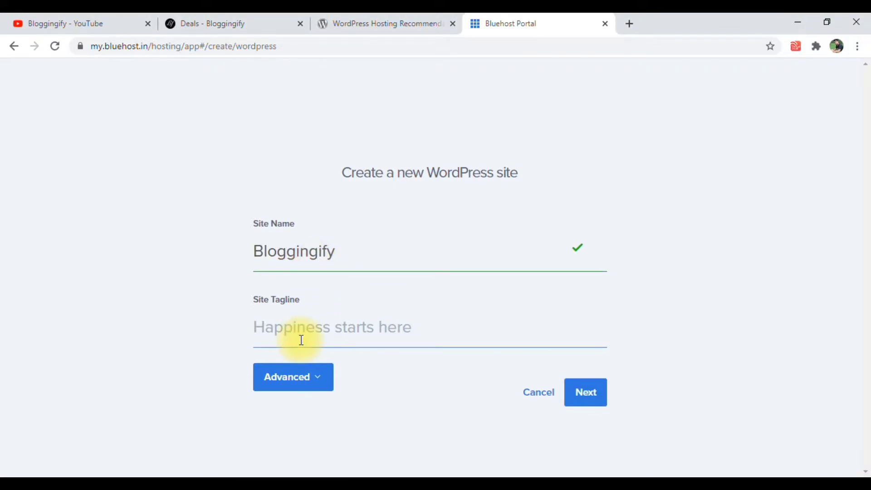
{"action": "type", "text": "sdgasdggdgf"}
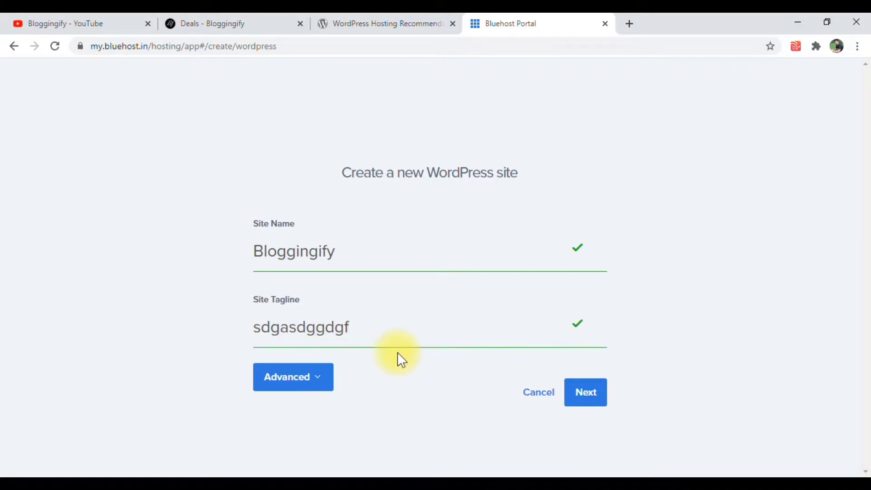
{"action": "left_click", "coordinate": [587, 398]}
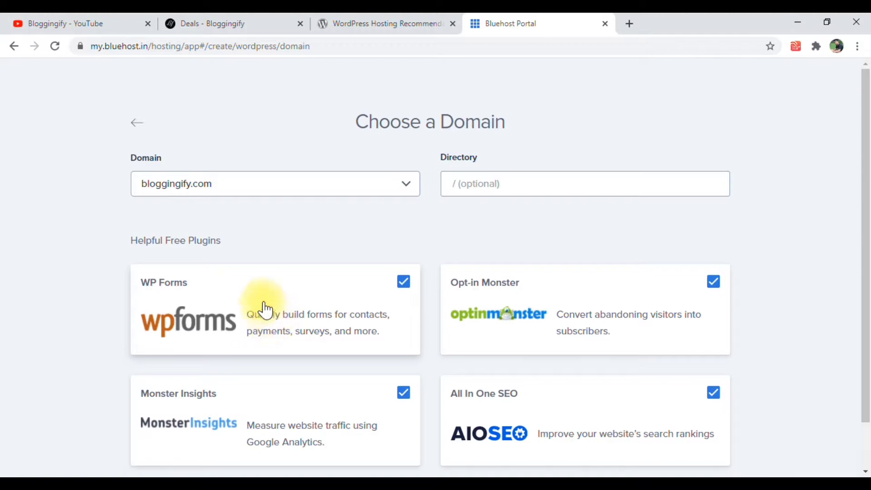
Choose the temporary domain sh037.global.temp.domains/~bloggin8 for the new WordPress site
{"action": "left_click", "coordinate": [257, 184]}
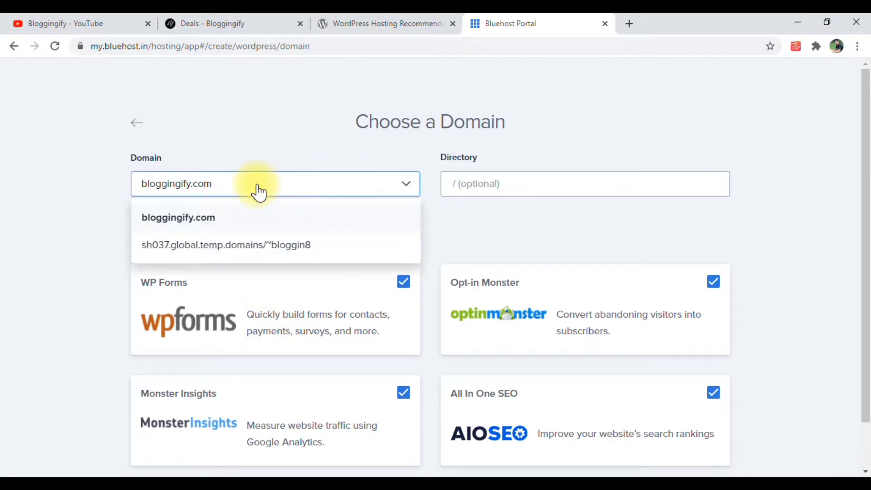
{"action": "double_click", "coordinate": [256, 184]}
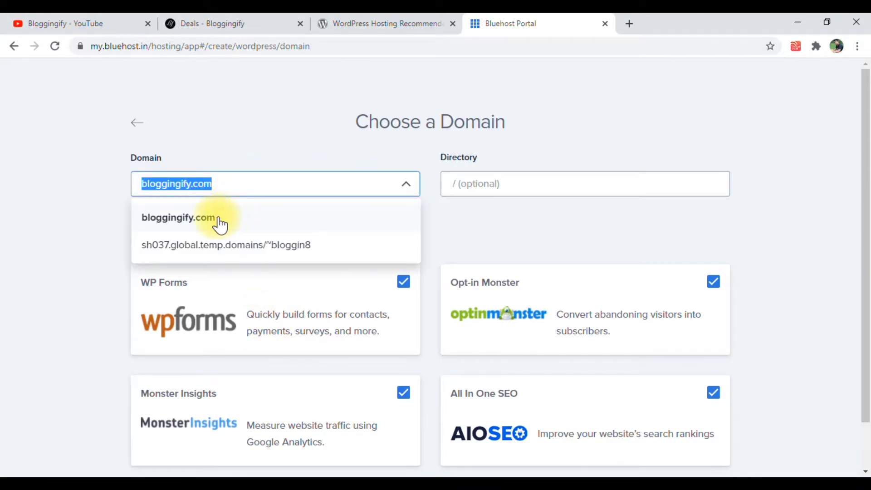
{"action": "left_click", "coordinate": [95, 215]}
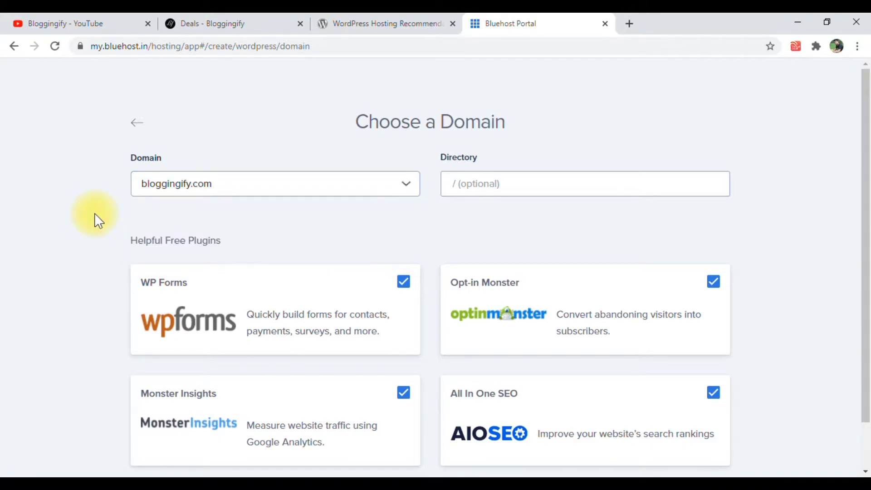
{"action": "left_click", "coordinate": [204, 193]}
{"action": "left_click", "coordinate": [205, 248]}
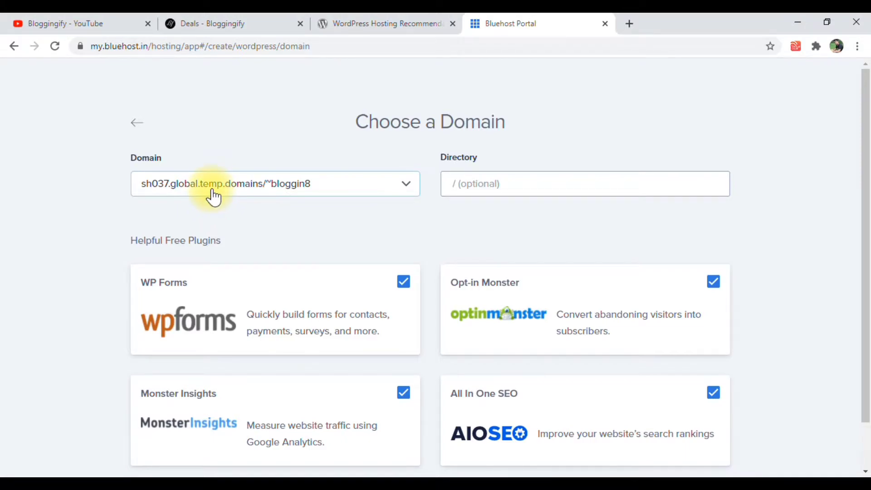
Deselect the free plugins WP Forms, Monster Insights, All In One SEO and Opt-in Monster
{"action": "scroll", "coordinate": [206, 208], "scroll_direction": "down", "scroll_amount": 1}
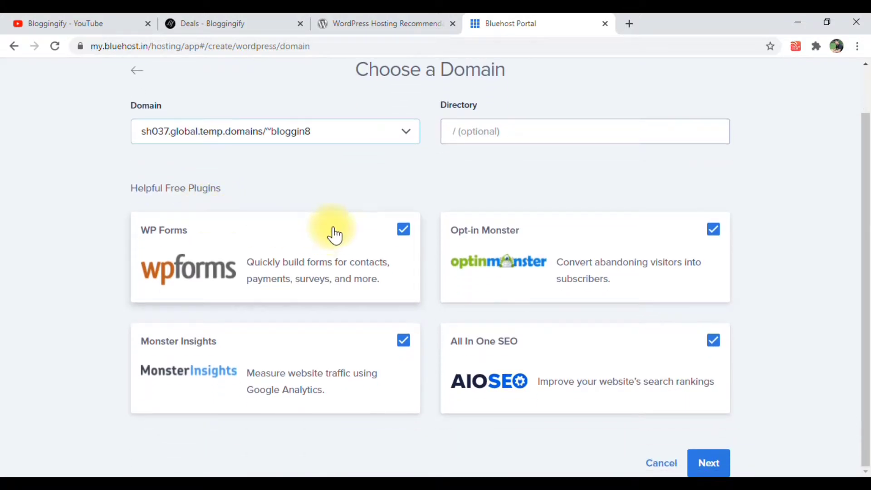
{"action": "left_click", "coordinate": [404, 230]}
{"action": "left_click", "coordinate": [405, 342]}
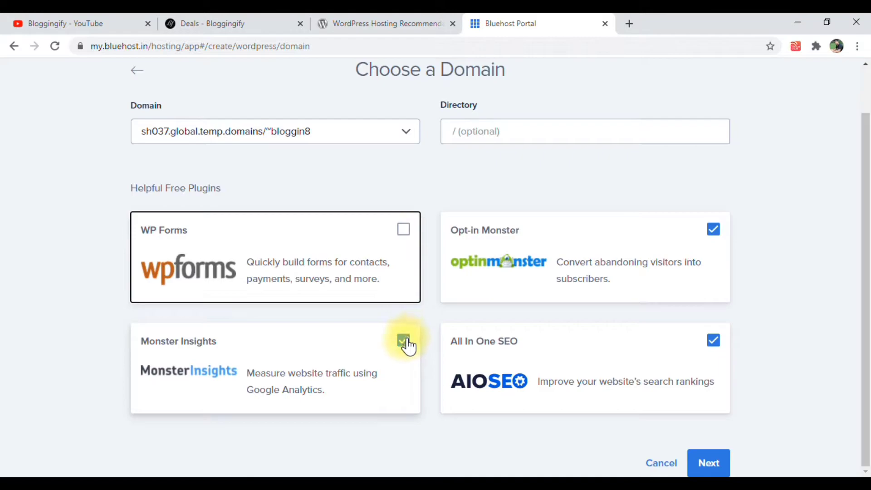
{"action": "left_click", "coordinate": [713, 341]}
{"action": "left_click", "coordinate": [714, 230]}
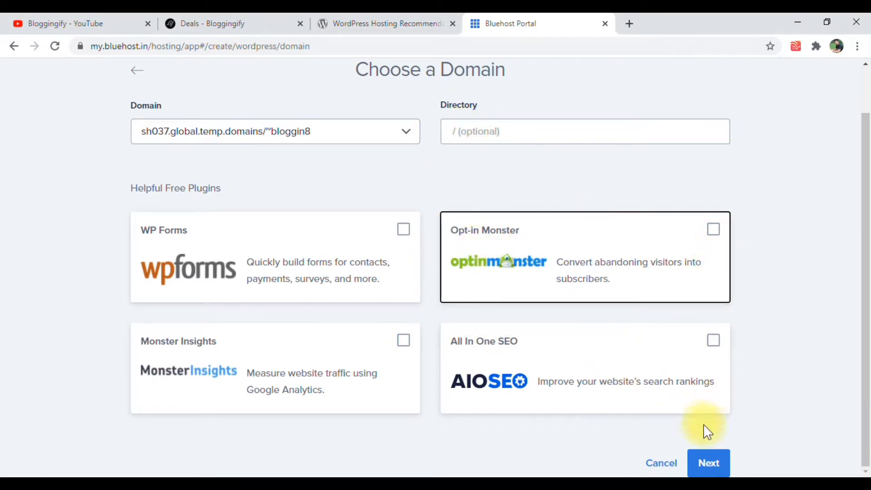
Keep sh037.global.temp.domains/~bloggin8 as the domain with the directory left empty, and install WordPress
{"action": "left_click", "coordinate": [499, 167]}
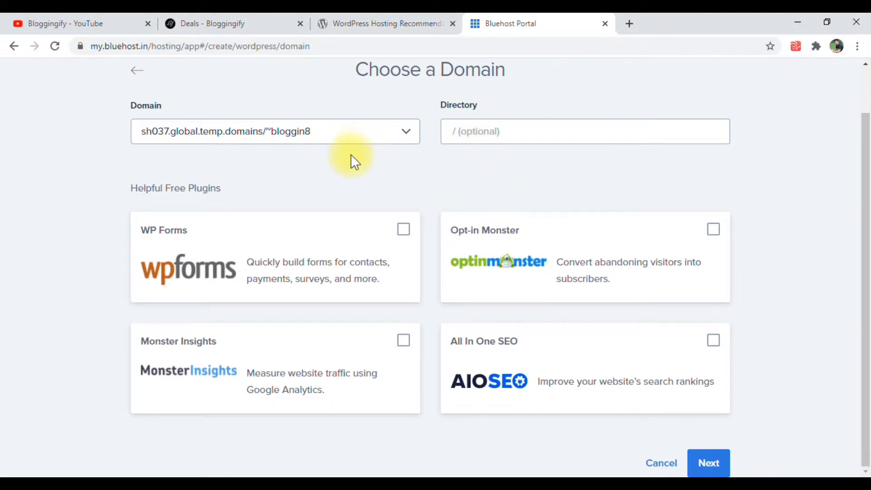
{"action": "left_click", "coordinate": [360, 138]}
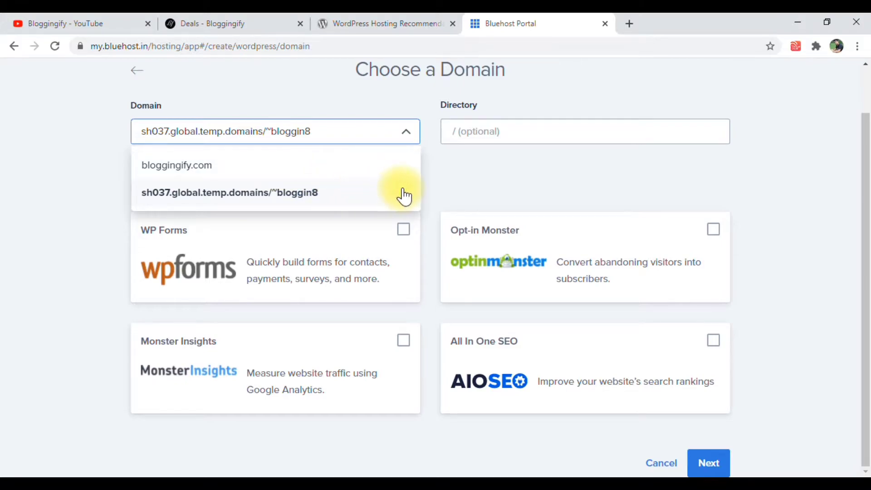
{"action": "left_click", "coordinate": [387, 196]}
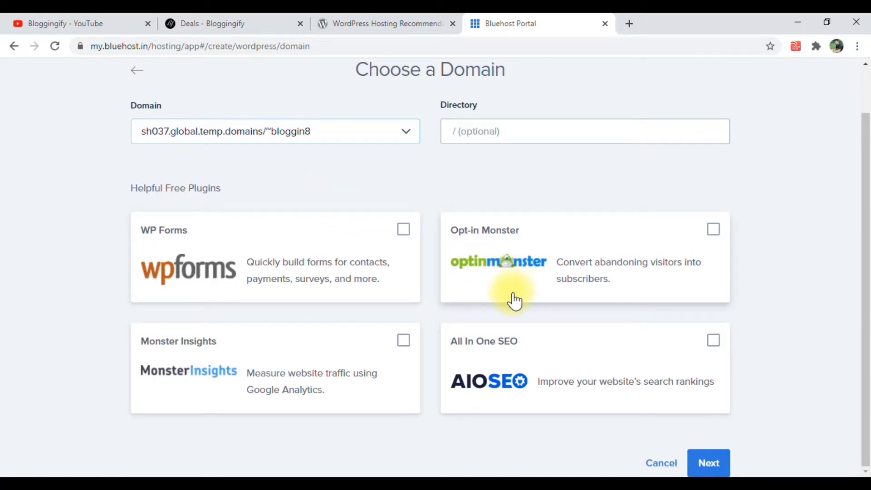
{"action": "left_click", "coordinate": [709, 463]}
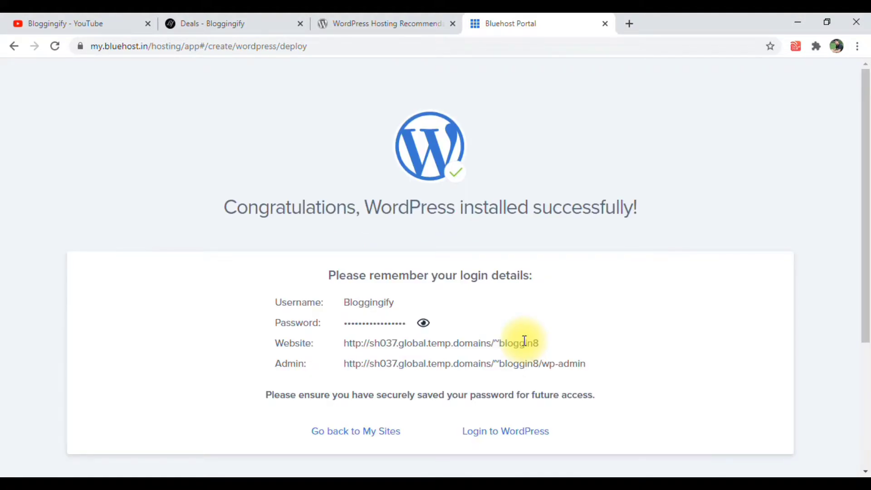
{"action": "scroll", "coordinate": [313, 148], "scroll_direction": "down", "scroll_amount": 3}
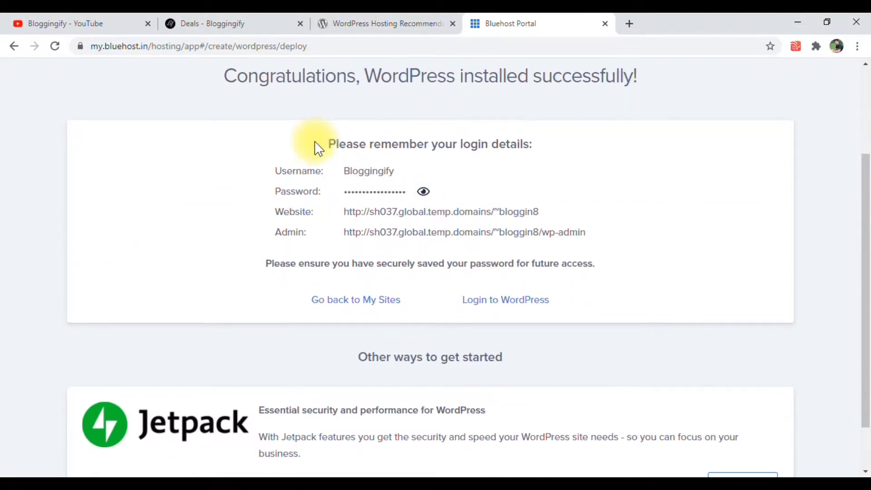
{"action": "scroll", "coordinate": [354, 167], "scroll_direction": "up", "scroll_amount": 3}
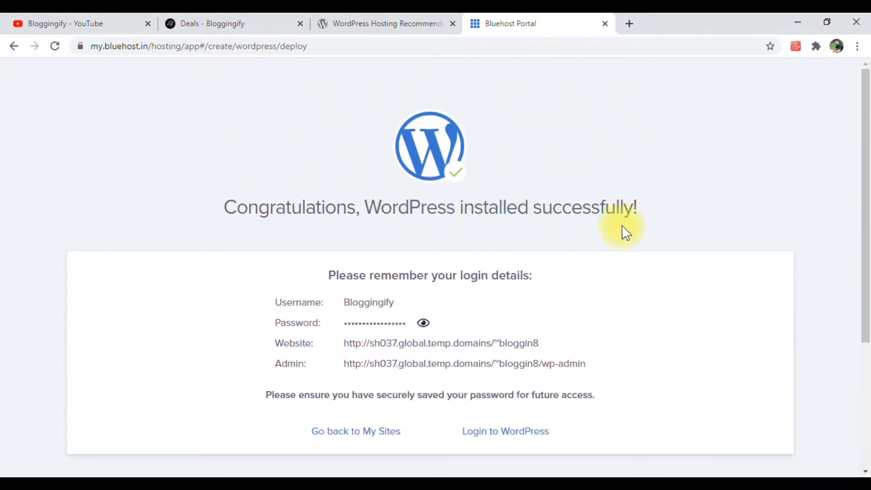
Return to the list of sites, and look through the Home page's recommended site-building steps and helpful links
{"action": "scroll", "coordinate": [586, 238], "scroll_direction": "down", "scroll_amount": 2}
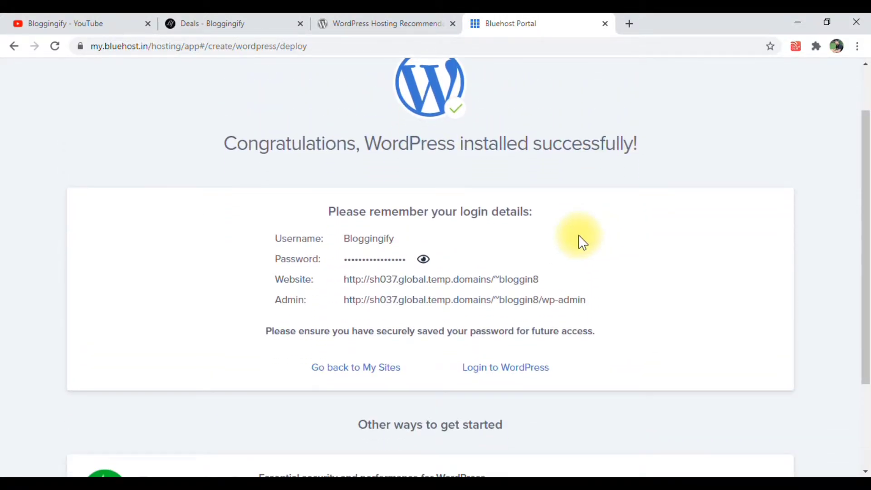
{"action": "left_click", "coordinate": [387, 375]}
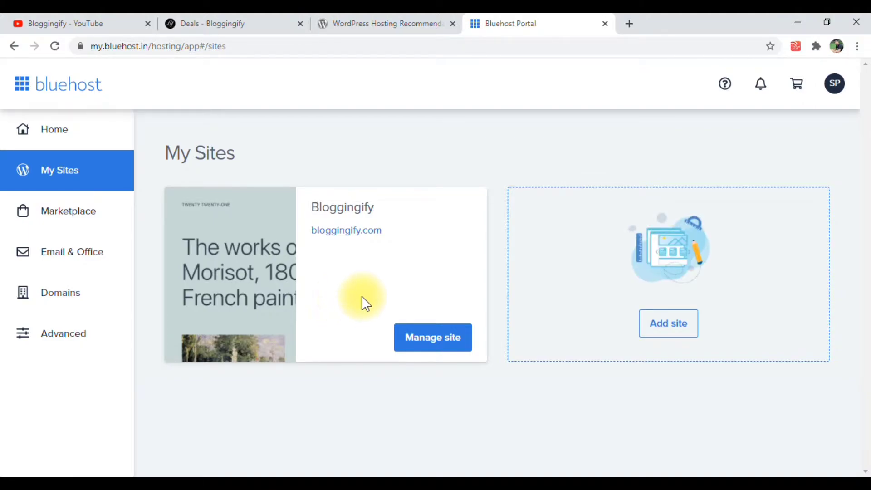
{"action": "left_click", "coordinate": [81, 146]}
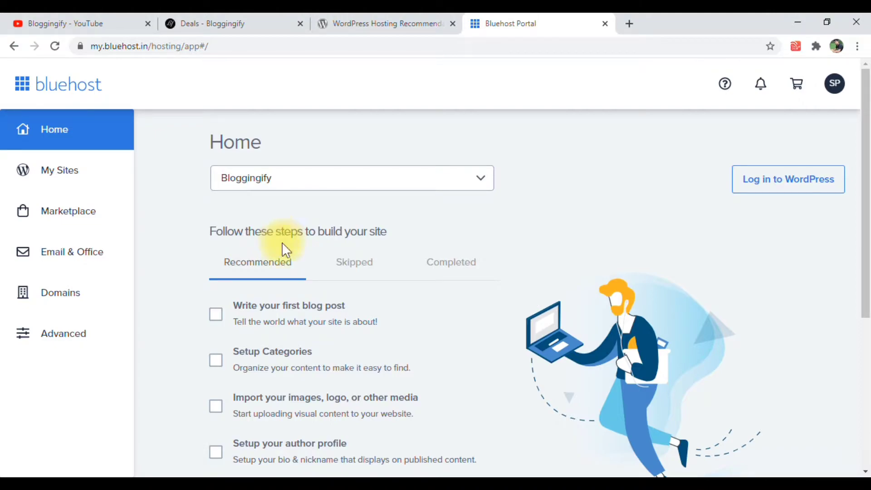
{"action": "scroll", "coordinate": [272, 278], "scroll_direction": "down", "scroll_amount": 5}
{"action": "scroll", "coordinate": [289, 295], "scroll_direction": "up", "scroll_amount": 3}
{"action": "scroll", "coordinate": [293, 311], "scroll_direction": "down", "scroll_amount": 3}
{"action": "scroll", "coordinate": [296, 312], "scroll_direction": "down", "scroll_amount": 1}
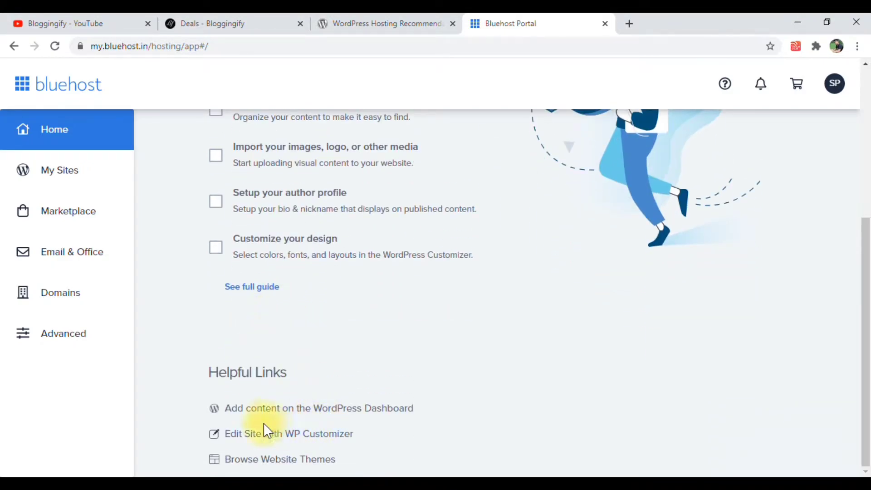
{"action": "scroll", "coordinate": [331, 436], "scroll_direction": "up", "scroll_amount": 3}
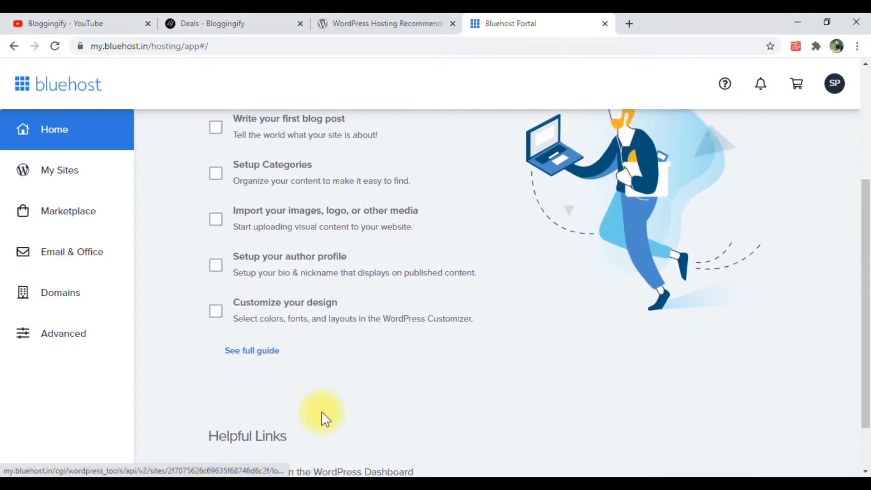
{"action": "mouse_move", "coordinate": [292, 301]}
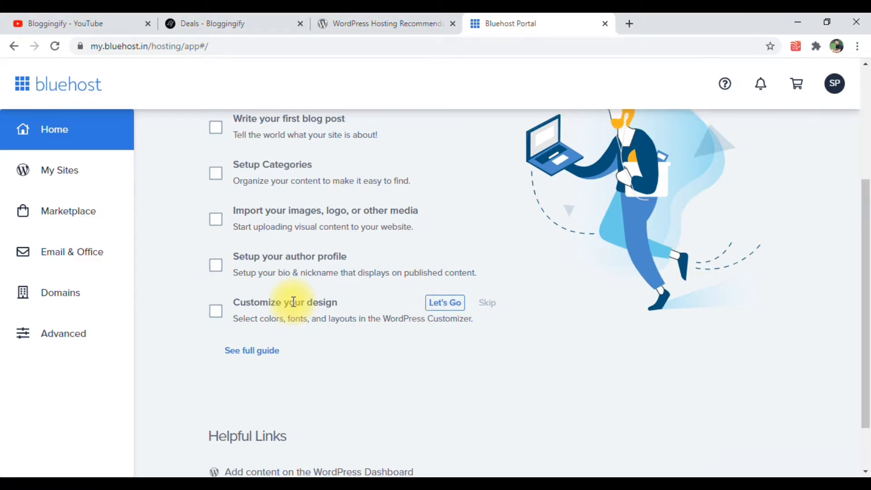
{"action": "scroll", "coordinate": [294, 302], "scroll_direction": "up", "scroll_amount": 5}
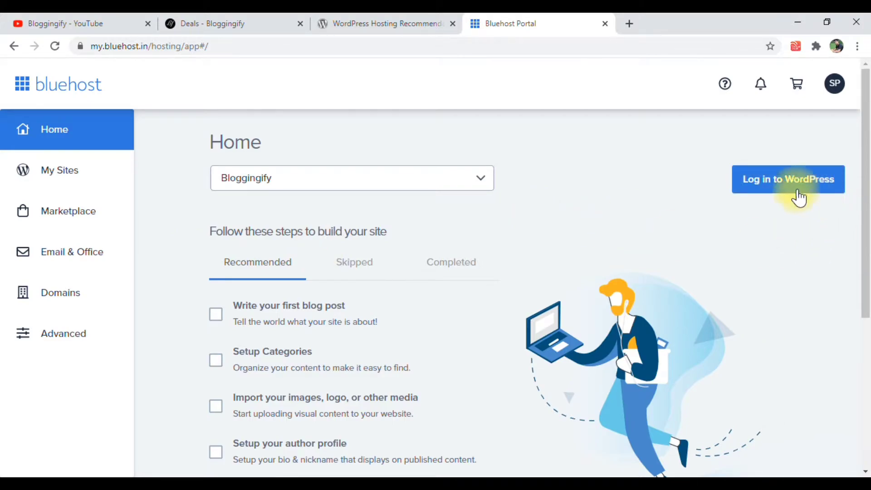
Open My Sites and view the Bloggingify site entry
{"action": "left_click", "coordinate": [108, 180]}
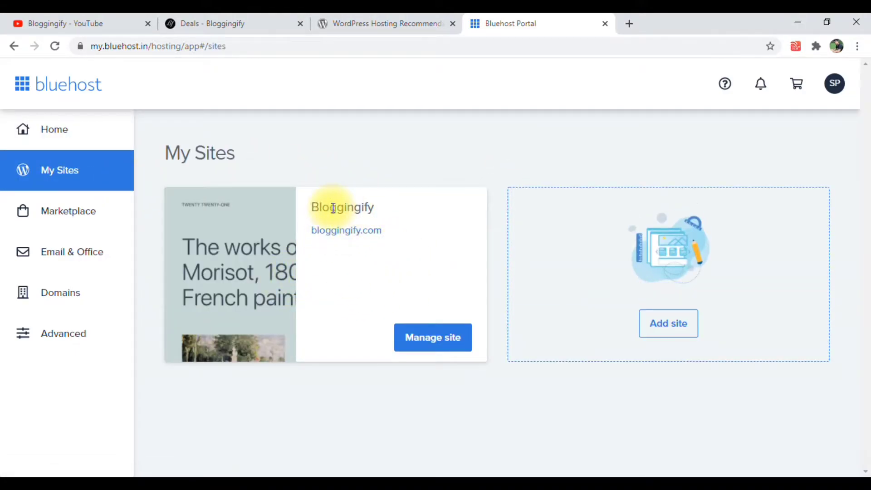
{"action": "left_click_drag", "start_coordinate": [304, 205], "coordinate": [369, 204]}
{"action": "left_click", "coordinate": [371, 205]}
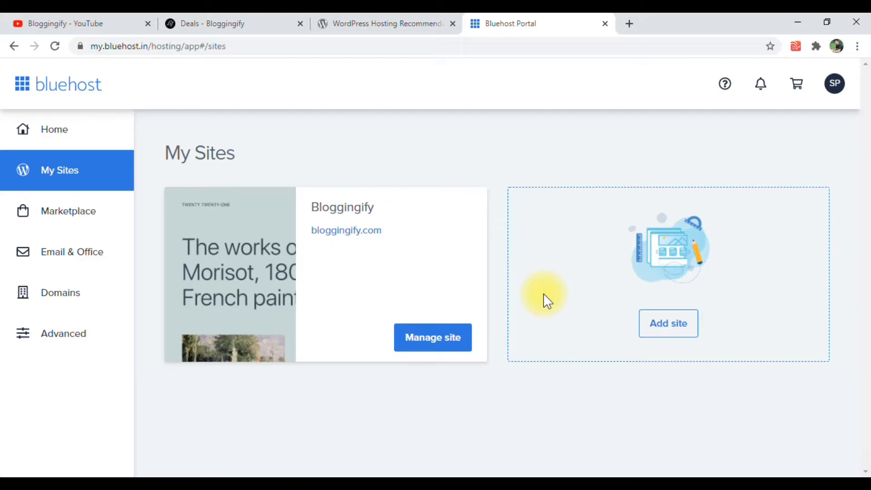
Browse the Marketplace for its featured themes, add-ons and Staff Picks
{"action": "left_click", "coordinate": [122, 209]}
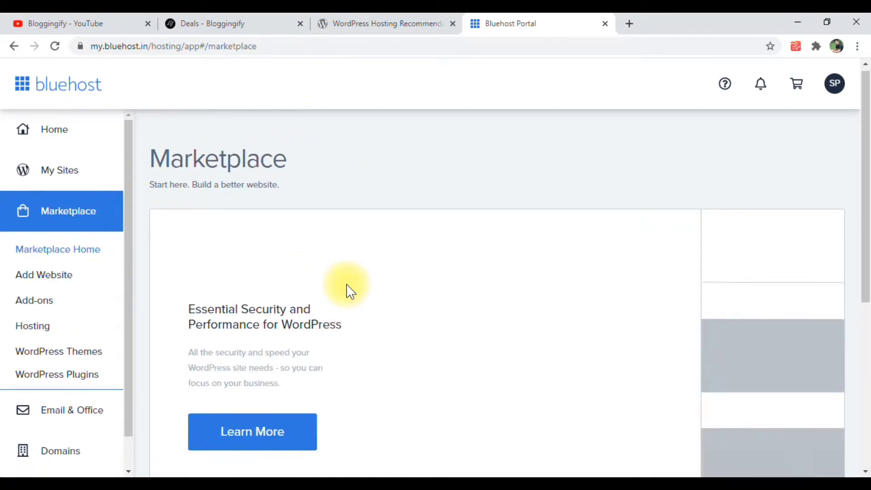
{"action": "scroll", "coordinate": [350, 290], "scroll_direction": "down", "scroll_amount": 1}
{"action": "scroll", "coordinate": [361, 306], "scroll_direction": "down", "scroll_amount": 7}
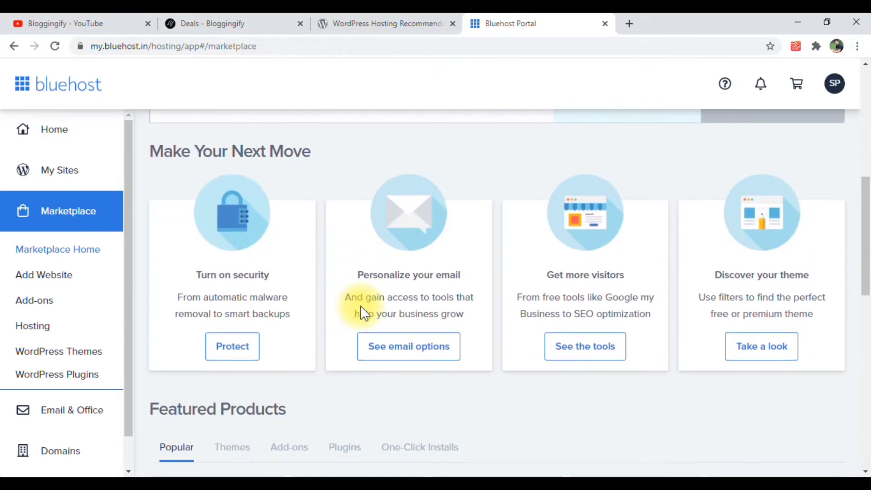
{"action": "scroll", "coordinate": [360, 306], "scroll_direction": "up", "scroll_amount": 2}
{"action": "scroll", "coordinate": [361, 310], "scroll_direction": "down", "scroll_amount": 10}
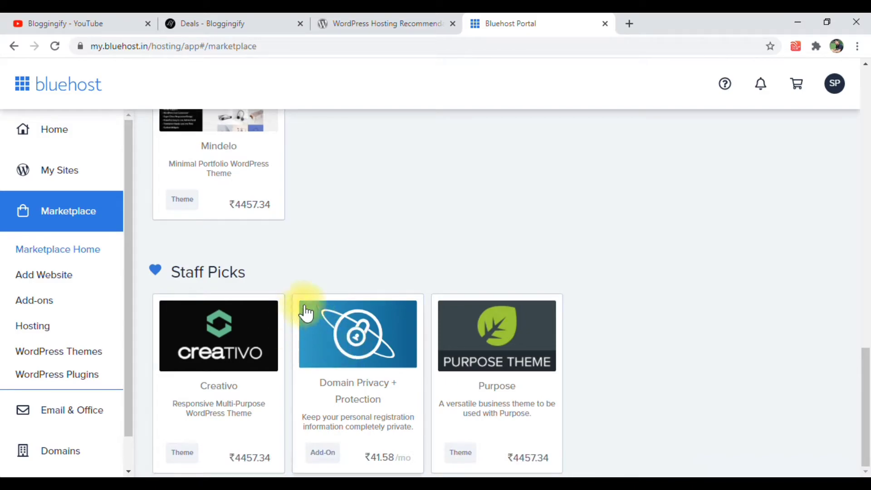
{"action": "scroll", "coordinate": [345, 379], "scroll_direction": "up", "scroll_amount": 4}
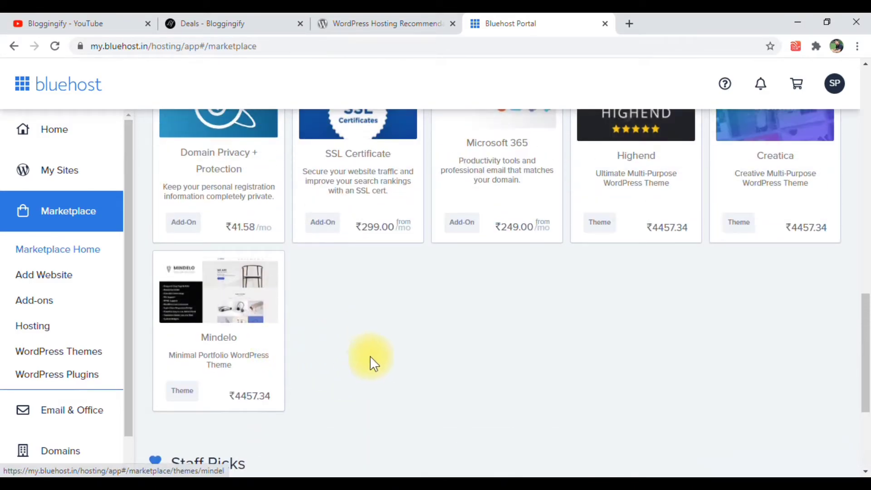
{"action": "scroll", "coordinate": [335, 350], "scroll_direction": "down", "scroll_amount": 3}
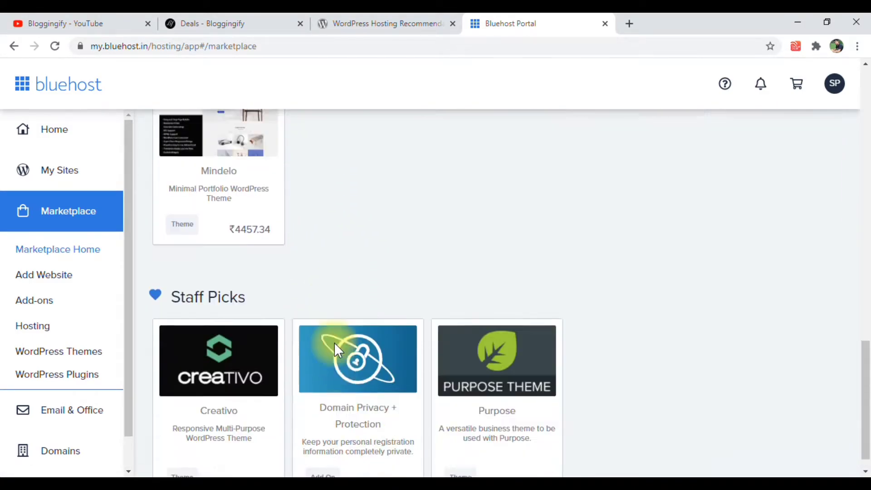
{"action": "scroll", "coordinate": [318, 347], "scroll_direction": "up", "scroll_amount": 1}
{"action": "scroll", "coordinate": [102, 362], "scroll_direction": "down", "scroll_amount": 4}
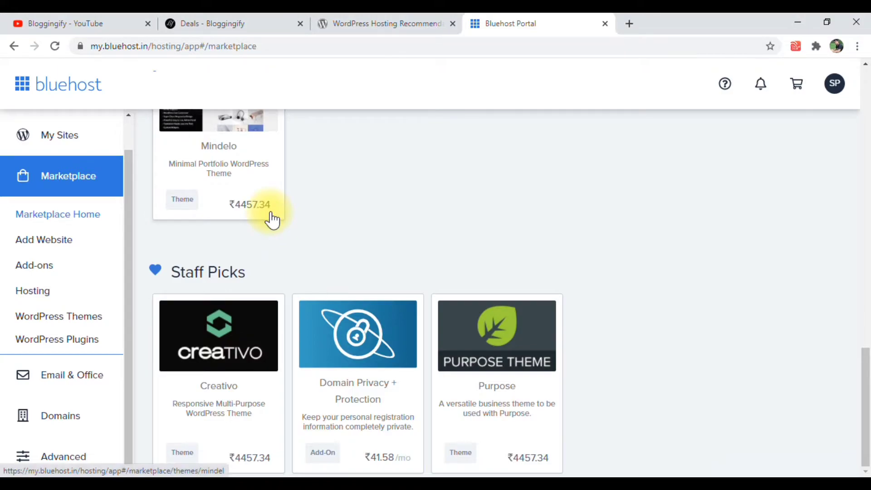
View the Email & Office page with its professional email and productivity tools
{"action": "left_click", "coordinate": [80, 372]}
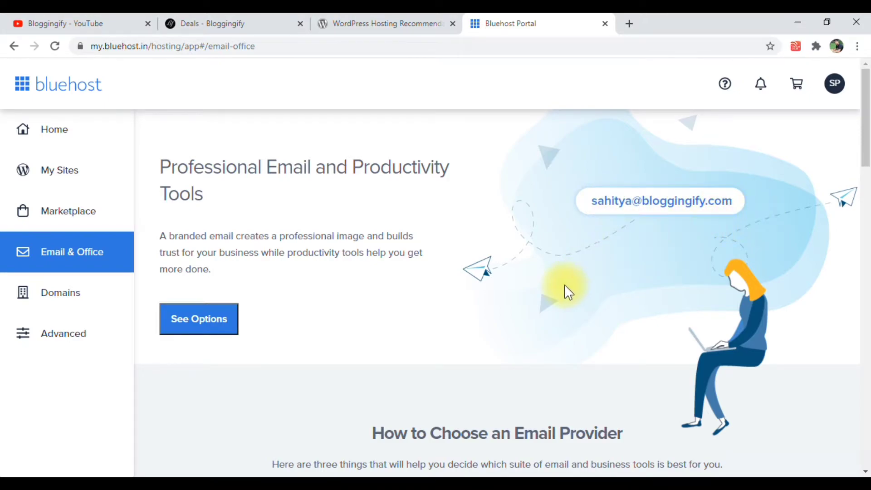
{"action": "scroll", "coordinate": [565, 285], "scroll_direction": "down", "scroll_amount": 3}
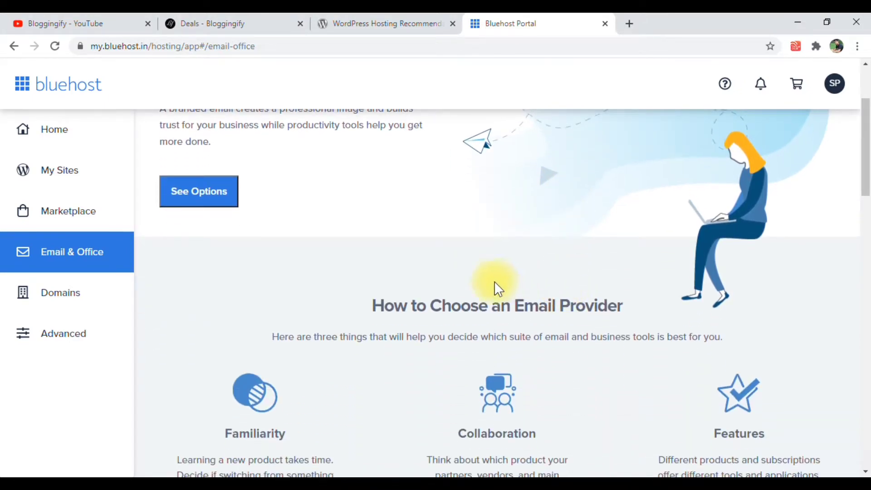
{"action": "scroll", "coordinate": [447, 279], "scroll_direction": "up", "scroll_amount": 3}
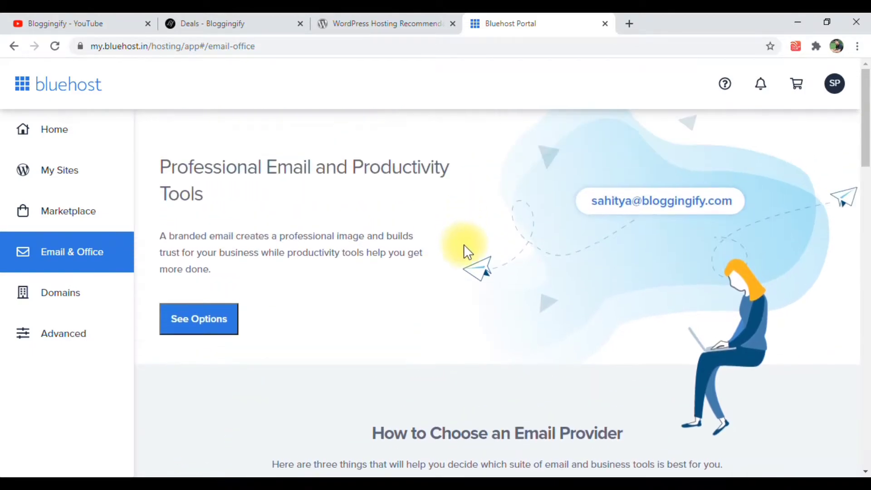
View the account's domains and open the domain Redirects page
{"action": "left_click", "coordinate": [80, 297]}
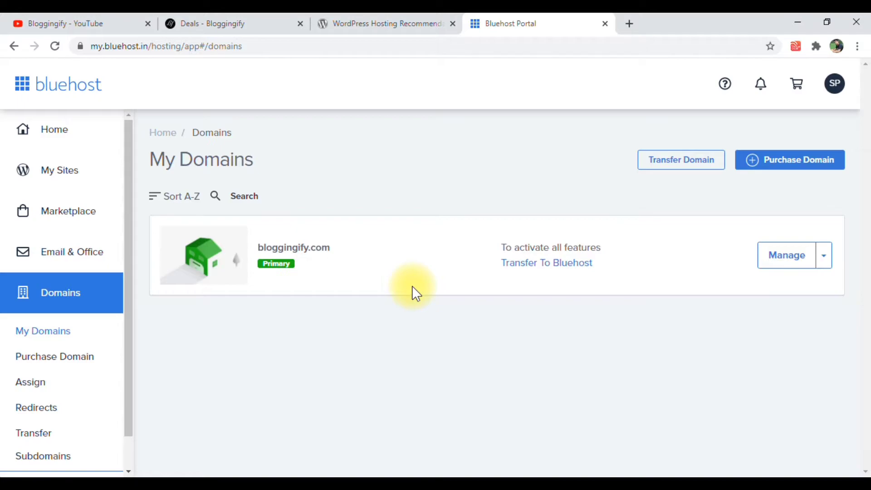
{"action": "scroll", "coordinate": [51, 411], "scroll_direction": "down", "scroll_amount": 1}
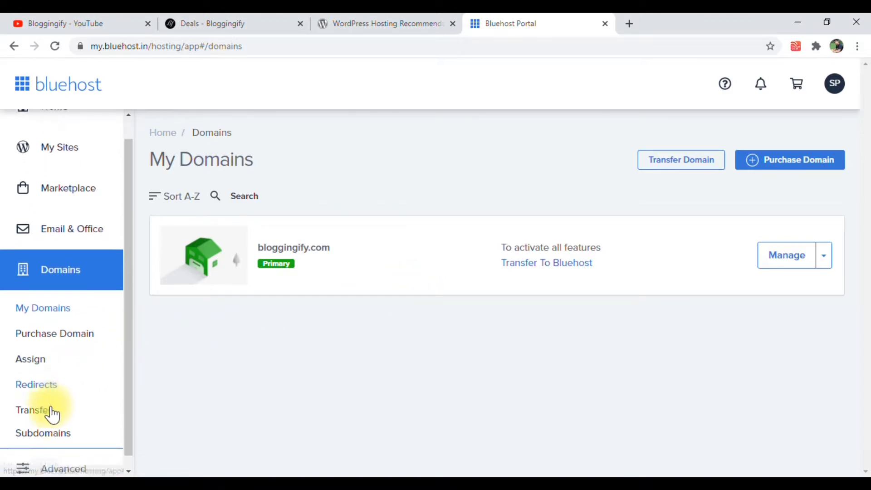
{"action": "left_click", "coordinate": [51, 381]}
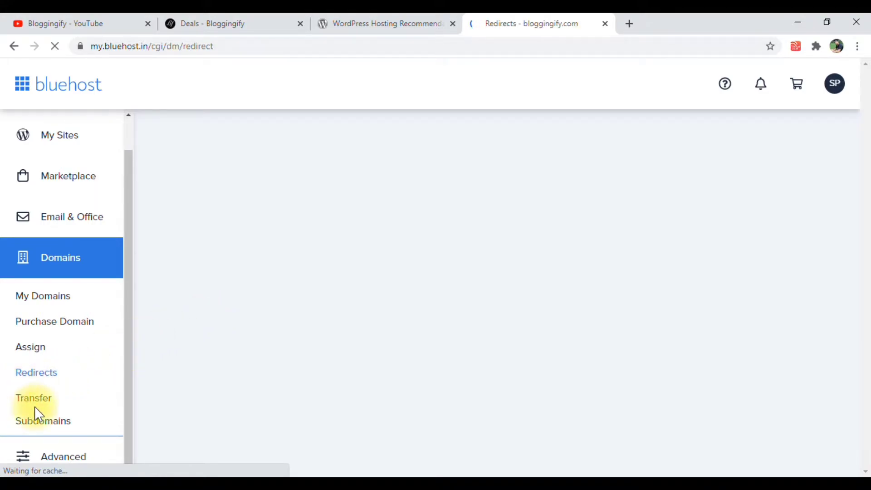
Open the Advanced cPanel tools and examine the email, files, databases, metrics, security and software sections plus the account statistics
{"action": "left_click", "coordinate": [81, 457]}
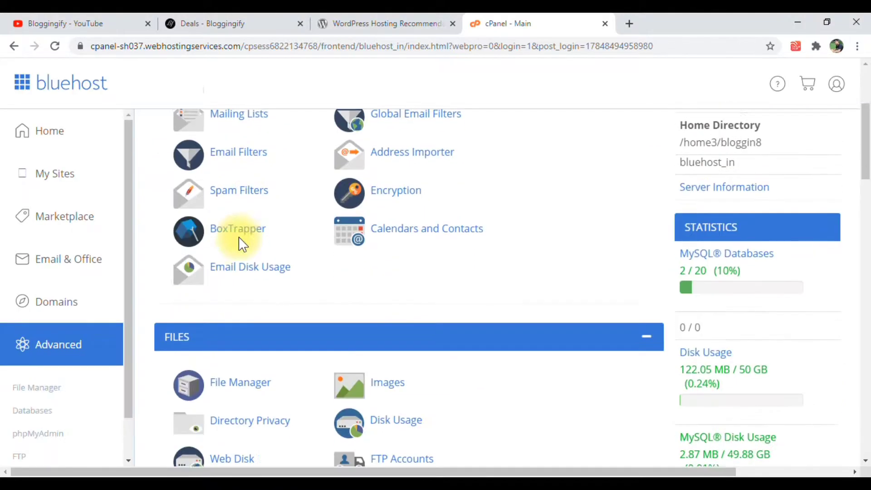
{"action": "scroll", "coordinate": [215, 189], "scroll_direction": "down", "scroll_amount": 8}
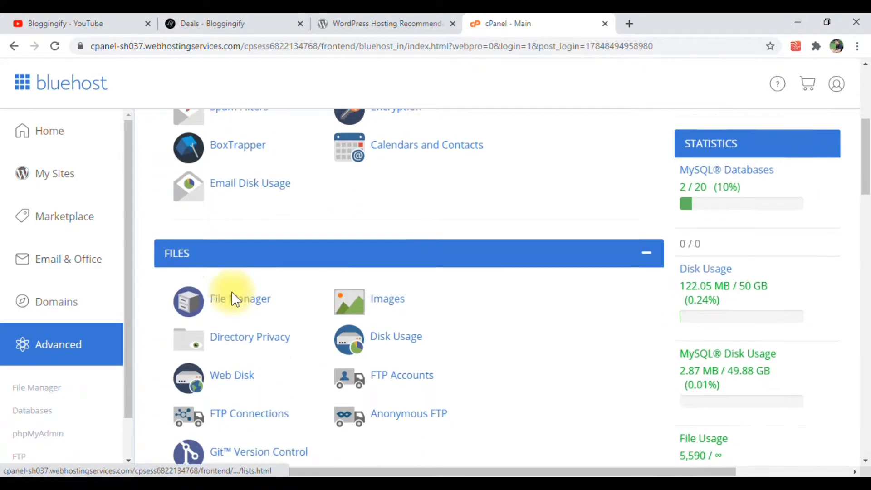
{"action": "scroll", "coordinate": [255, 290], "scroll_direction": "down", "scroll_amount": 3}
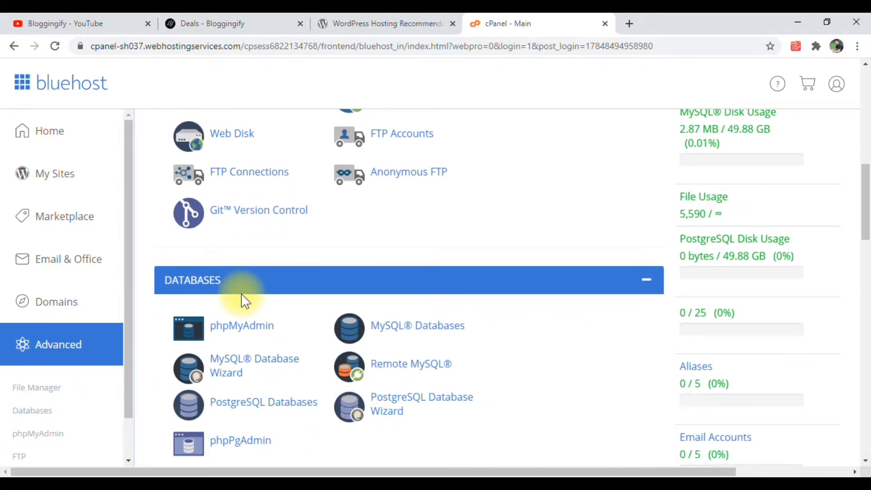
{"action": "scroll", "coordinate": [242, 296], "scroll_direction": "down", "scroll_amount": 3}
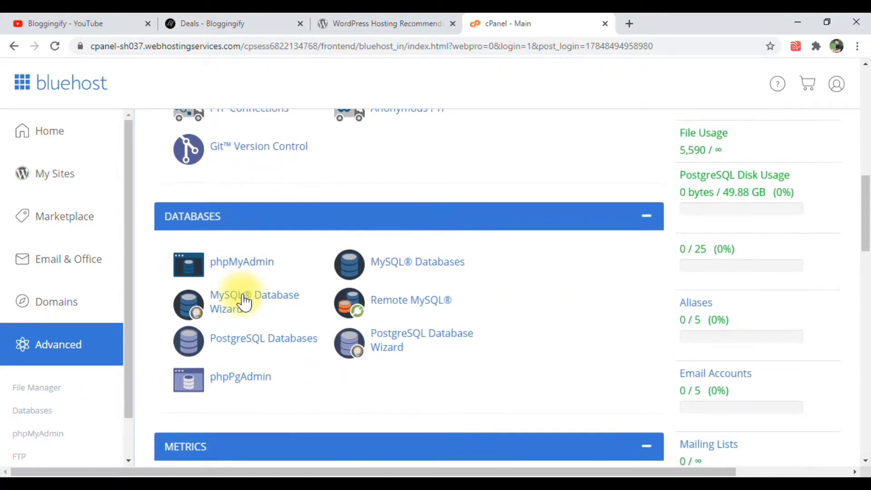
{"action": "scroll", "coordinate": [241, 293], "scroll_direction": "down", "scroll_amount": 3}
{"action": "scroll", "coordinate": [243, 300], "scroll_direction": "down", "scroll_amount": 5}
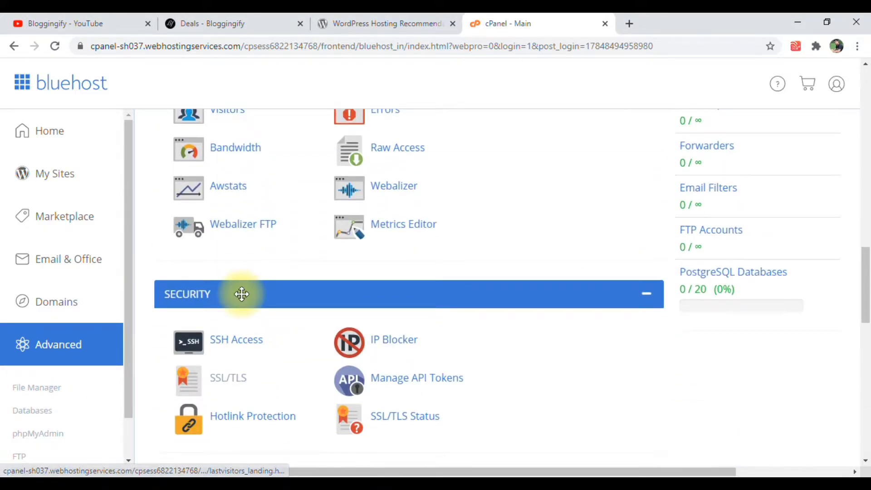
{"action": "scroll", "coordinate": [242, 294], "scroll_direction": "down", "scroll_amount": 15}
{"action": "scroll", "coordinate": [242, 294], "scroll_direction": "up", "scroll_amount": 20}
{"action": "scroll", "coordinate": [242, 294], "scroll_direction": "up", "scroll_amount": 14}
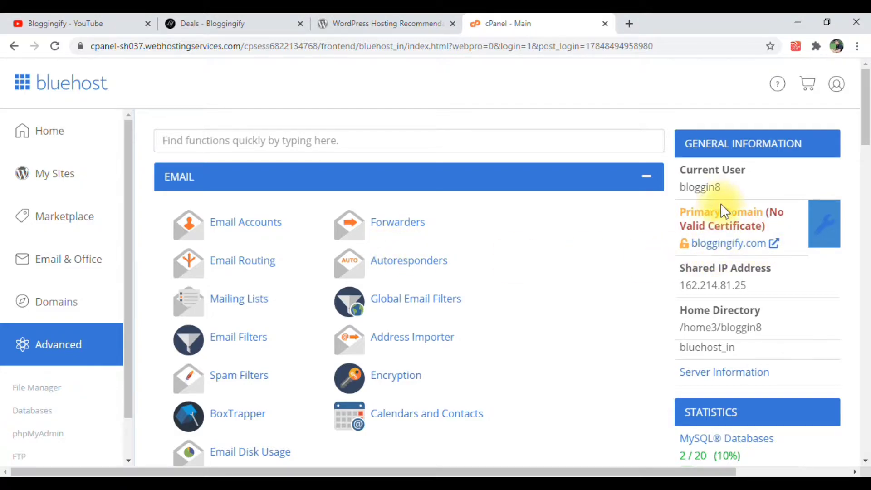
{"action": "scroll", "coordinate": [725, 290], "scroll_direction": "down", "scroll_amount": 1}
{"action": "scroll", "coordinate": [725, 290], "scroll_direction": "down", "scroll_amount": 10}
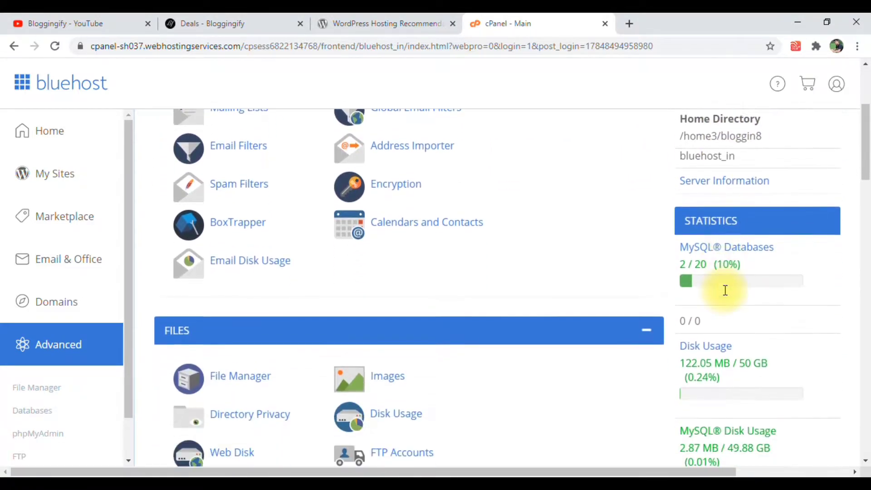
{"action": "scroll", "coordinate": [724, 289], "scroll_direction": "down", "scroll_amount": 11}
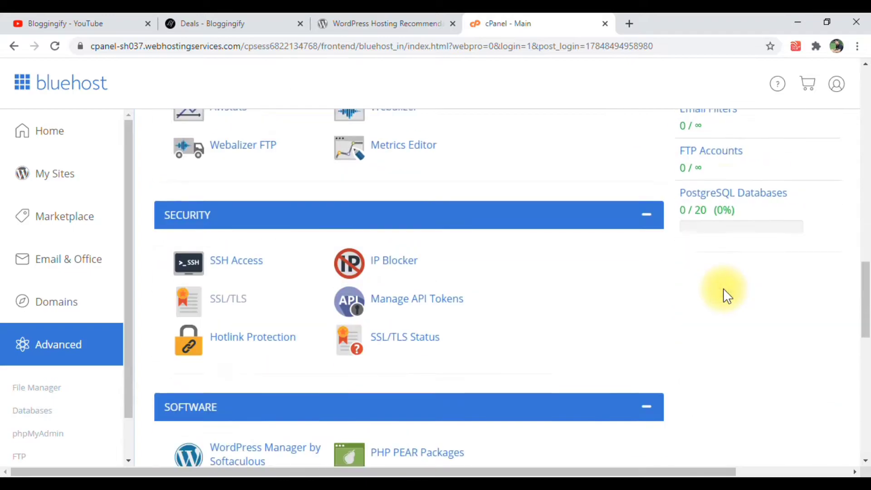
{"action": "scroll", "coordinate": [341, 183], "scroll_direction": "up", "scroll_amount": 7}
Open the management page of the Bloggingify site and show its Security settings
{"action": "left_click", "coordinate": [59, 173]}
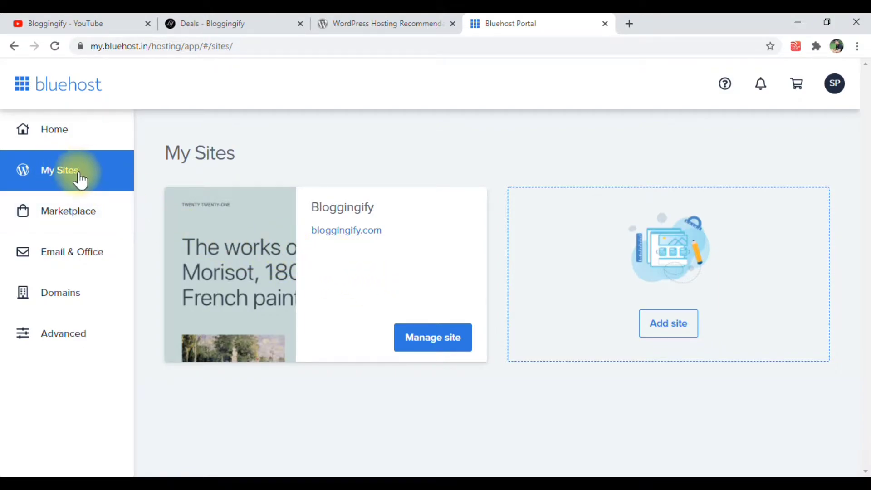
{"action": "left_click", "coordinate": [426, 337]}
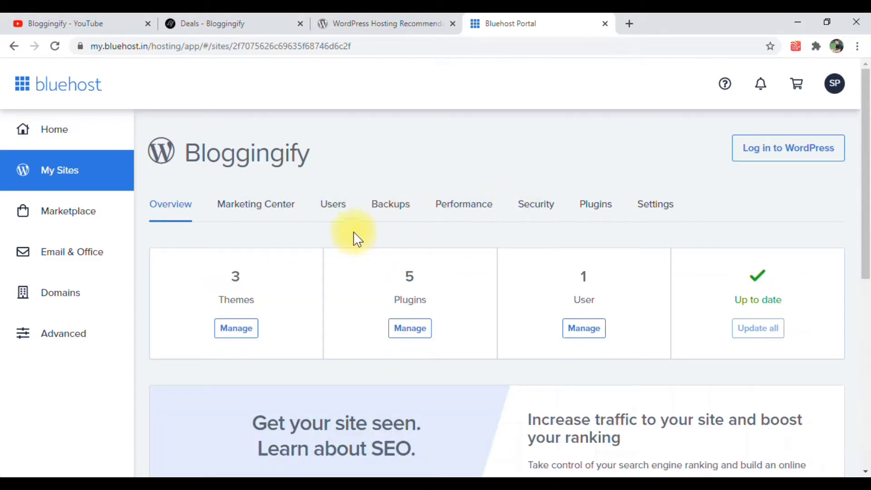
{"action": "left_click", "coordinate": [554, 208]}
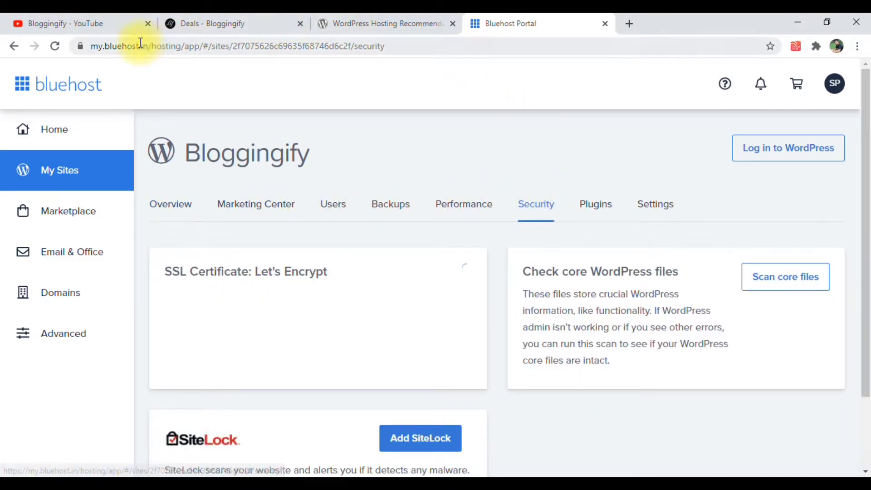
Check the portal's connection security details and read the site's Let's Encrypt SSL certificate status
{"action": "left_click", "coordinate": [80, 47]}
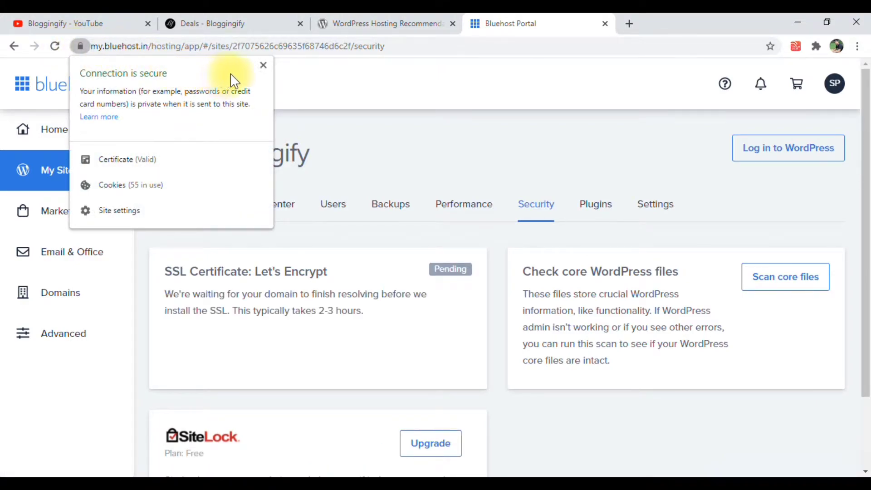
{"action": "left_click", "coordinate": [262, 67]}
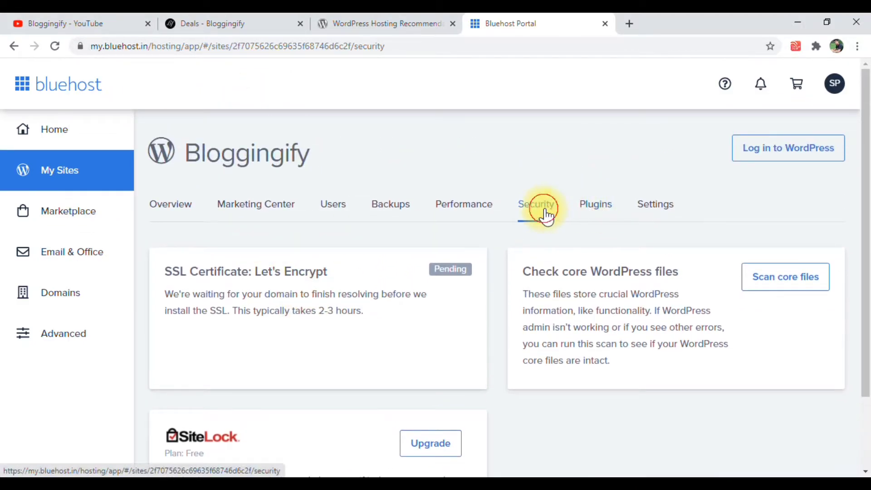
{"action": "double_click", "coordinate": [181, 272]}
{"action": "left_click_drag", "start_coordinate": [212, 270], "coordinate": [299, 272]}
{"action": "left_click_drag", "start_coordinate": [380, 311], "coordinate": [327, 331]}
{"action": "scroll", "coordinate": [323, 325], "scroll_direction": "down", "scroll_amount": 1}
{"action": "scroll", "coordinate": [323, 325], "scroll_direction": "up", "scroll_amount": 1}
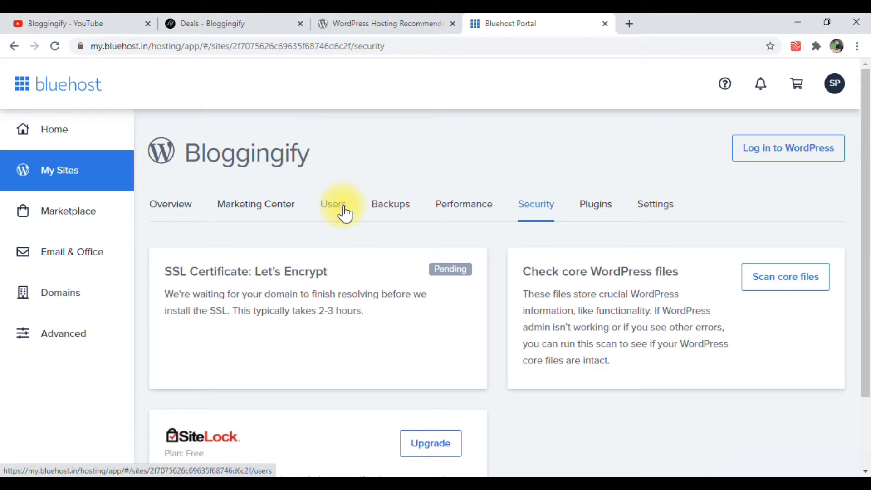
Log in to the Bloggingify site's WordPress admin area from the hosting portal
{"action": "left_click", "coordinate": [829, 150]}
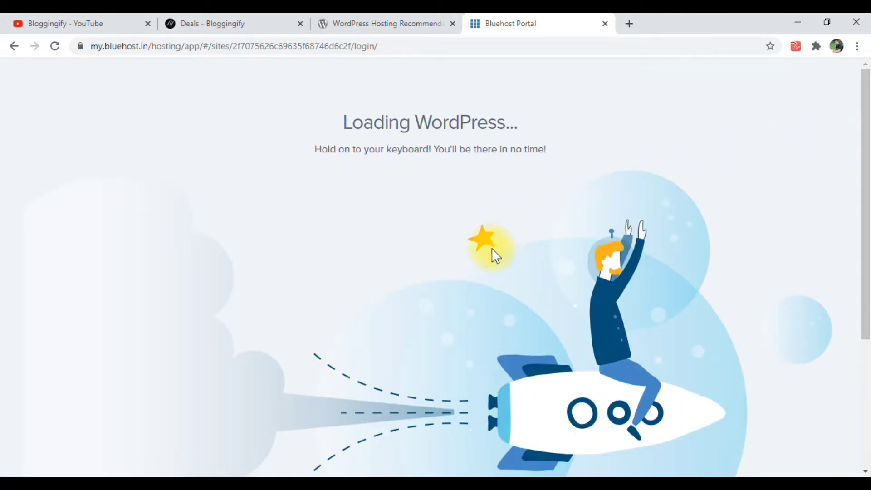
{"action": "left_click_drag", "start_coordinate": [351, 128], "coordinate": [530, 134]}
{"action": "left_click", "coordinate": [530, 134]}
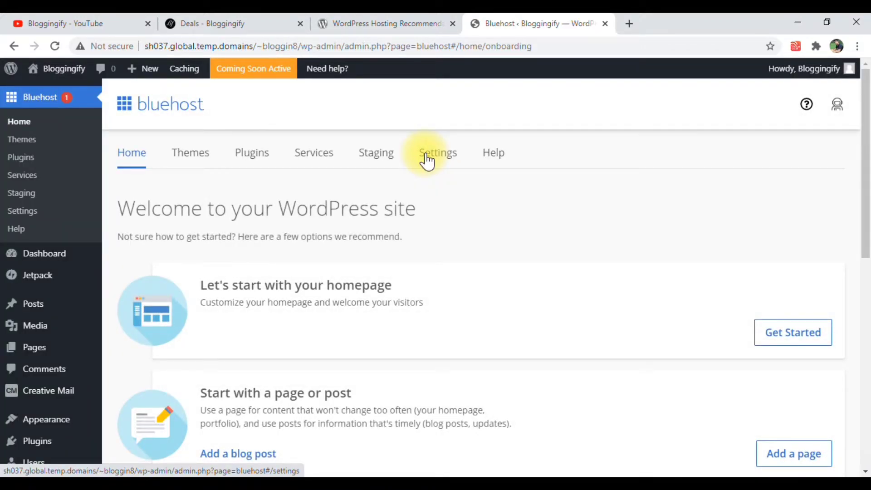
Examine the Bluehost welcome page in the WordPress admin, including its homepage, post, theme and launch options and the admin menu
{"action": "scroll", "coordinate": [27, 182], "scroll_direction": "down", "scroll_amount": 5}
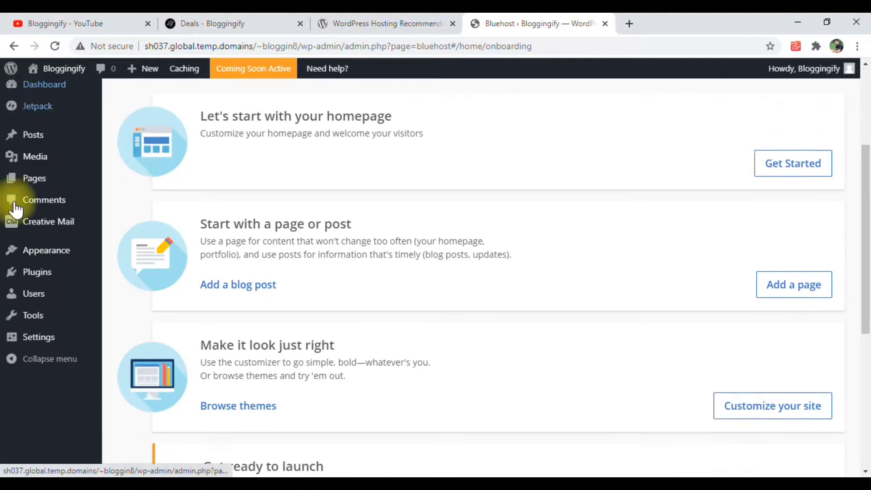
{"action": "scroll", "coordinate": [33, 190], "scroll_direction": "up", "scroll_amount": 3}
{"action": "scroll", "coordinate": [34, 142], "scroll_direction": "up", "scroll_amount": 3}
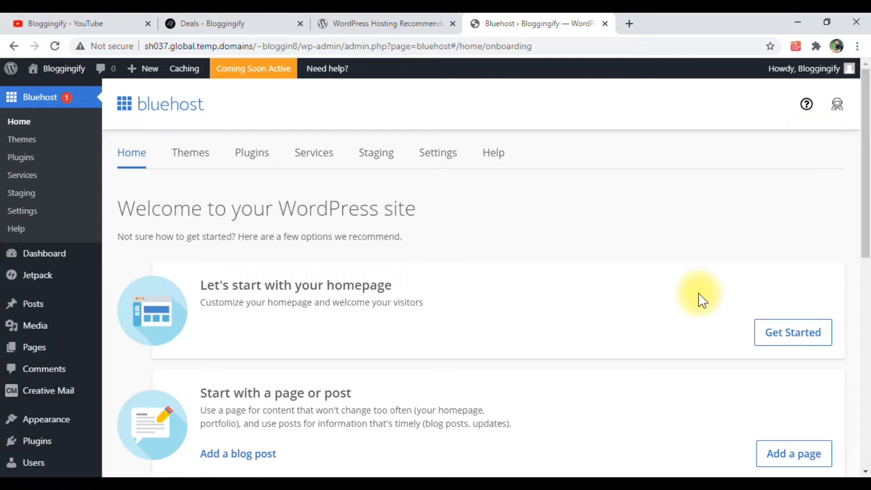
{"action": "scroll", "coordinate": [331, 296], "scroll_direction": "down", "scroll_amount": 10}
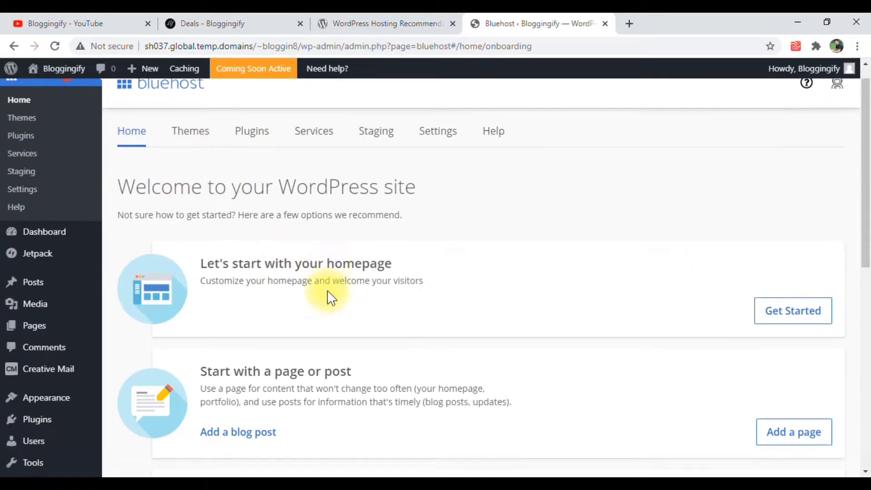
{"action": "scroll", "coordinate": [230, 265], "scroll_direction": "up", "scroll_amount": 10}
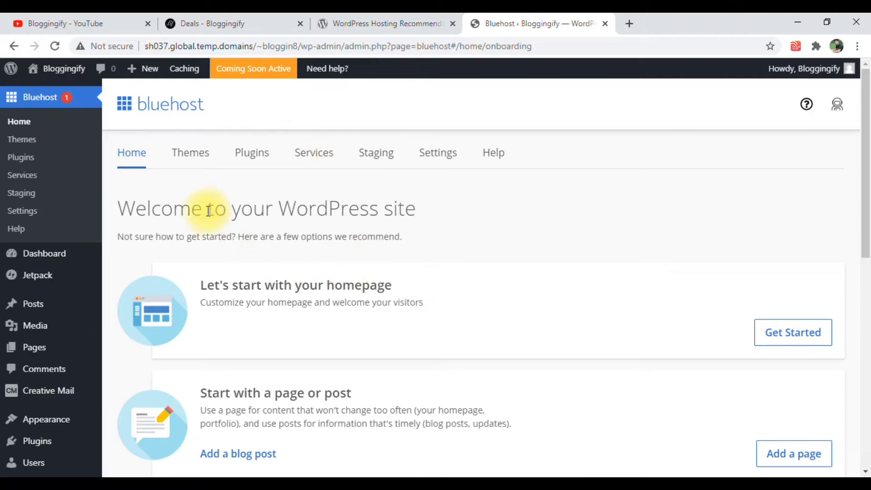
{"action": "scroll", "coordinate": [303, 245], "scroll_direction": "down", "scroll_amount": 3}
{"action": "scroll", "coordinate": [295, 240], "scroll_direction": "down", "scroll_amount": 5}
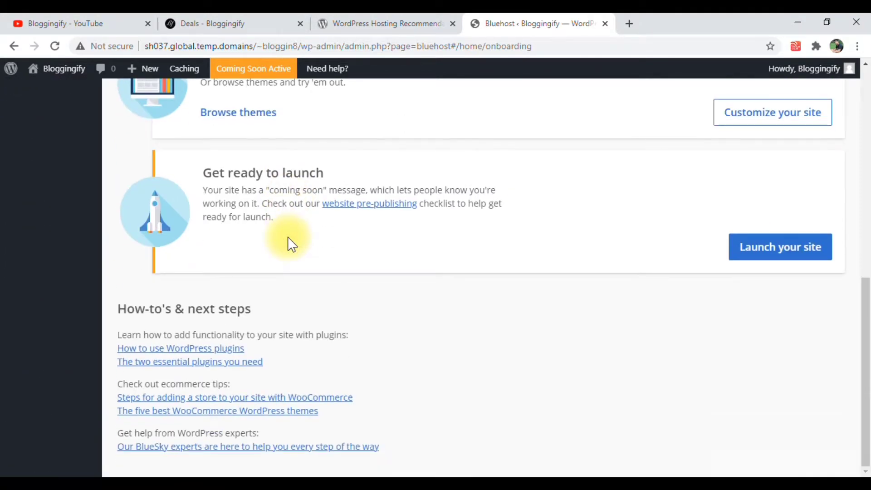
{"action": "scroll", "coordinate": [249, 288], "scroll_direction": "up", "scroll_amount": 8}
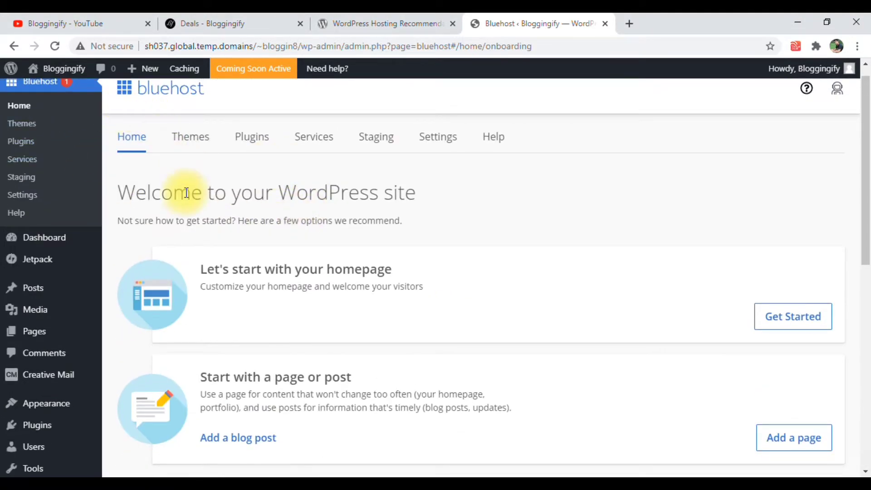
{"action": "scroll", "coordinate": [160, 111], "scroll_direction": "up", "scroll_amount": 1}
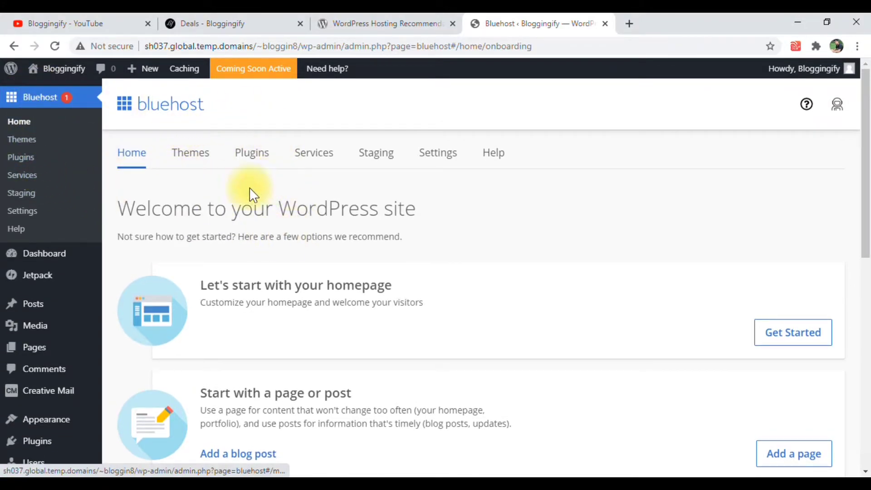
{"action": "scroll", "coordinate": [271, 243], "scroll_direction": "down", "scroll_amount": 3}
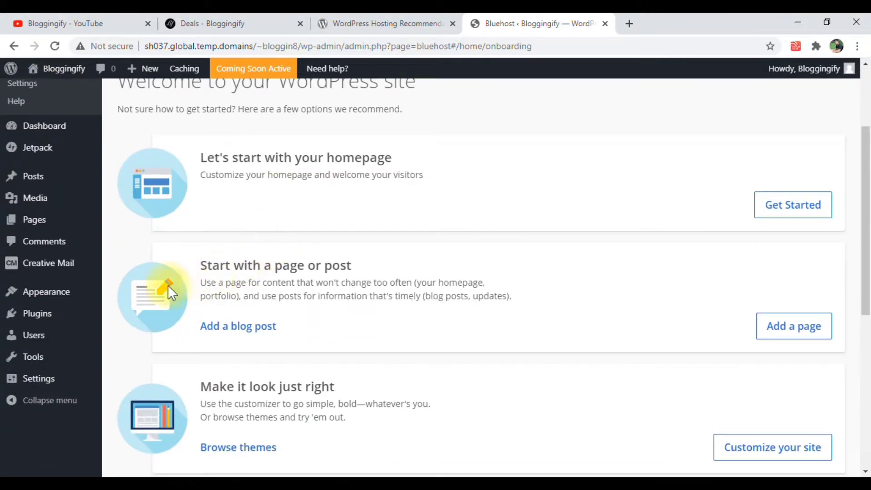
{"action": "scroll", "coordinate": [43, 218], "scroll_direction": "up", "scroll_amount": 3}
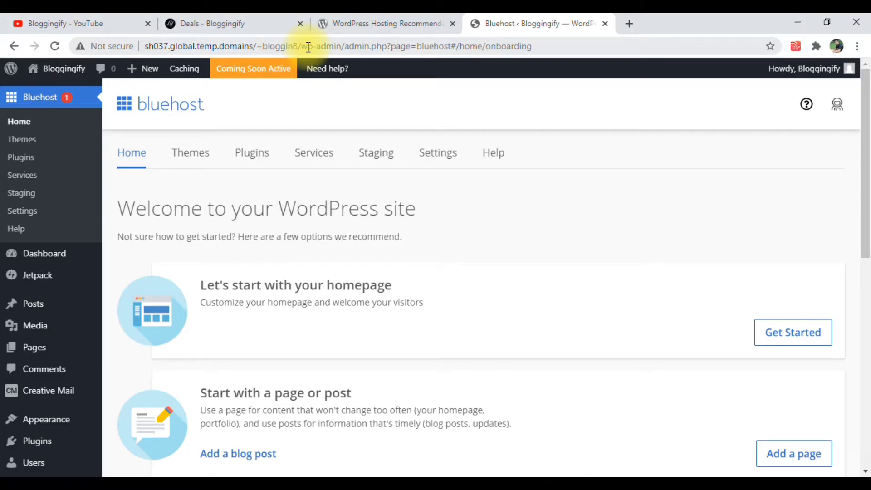
{"action": "left_click_drag", "start_coordinate": [302, 46], "coordinate": [143, 45]}
{"action": "key", "text": "ctrl+c"}
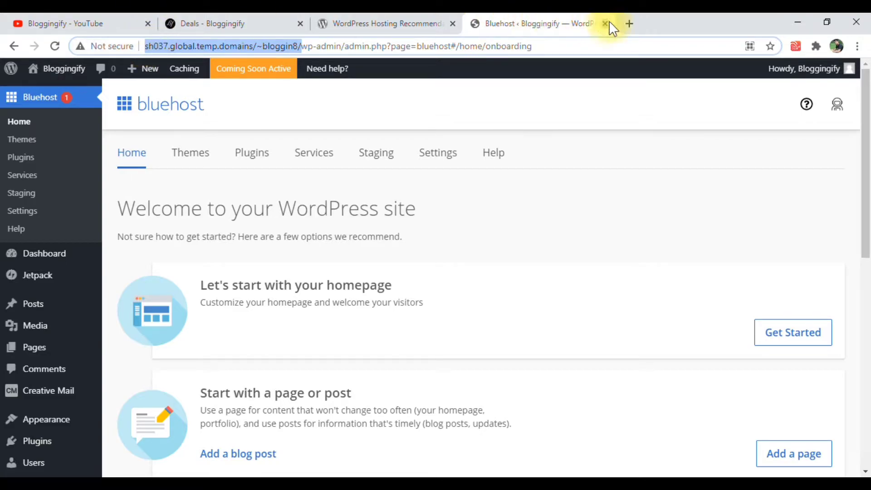
{"action": "left_click", "coordinate": [626, 23]}
{"action": "key", "text": "ctrl+v"}
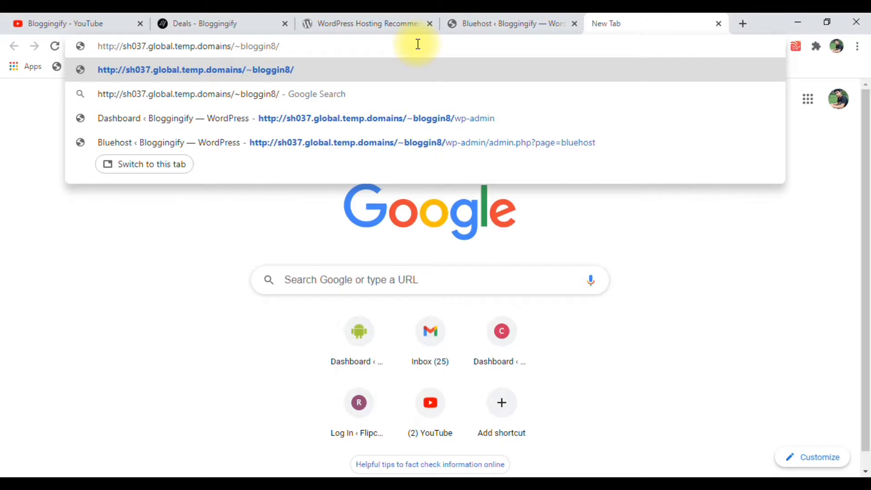
{"action": "left_click_drag", "start_coordinate": [380, 54], "coordinate": [181, 54]}
{"action": "left_click", "coordinate": [146, 54]}
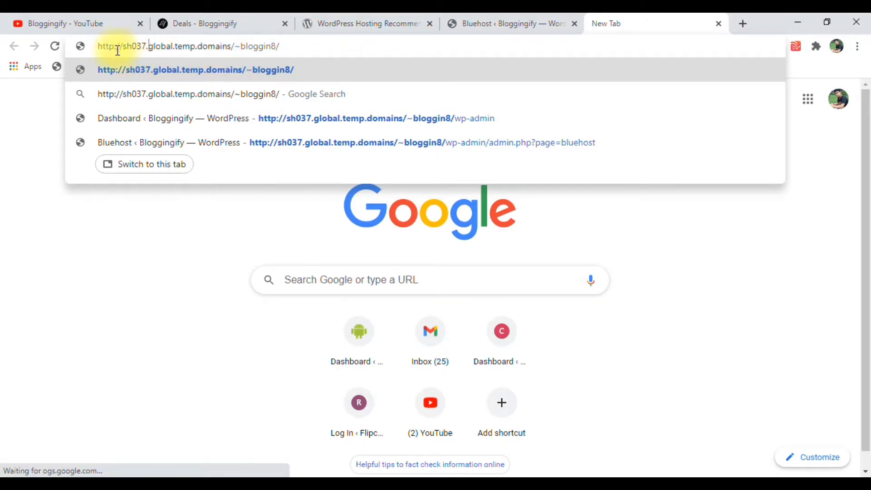
{"action": "left_click", "coordinate": [106, 48]}
{"action": "left_click_drag", "start_coordinate": [106, 49], "coordinate": [317, 46]}
{"action": "left_click", "coordinate": [317, 48]}
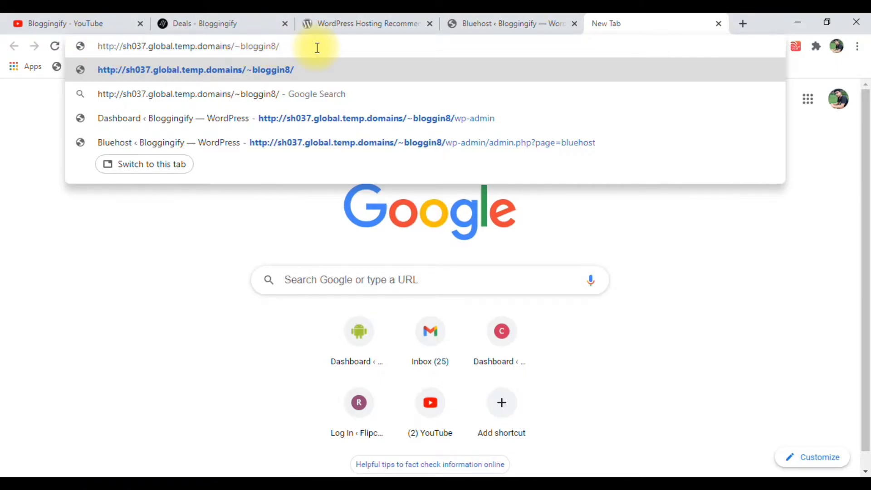
{"action": "type", "text": "wp-"}
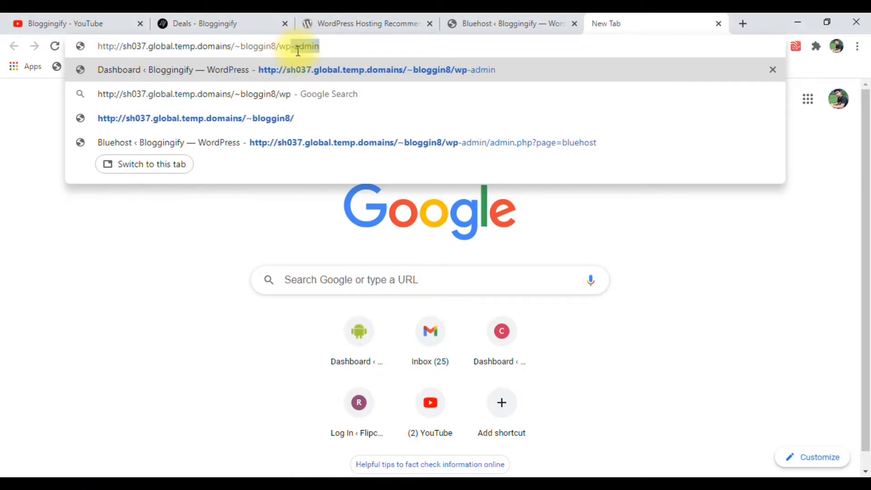
{"action": "type", "text": "admin"}
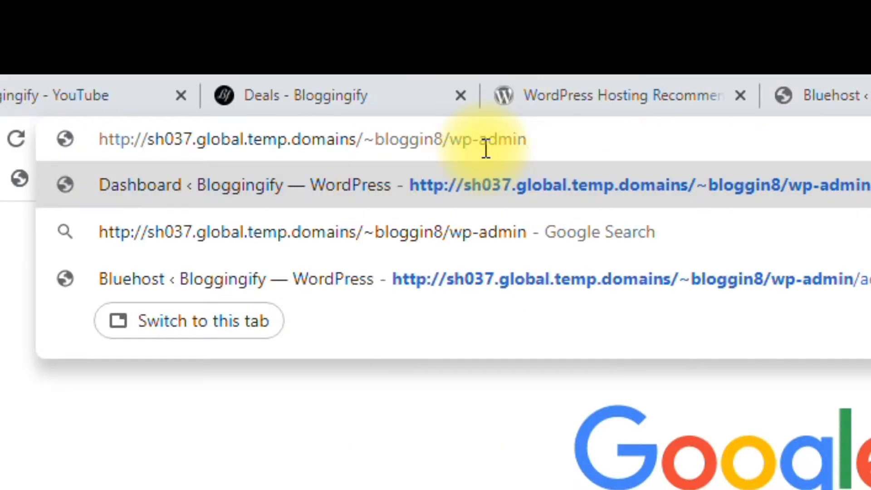
{"action": "key", "text": "Return"}
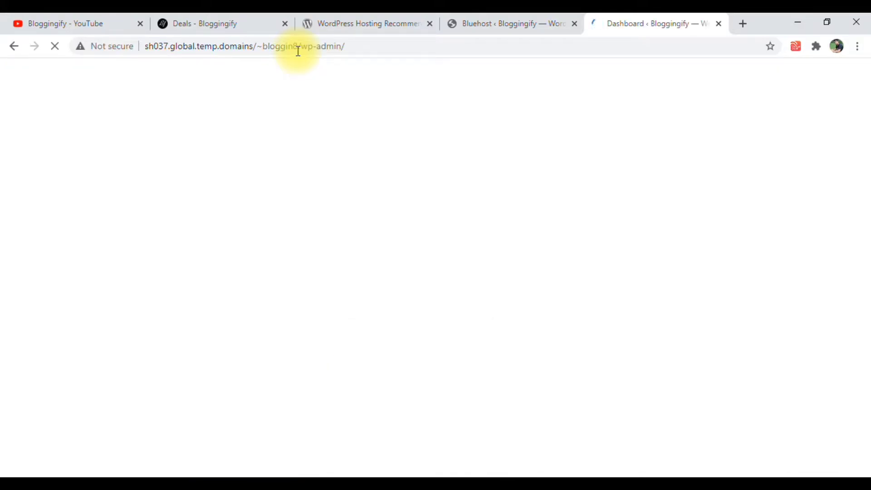
Compare the Bluehost welcome page with the newly loaded WordPress Dashboard and dismiss the Dashboard's Jetpack setup banner
{"action": "left_click", "coordinate": [506, 20]}
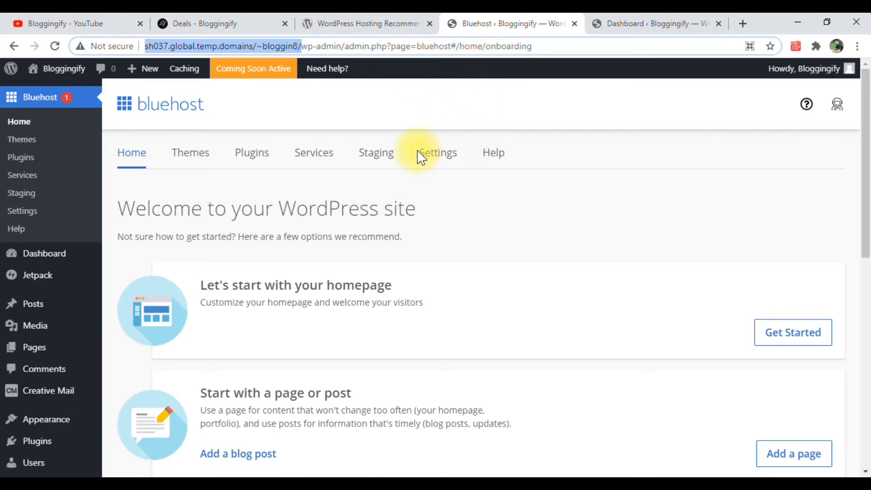
{"action": "left_click", "coordinate": [670, 21]}
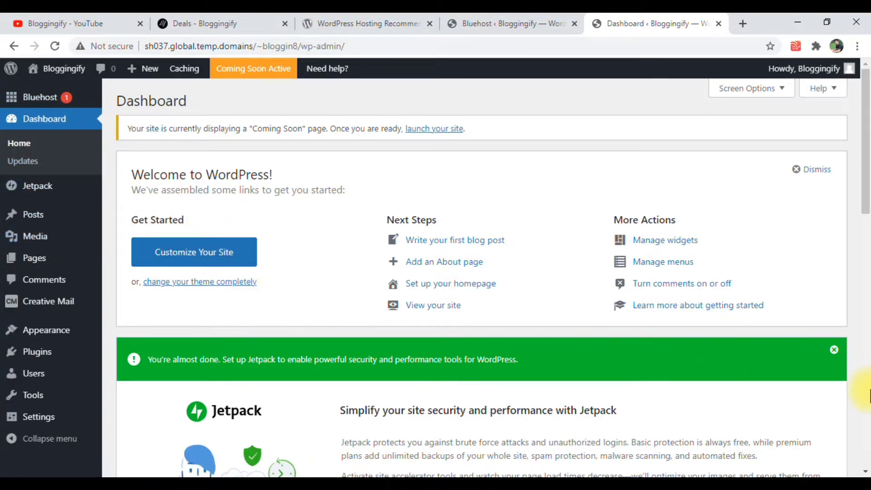
{"action": "left_click", "coordinate": [834, 350]}
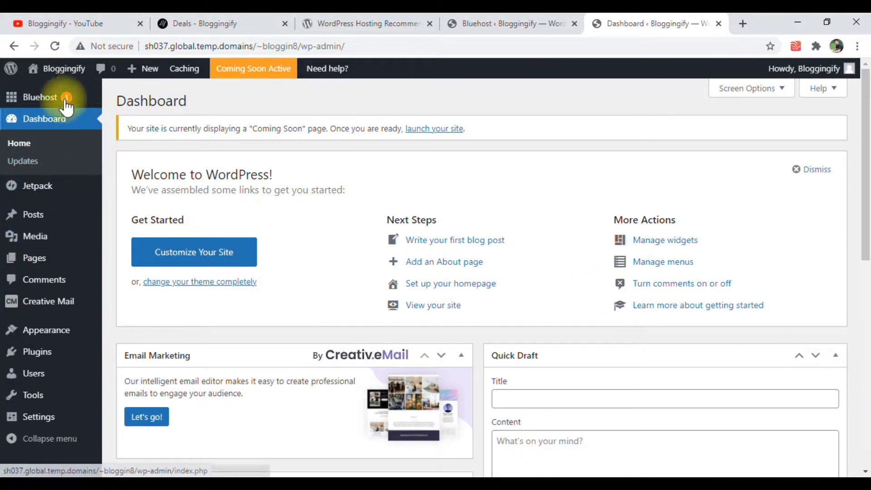
Look through the Dashboard's welcome links, Email Marketing, Site Health Status, At a Glance, Activity, Quick Draft and news widgets
{"action": "mouse_move", "coordinate": [59, 97]}
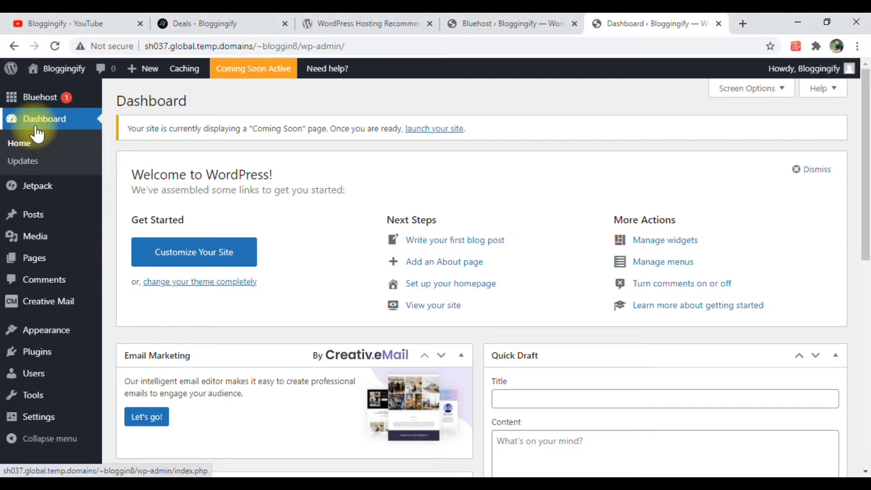
{"action": "scroll", "coordinate": [191, 213], "scroll_direction": "down", "scroll_amount": 3}
{"action": "scroll", "coordinate": [212, 233], "scroll_direction": "up", "scroll_amount": 3}
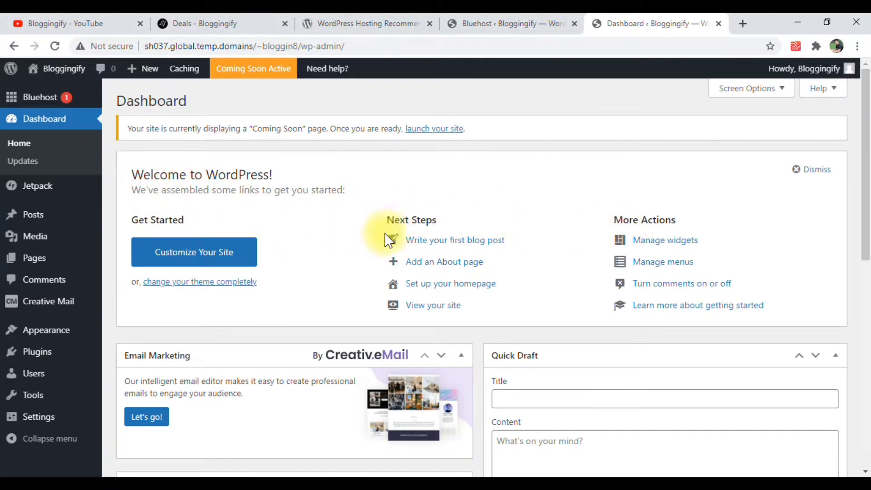
{"action": "scroll", "coordinate": [261, 207], "scroll_direction": "down", "scroll_amount": 8}
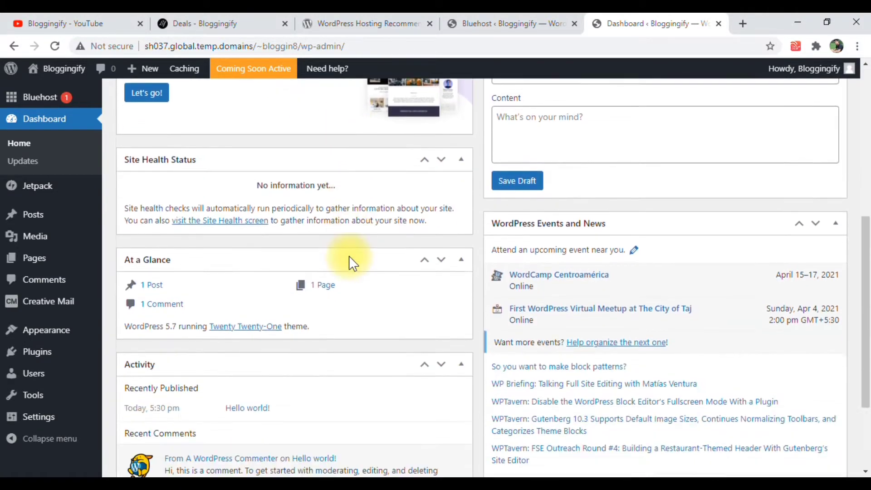
{"action": "scroll", "coordinate": [347, 263], "scroll_direction": "down", "scroll_amount": 2}
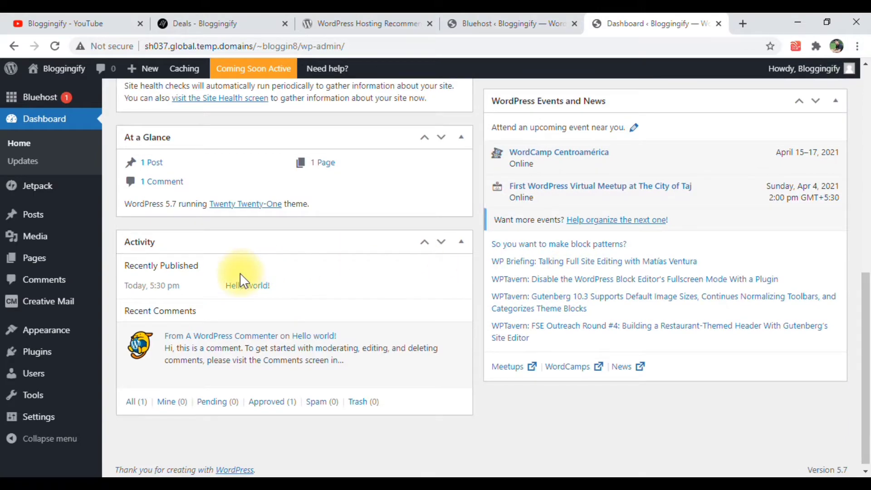
{"action": "scroll", "coordinate": [255, 284], "scroll_direction": "up", "scroll_amount": 4}
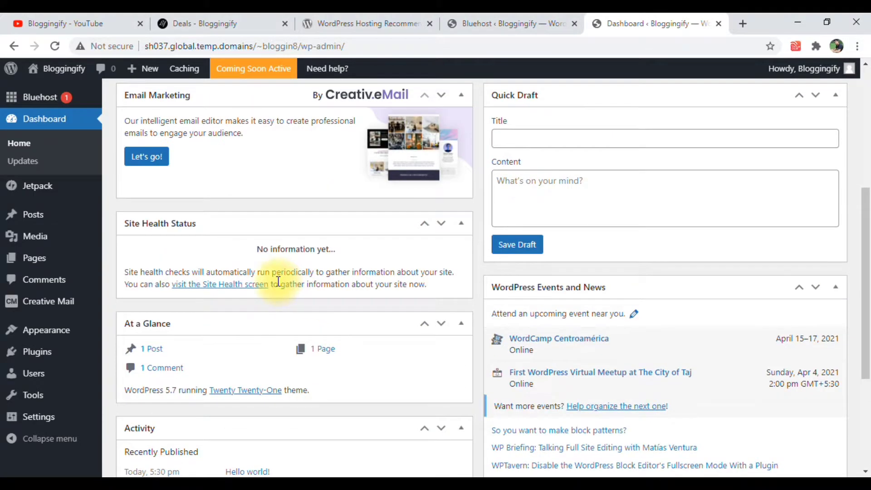
{"action": "scroll", "coordinate": [278, 281], "scroll_direction": "up", "scroll_amount": 6}
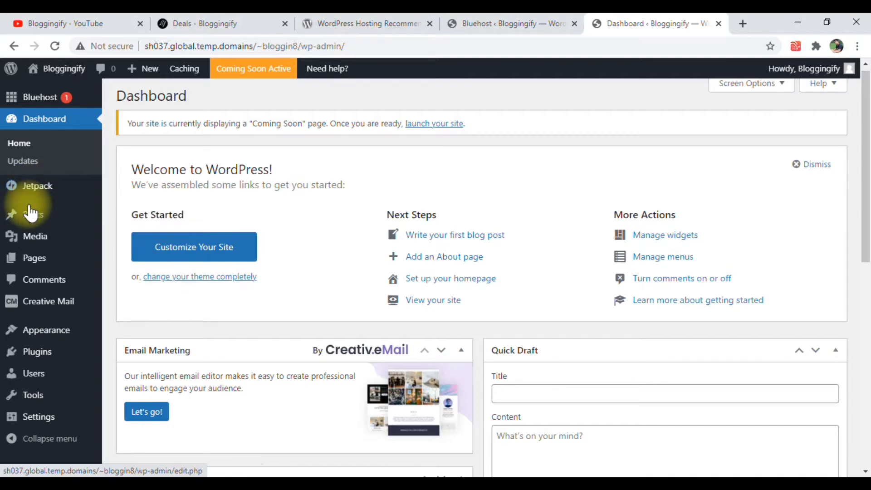
Examine the admin submenus for Posts, Media, Pages, Comments, Creative Mail, Appearance, Plugins, Users and Tools
{"action": "mouse_move", "coordinate": [31, 212]}
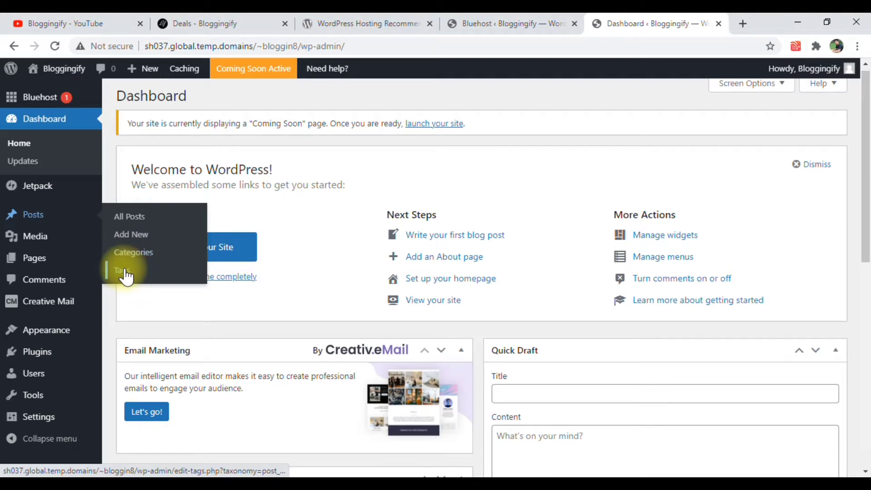
{"action": "mouse_move", "coordinate": [60, 248]}
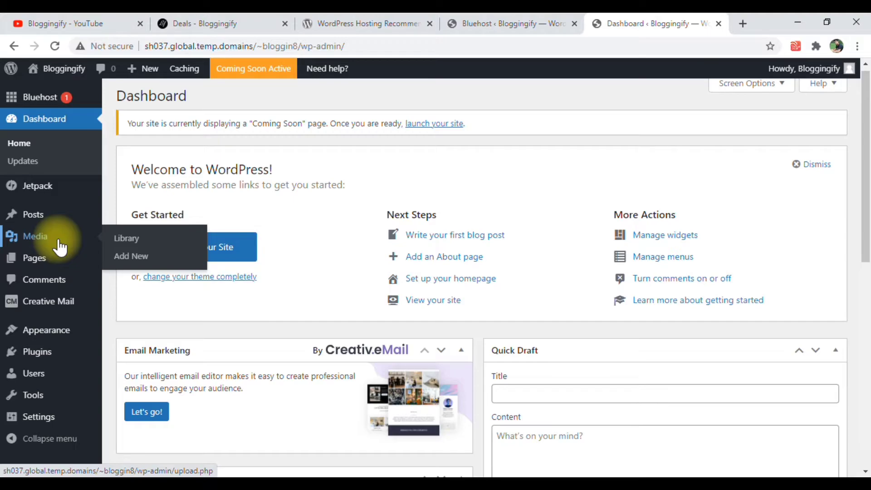
{"action": "mouse_move", "coordinate": [45, 268]}
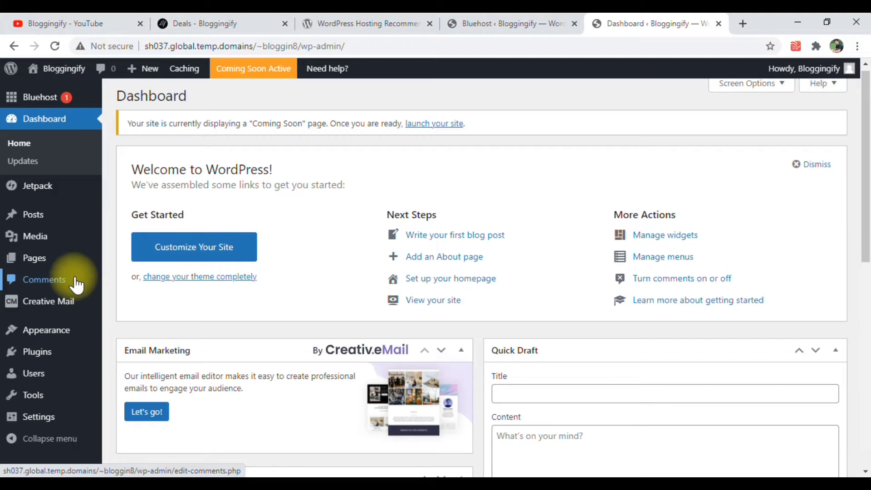
{"action": "mouse_move", "coordinate": [73, 309]}
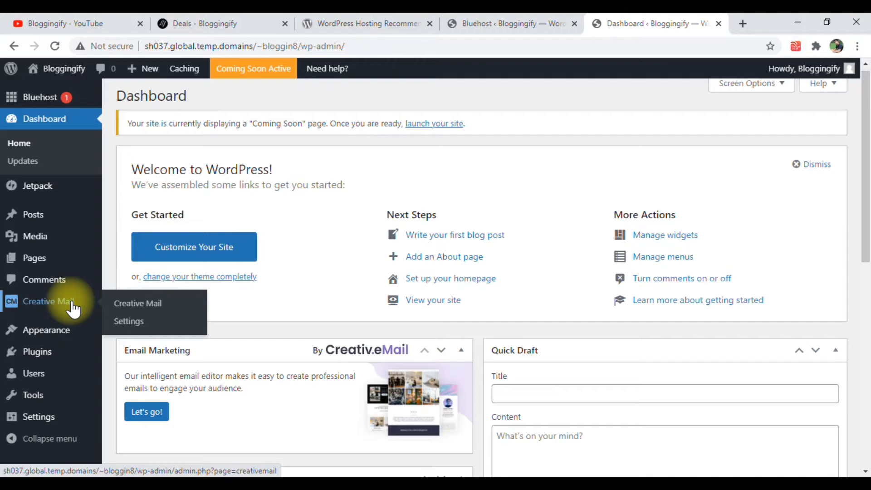
{"action": "mouse_move", "coordinate": [73, 334]}
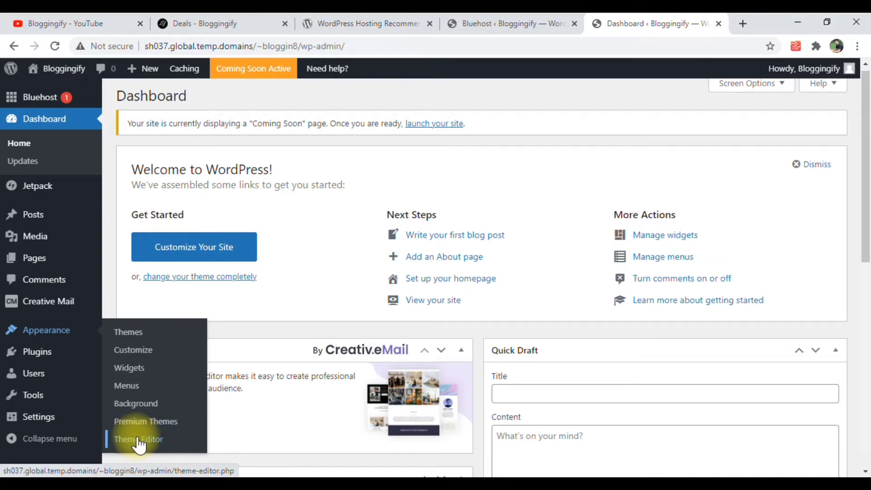
{"action": "mouse_move", "coordinate": [39, 363]}
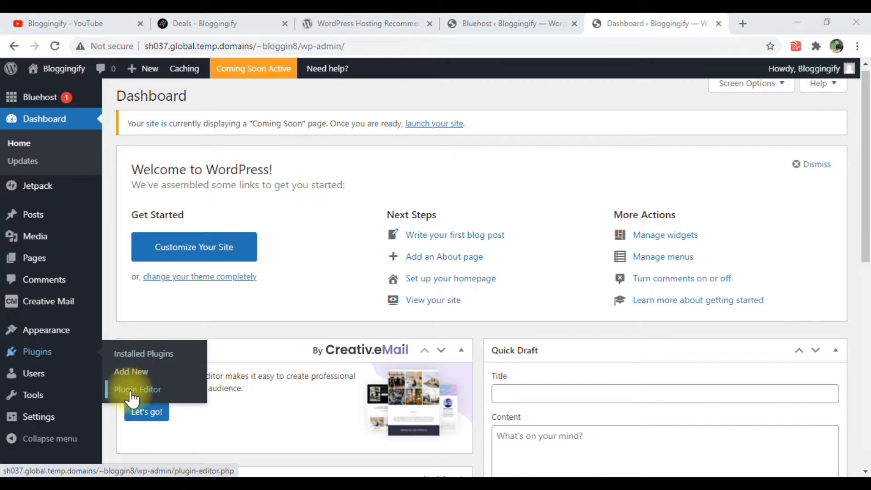
{"action": "scroll", "coordinate": [41, 379], "scroll_direction": "down", "scroll_amount": 2}
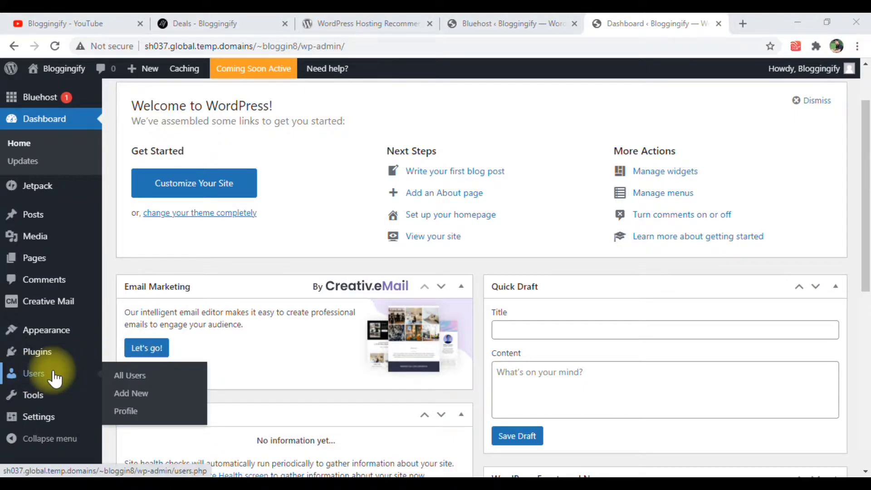
{"action": "mouse_move", "coordinate": [41, 394]}
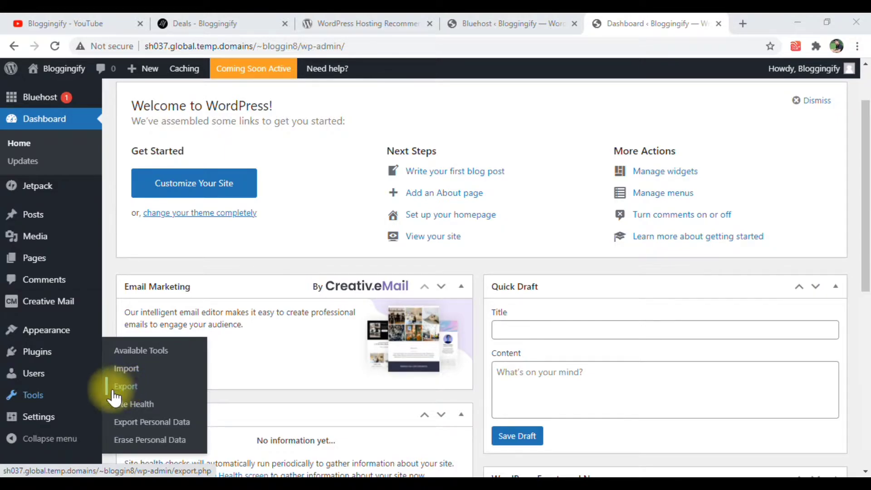
Open the site's General Settings in a new browser tab and switch to that tab
{"action": "mouse_move", "coordinate": [59, 420]}
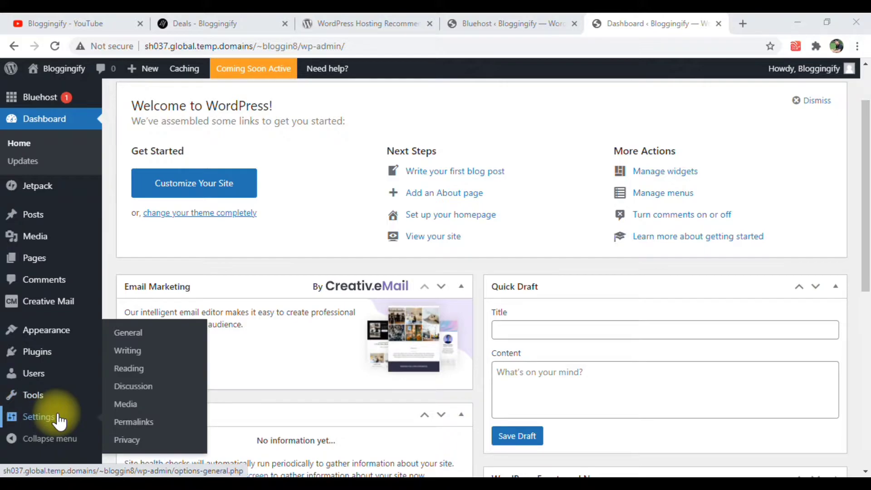
{"action": "right_click", "coordinate": [123, 337]}
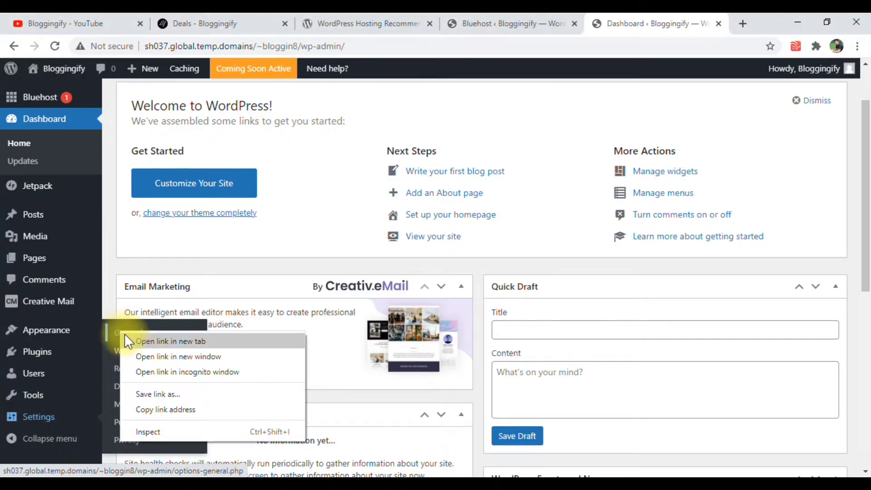
{"action": "left_click", "coordinate": [130, 339]}
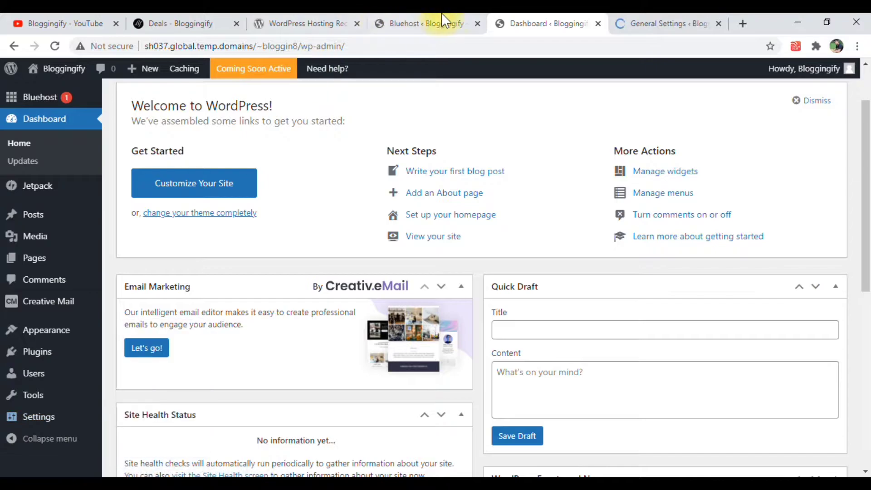
{"action": "left_click", "coordinate": [660, 22]}
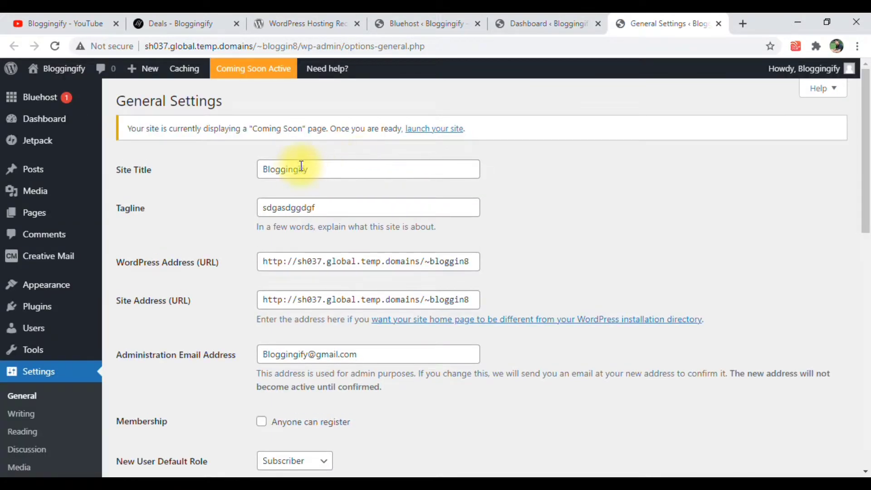
Replace the site's tagline with "shgfhfgh"
{"action": "double_click", "coordinate": [334, 203]}
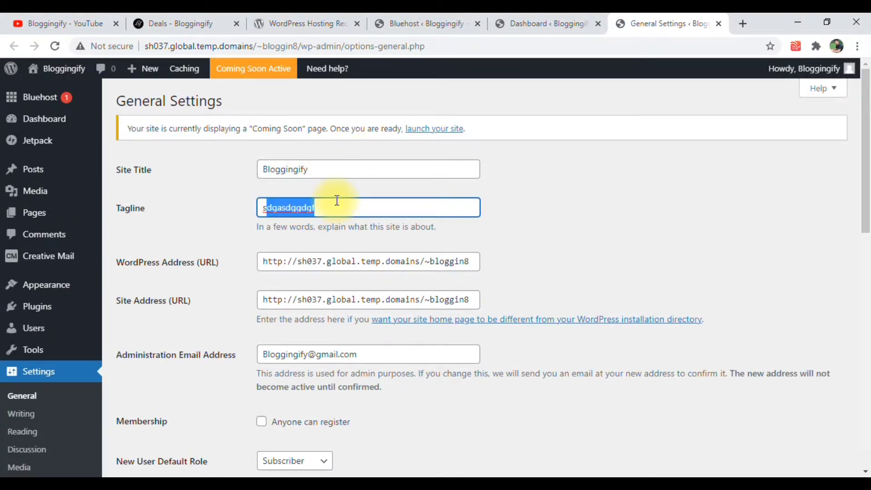
{"action": "type", "text": "shgfhfgh"}
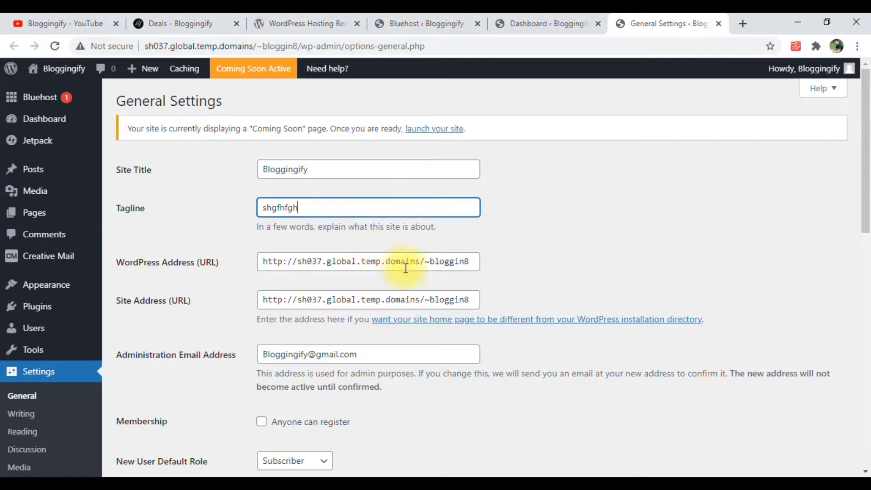
Review the WordPress and site addresses, administration email, membership, default user role and site language in General Settings
{"action": "left_click_drag", "start_coordinate": [267, 259], "coordinate": [380, 267]}
{"action": "left_click", "coordinate": [377, 267]}
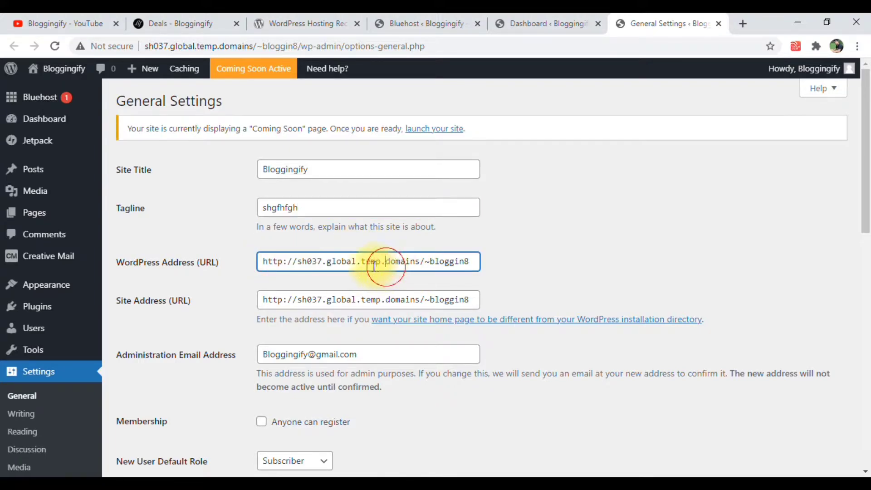
{"action": "scroll", "coordinate": [306, 271], "scroll_direction": "down", "scroll_amount": 1}
{"action": "scroll", "coordinate": [306, 271], "scroll_direction": "down", "scroll_amount": 2}
{"action": "left_click_drag", "start_coordinate": [317, 171], "coordinate": [294, 161]}
{"action": "scroll", "coordinate": [358, 200], "scroll_direction": "down", "scroll_amount": 1}
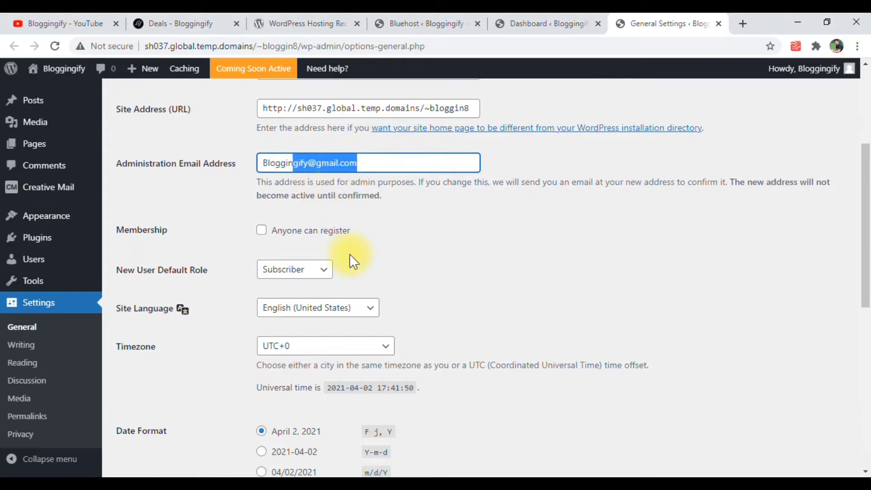
{"action": "scroll", "coordinate": [287, 197], "scroll_direction": "down", "scroll_amount": 3}
{"action": "scroll", "coordinate": [331, 171], "scroll_direction": "up", "scroll_amount": 1}
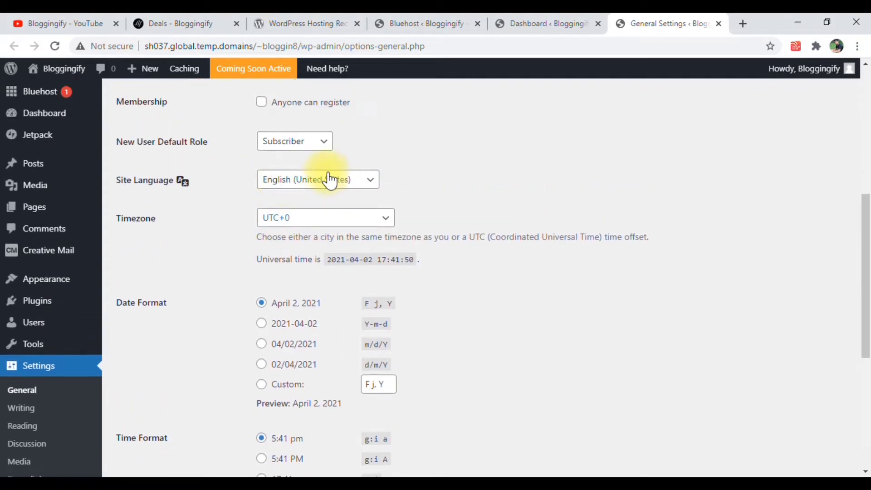
Set the site's timezone to UTC+5:30
{"action": "left_click", "coordinate": [293, 220]}
{"action": "scroll", "coordinate": [331, 320], "scroll_direction": "up", "scroll_amount": 11}
{"action": "scroll", "coordinate": [331, 308], "scroll_direction": "down", "scroll_amount": 6}
{"action": "scroll", "coordinate": [331, 309], "scroll_direction": "up", "scroll_amount": 6}
{"action": "key", "text": "i"}
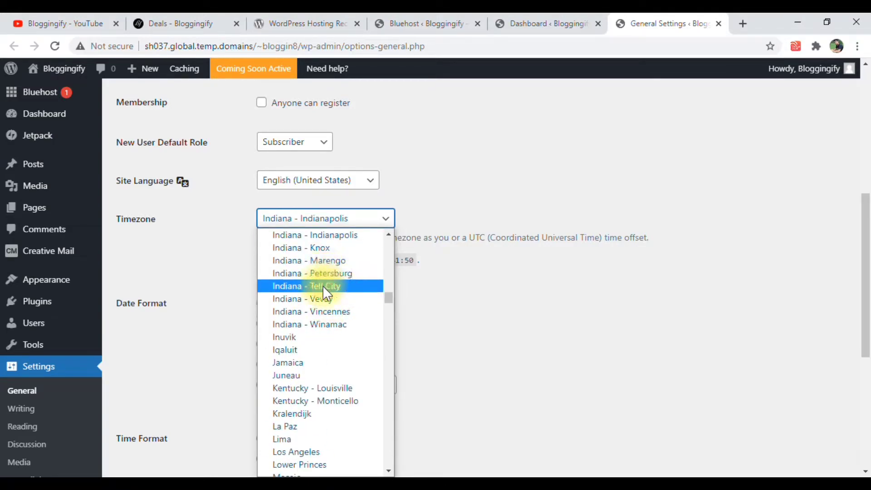
{"action": "scroll", "coordinate": [328, 348], "scroll_direction": "up", "scroll_amount": 3}
{"action": "scroll", "coordinate": [335, 351], "scroll_direction": "down", "scroll_amount": 20}
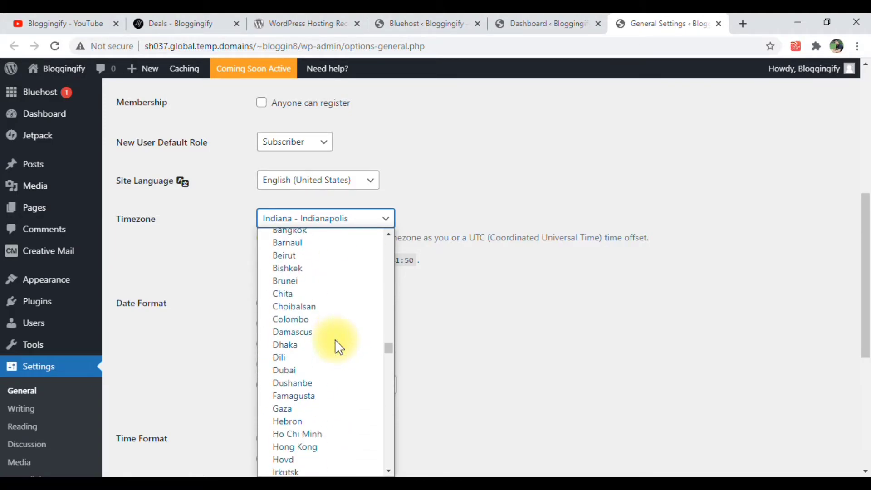
{"action": "scroll", "coordinate": [340, 348], "scroll_direction": "down", "scroll_amount": 20}
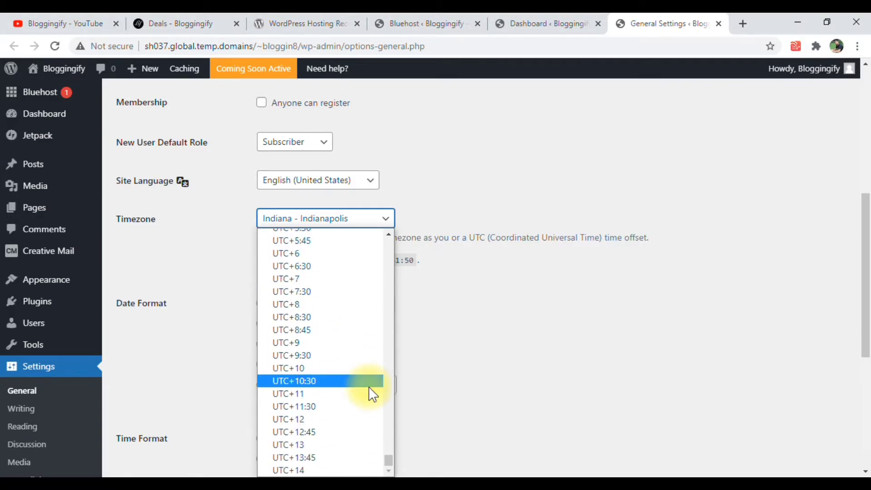
{"action": "scroll", "coordinate": [337, 373], "scroll_direction": "up", "scroll_amount": 5}
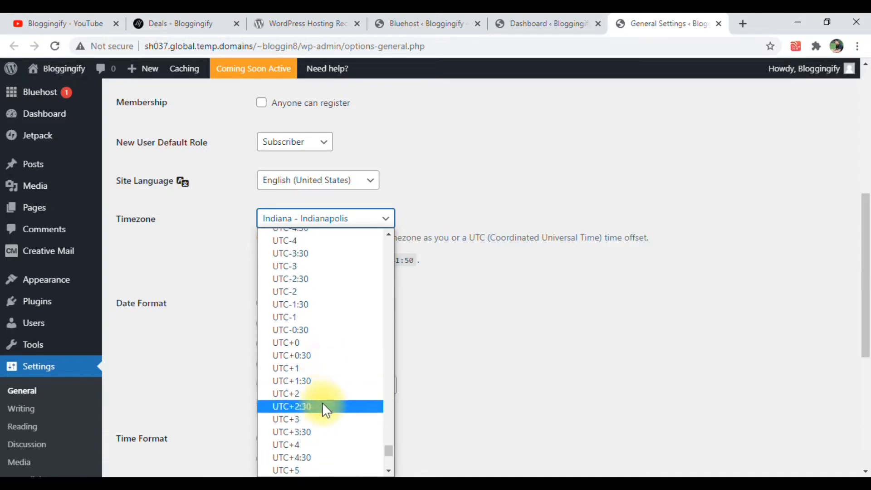
{"action": "scroll", "coordinate": [323, 402], "scroll_direction": "down", "scroll_amount": 5}
{"action": "scroll", "coordinate": [311, 263], "scroll_direction": "up", "scroll_amount": 3}
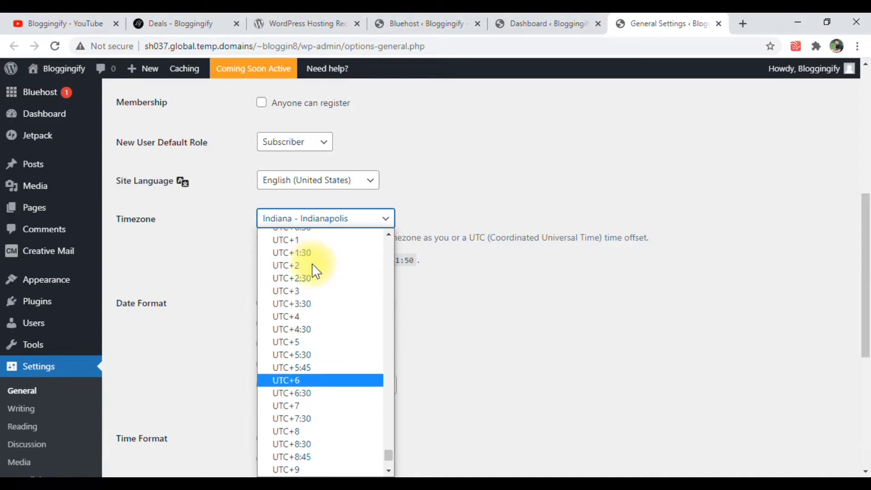
{"action": "left_click", "coordinate": [307, 355]}
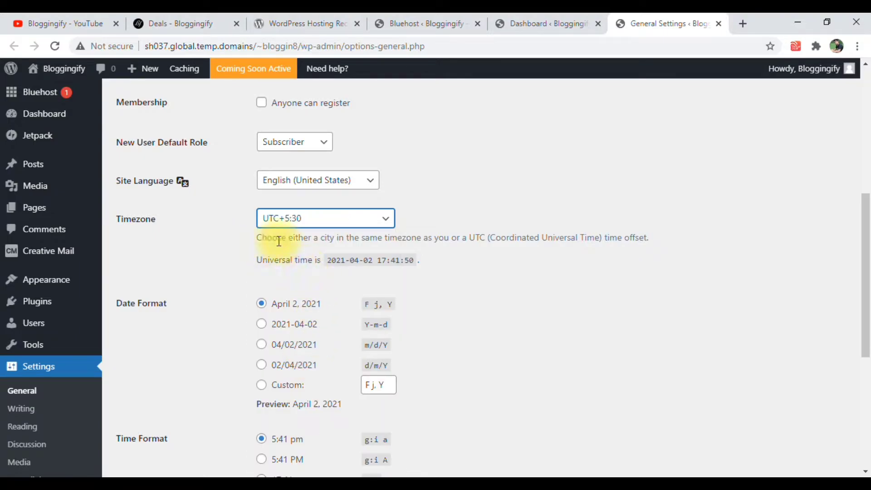
Review the date format, time format and week start options, and save the General Settings
{"action": "scroll", "coordinate": [235, 284], "scroll_direction": "down", "scroll_amount": 3}
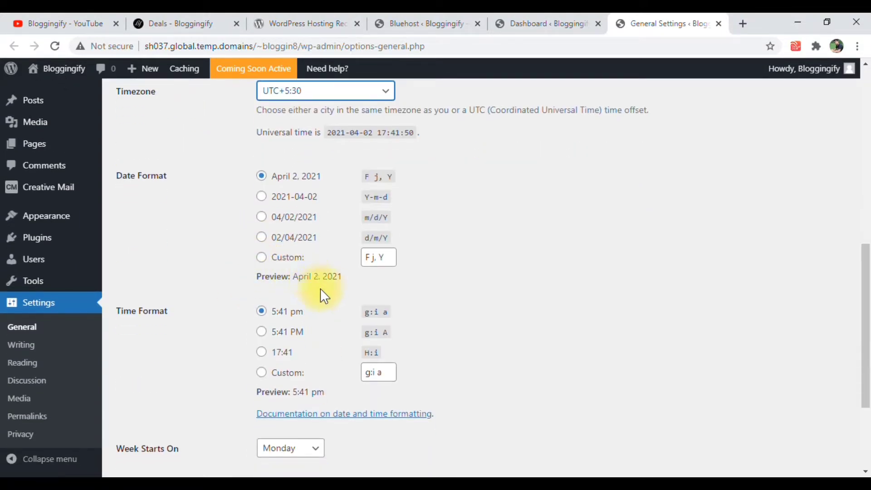
{"action": "scroll", "coordinate": [268, 301], "scroll_direction": "down", "scroll_amount": 3}
{"action": "scroll", "coordinate": [238, 296], "scroll_direction": "up", "scroll_amount": 4}
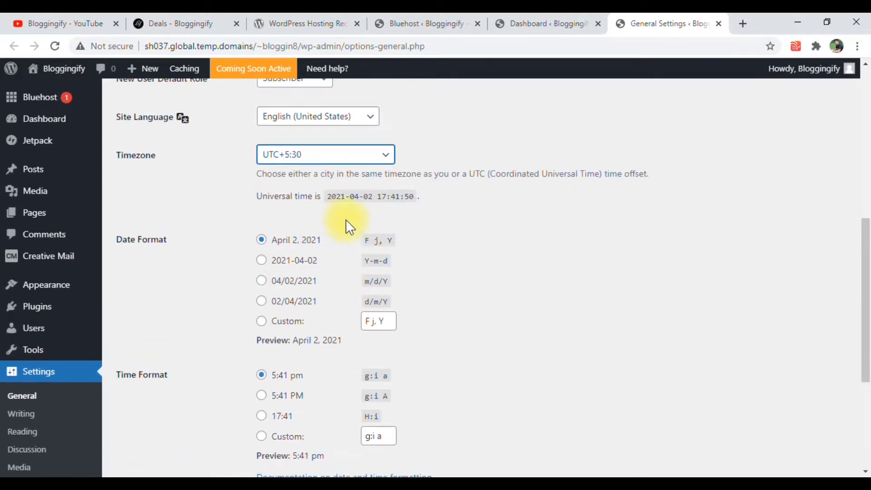
{"action": "scroll", "coordinate": [272, 264], "scroll_direction": "down", "scroll_amount": 3}
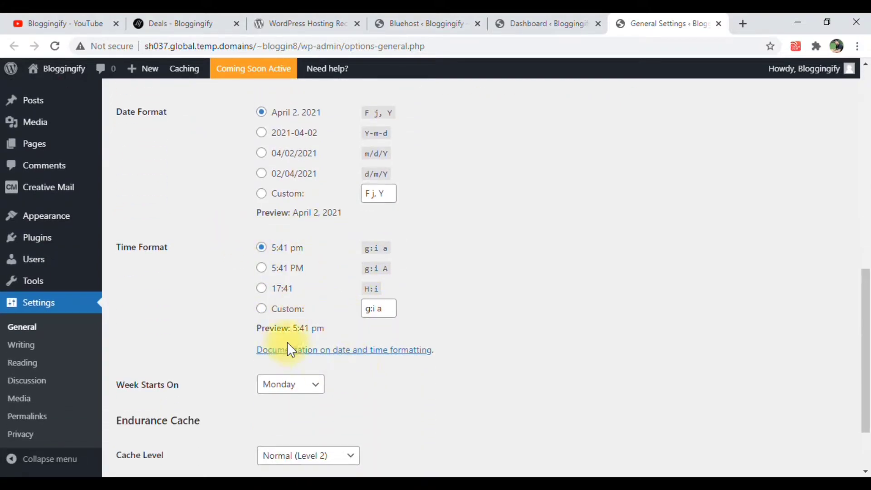
{"action": "scroll", "coordinate": [236, 377], "scroll_direction": "down", "scroll_amount": 2}
{"action": "left_click", "coordinate": [161, 413]}
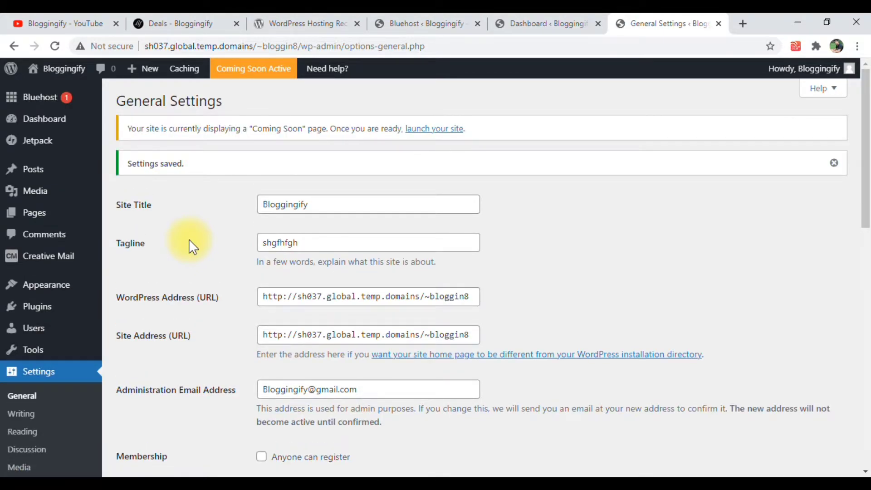
Open the site's Writing Settings
{"action": "scroll", "coordinate": [189, 239], "scroll_direction": "down", "scroll_amount": 4}
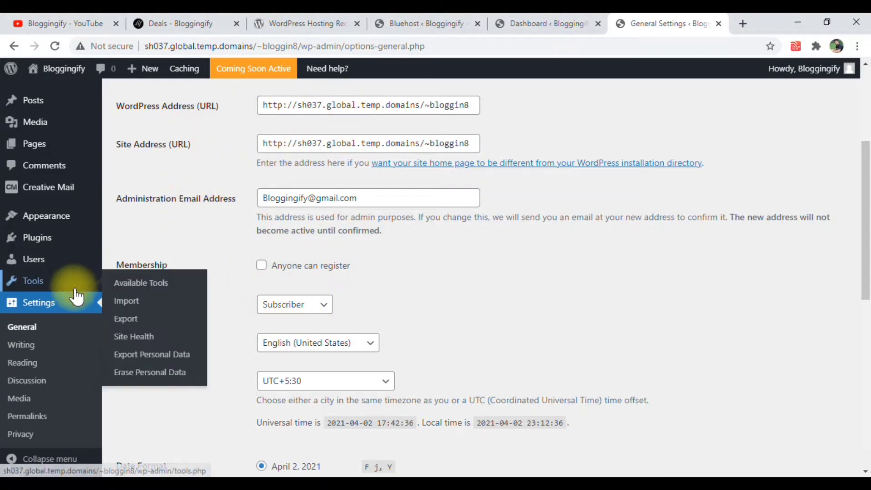
{"action": "scroll", "coordinate": [24, 351], "scroll_direction": "up", "scroll_amount": 1}
{"action": "left_click", "coordinate": [23, 349]}
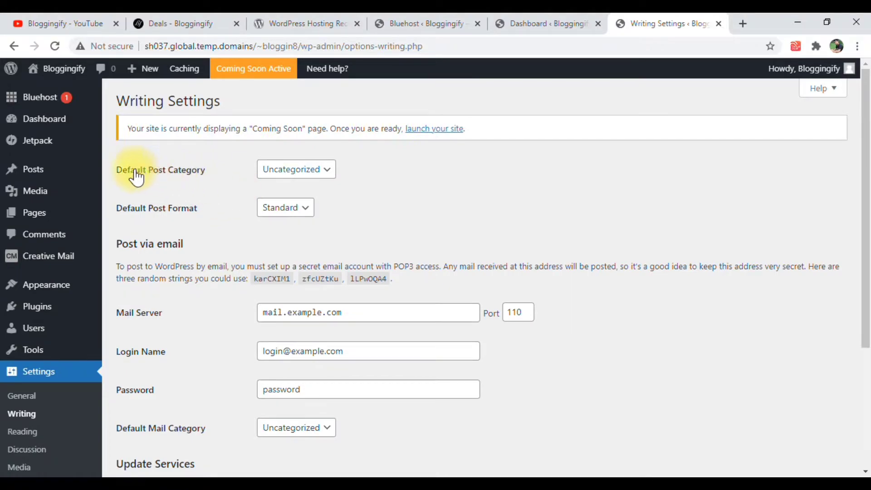
Examine the default post category choices, select Standard as the default post format, and view the Post via email and Update Services settings
{"action": "left_click_drag", "start_coordinate": [119, 170], "coordinate": [160, 171]}
{"action": "left_click", "coordinate": [187, 171]}
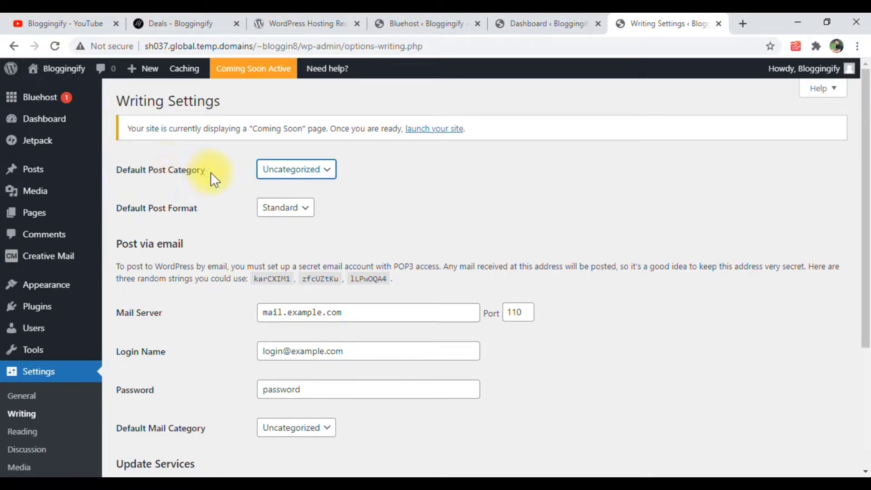
{"action": "left_click", "coordinate": [277, 175]}
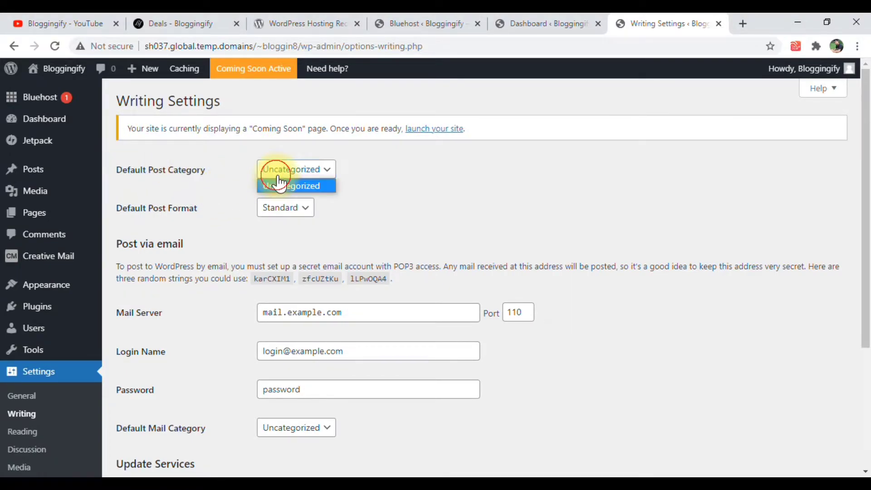
{"action": "left_click", "coordinate": [387, 194]}
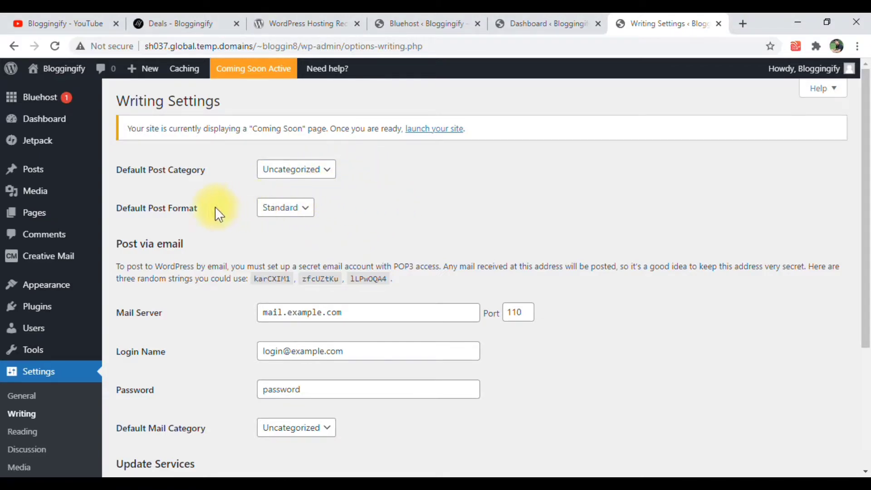
{"action": "left_click", "coordinate": [280, 208]}
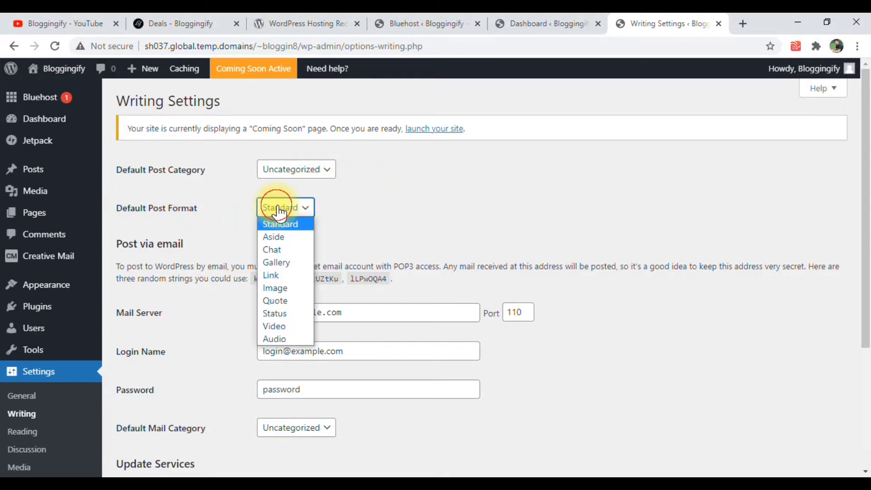
{"action": "left_click", "coordinate": [300, 224]}
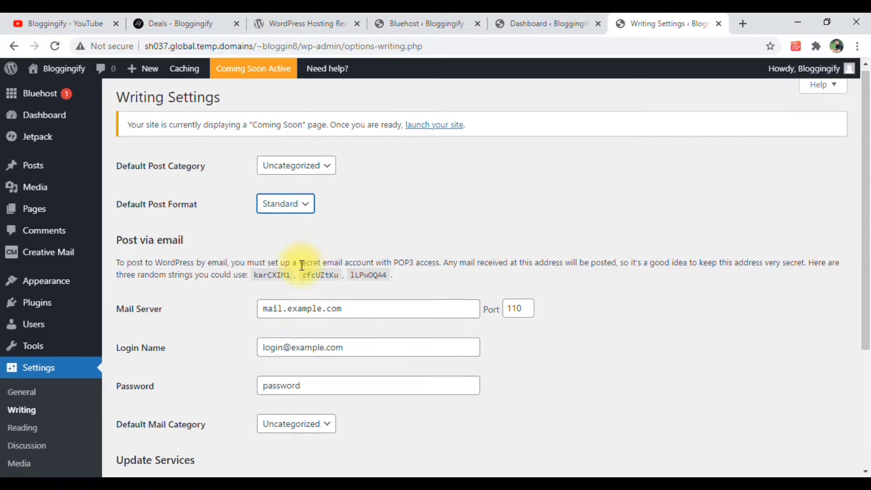
{"action": "scroll", "coordinate": [272, 252], "scroll_direction": "down", "scroll_amount": 3}
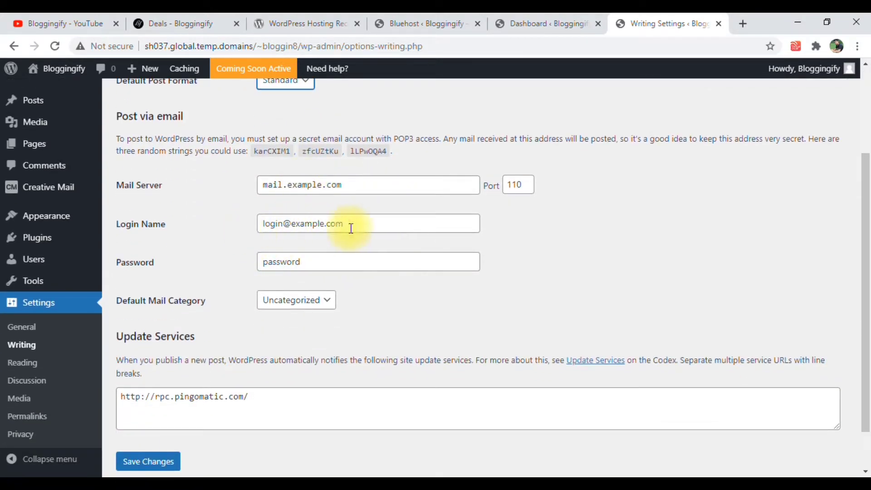
Review the Update Services address and save the Writing Settings
{"action": "scroll", "coordinate": [286, 281], "scroll_direction": "down", "scroll_amount": 1}
{"action": "left_click_drag", "start_coordinate": [180, 347], "coordinate": [227, 348]}
{"action": "left_click", "coordinate": [297, 350]}
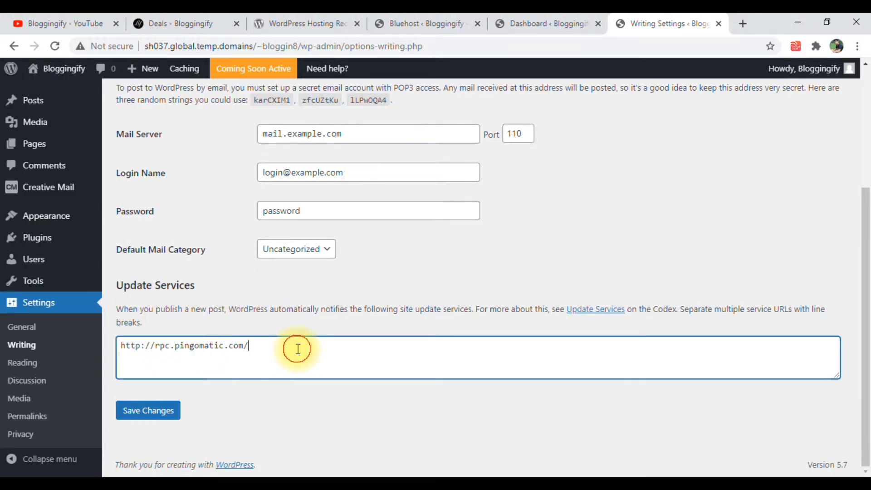
{"action": "left_click", "coordinate": [172, 413]}
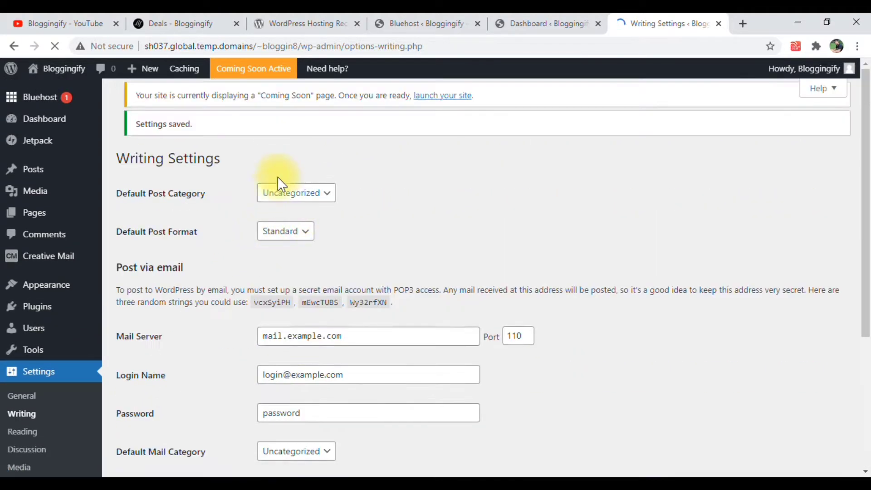
Open the site's Reading Settings and look at the homepage display options
{"action": "left_click", "coordinate": [293, 205]}
{"action": "left_click", "coordinate": [294, 206]}
{"action": "scroll", "coordinate": [46, 355], "scroll_direction": "down", "scroll_amount": 2}
{"action": "left_click", "coordinate": [35, 362]}
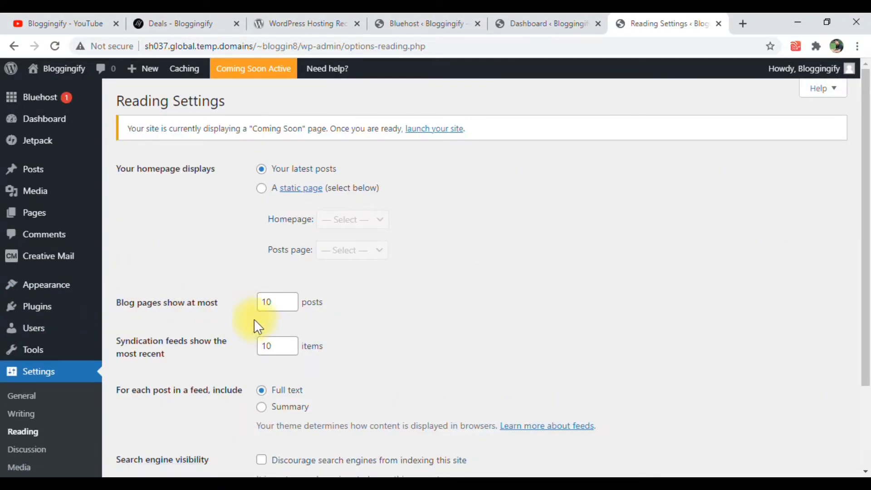
{"action": "left_click_drag", "start_coordinate": [117, 167], "coordinate": [218, 174]}
{"action": "left_click", "coordinate": [221, 174]}
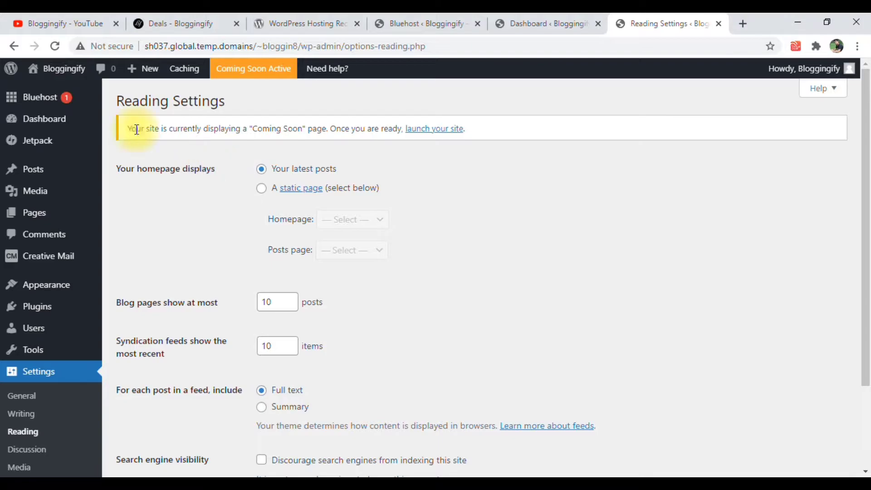
Open the site's front page in a new browser tab and view the latest posts on it
{"action": "mouse_move", "coordinate": [79, 74]}
{"action": "right_click", "coordinate": [70, 91]}
{"action": "left_click", "coordinate": [96, 99]}
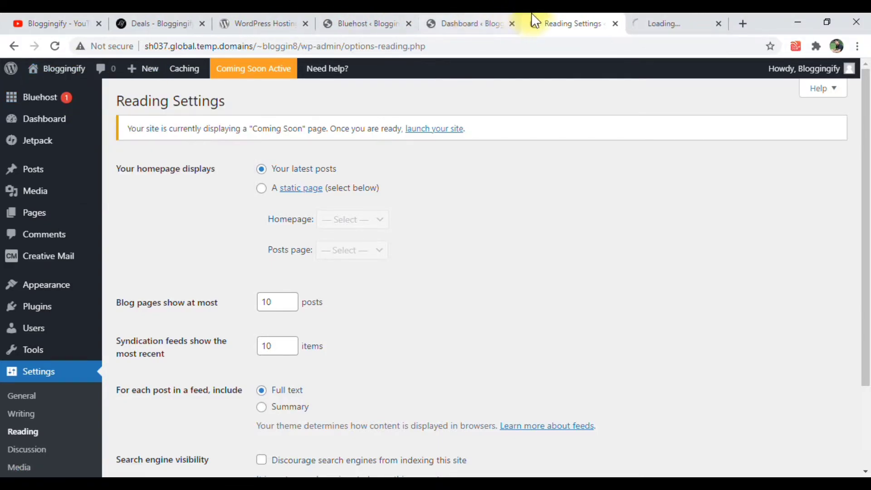
{"action": "left_click", "coordinate": [671, 22]}
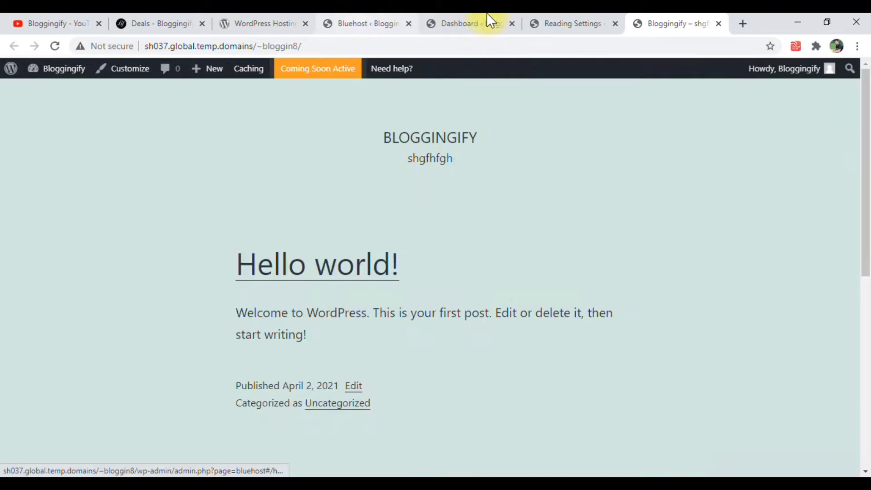
{"action": "left_click", "coordinate": [575, 22]}
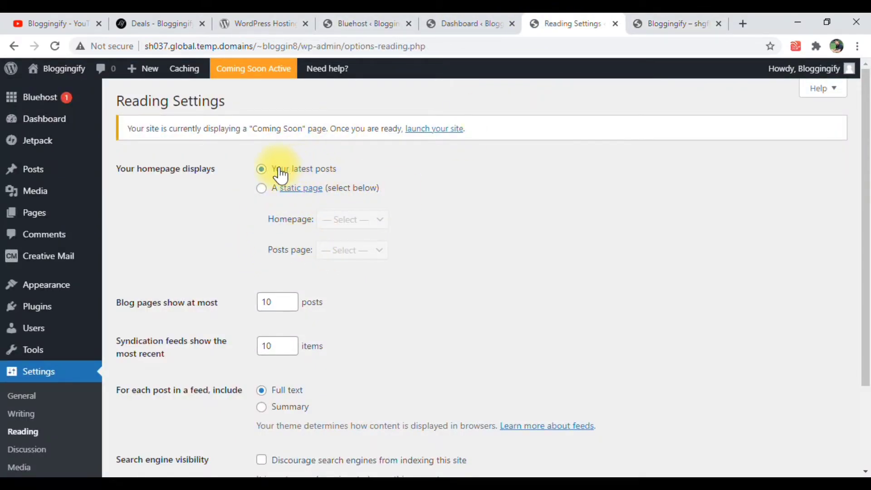
{"action": "left_click", "coordinate": [689, 21]}
{"action": "scroll", "coordinate": [278, 302], "scroll_direction": "down", "scroll_amount": 6}
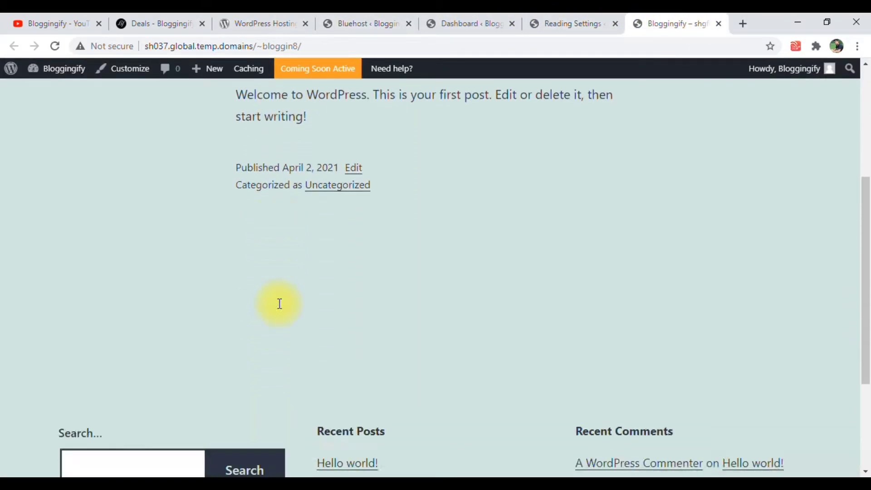
Set the homepage to a static page using Sample Page, leave the posts page unselected, and save the Reading Settings
{"action": "left_click", "coordinate": [585, 21]}
{"action": "left_click", "coordinate": [263, 189]}
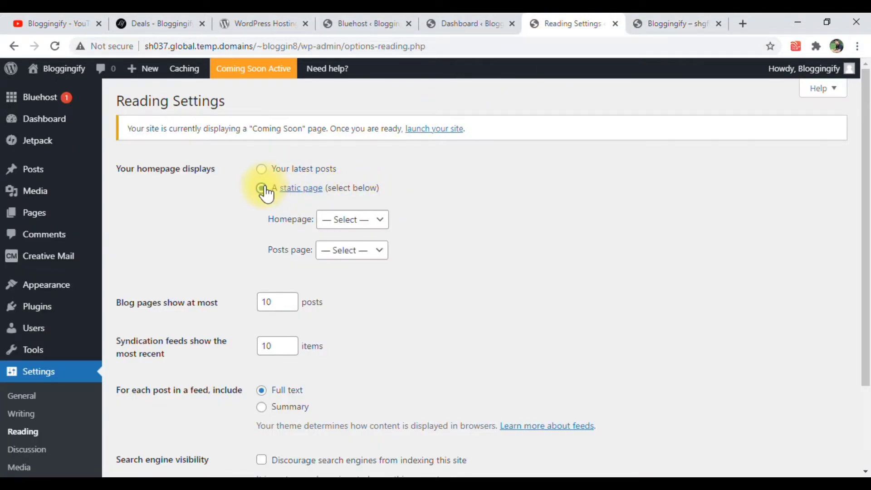
{"action": "left_click", "coordinate": [345, 220]}
{"action": "left_click", "coordinate": [349, 248]}
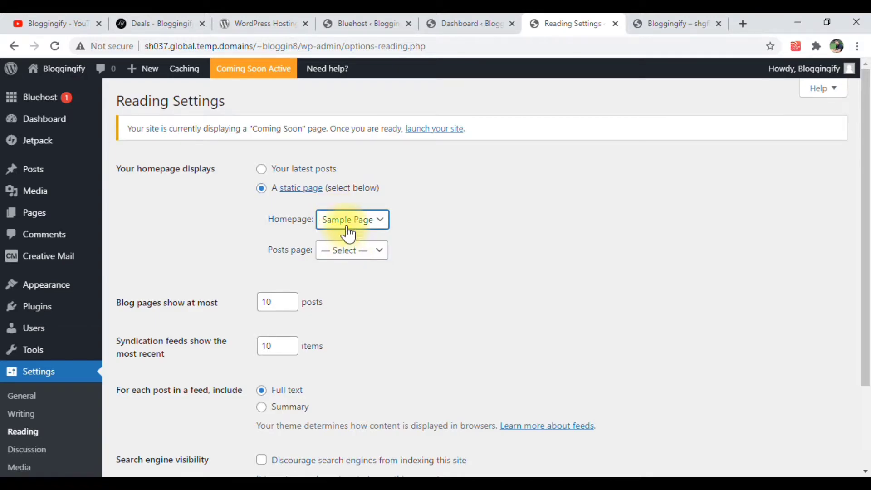
{"action": "left_click", "coordinate": [330, 255]}
{"action": "left_click", "coordinate": [332, 266]}
{"action": "scroll", "coordinate": [318, 320], "scroll_direction": "down", "scroll_amount": 2}
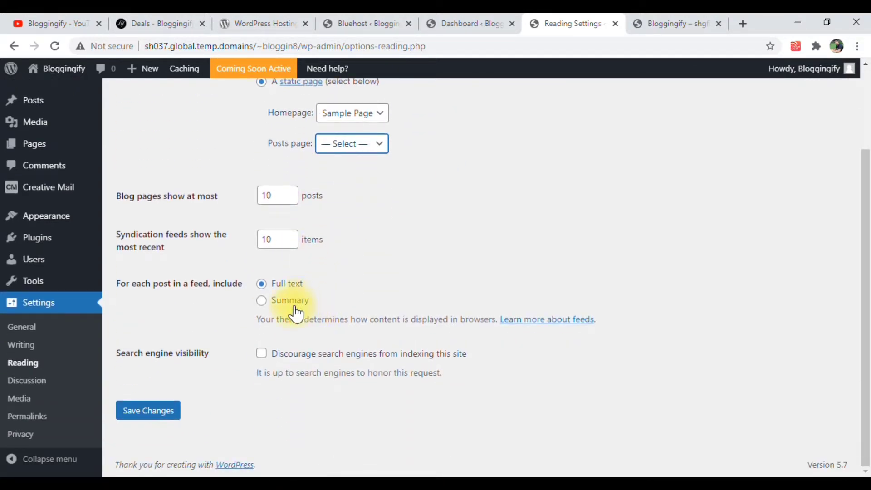
{"action": "scroll", "coordinate": [291, 309], "scroll_direction": "up", "scroll_amount": 1}
{"action": "scroll", "coordinate": [196, 410], "scroll_direction": "down", "scroll_amount": 1}
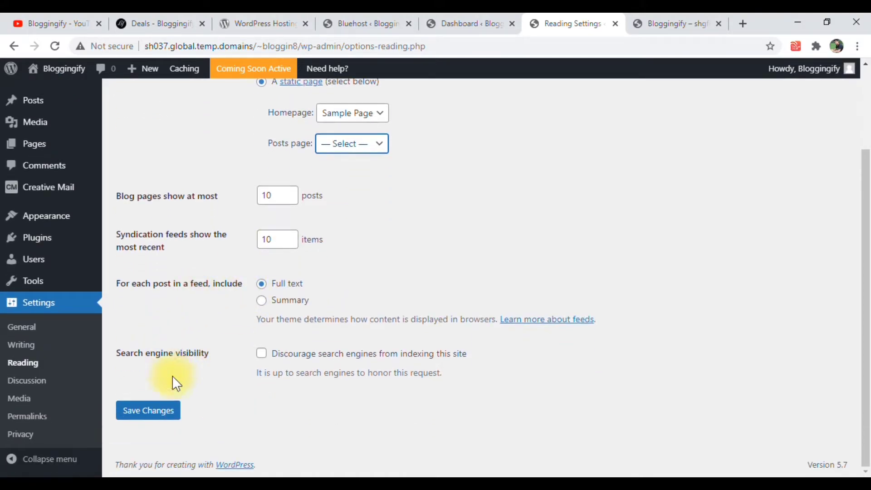
{"action": "left_click", "coordinate": [148, 411]}
Reload the site's front page and look through the content of the static homepage
{"action": "left_click", "coordinate": [672, 24]}
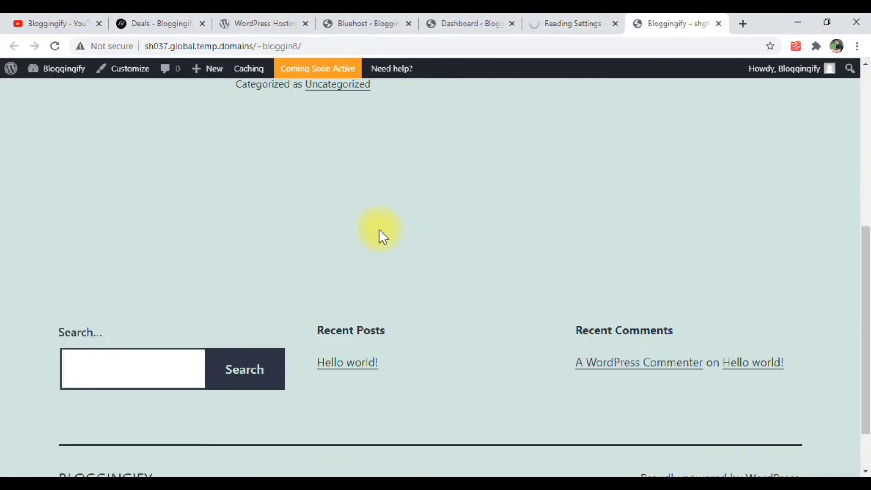
{"action": "scroll", "coordinate": [404, 223], "scroll_direction": "up", "scroll_amount": 4}
{"action": "scroll", "coordinate": [206, 310], "scroll_direction": "up", "scroll_amount": 3}
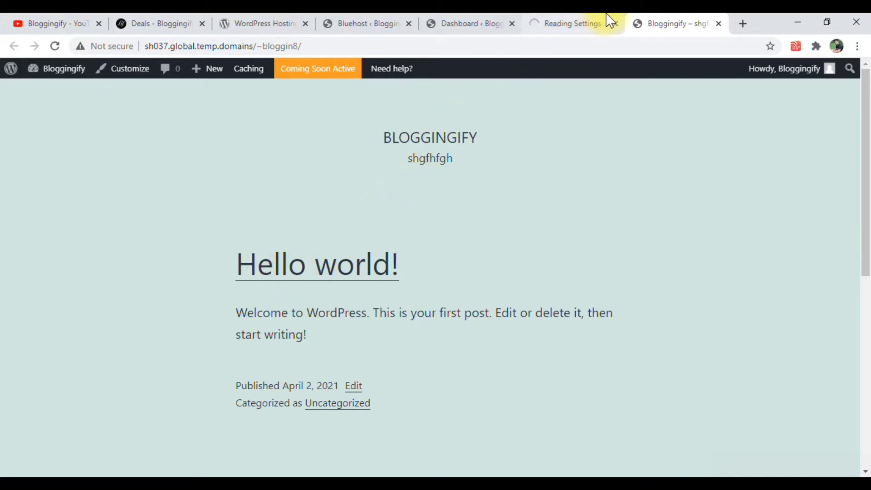
{"action": "left_click", "coordinate": [54, 47]}
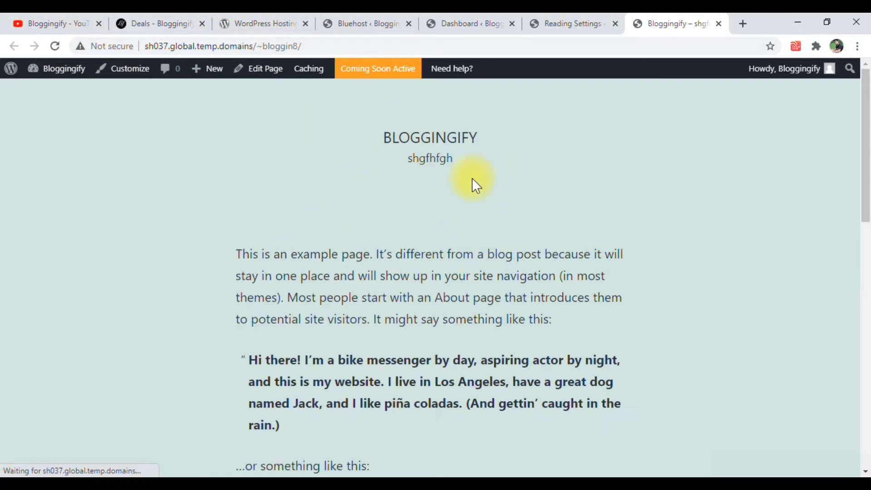
{"action": "scroll", "coordinate": [349, 336], "scroll_direction": "down", "scroll_amount": 4}
{"action": "scroll", "coordinate": [345, 338], "scroll_direction": "down", "scroll_amount": 3}
{"action": "scroll", "coordinate": [345, 339], "scroll_direction": "up", "scroll_amount": 7}
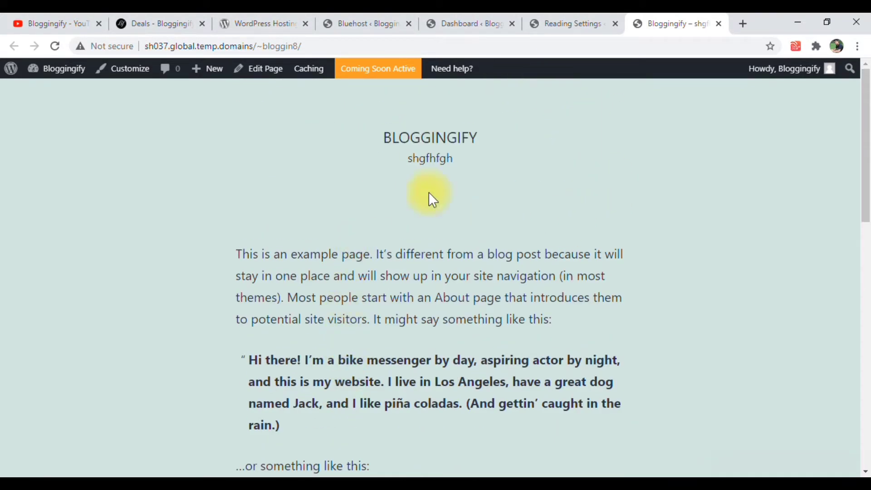
Review the feed and search engine visibility options in the Reading Settings and save them
{"action": "left_click", "coordinate": [592, 18]}
{"action": "scroll", "coordinate": [291, 357], "scroll_direction": "down", "scroll_amount": 3}
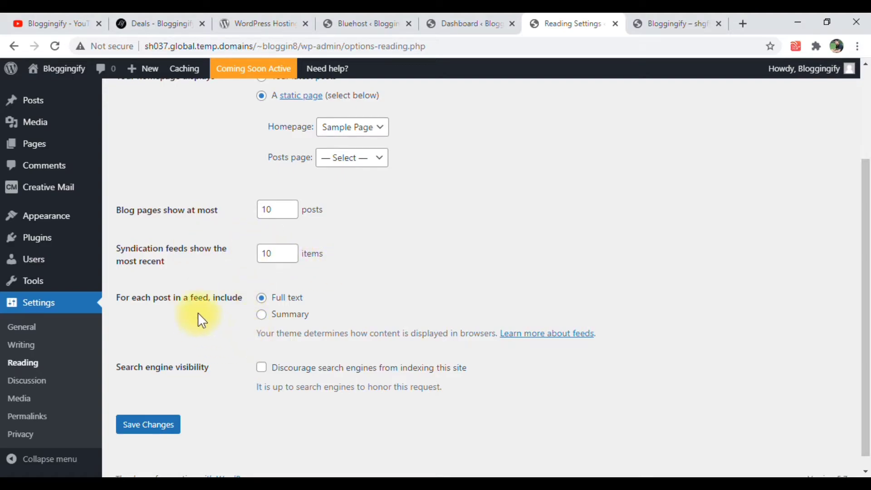
{"action": "left_click_drag", "start_coordinate": [134, 369], "coordinate": [195, 367]}
{"action": "left_click", "coordinate": [222, 370]}
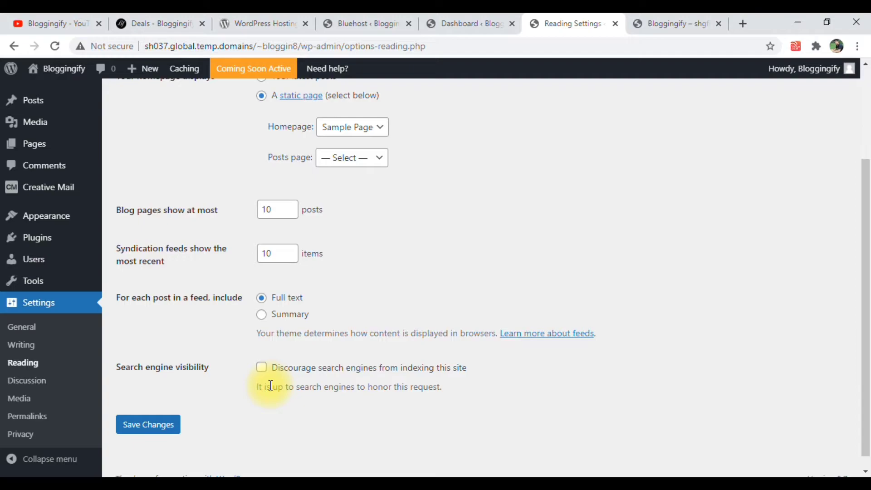
{"action": "left_click", "coordinate": [175, 423]}
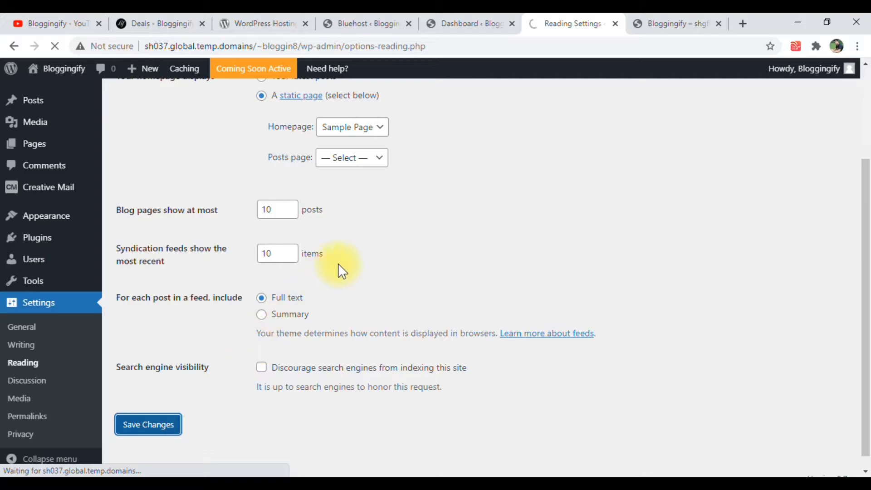
Set the homepage to display your latest posts and save the Reading Settings
{"action": "left_click", "coordinate": [262, 205]}
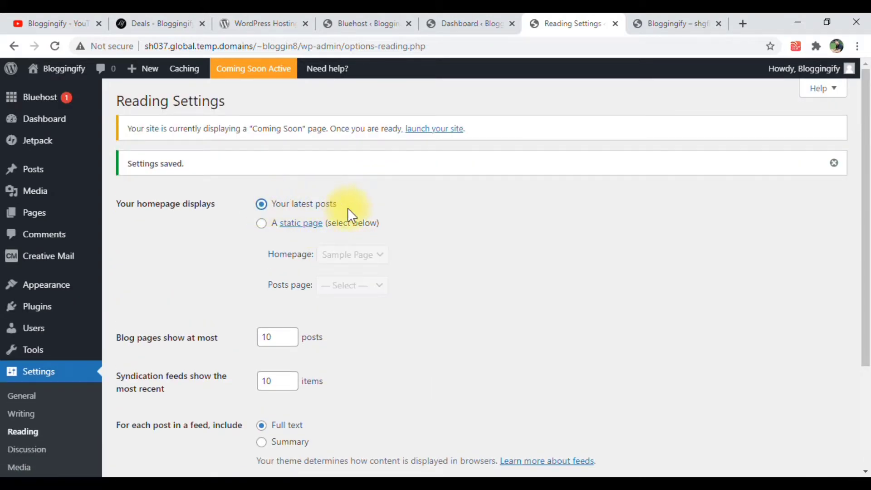
{"action": "scroll", "coordinate": [268, 288], "scroll_direction": "down", "scroll_amount": 3}
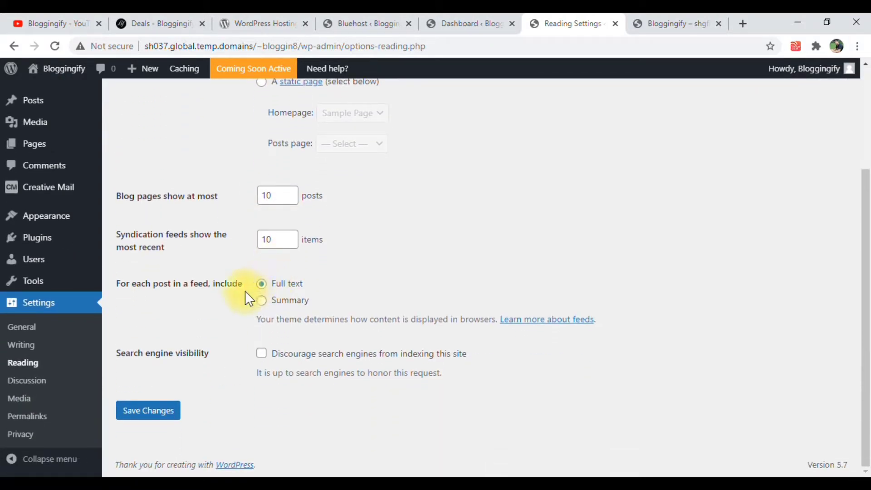
{"action": "left_click", "coordinate": [163, 410]}
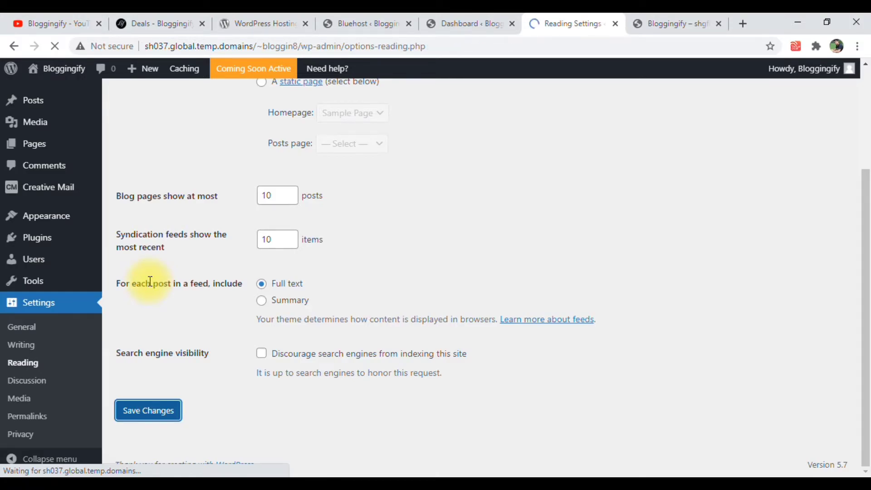
Open the Discussion Settings and review the default post, comment, email notification and moderation options
{"action": "scroll", "coordinate": [27, 409], "scroll_direction": "down", "scroll_amount": 1}
{"action": "scroll", "coordinate": [28, 422], "scroll_direction": "down", "scroll_amount": 2}
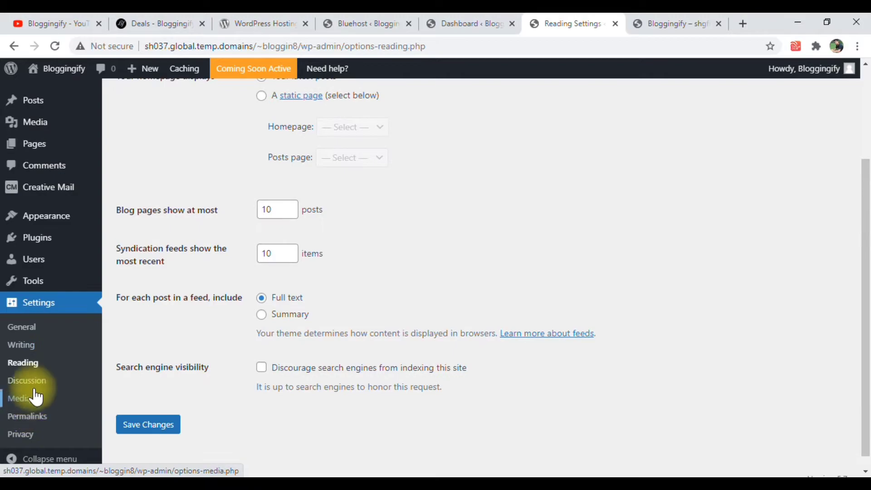
{"action": "left_click", "coordinate": [35, 394]}
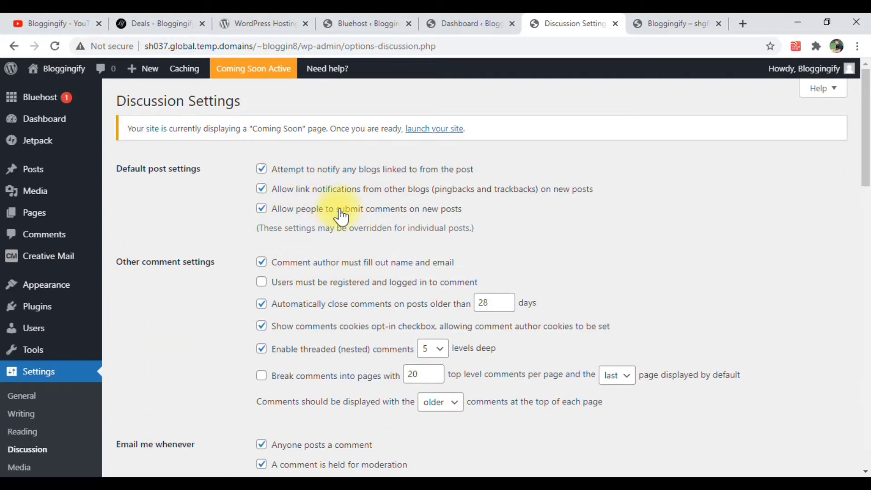
{"action": "scroll", "coordinate": [217, 305], "scroll_direction": "down", "scroll_amount": 4}
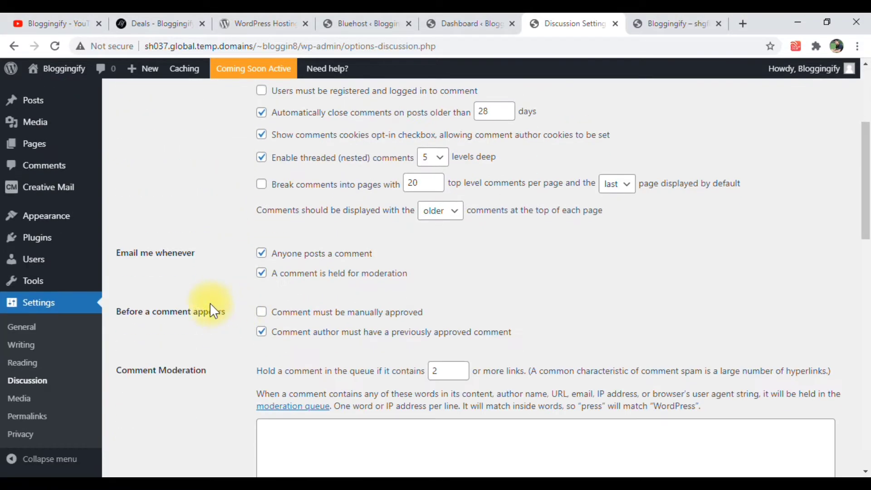
{"action": "scroll", "coordinate": [267, 295], "scroll_direction": "down", "scroll_amount": 4}
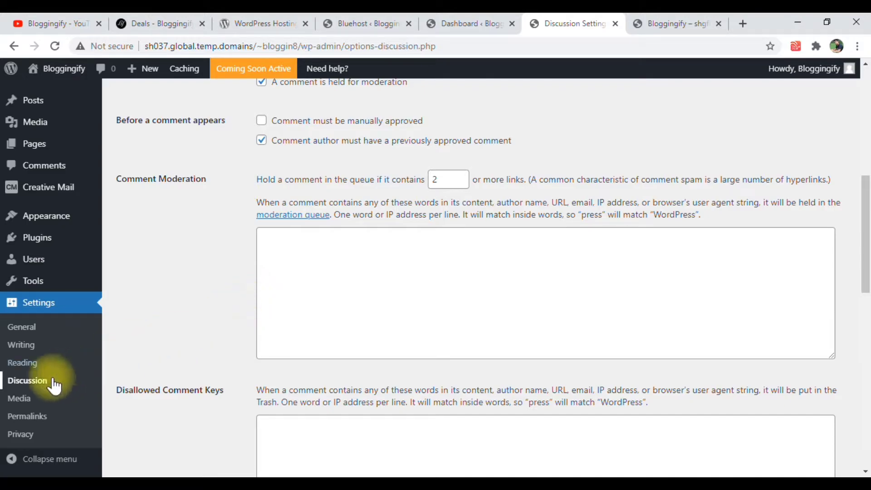
Open the Media Settings and review the image sizes and the upload folder option
{"action": "left_click", "coordinate": [27, 399]}
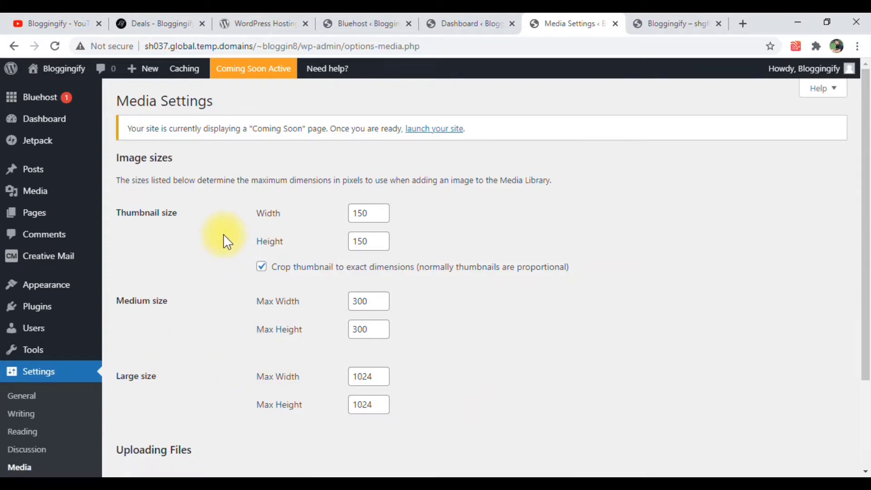
{"action": "scroll", "coordinate": [138, 344], "scroll_direction": "down", "scroll_amount": 3}
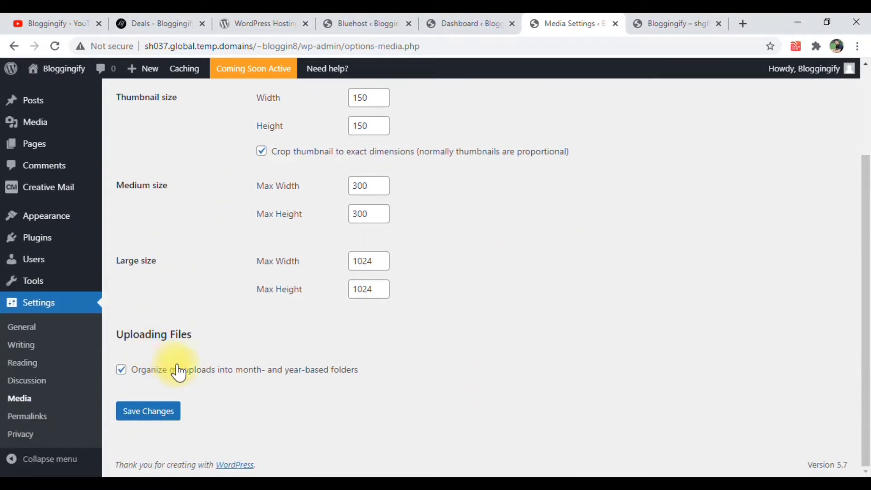
{"action": "scroll", "coordinate": [199, 363], "scroll_direction": "up", "scroll_amount": 3}
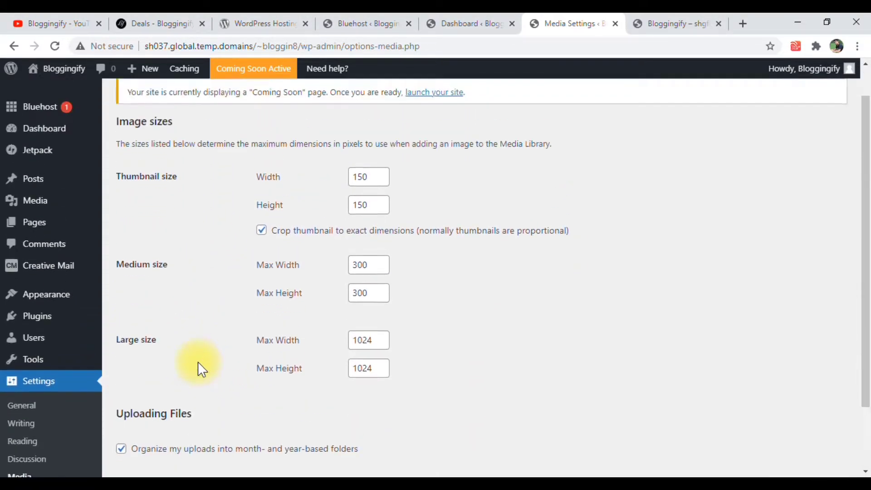
{"action": "scroll", "coordinate": [50, 431], "scroll_direction": "down", "scroll_amount": 2}
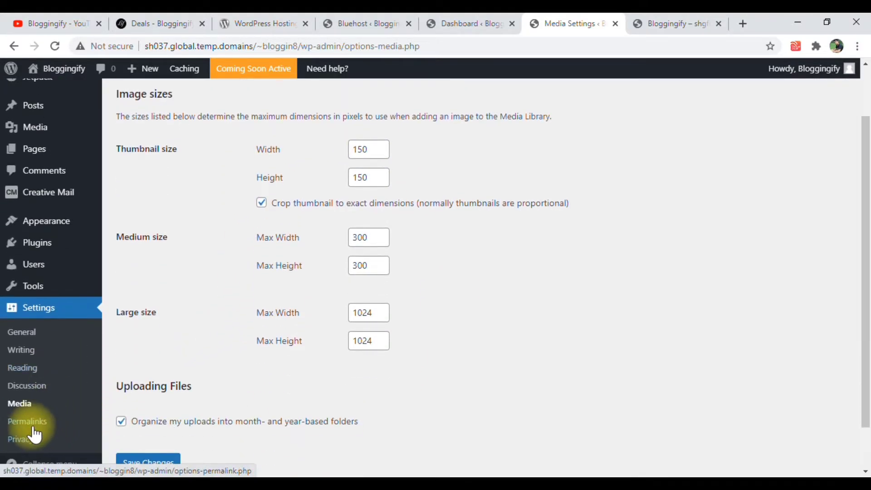
Open the Permalink Settings and choose the custom structure /%postname%/ for the site's URLs
{"action": "left_click", "coordinate": [32, 423]}
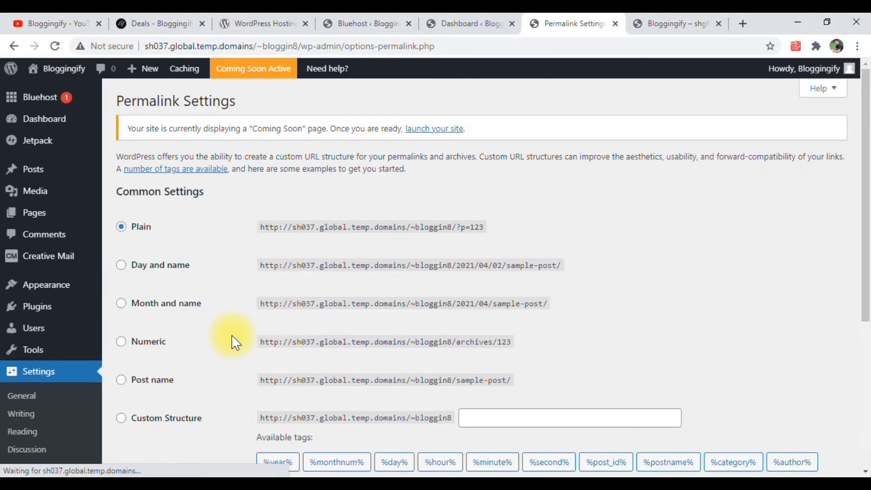
{"action": "scroll", "coordinate": [232, 300], "scroll_direction": "down", "scroll_amount": 5}
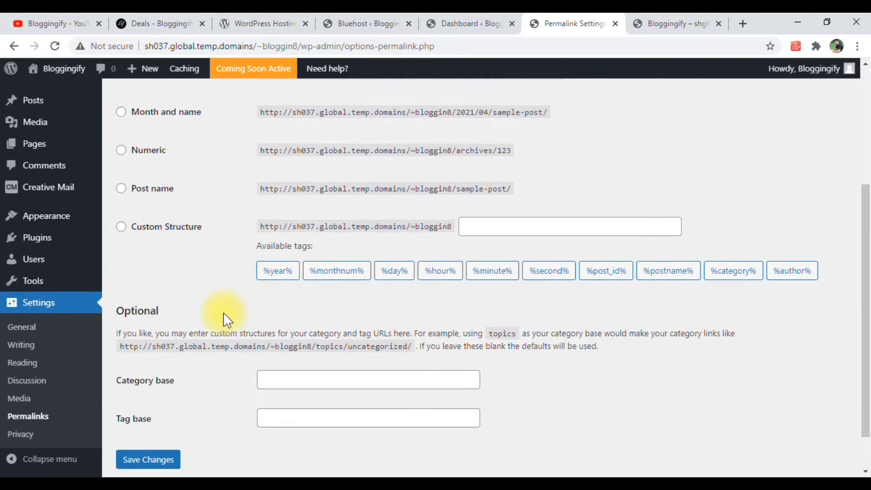
{"action": "scroll", "coordinate": [144, 295], "scroll_direction": "up", "scroll_amount": 3}
{"action": "left_click", "coordinate": [125, 277]}
{"action": "scroll", "coordinate": [603, 434], "scroll_direction": "up", "scroll_amount": 3}
{"action": "left_click", "coordinate": [557, 418]}
{"action": "left_click_drag", "start_coordinate": [556, 418], "coordinate": [497, 414]}
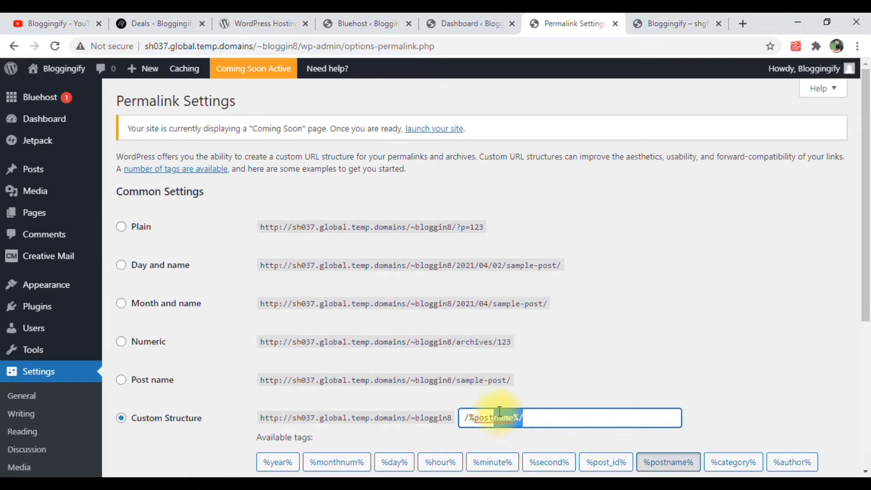
{"action": "scroll", "coordinate": [507, 403], "scroll_direction": "down", "scroll_amount": 3}
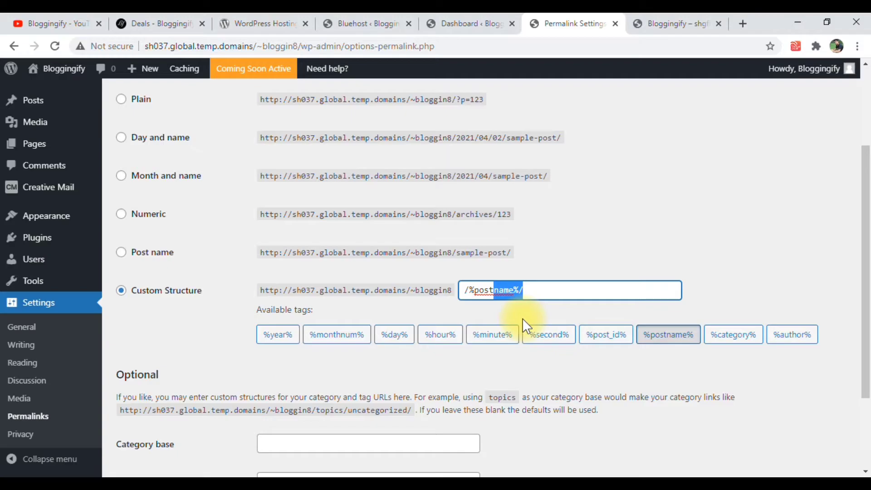
{"action": "scroll", "coordinate": [522, 318], "scroll_direction": "down", "scroll_amount": 3}
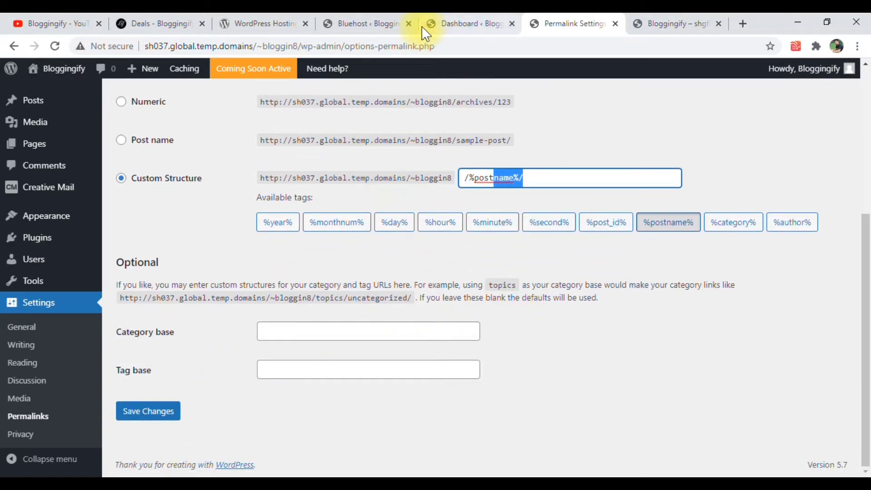
Switch to the live bloggingify.com deals page and examine its full web address
{"action": "left_click", "coordinate": [449, 23]}
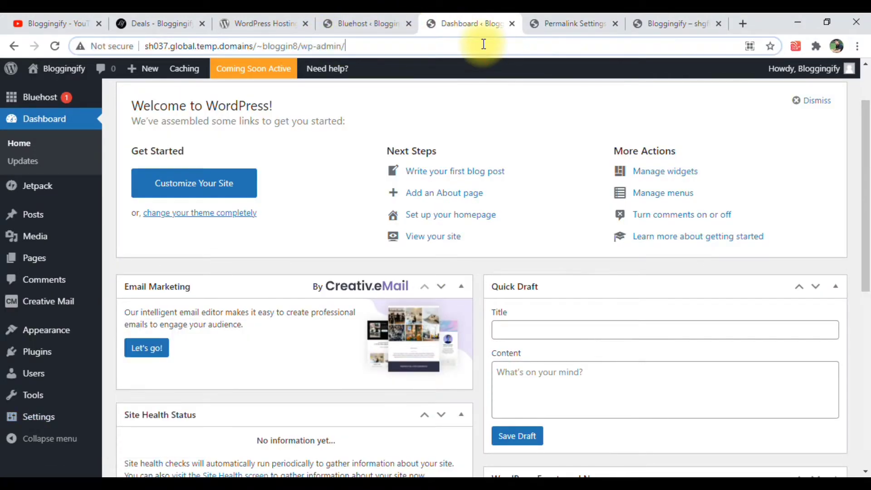
{"action": "left_click", "coordinate": [130, 51]}
{"action": "left_click", "coordinate": [177, 25]}
{"action": "left_click", "coordinate": [176, 42]}
{"action": "left_click", "coordinate": [223, 41]}
{"action": "left_click_drag", "start_coordinate": [223, 41], "coordinate": [58, 40]}
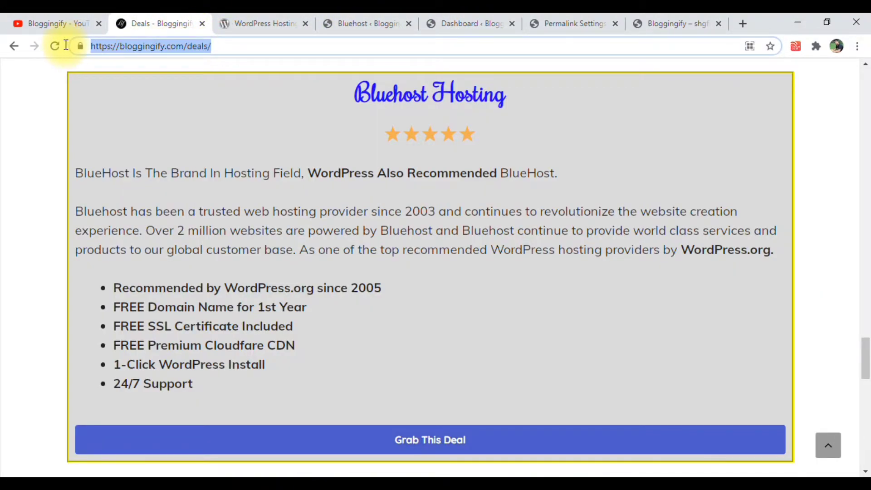
Go to the Blog page of bloggingify.com and open the post "Get Fast Google AdSense Approval 2021"
{"action": "left_click", "coordinate": [371, 26]}
{"action": "left_click", "coordinate": [157, 23]}
{"action": "scroll", "coordinate": [224, 175], "scroll_direction": "up", "scroll_amount": 10}
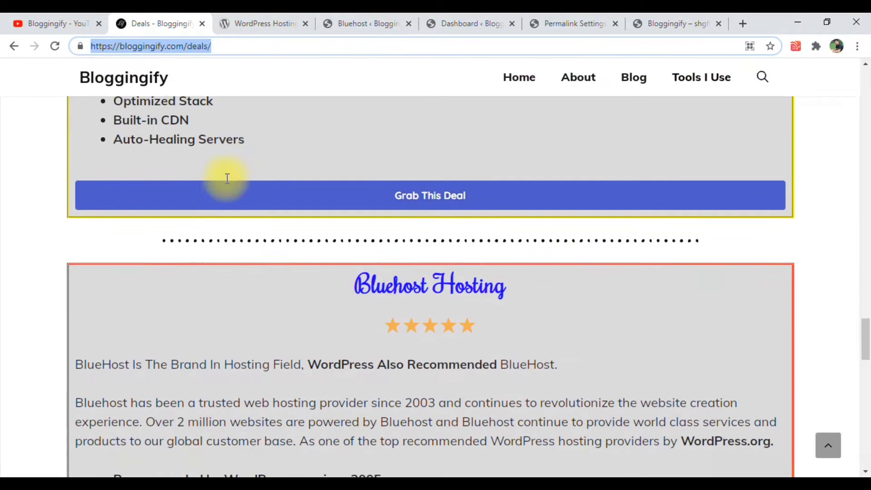
{"action": "scroll", "coordinate": [349, 156], "scroll_direction": "up", "scroll_amount": 4}
{"action": "key", "text": "Return"}
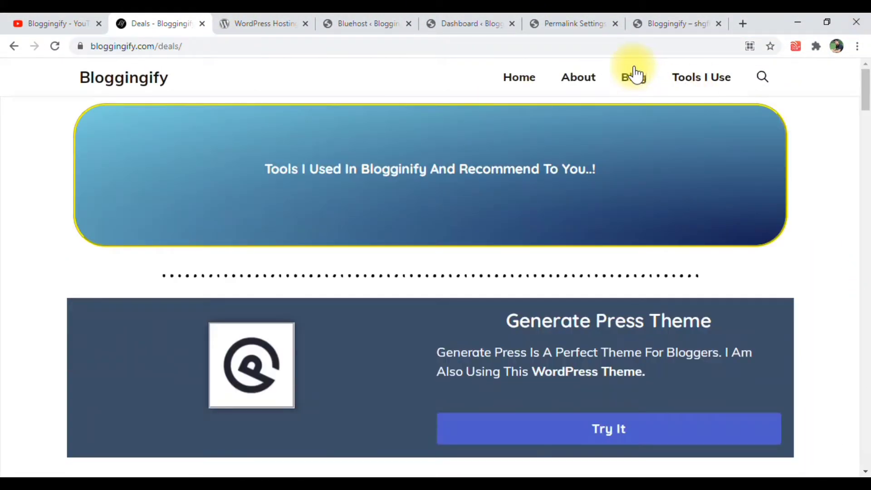
{"action": "mouse_move", "coordinate": [428, 160]}
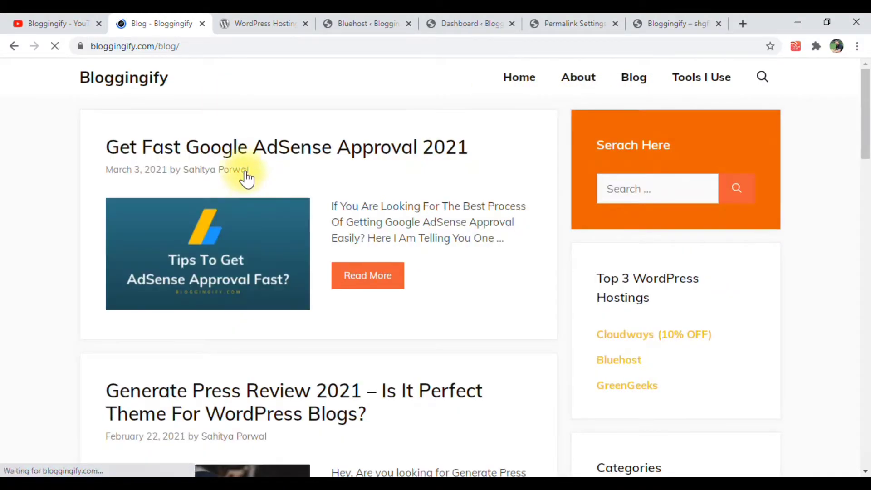
{"action": "left_click", "coordinate": [233, 162]}
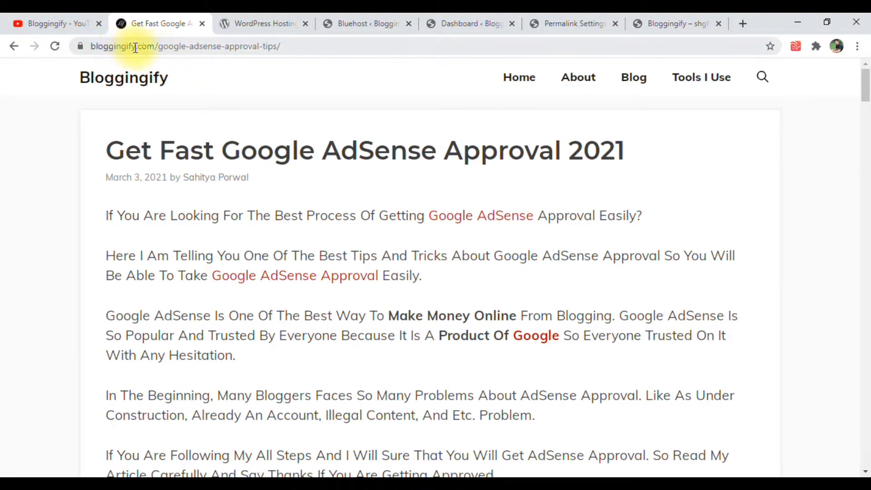
Compare the AdSense post's title with its URL to examine how the post-name permalink structure works
{"action": "left_click", "coordinate": [184, 45]}
{"action": "left_click", "coordinate": [208, 46]}
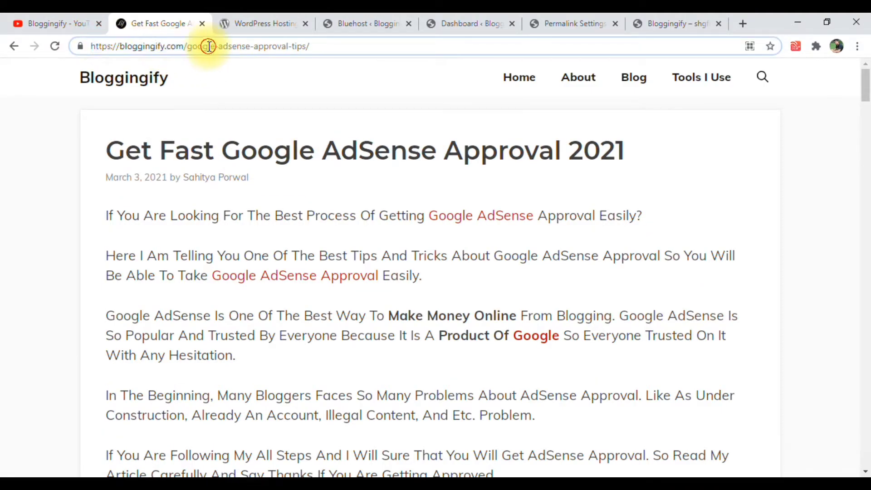
{"action": "triple_click", "coordinate": [224, 148]}
{"action": "left_click_drag", "start_coordinate": [160, 45], "coordinate": [112, 39]}
{"action": "left_click", "coordinate": [327, 48]}
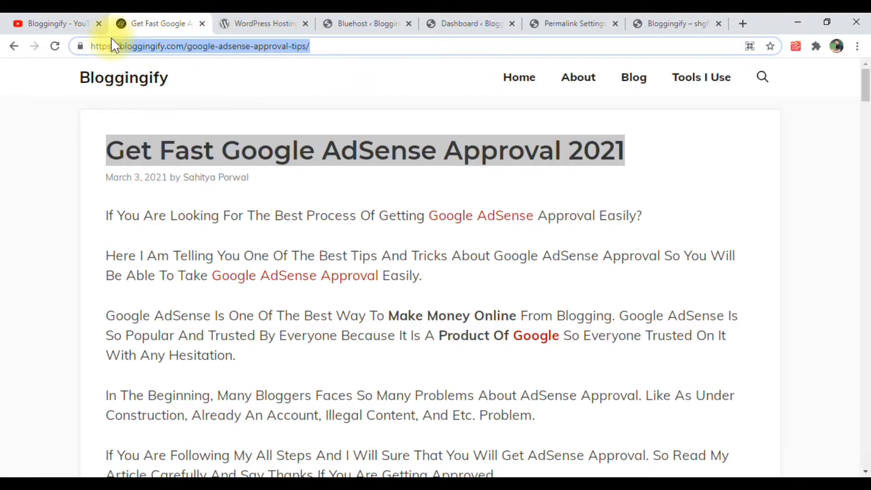
Return to the WordPress site settings and review the Privacy Settings with their options for creating or changing the Privacy Policy page
{"action": "left_click", "coordinate": [669, 23]}
{"action": "left_click", "coordinate": [590, 20]}
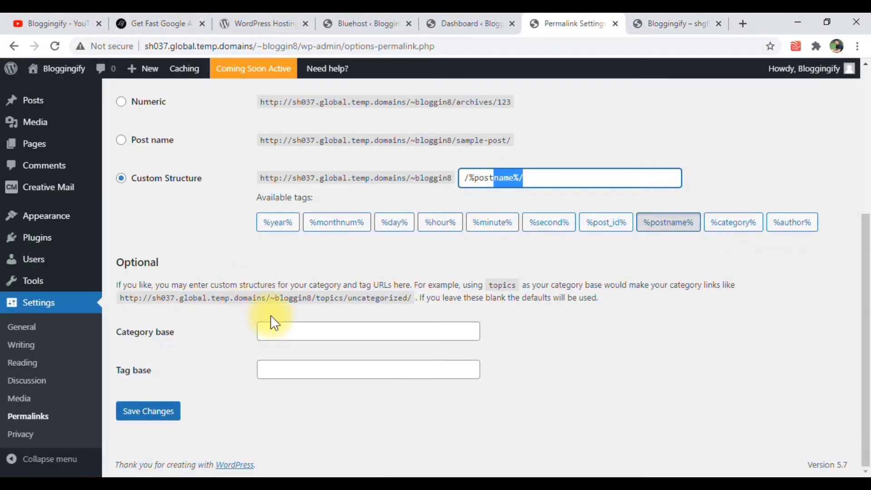
{"action": "left_click", "coordinate": [46, 416]}
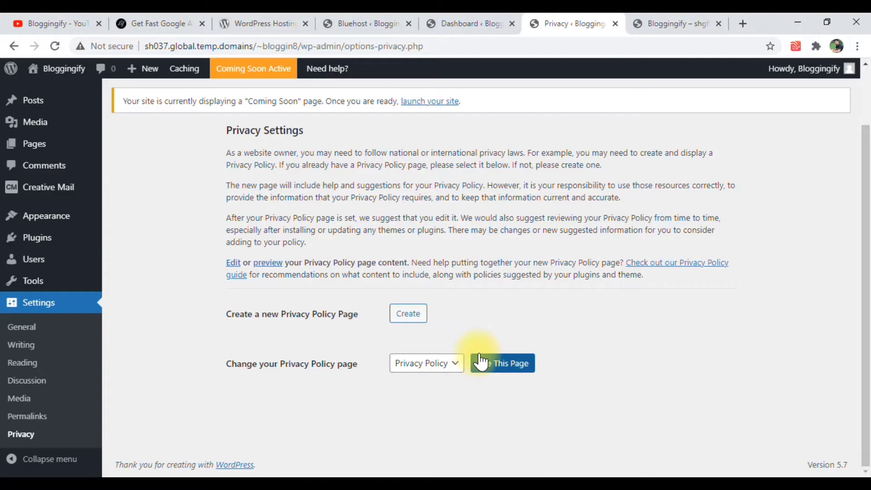
{"action": "scroll", "coordinate": [204, 346], "scroll_direction": "up", "scroll_amount": 2}
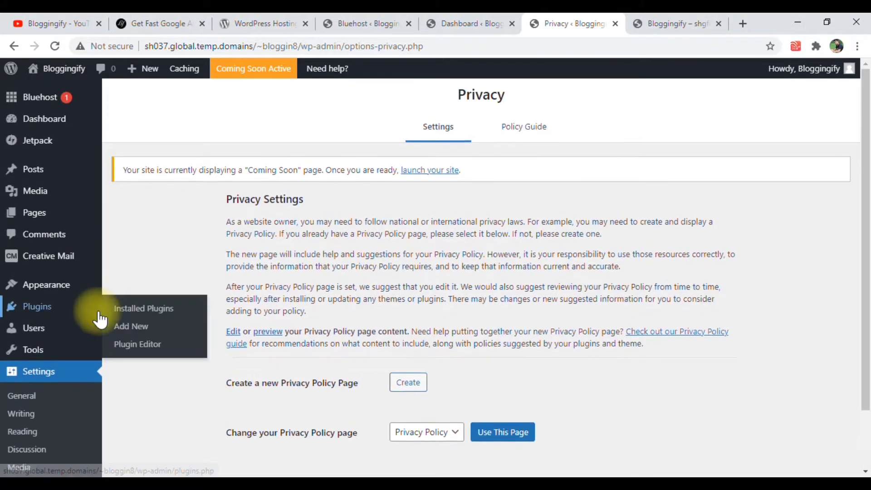
{"action": "scroll", "coordinate": [68, 350], "scroll_direction": "down", "scroll_amount": 2}
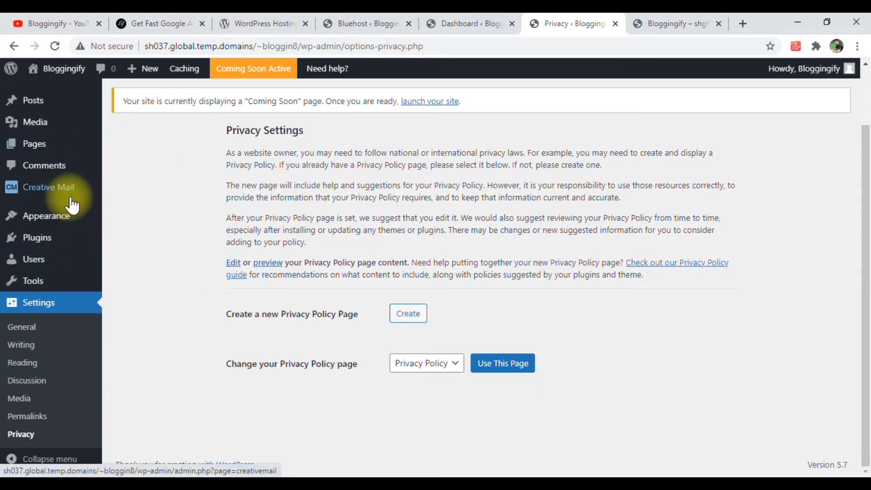
{"action": "mouse_move", "coordinate": [71, 202]}
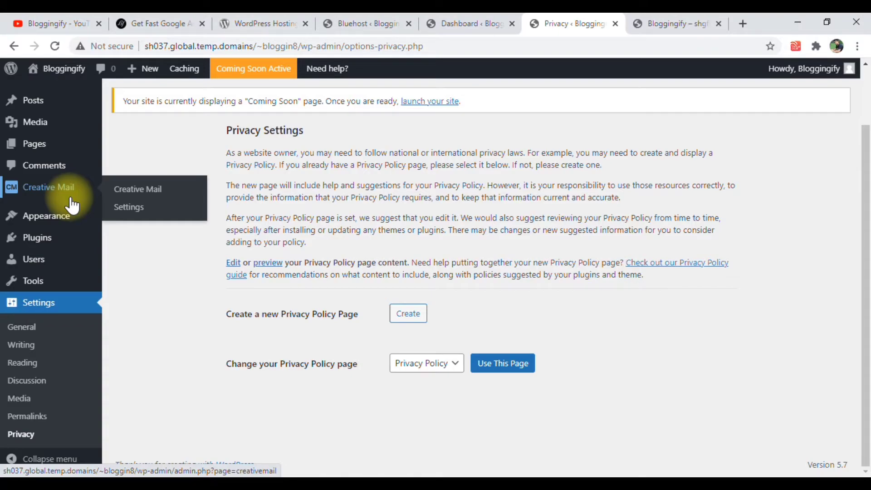
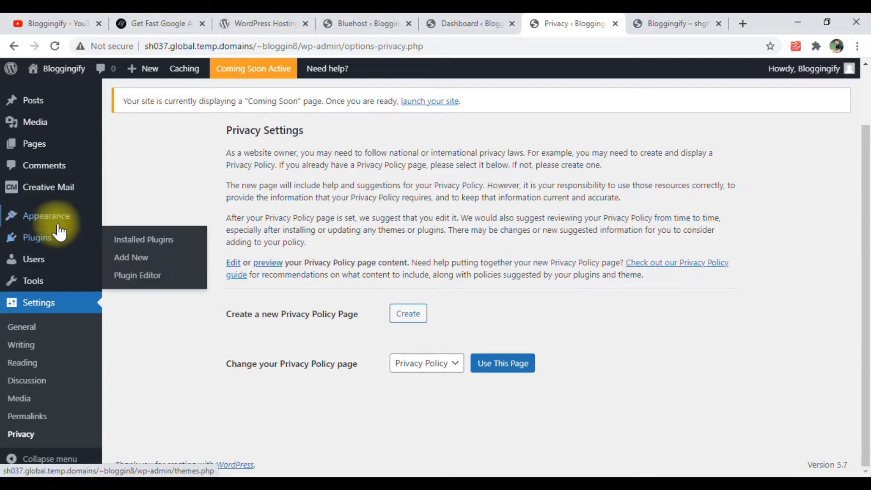
Open the site's installed themes, view the details of the Twenty Twenty theme, and delete it
{"action": "mouse_move", "coordinate": [59, 230]}
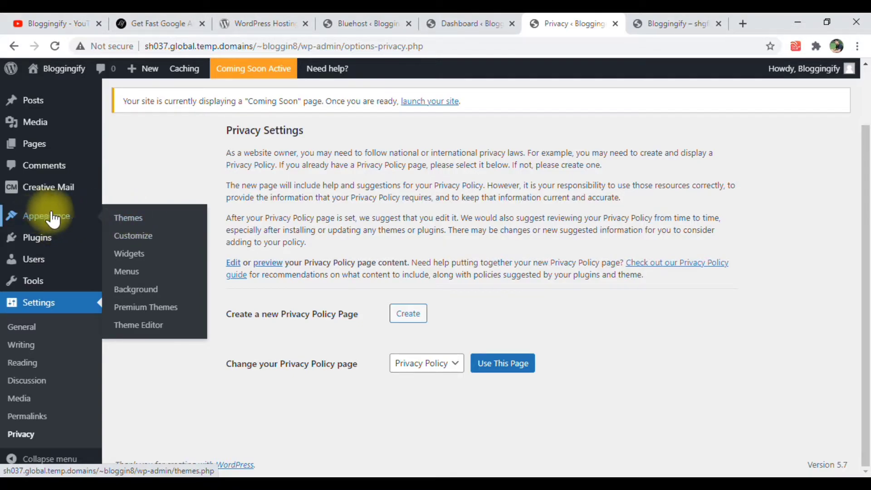
{"action": "left_click", "coordinate": [119, 222]}
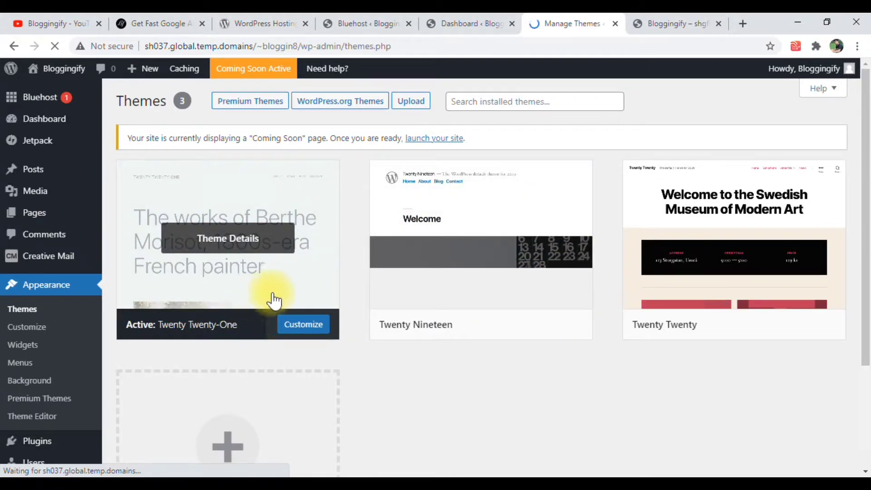
{"action": "mouse_move", "coordinate": [500, 320]}
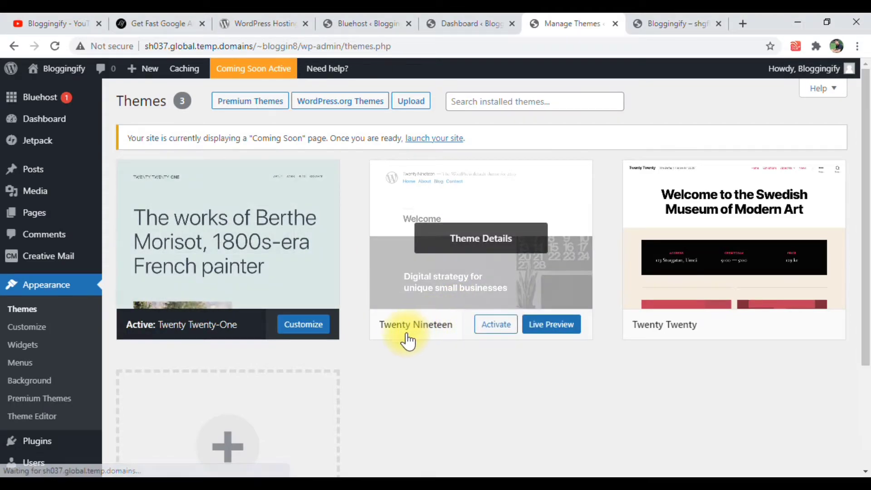
{"action": "mouse_move", "coordinate": [682, 338]}
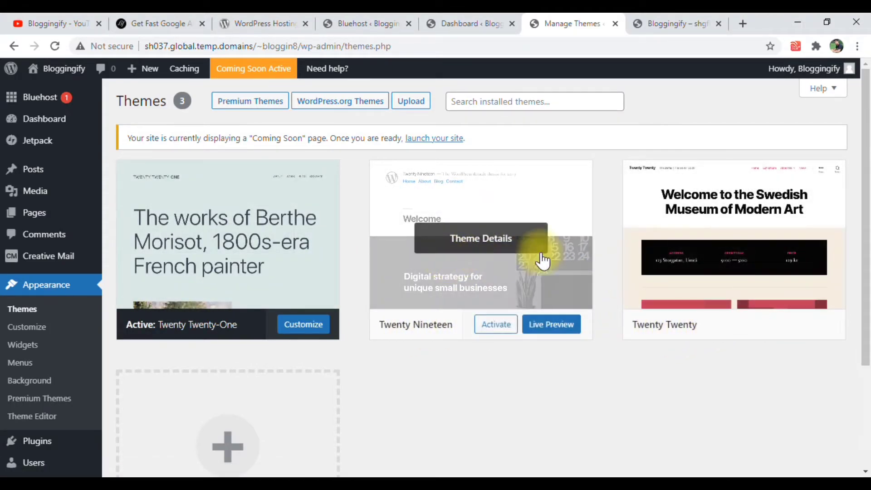
{"action": "mouse_move", "coordinate": [389, 244]}
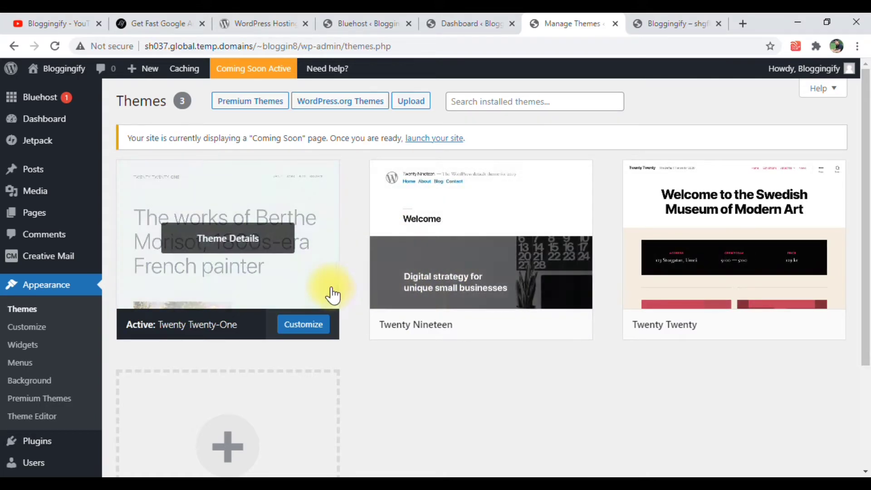
{"action": "left_click", "coordinate": [688, 275]}
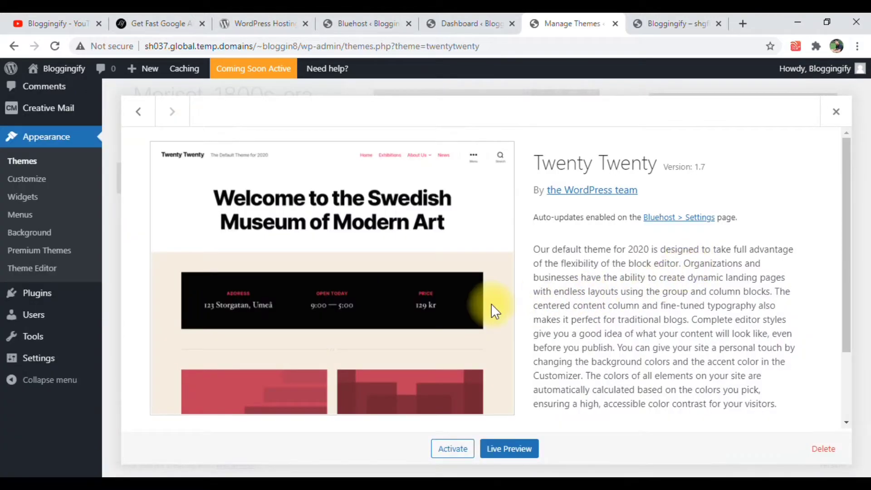
{"action": "scroll", "coordinate": [636, 345], "scroll_direction": "down", "scroll_amount": 3}
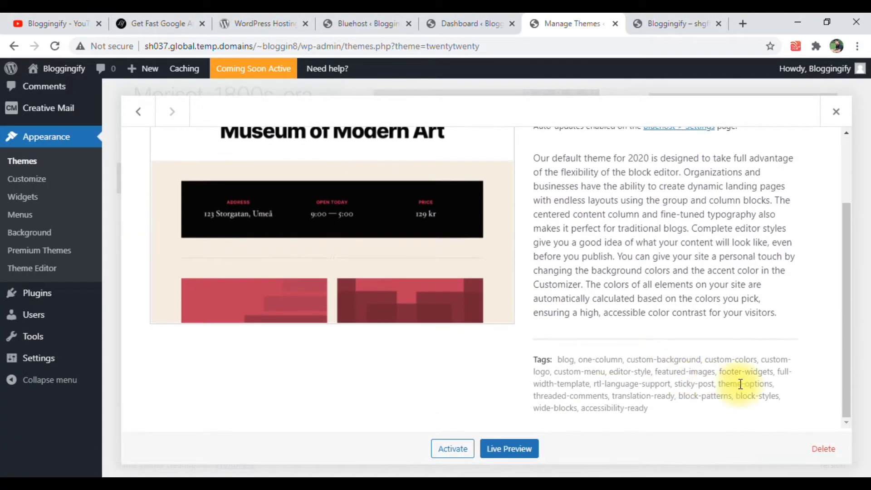
{"action": "left_click", "coordinate": [819, 451]}
{"action": "left_click", "coordinate": [489, 141]}
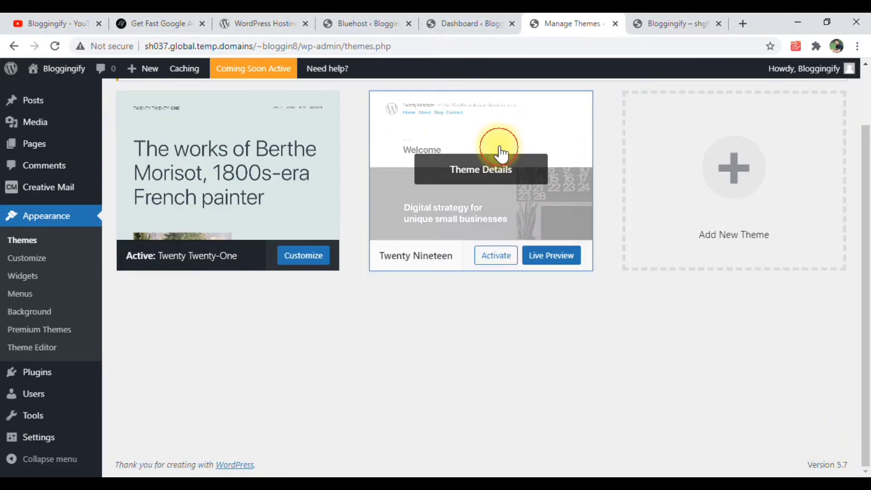
Delete the inactive Twenty Nineteen theme from the installed themes
{"action": "left_click", "coordinate": [499, 151]}
{"action": "scroll", "coordinate": [662, 335], "scroll_direction": "down", "scroll_amount": 1}
{"action": "left_click", "coordinate": [824, 449]}
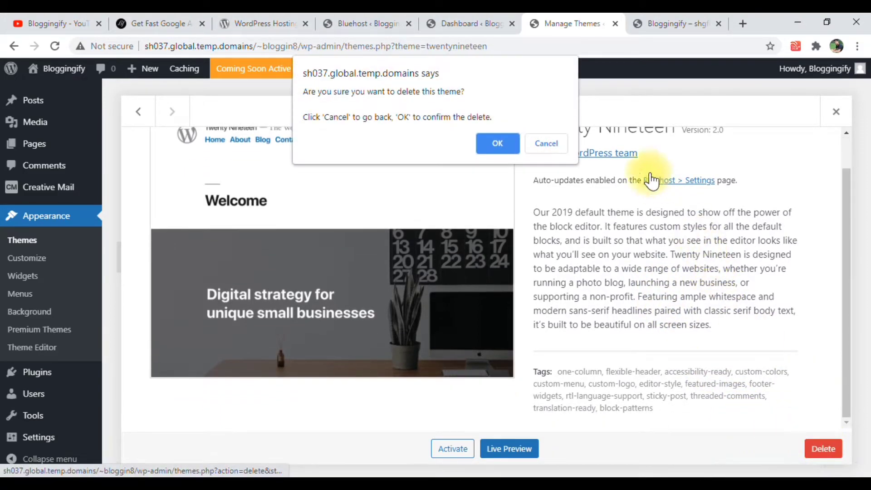
{"action": "left_click", "coordinate": [498, 144]}
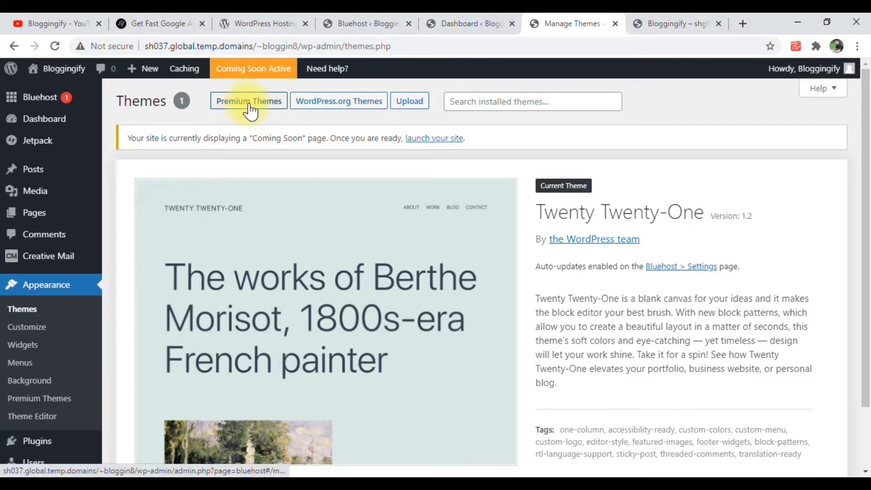
Open the WordPress.org theme catalogue for adding a new theme to the site
{"action": "left_click", "coordinate": [340, 96]}
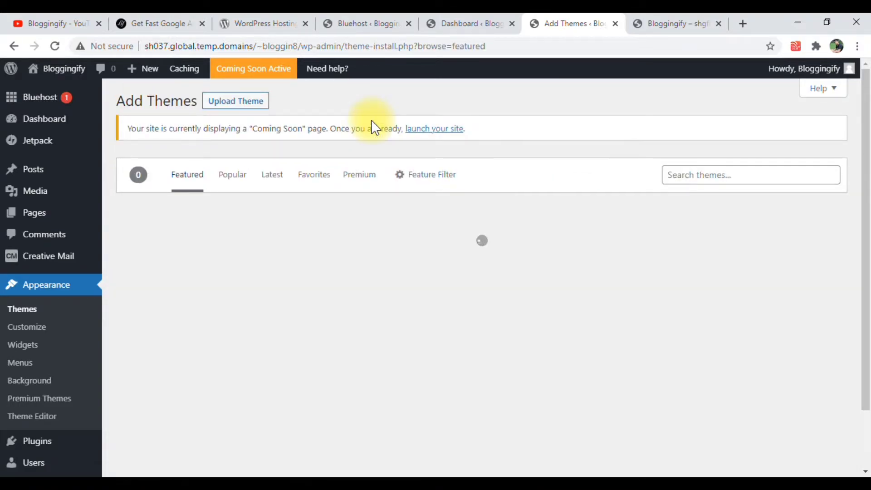
{"action": "key", "text": "alt+Left"}
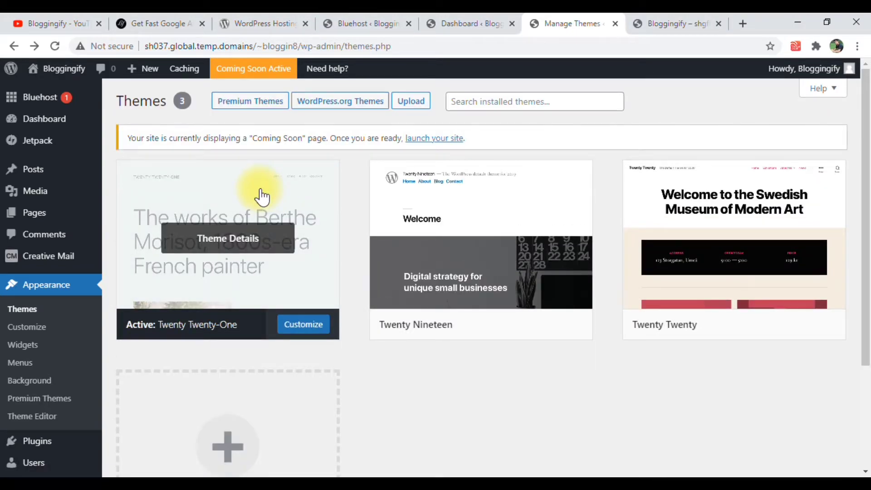
{"action": "left_click", "coordinate": [359, 105]}
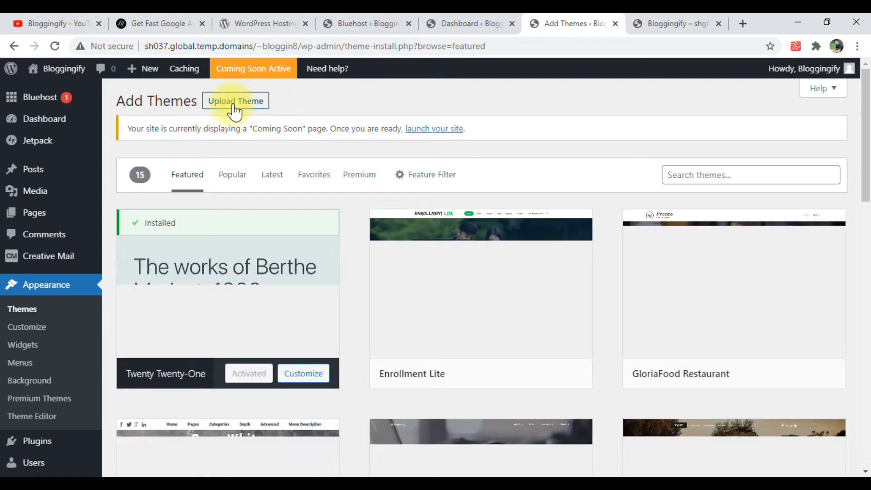
Switch to the live bloggingify.com site, view its homepage, and find the recommended theme on the Tools I Use page
{"action": "left_click", "coordinate": [173, 14]}
{"action": "left_click", "coordinate": [145, 75]}
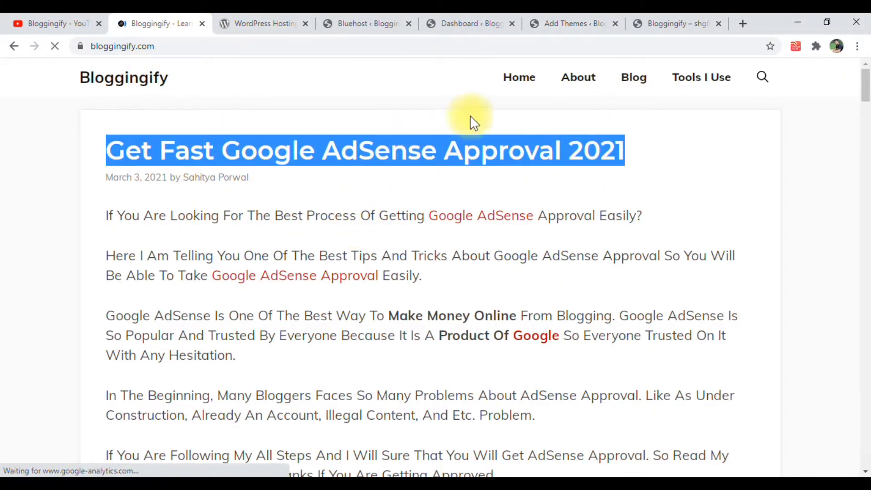
{"action": "scroll", "coordinate": [245, 240], "scroll_direction": "down", "scroll_amount": 4}
{"action": "scroll", "coordinate": [247, 239], "scroll_direction": "up", "scroll_amount": 4}
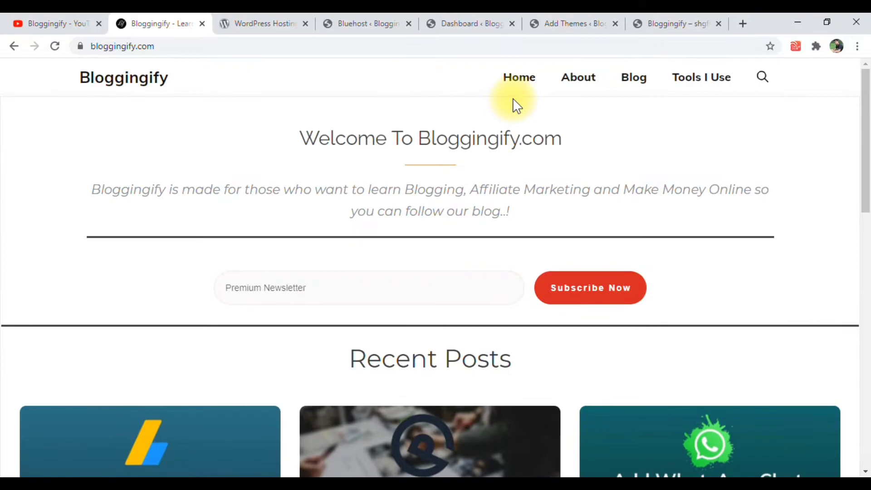
{"action": "left_click", "coordinate": [676, 82]}
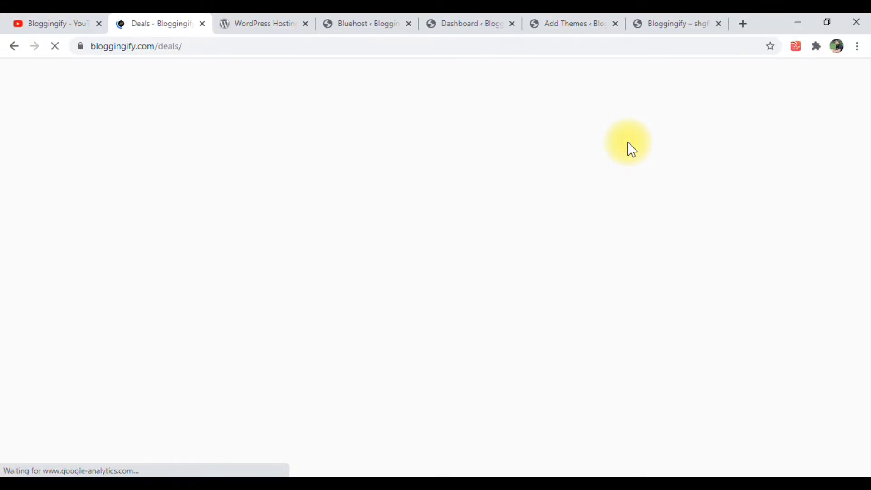
{"action": "scroll", "coordinate": [624, 280], "scroll_direction": "down", "scroll_amount": 3}
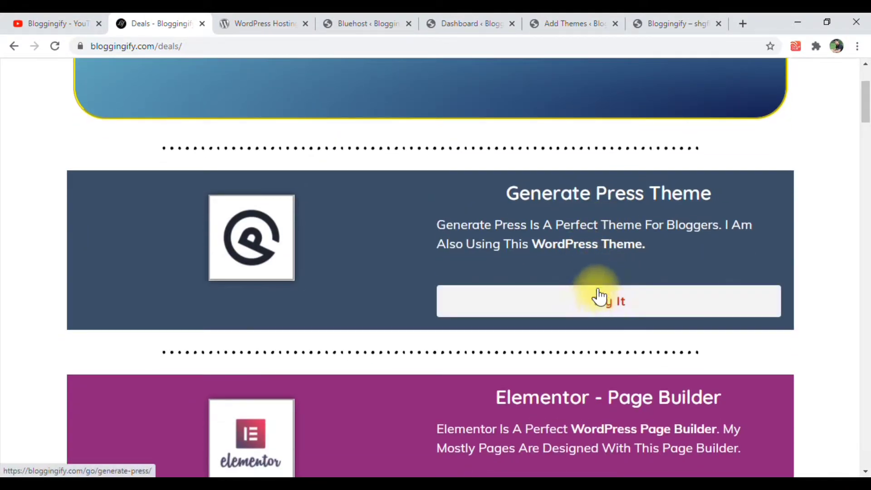
{"action": "scroll", "coordinate": [586, 272], "scroll_direction": "up", "scroll_amount": 1}
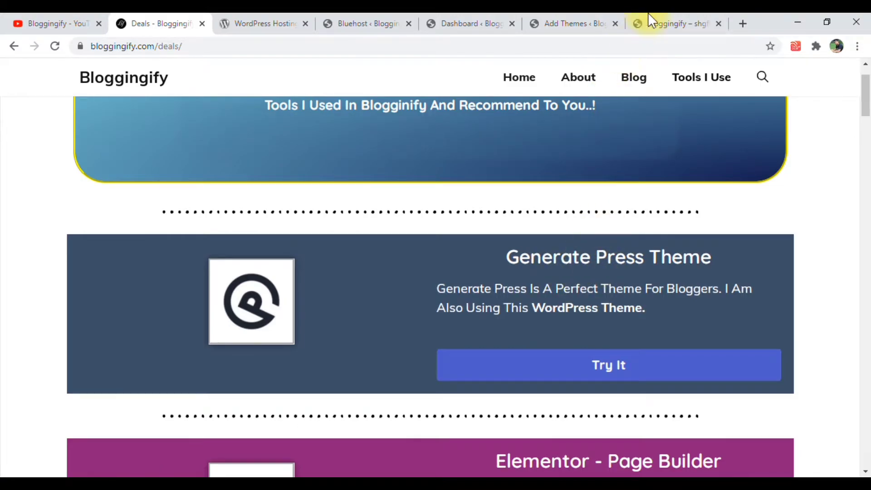
Return to the Add Themes page and search the theme catalogue for "generate"
{"action": "left_click", "coordinate": [694, 22]}
{"action": "left_click", "coordinate": [549, 22]}
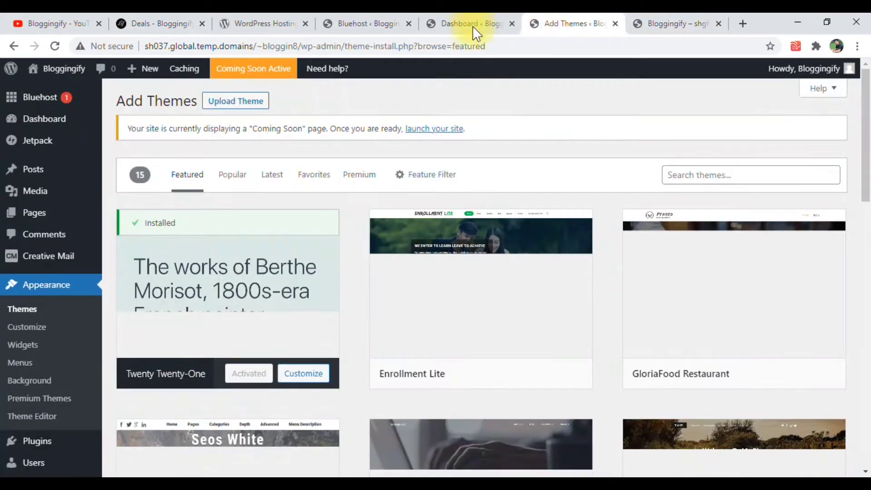
{"action": "left_click", "coordinate": [698, 174]}
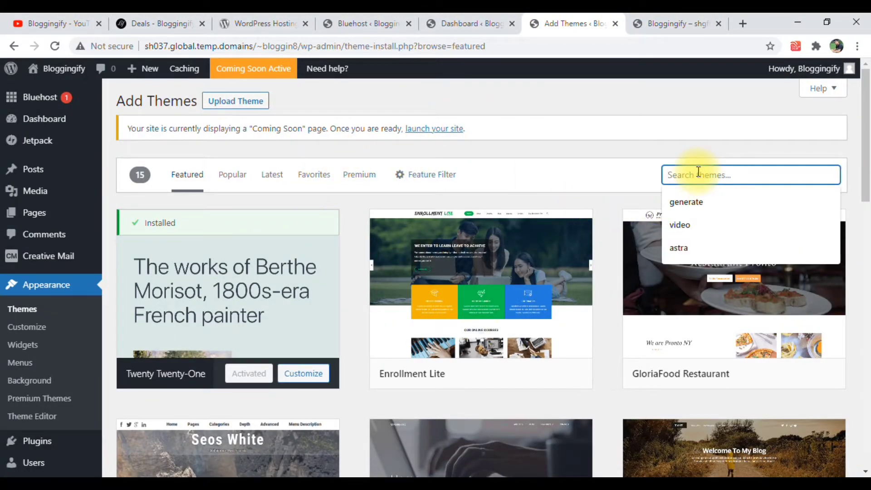
{"action": "left_click", "coordinate": [701, 202]}
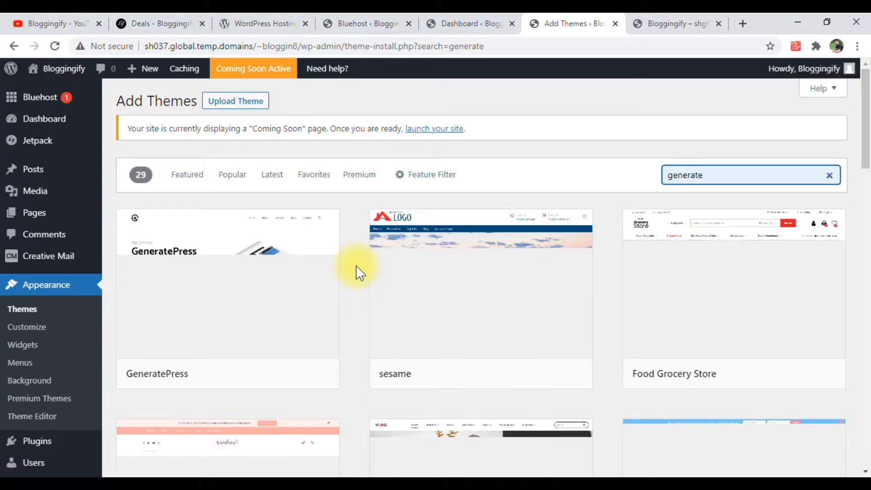
Open the details of the GeneratePress theme, install it, and activate it on the site
{"action": "mouse_move", "coordinate": [250, 272]}
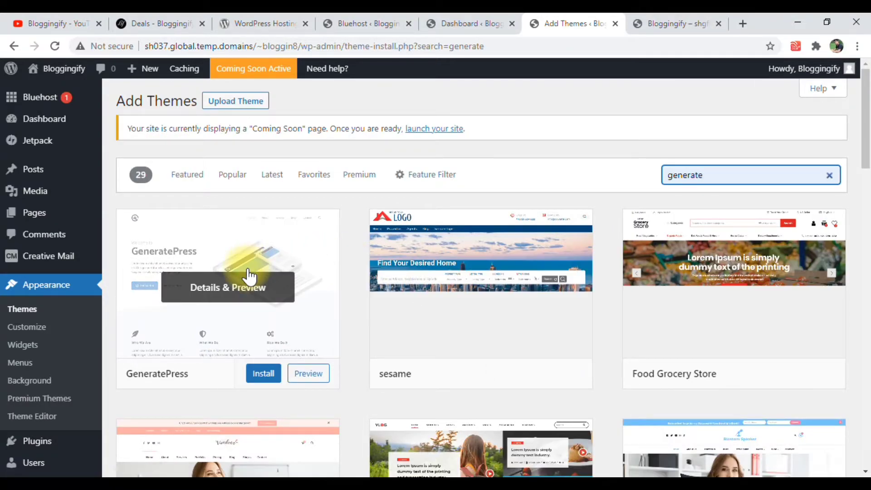
{"action": "left_click", "coordinate": [269, 247]}
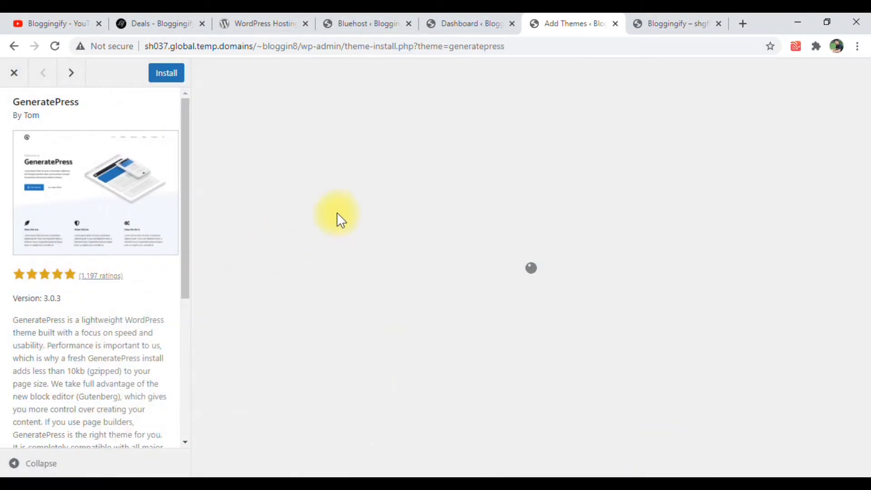
{"action": "left_click", "coordinate": [159, 73]}
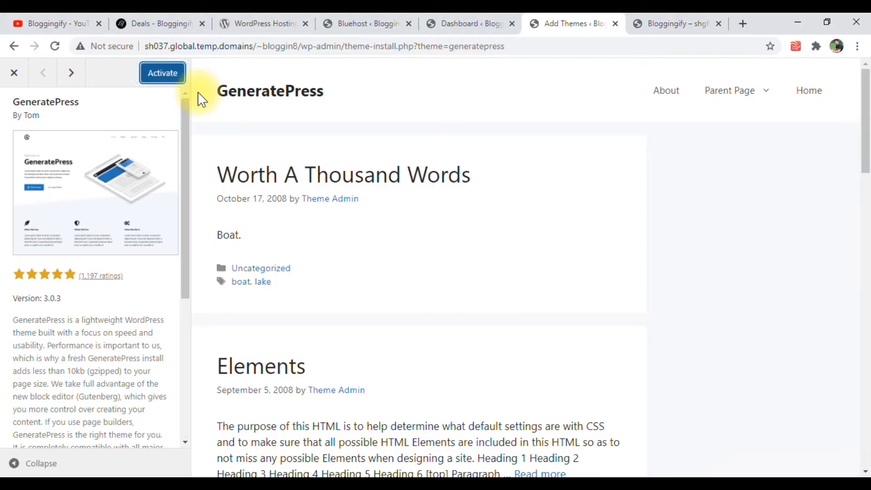
{"action": "left_click", "coordinate": [172, 78]}
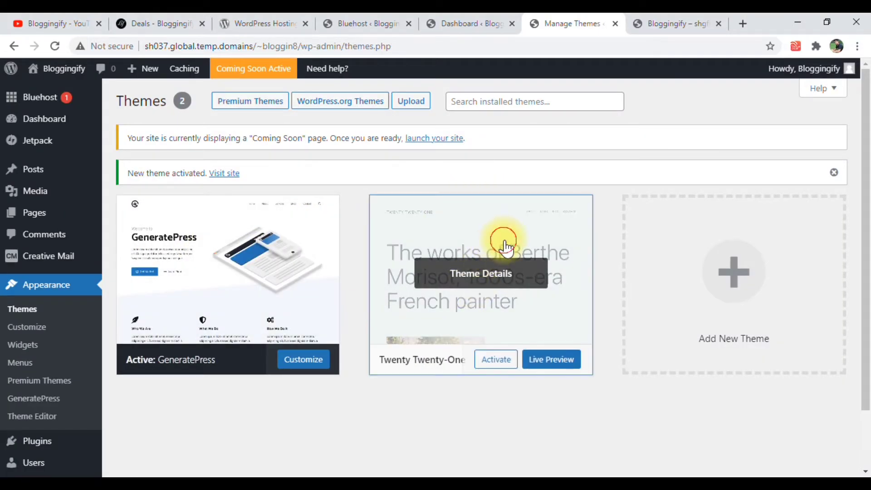
Delete the inactive Twenty Twenty-One theme and review the details of the current GeneratePress theme
{"action": "left_click", "coordinate": [502, 241]}
{"action": "scroll", "coordinate": [635, 345], "scroll_direction": "down", "scroll_amount": 1}
{"action": "left_click", "coordinate": [824, 449]}
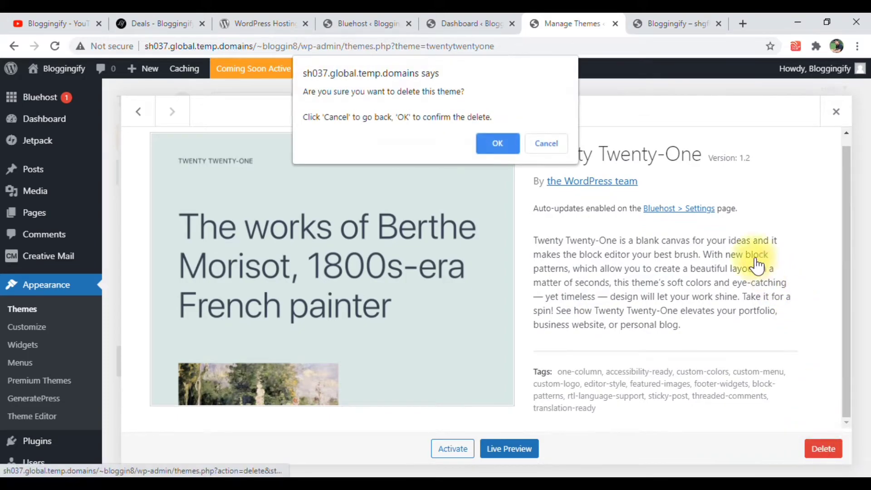
{"action": "left_click", "coordinate": [499, 138]}
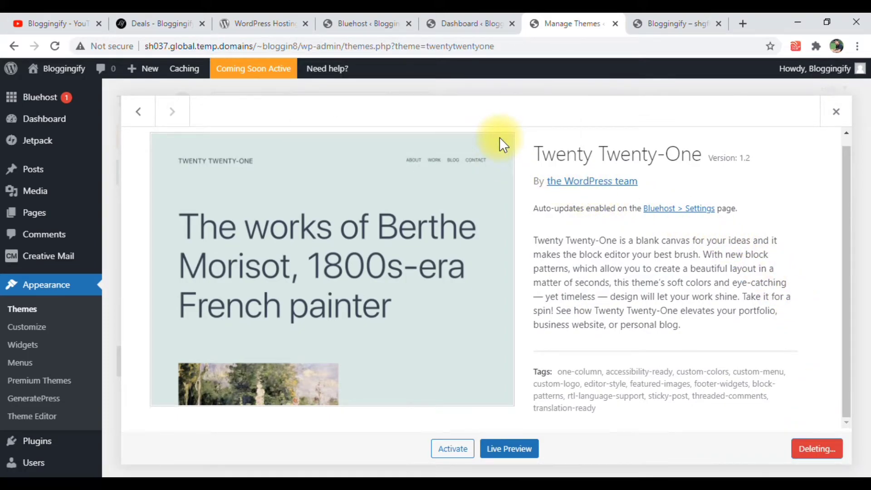
{"action": "scroll", "coordinate": [500, 137], "scroll_direction": "down", "scroll_amount": 5}
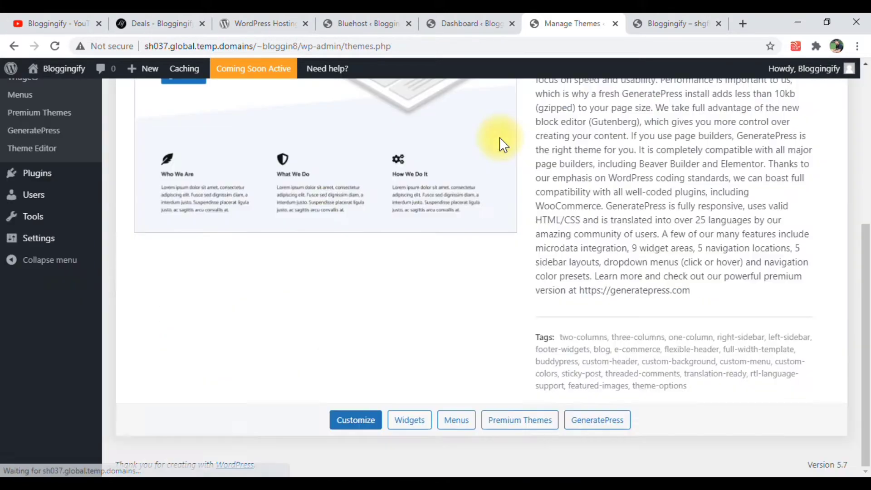
{"action": "scroll", "coordinate": [463, 236], "scroll_direction": "up", "scroll_amount": 4}
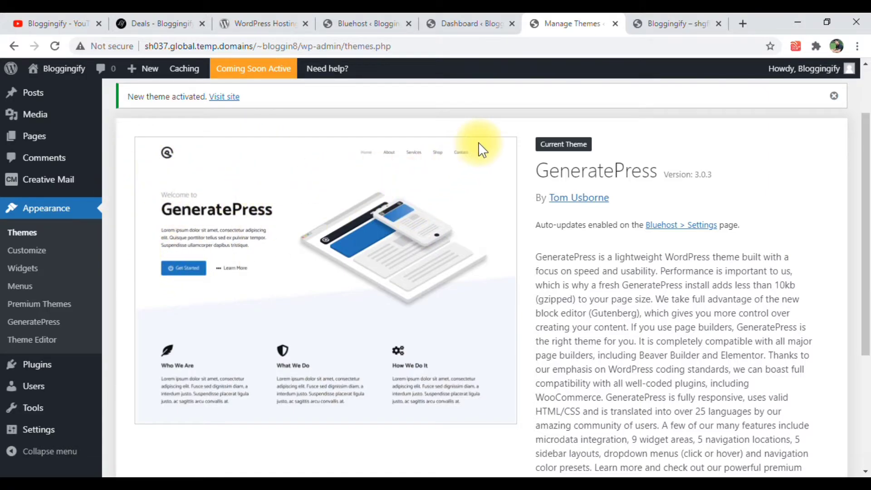
Reload the new site's front end and examine its layout under GeneratePress, including the footer credit text
{"action": "left_click", "coordinate": [651, 13]}
{"action": "left_click", "coordinate": [55, 46]}
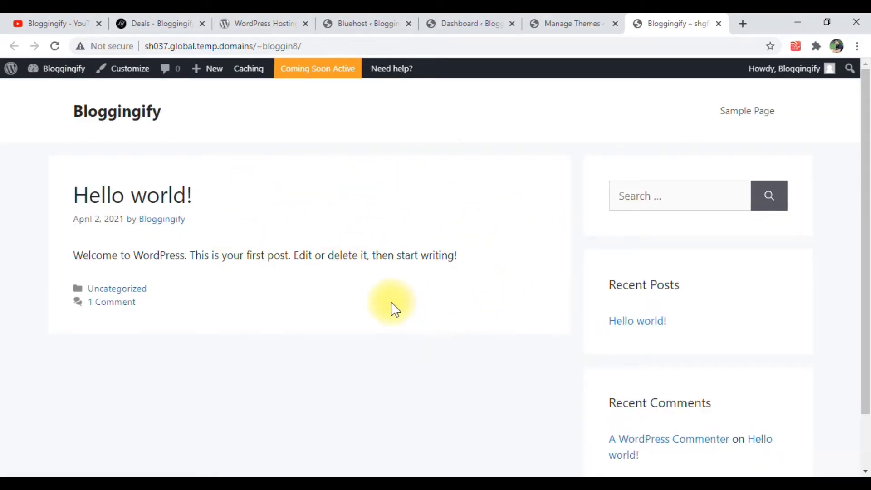
{"action": "scroll", "coordinate": [396, 306], "scroll_direction": "down", "scroll_amount": 2}
{"action": "scroll", "coordinate": [331, 324], "scroll_direction": "up", "scroll_amount": 2}
{"action": "scroll", "coordinate": [325, 325], "scroll_direction": "down", "scroll_amount": 2}
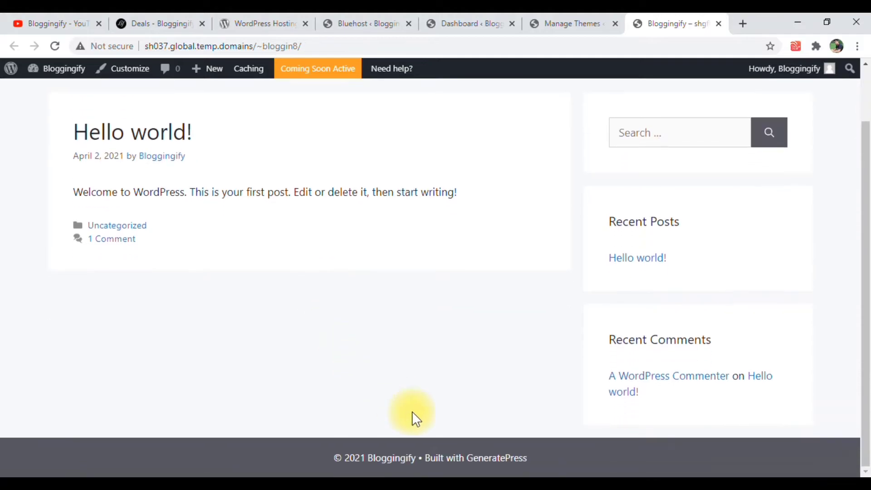
{"action": "left_click_drag", "start_coordinate": [419, 458], "coordinate": [542, 470]}
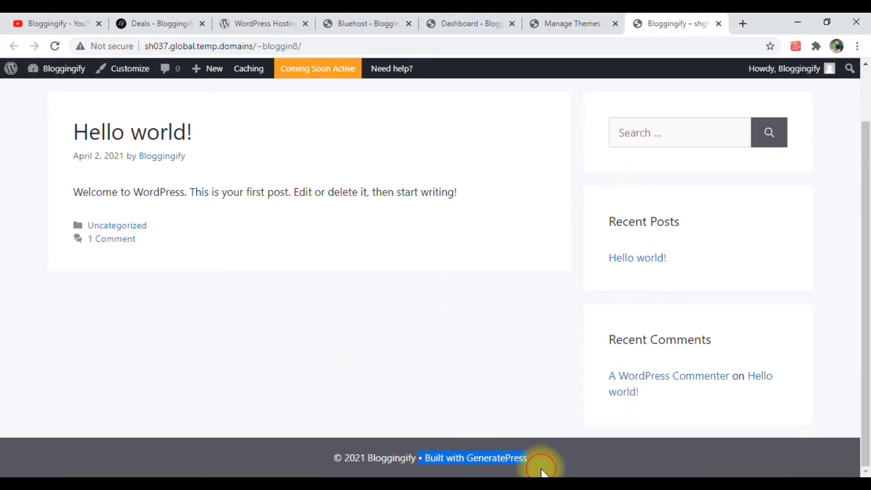
Search the WordPress.org theme catalogue for "fairy" and install and activate the Fairy theme
{"action": "left_click", "coordinate": [584, 18]}
{"action": "scroll", "coordinate": [415, 225], "scroll_direction": "up", "scroll_amount": 2}
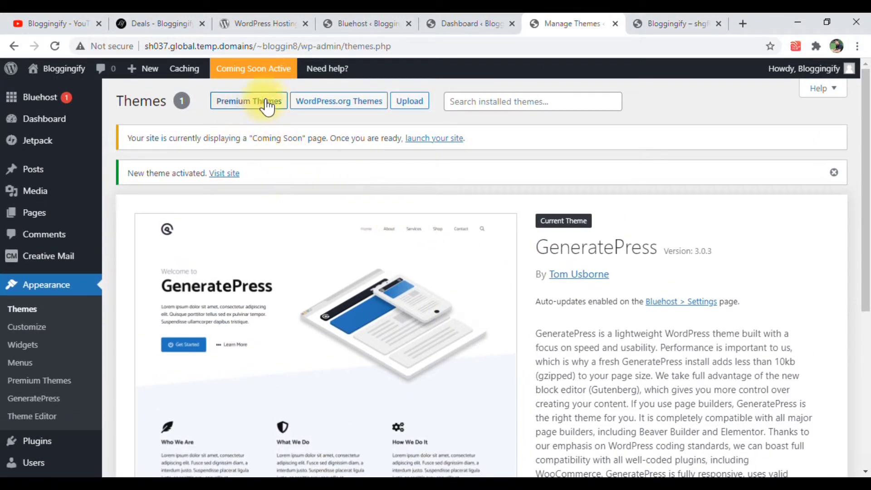
{"action": "left_click", "coordinate": [350, 106]}
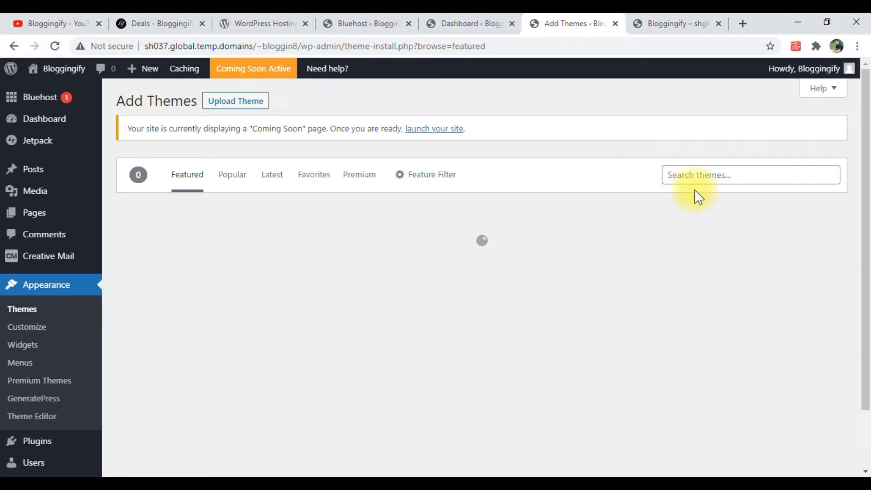
{"action": "left_click", "coordinate": [700, 177]}
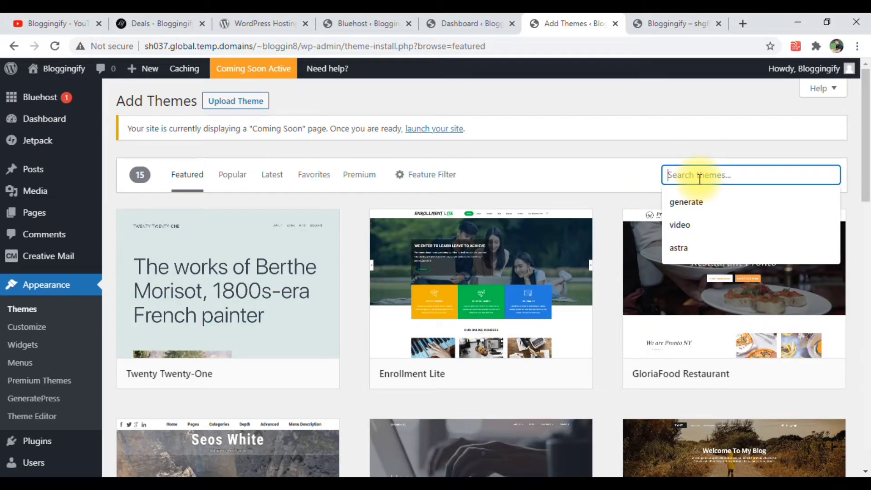
{"action": "type", "text": "fairy"}
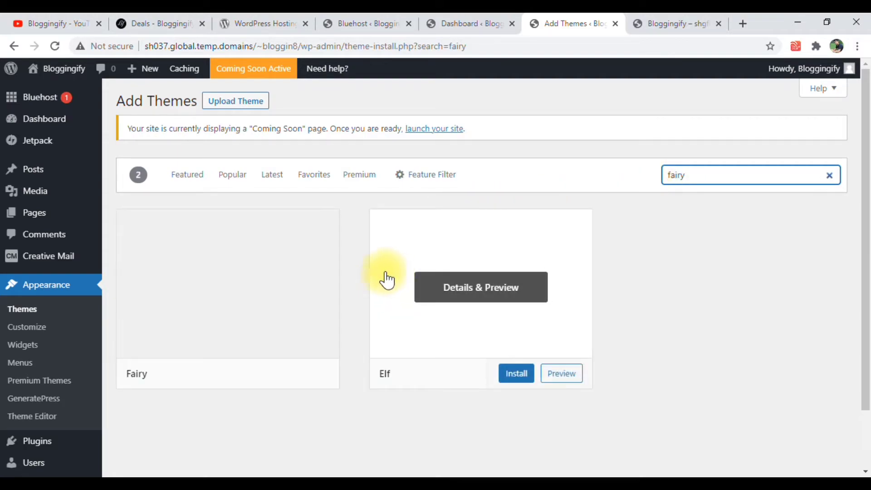
{"action": "left_click", "coordinate": [257, 371]}
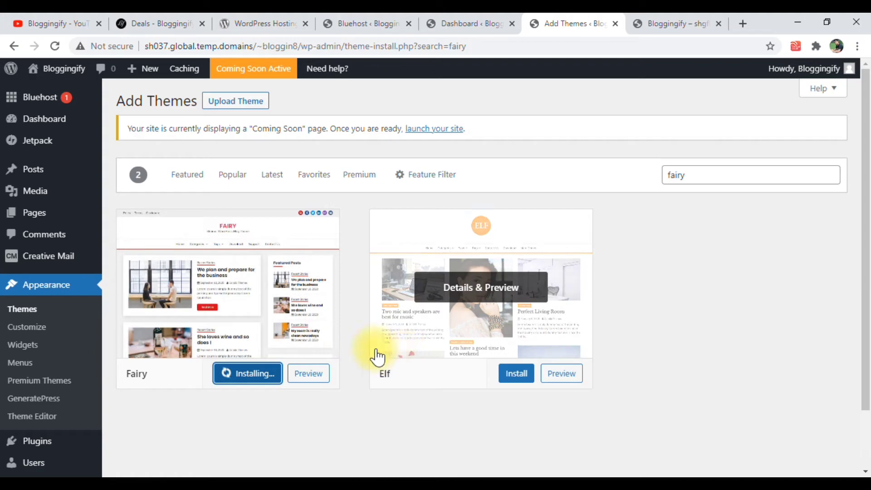
{"action": "left_click", "coordinate": [257, 384]}
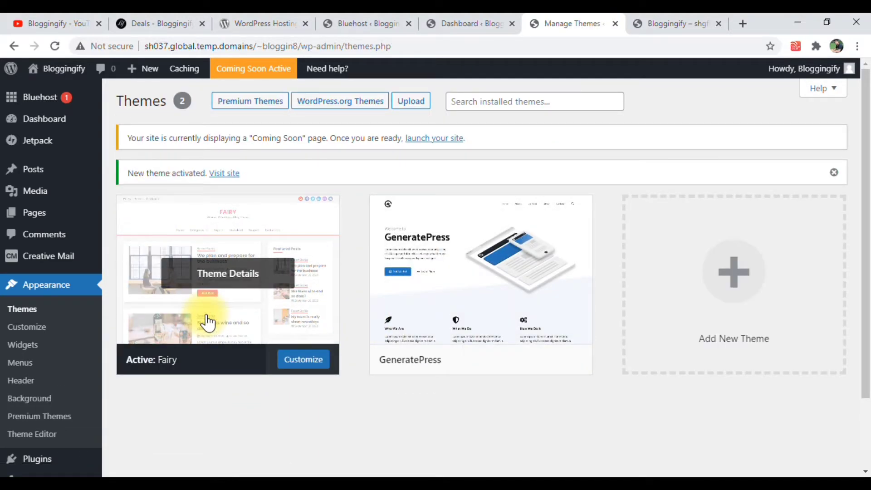
Reload the site's front end and examine the home page layout under the Fairy theme
{"action": "left_click", "coordinate": [652, 22]}
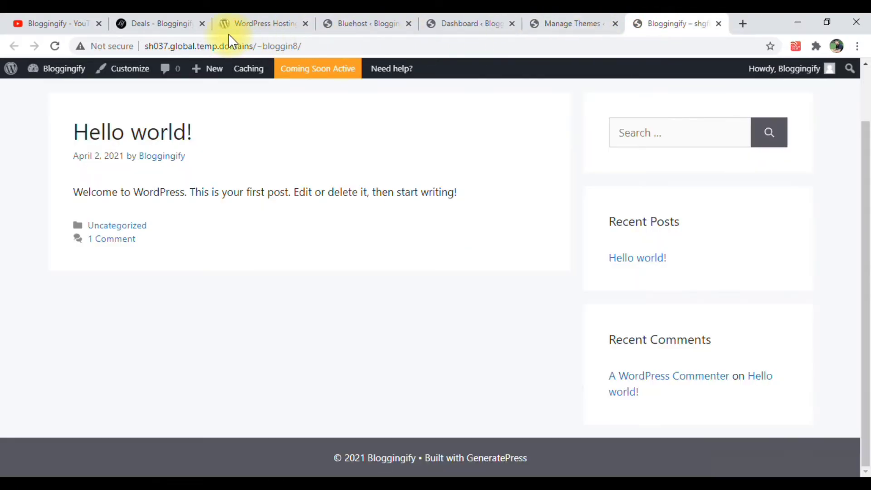
{"action": "left_click", "coordinate": [55, 46]}
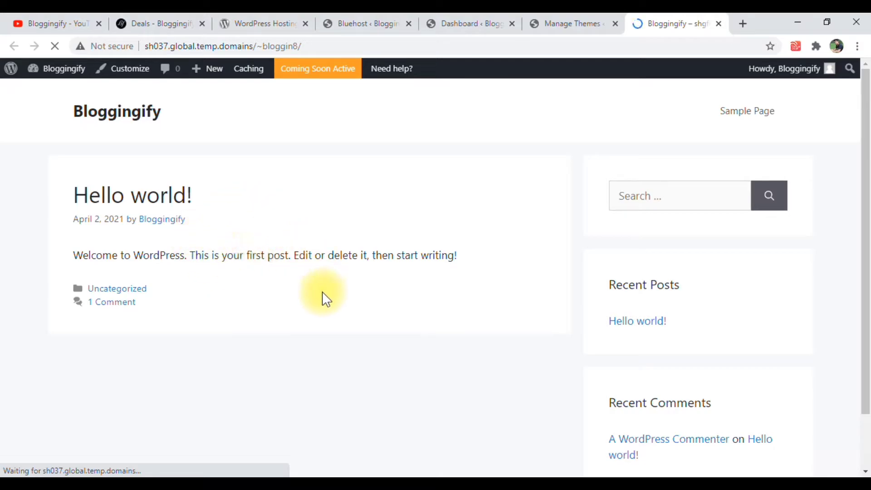
{"action": "scroll", "coordinate": [356, 239], "scroll_direction": "down", "scroll_amount": 3}
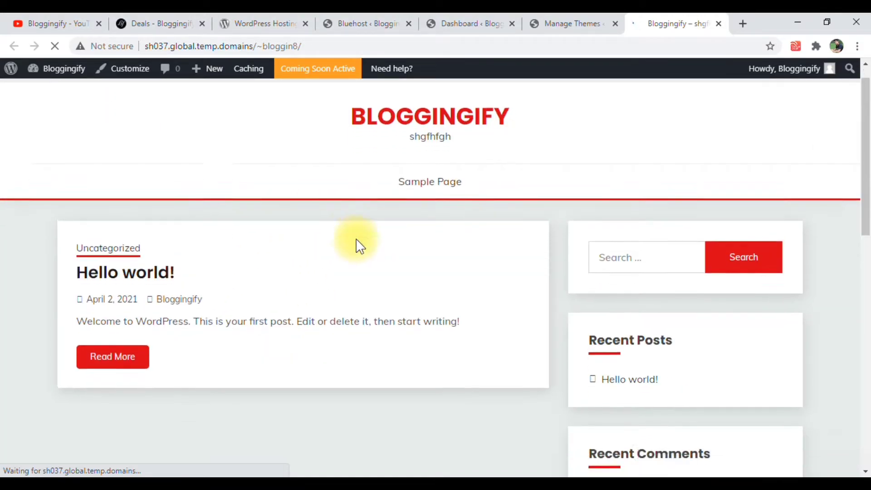
{"action": "scroll", "coordinate": [359, 254], "scroll_direction": "up", "scroll_amount": 4}
Open the "Hello world!" post on the site and examine its layout and comment section
{"action": "left_click", "coordinate": [168, 298]}
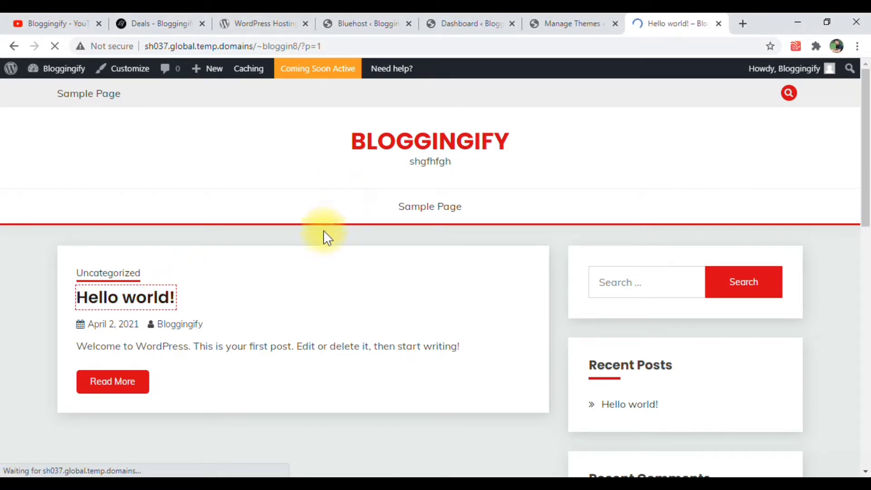
{"action": "scroll", "coordinate": [272, 261], "scroll_direction": "down", "scroll_amount": 5}
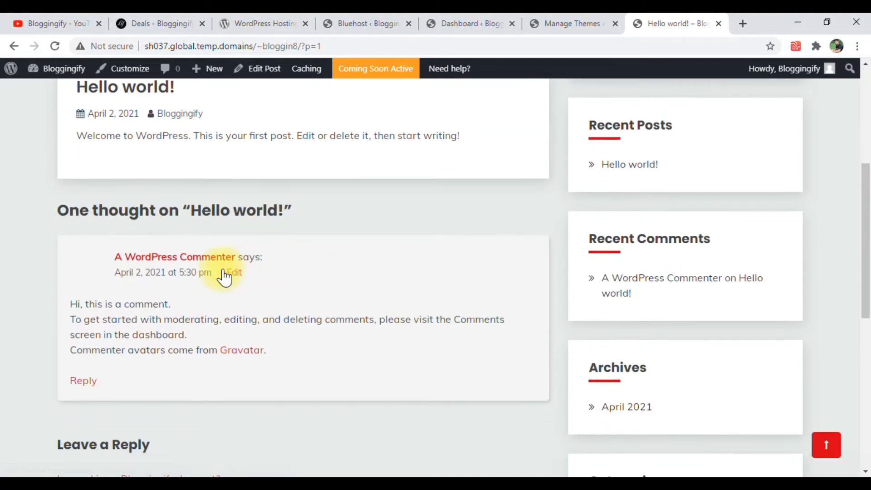
{"action": "scroll", "coordinate": [198, 268], "scroll_direction": "down", "scroll_amount": 4}
{"action": "scroll", "coordinate": [213, 277], "scroll_direction": "up", "scroll_amount": 5}
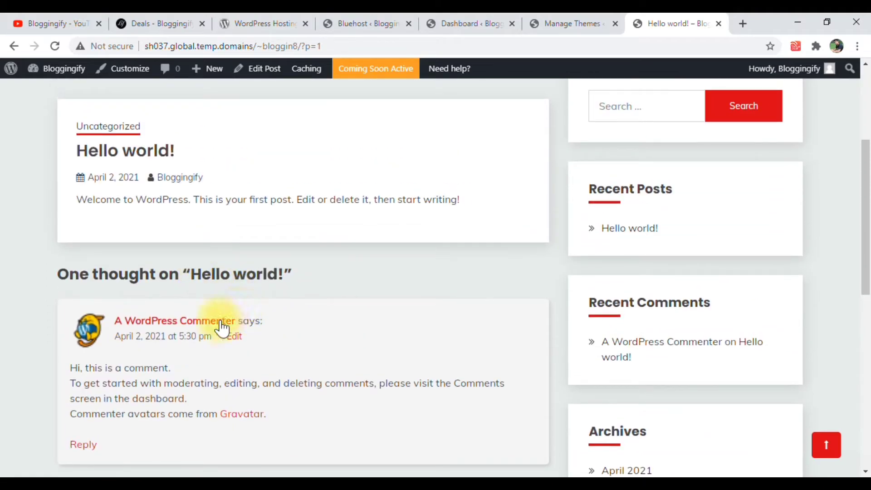
{"action": "scroll", "coordinate": [163, 313], "scroll_direction": "down", "scroll_amount": 4}
{"action": "left_click_drag", "start_coordinate": [277, 260], "coordinate": [112, 175]}
{"action": "scroll", "coordinate": [313, 250], "scroll_direction": "up", "scroll_amount": 3}
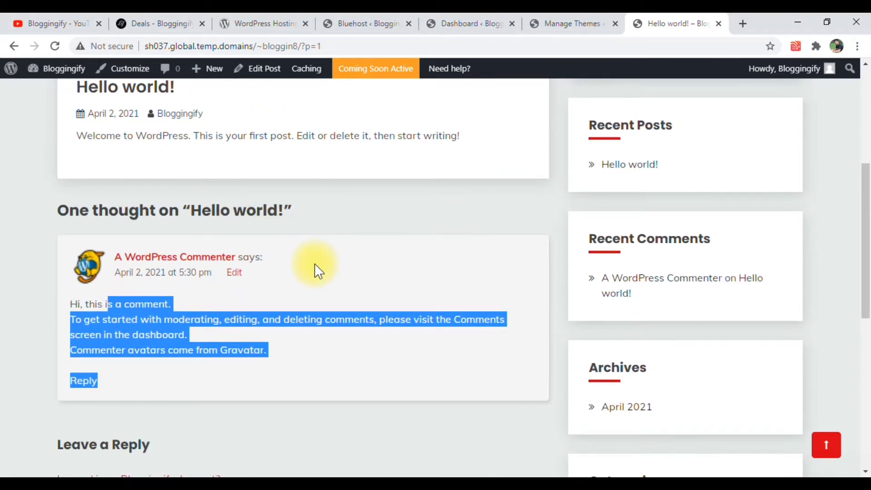
{"action": "scroll", "coordinate": [314, 264], "scroll_direction": "up", "scroll_amount": 4}
Return to the WordPress admin and open the list of installed plugins
{"action": "left_click", "coordinate": [576, 22]}
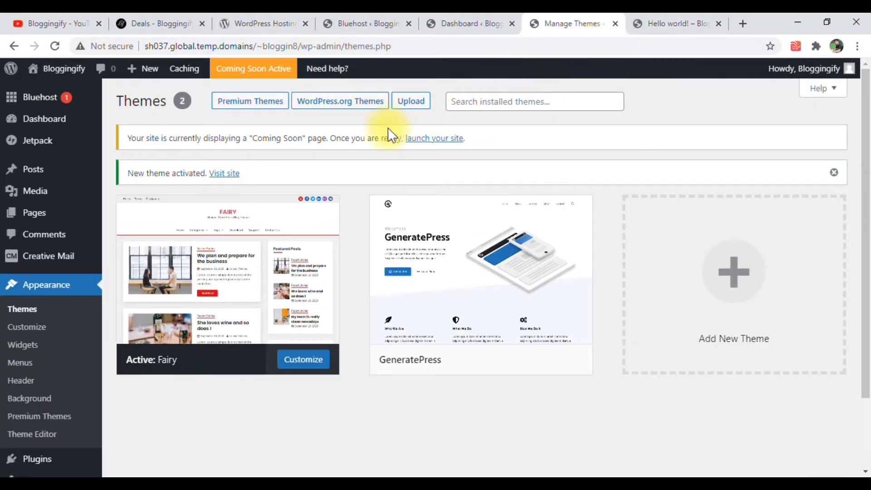
{"action": "mouse_move", "coordinate": [331, 288]}
{"action": "scroll", "coordinate": [59, 287], "scroll_direction": "down", "scroll_amount": 2}
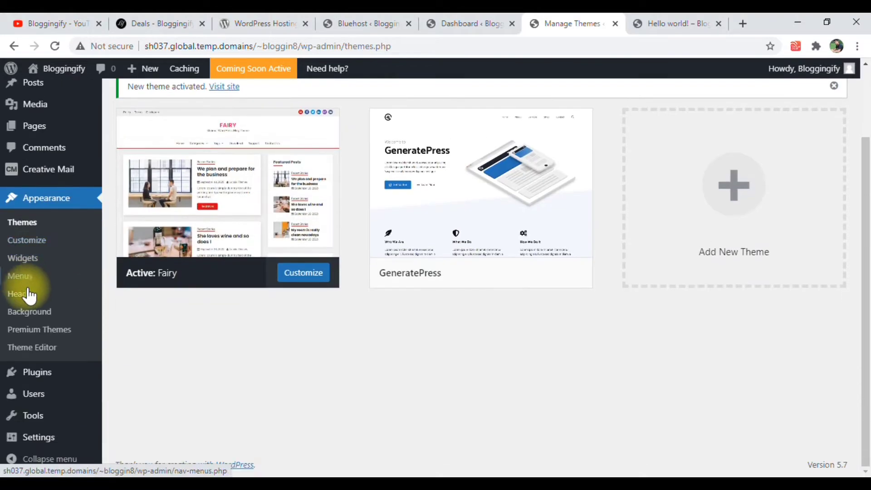
{"action": "mouse_move", "coordinate": [34, 378]}
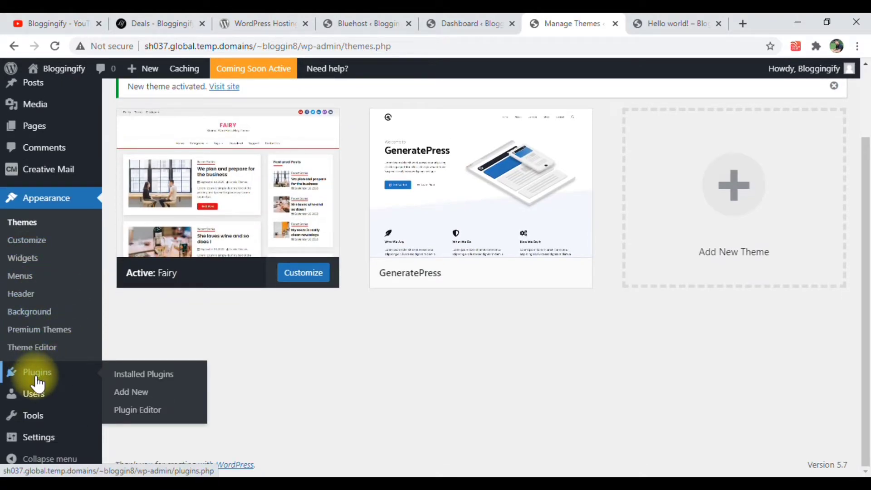
{"action": "left_click", "coordinate": [140, 383]}
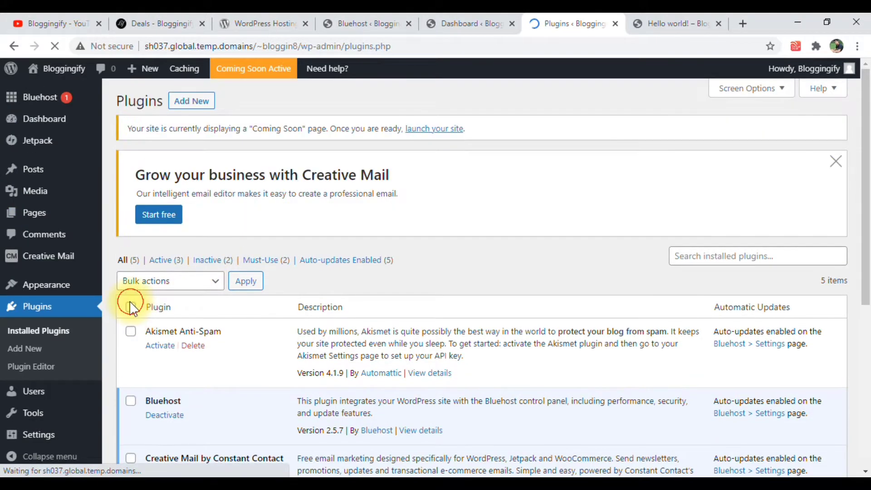
Select all installed plugins, apply the bulk Delete action to them, and confirm the deletion
{"action": "left_click", "coordinate": [130, 307]}
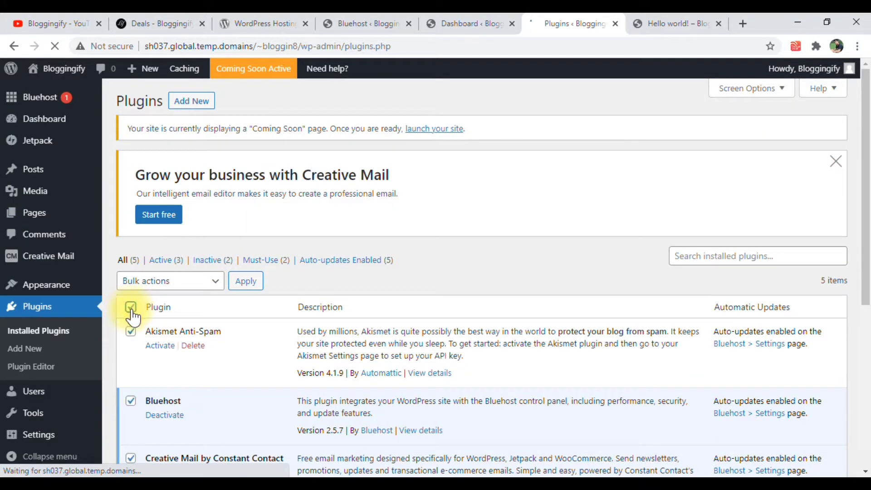
{"action": "scroll", "coordinate": [173, 306], "scroll_direction": "down", "scroll_amount": 4}
{"action": "scroll", "coordinate": [167, 165], "scroll_direction": "up", "scroll_amount": 3}
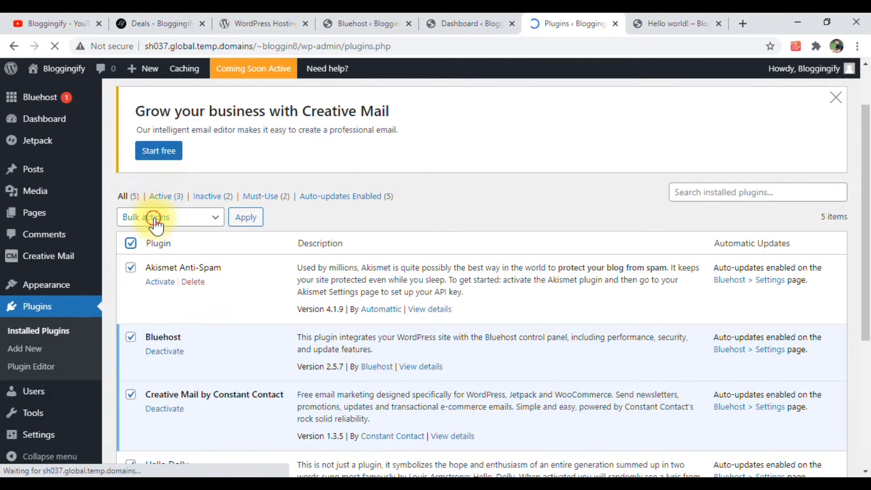
{"action": "left_click", "coordinate": [155, 218]}
{"action": "left_click", "coordinate": [149, 284]}
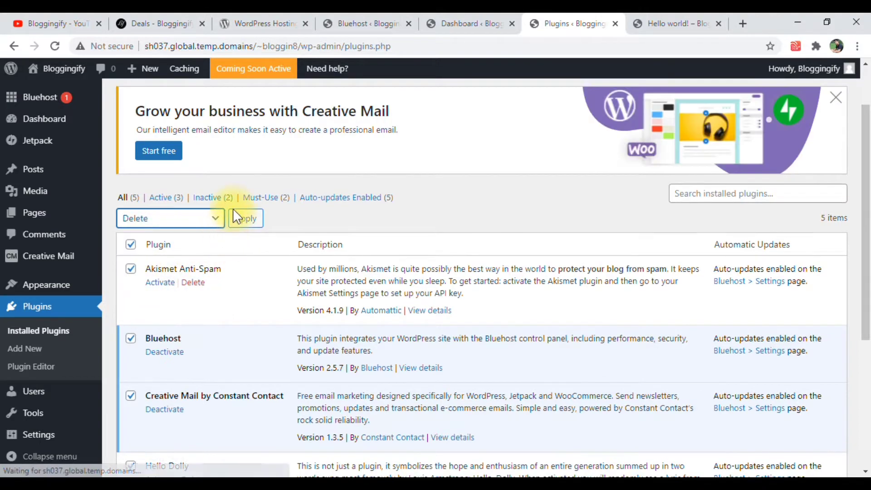
{"action": "left_click", "coordinate": [240, 218]}
{"action": "left_click", "coordinate": [510, 127]}
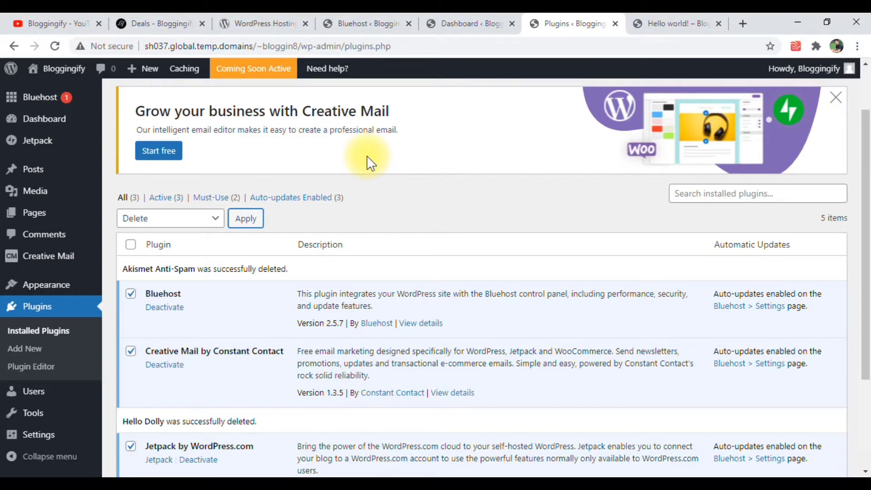
Look through the recommended tools, plugins and hosting offers on the Bloggingify Deals page
{"action": "left_click", "coordinate": [179, 24]}
{"action": "scroll", "coordinate": [180, 94], "scroll_direction": "up", "scroll_amount": 1}
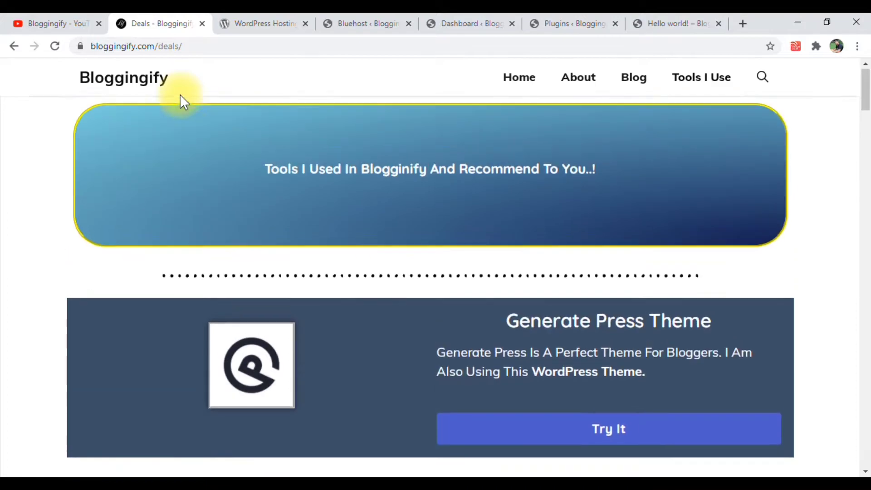
{"action": "scroll", "coordinate": [265, 246], "scroll_direction": "down", "scroll_amount": 4}
{"action": "scroll", "coordinate": [267, 249], "scroll_direction": "down", "scroll_amount": 20}
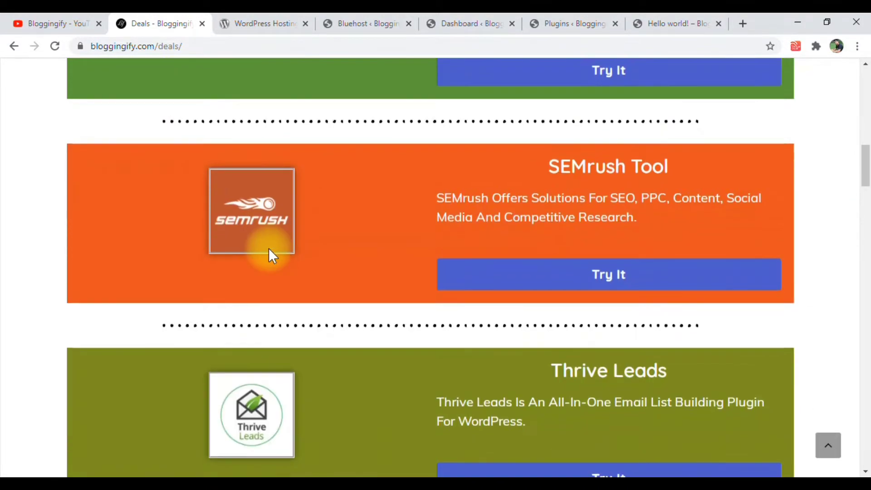
{"action": "scroll", "coordinate": [270, 254], "scroll_direction": "down", "scroll_amount": 9}
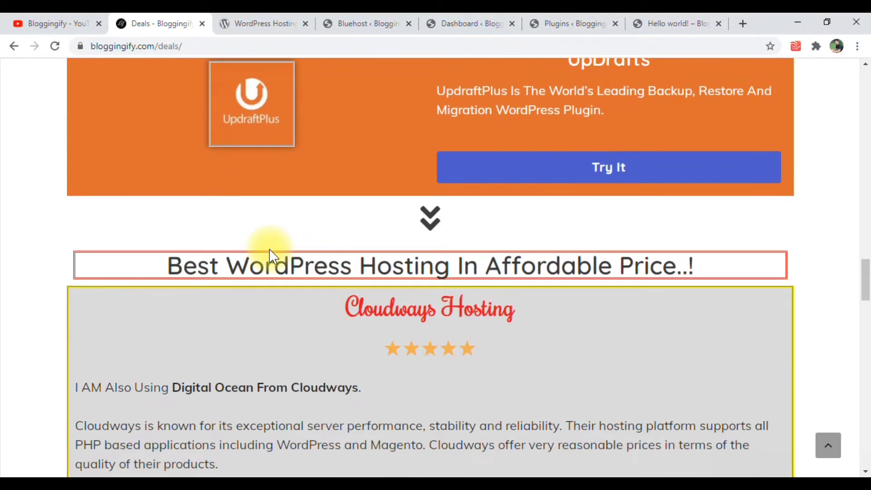
{"action": "scroll", "coordinate": [271, 254], "scroll_direction": "down", "scroll_amount": 6}
{"action": "scroll", "coordinate": [271, 256], "scroll_direction": "down", "scroll_amount": 12}
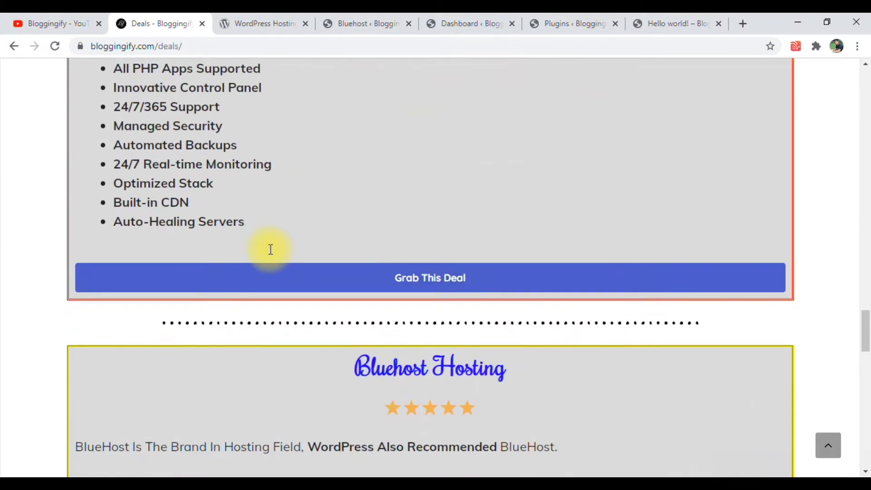
{"action": "scroll", "coordinate": [269, 249], "scroll_direction": "down", "scroll_amount": 13}
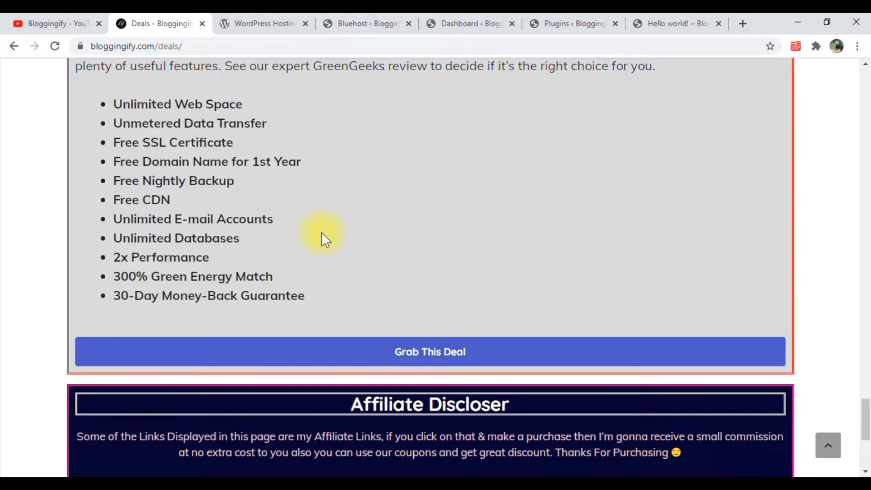
{"action": "scroll", "coordinate": [323, 223], "scroll_direction": "up", "scroll_amount": 7}
Return to the installed plugins and bulk deactivate Bluehost, Creative Mail by Constant Contact and Jetpack
{"action": "left_click", "coordinate": [561, 23]}
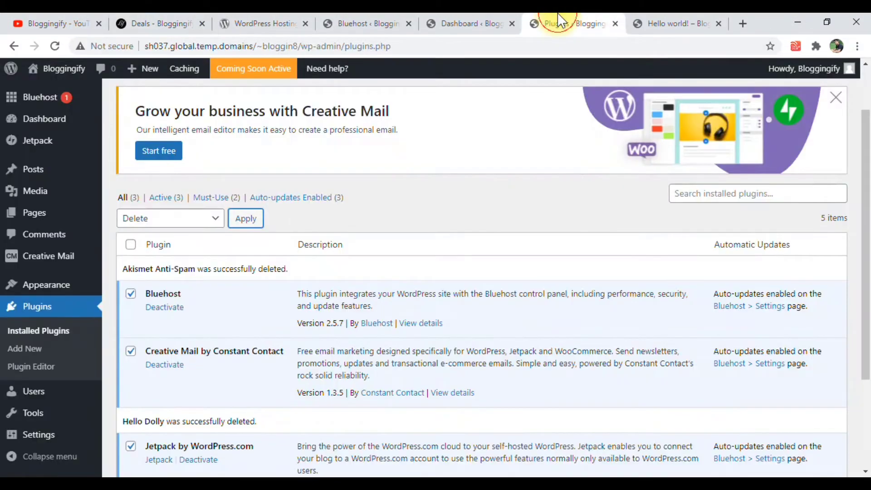
{"action": "scroll", "coordinate": [214, 337], "scroll_direction": "down", "scroll_amount": 2}
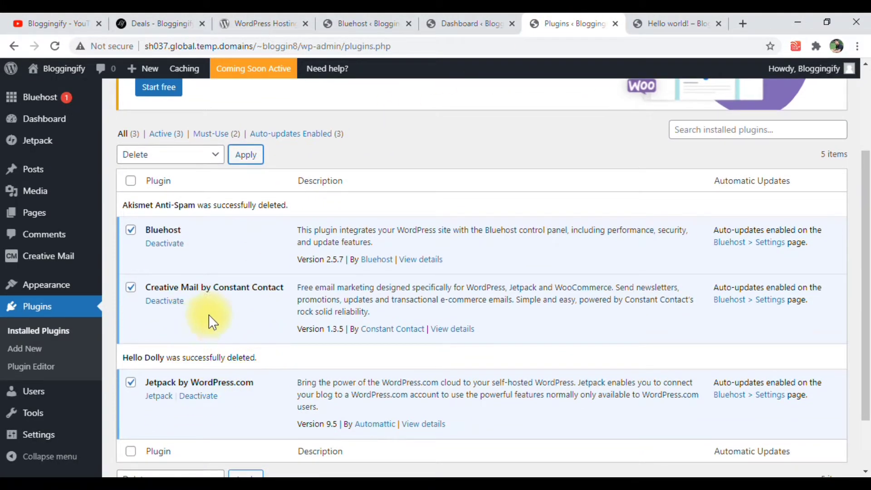
{"action": "left_click", "coordinate": [181, 159]}
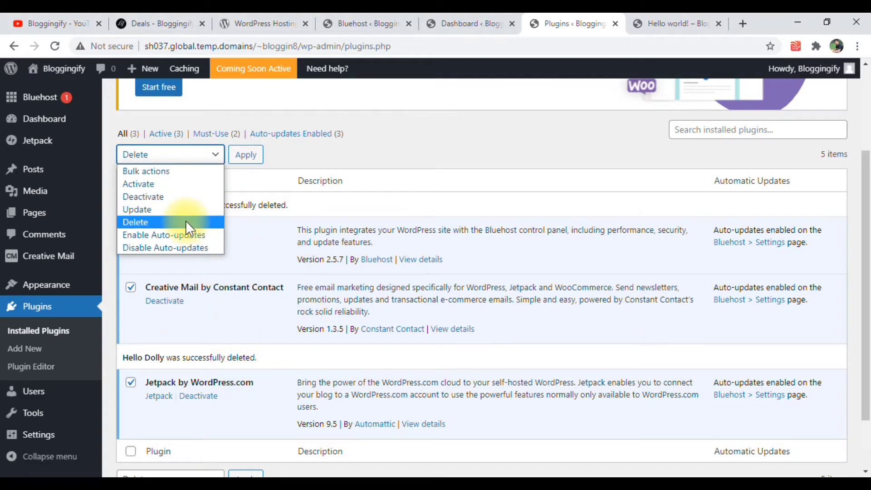
{"action": "left_click", "coordinate": [152, 196]}
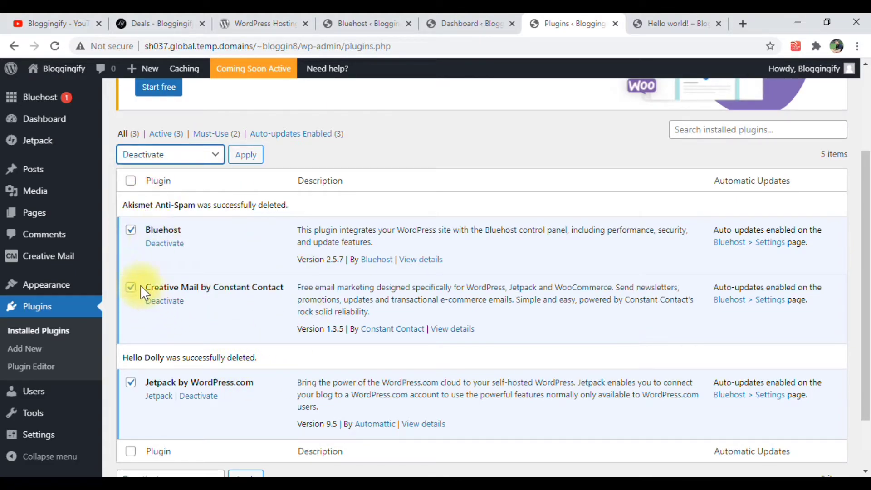
{"action": "left_click", "coordinate": [245, 157]}
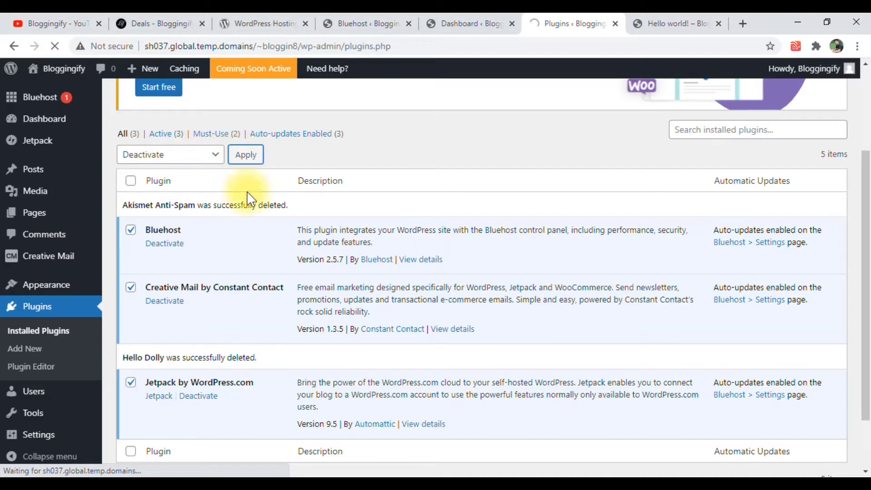
Select all the deactivated plugins, bulk delete them, and confirm the removal of their data
{"action": "scroll", "coordinate": [218, 329], "scroll_direction": "down", "scroll_amount": 2}
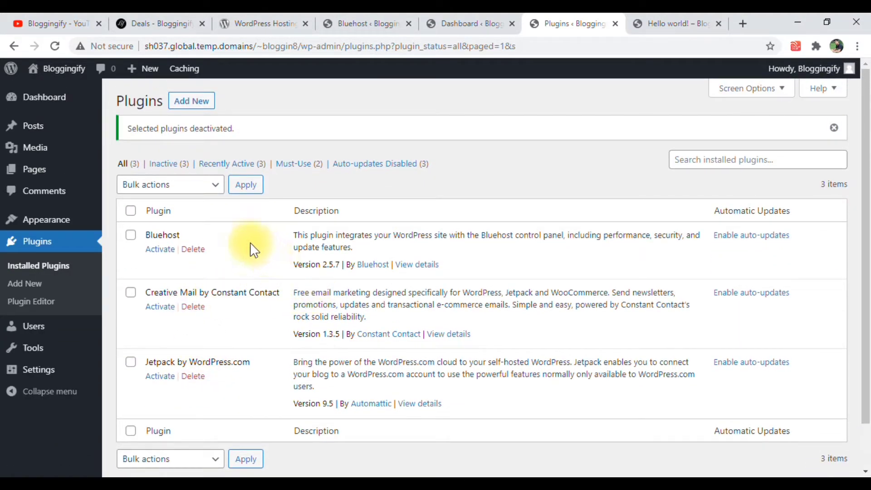
{"action": "left_click", "coordinate": [131, 211]}
{"action": "left_click", "coordinate": [153, 188]}
{"action": "left_click", "coordinate": [150, 251]}
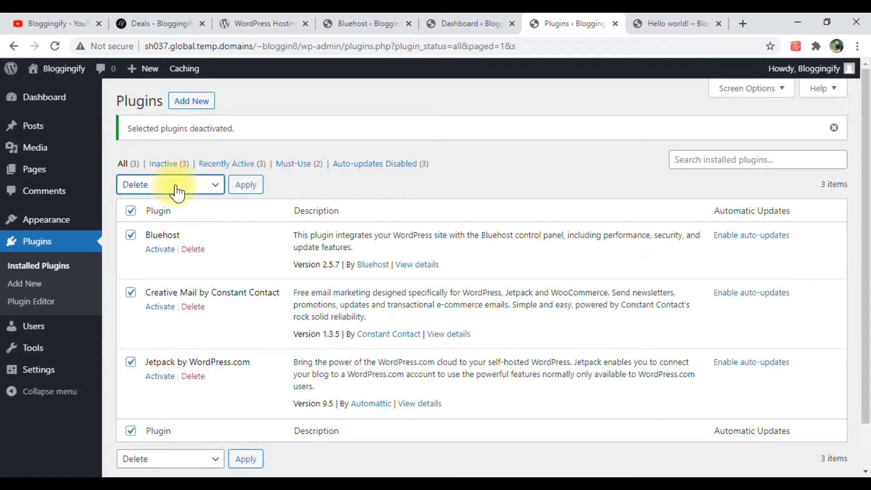
{"action": "left_click", "coordinate": [243, 187]}
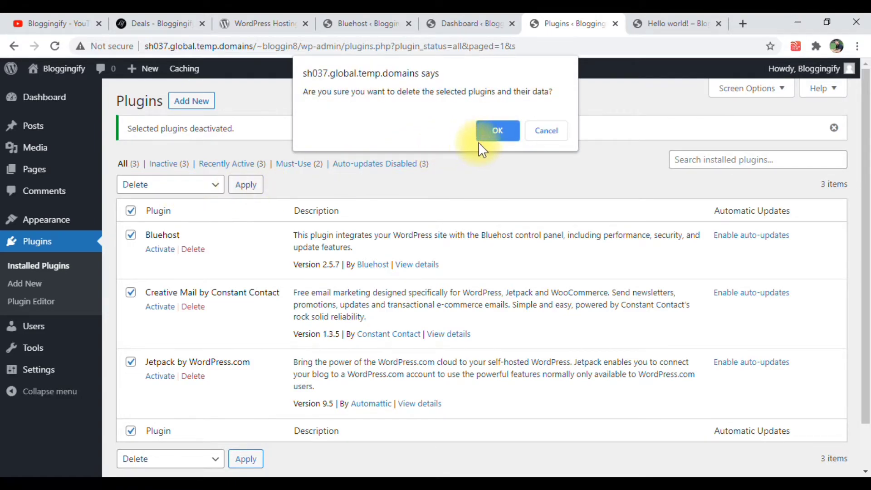
{"action": "left_click", "coordinate": [487, 131]}
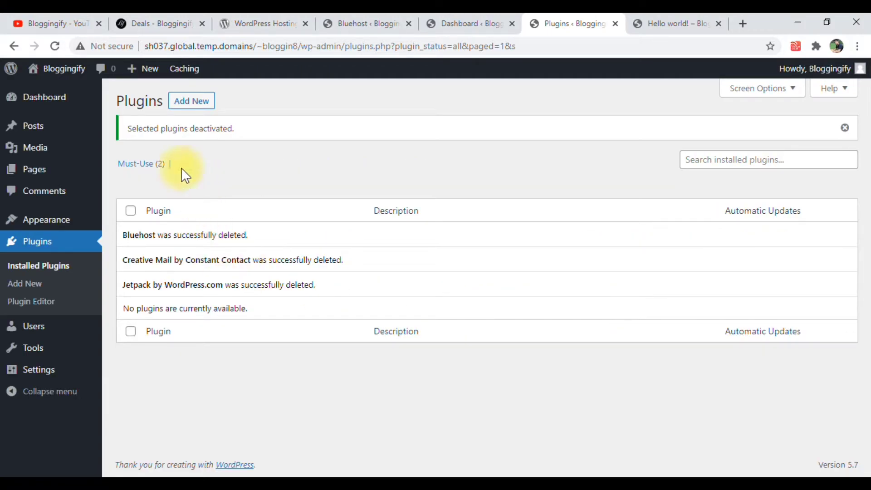
Refresh the installed plugins list and install Elementor Website Builder from the popular plugins available to add
{"action": "left_click", "coordinate": [52, 45]}
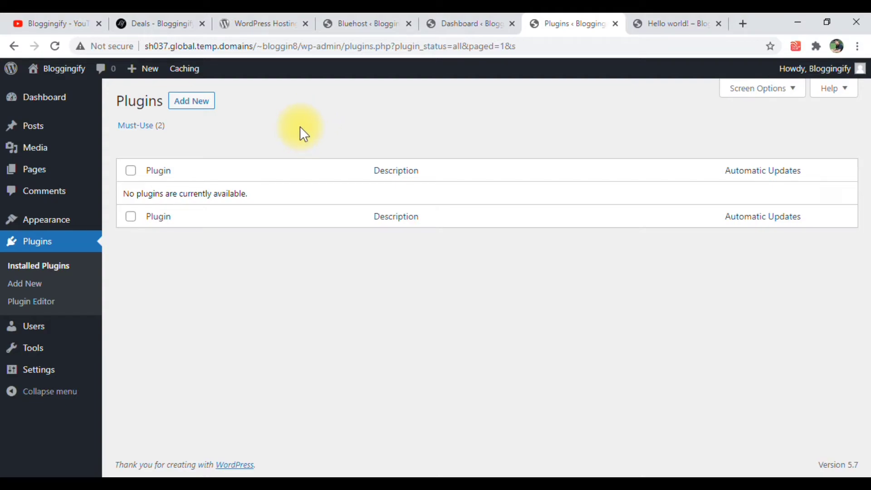
{"action": "left_click", "coordinate": [185, 101]}
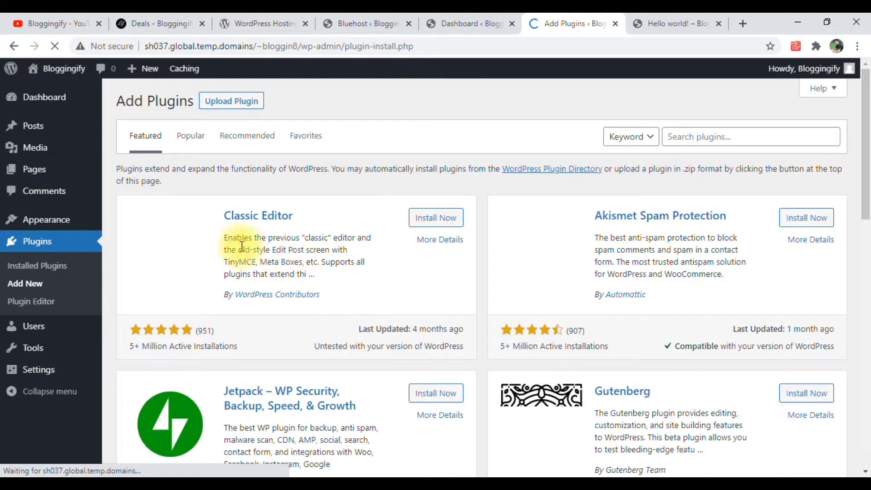
{"action": "scroll", "coordinate": [369, 221], "scroll_direction": "down", "scroll_amount": 1}
{"action": "scroll", "coordinate": [350, 272], "scroll_direction": "down", "scroll_amount": 8}
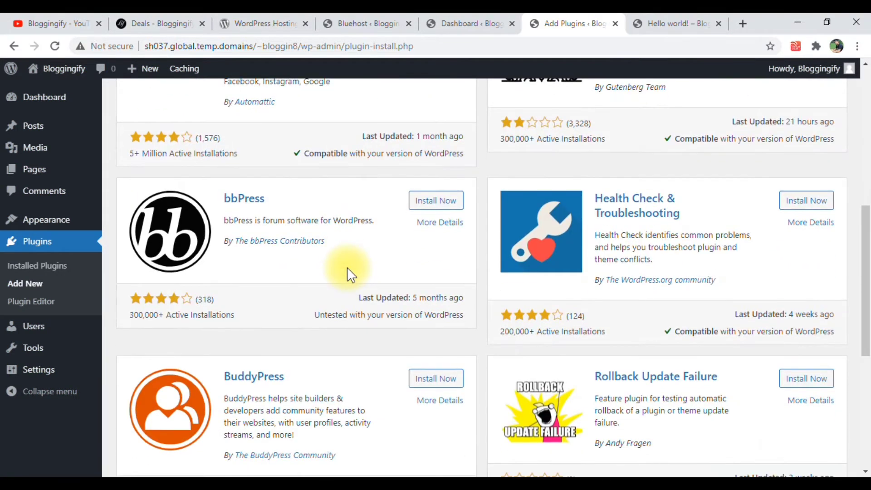
{"action": "scroll", "coordinate": [347, 272], "scroll_direction": "up", "scroll_amount": 11}
{"action": "scroll", "coordinate": [349, 272], "scroll_direction": "up", "scroll_amount": 1}
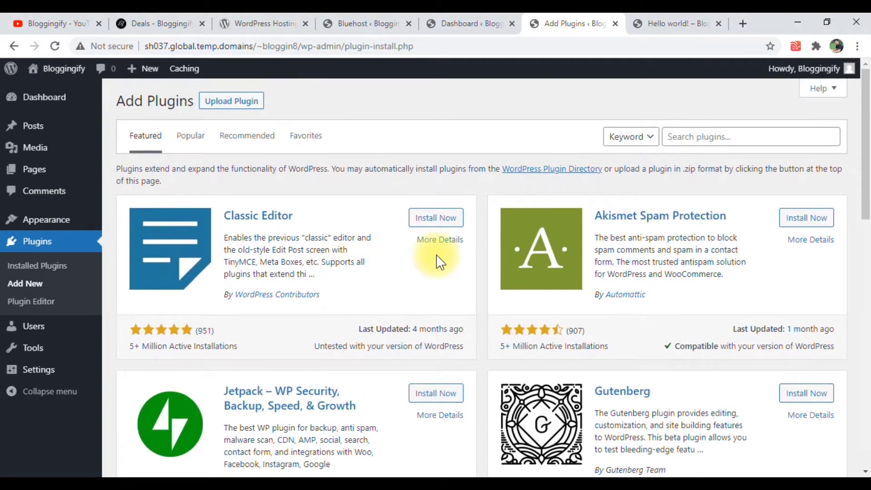
{"action": "left_click", "coordinate": [201, 139]}
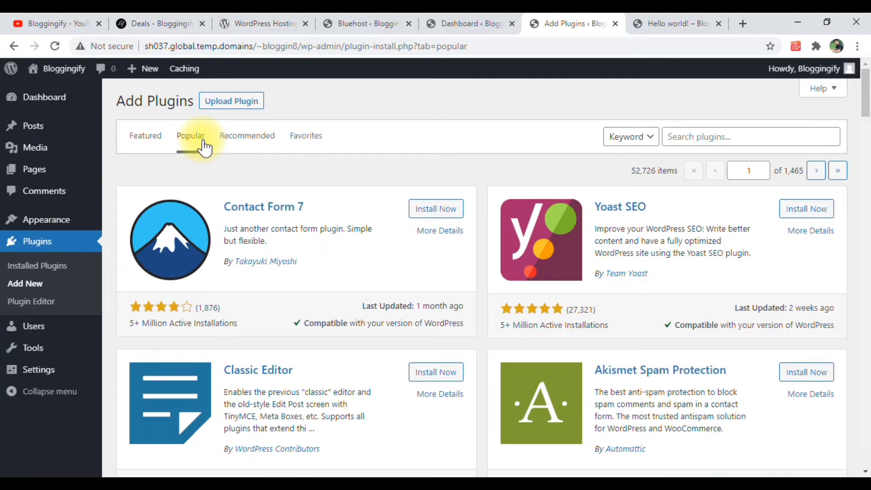
{"action": "scroll", "coordinate": [202, 146], "scroll_direction": "down", "scroll_amount": 8}
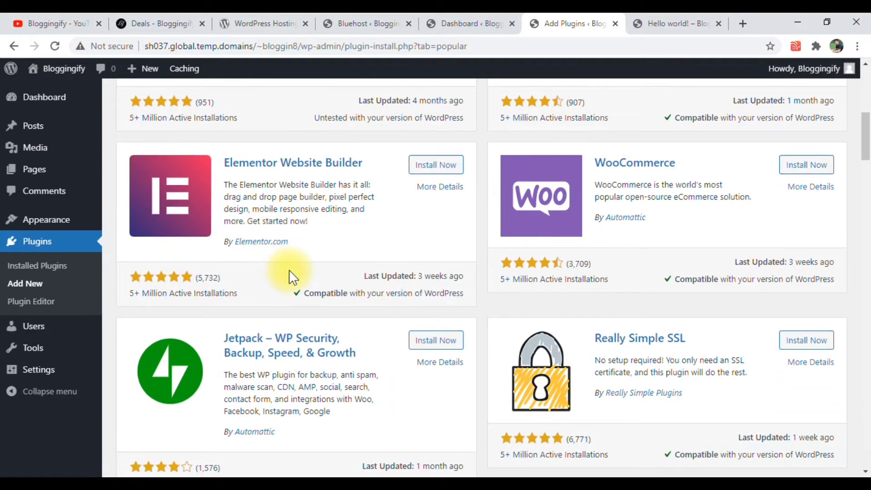
{"action": "scroll", "coordinate": [291, 274], "scroll_direction": "up", "scroll_amount": 3}
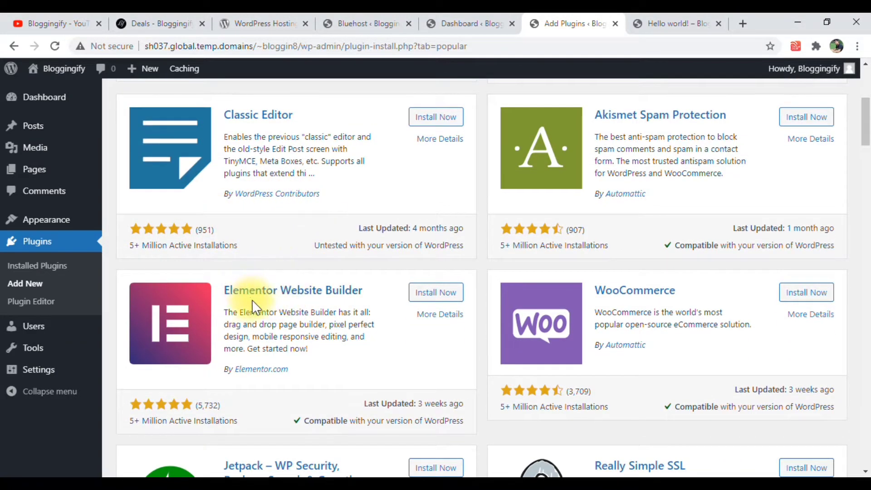
{"action": "left_click", "coordinate": [424, 295]}
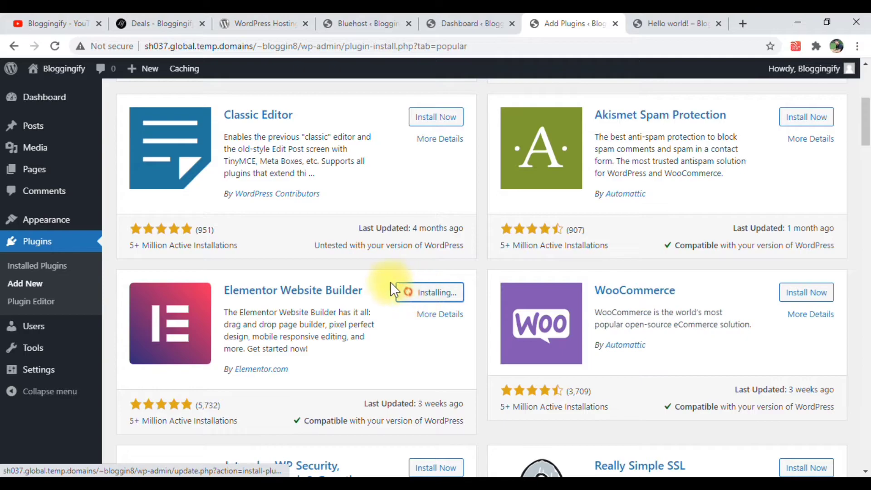
Switch to the Bloggingify Deals page and look at its Elementor page builder offer
{"action": "left_click", "coordinate": [181, 23]}
{"action": "scroll", "coordinate": [345, 199], "scroll_direction": "up", "scroll_amount": 13}
{"action": "scroll", "coordinate": [345, 222], "scroll_direction": "up", "scroll_amount": 10}
{"action": "left_click_drag", "start_coordinate": [866, 285], "coordinate": [867, 157]}
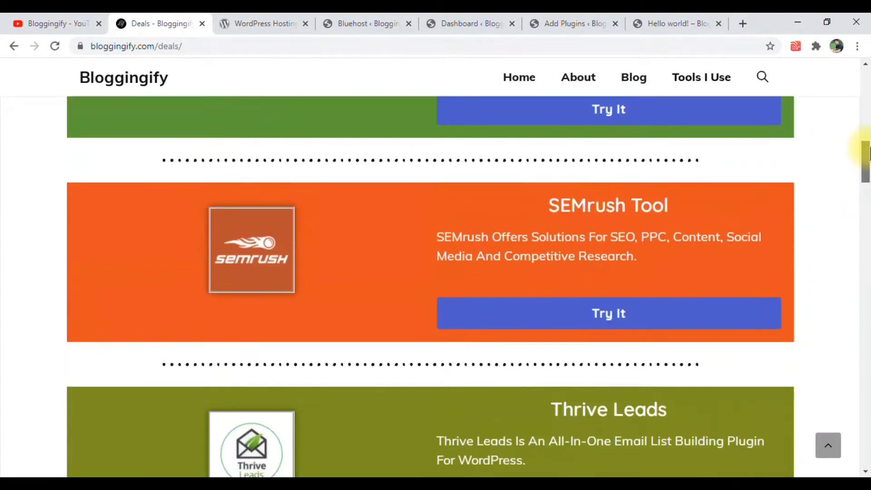
{"action": "scroll", "coordinate": [853, 204], "scroll_direction": "up", "scroll_amount": 6}
{"action": "scroll", "coordinate": [376, 255], "scroll_direction": "up", "scroll_amount": 10}
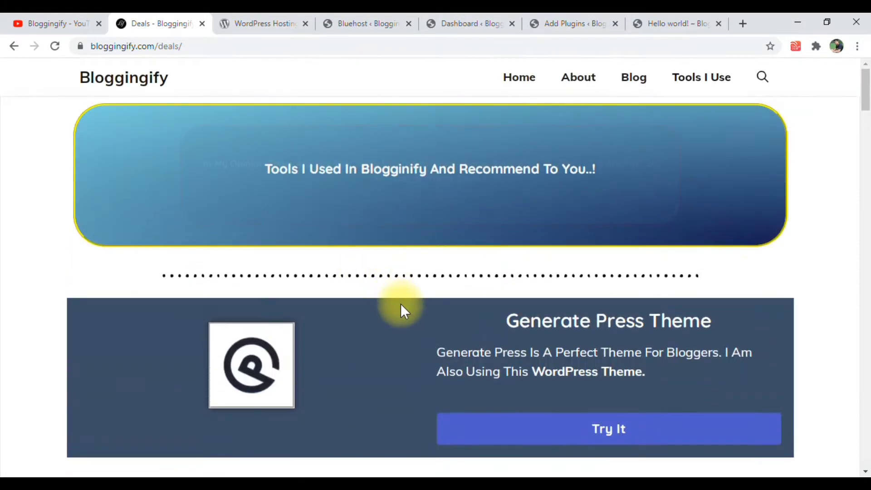
{"action": "scroll", "coordinate": [401, 304], "scroll_direction": "down", "scroll_amount": 5}
{"action": "left_click_drag", "start_coordinate": [496, 274], "coordinate": [540, 272]}
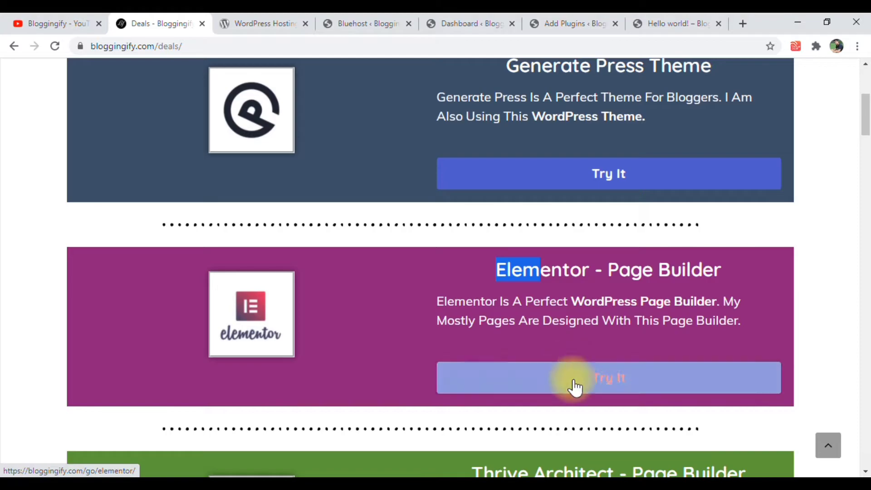
Return to the plugin installer, activate Elementor Website Builder and close its Getting Started page
{"action": "left_click", "coordinate": [603, 19]}
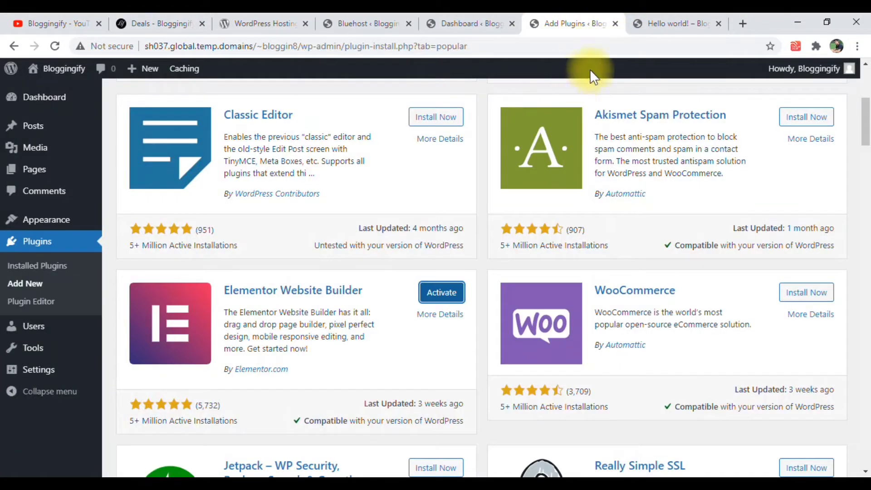
{"action": "left_click", "coordinate": [436, 292]}
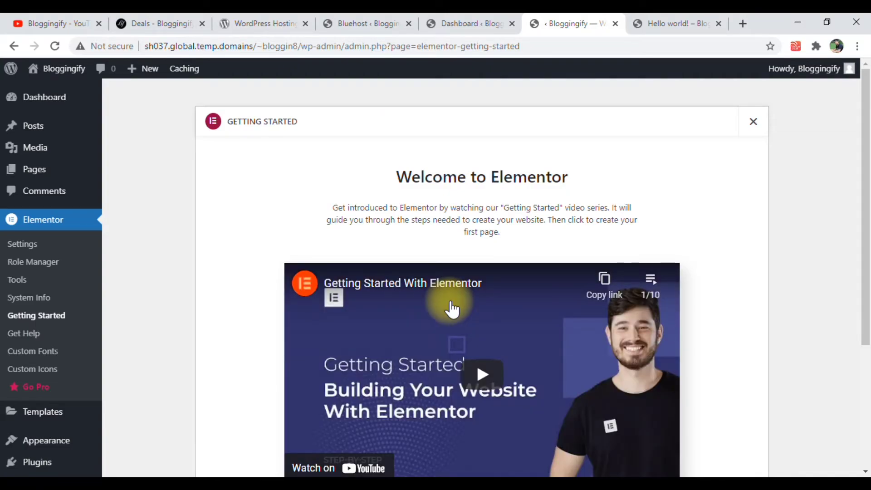
{"action": "scroll", "coordinate": [453, 310], "scroll_direction": "down", "scroll_amount": 4}
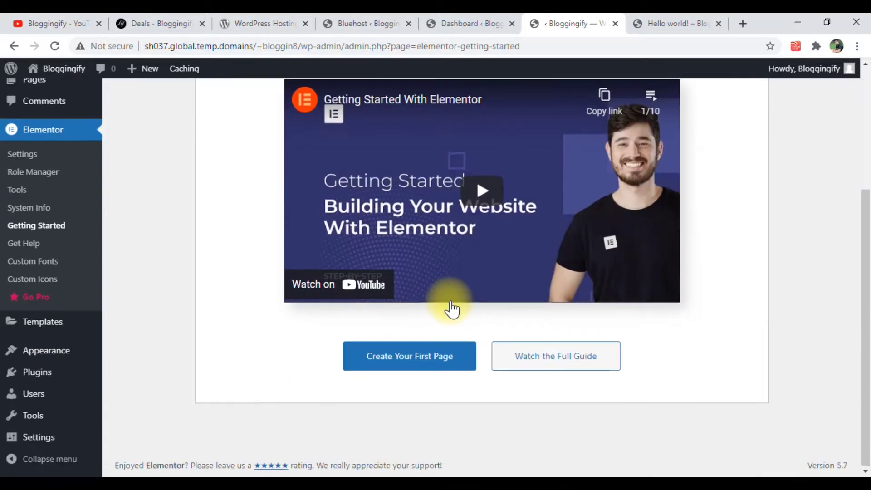
{"action": "scroll", "coordinate": [454, 304], "scroll_direction": "up", "scroll_amount": 4}
{"action": "left_click", "coordinate": [750, 122]}
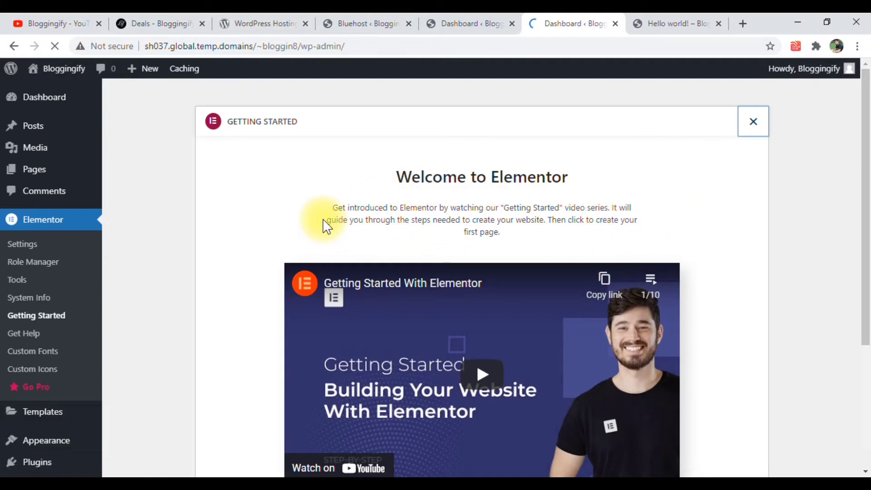
{"action": "scroll", "coordinate": [40, 315], "scroll_direction": "down", "scroll_amount": 3}
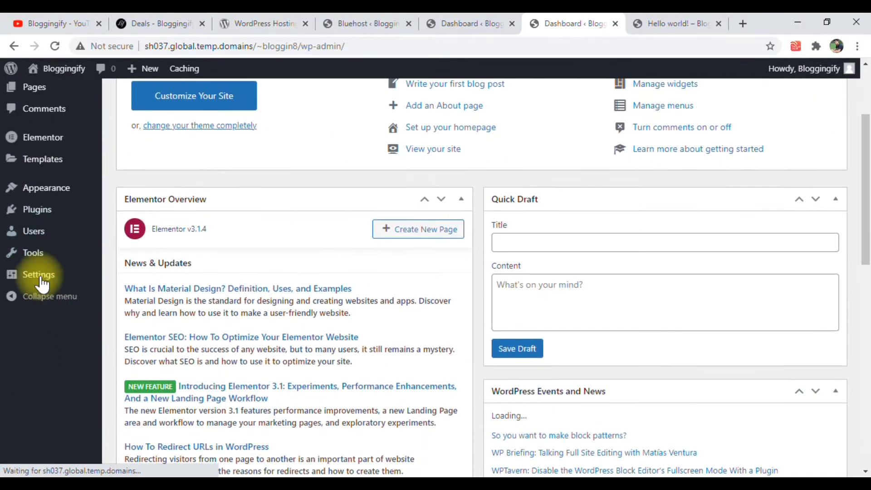
{"action": "scroll", "coordinate": [42, 285], "scroll_direction": "up", "scroll_amount": 2}
{"action": "scroll", "coordinate": [42, 293], "scroll_direction": "up", "scroll_amount": 1}
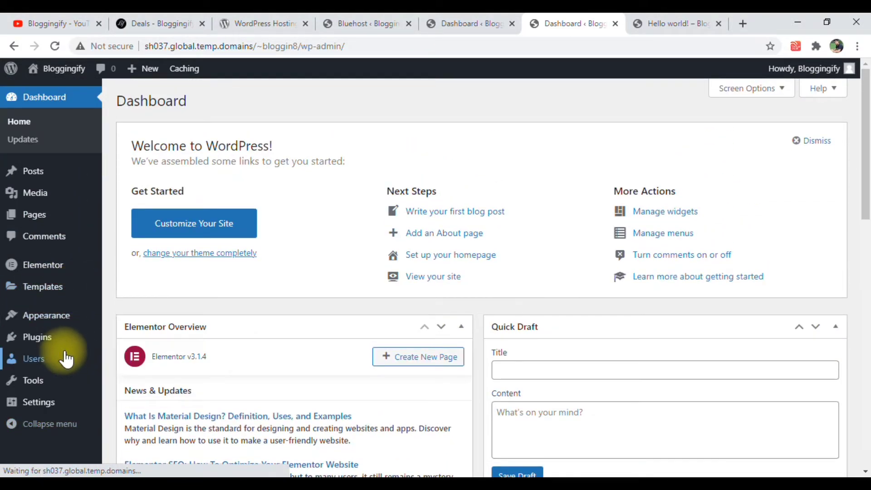
{"action": "mouse_move", "coordinate": [56, 349]}
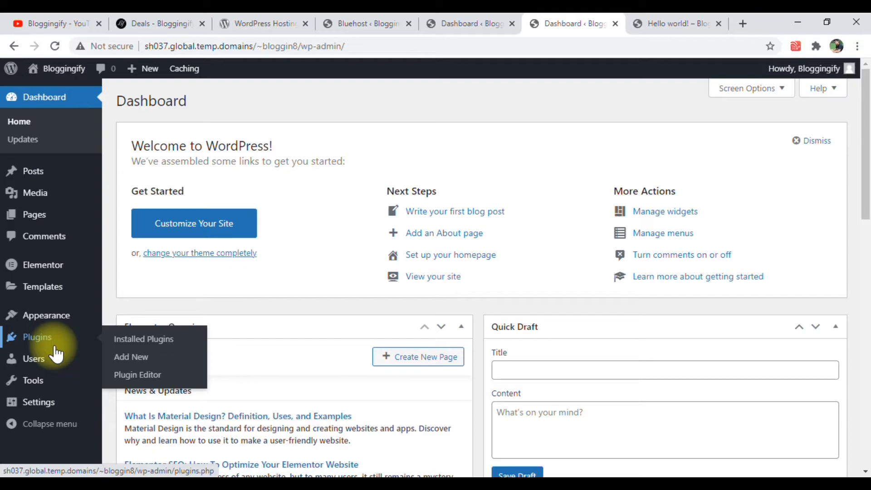
{"action": "mouse_move", "coordinate": [47, 269]}
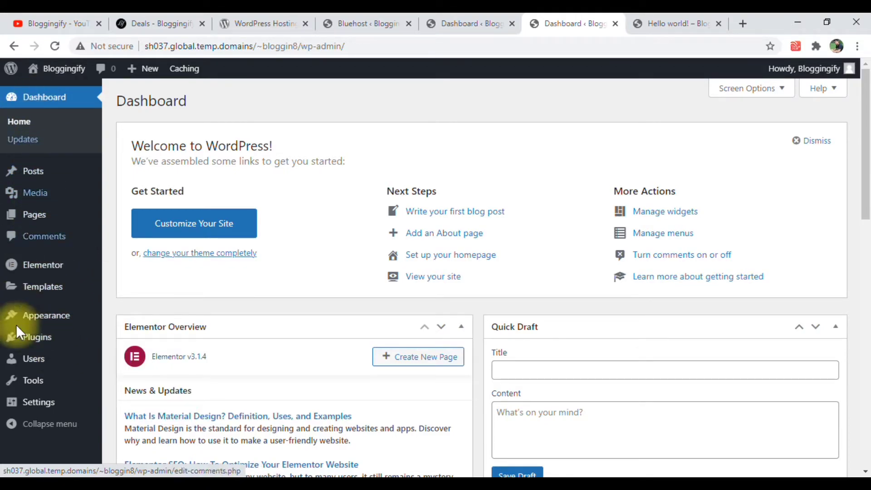
{"action": "mouse_move", "coordinate": [33, 414]}
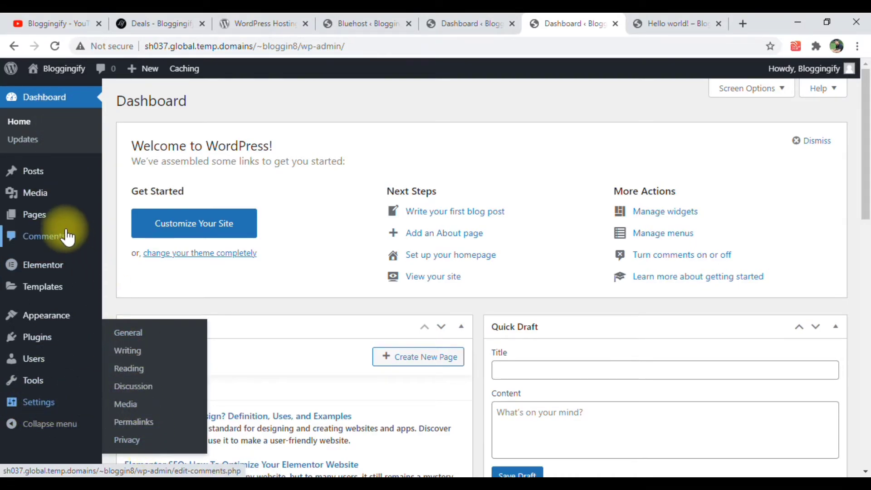
{"action": "mouse_move", "coordinate": [59, 196]}
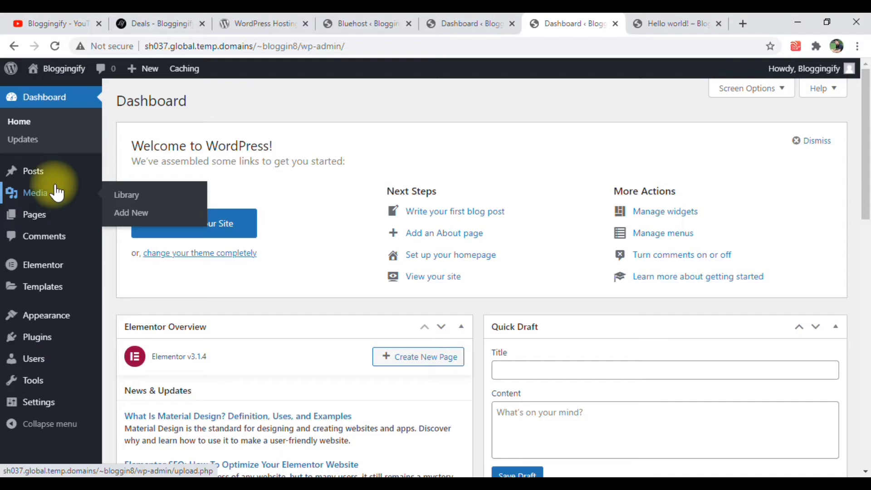
Open the list of all posts and move the "Hello world!" post to the trash with a bulk action
{"action": "mouse_move", "coordinate": [43, 173]}
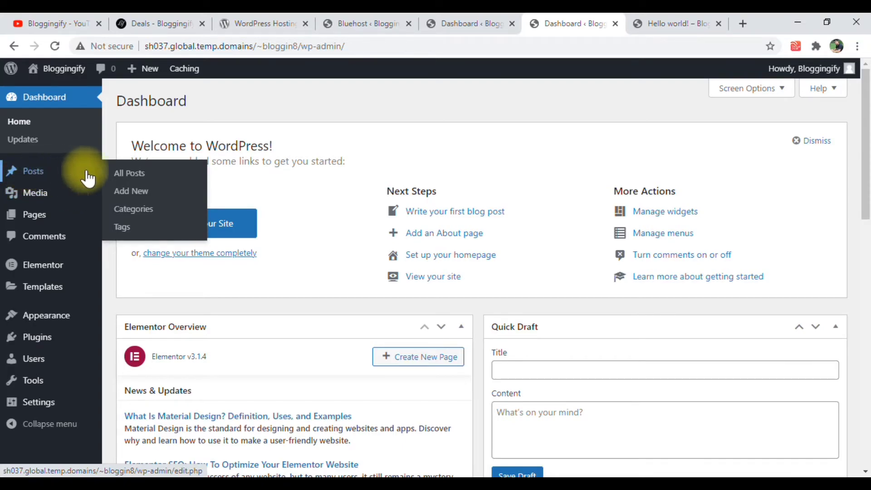
{"action": "left_click", "coordinate": [114, 175]}
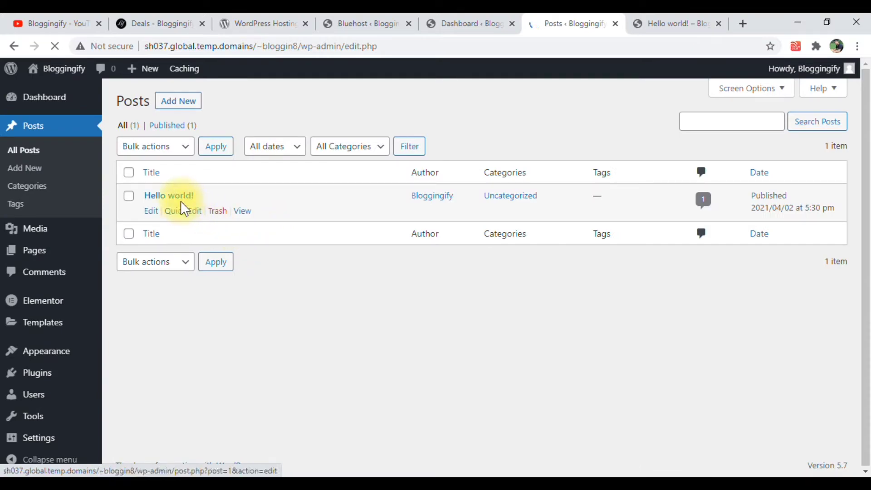
{"action": "left_click", "coordinate": [131, 199]}
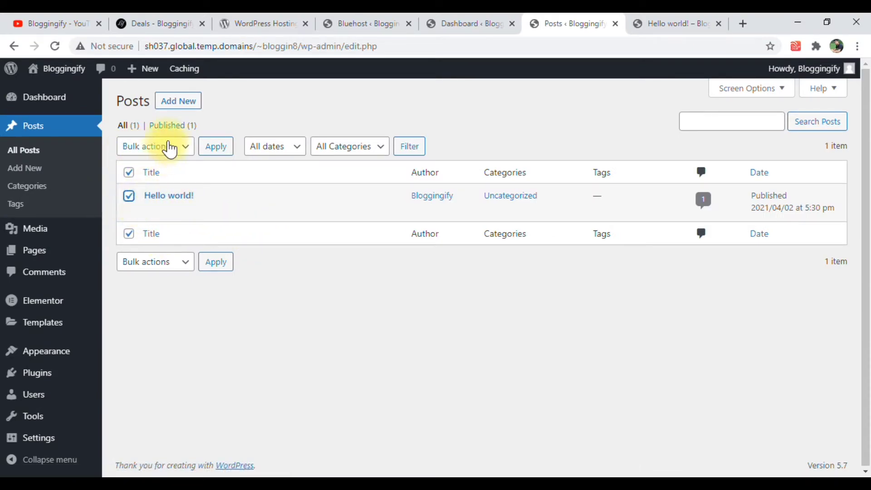
{"action": "left_click", "coordinate": [170, 147]}
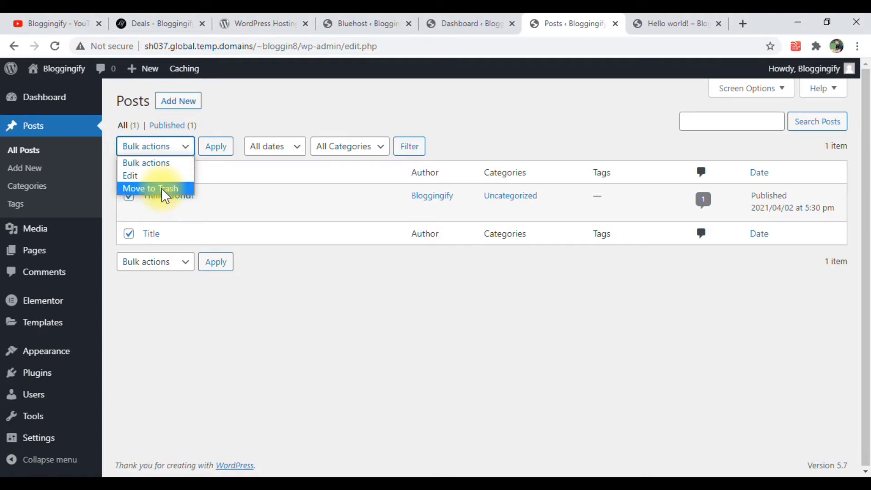
{"action": "left_click", "coordinate": [163, 189]}
{"action": "left_click", "coordinate": [204, 151]}
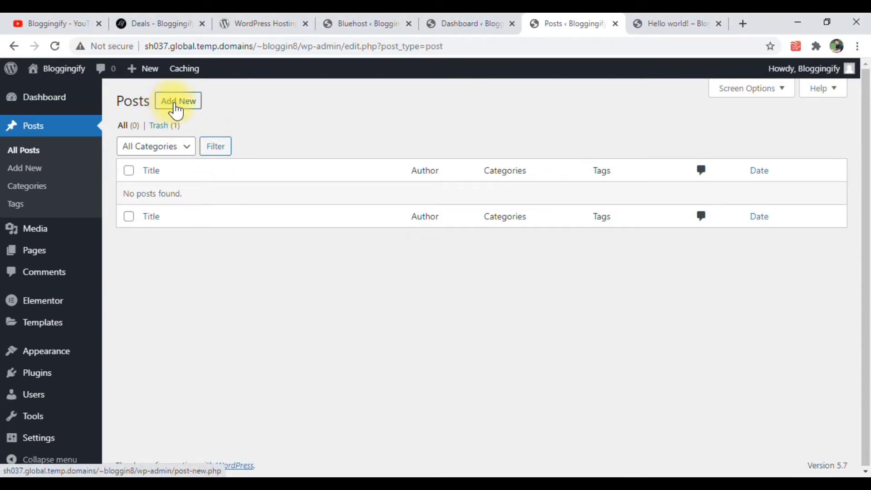
Start a new post and dismiss the block editor's welcome guide
{"action": "left_click", "coordinate": [175, 108]}
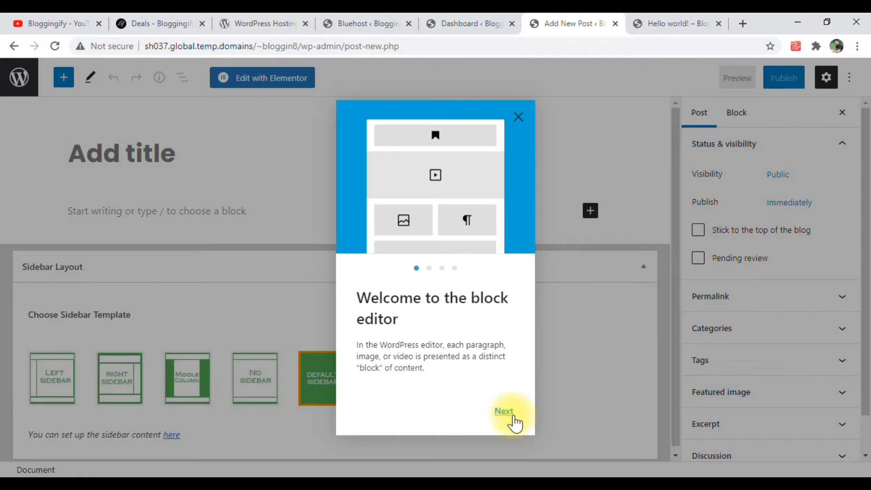
{"action": "left_click", "coordinate": [518, 118]}
{"action": "scroll", "coordinate": [266, 363], "scroll_direction": "down", "scroll_amount": 1}
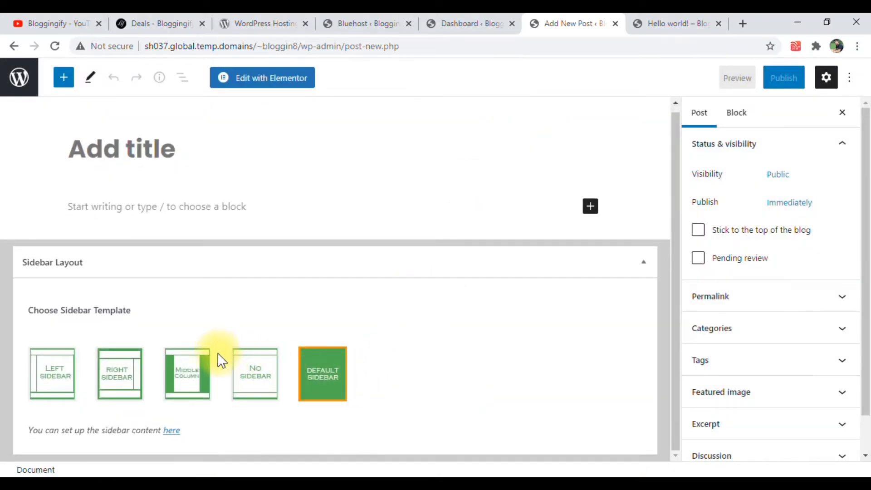
{"action": "scroll", "coordinate": [213, 372], "scroll_direction": "up", "scroll_amount": 1}
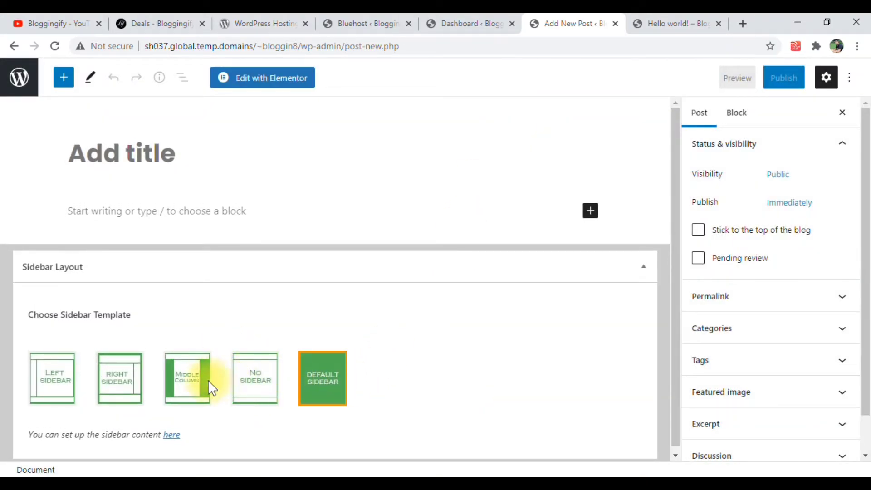
Try the left sidebar, right sidebar, middle column and no sidebar templates for the post, and reselect the default sidebar
{"action": "left_click", "coordinate": [61, 393]}
{"action": "left_click", "coordinate": [129, 393]}
{"action": "left_click", "coordinate": [196, 386]}
{"action": "left_click", "coordinate": [255, 393]}
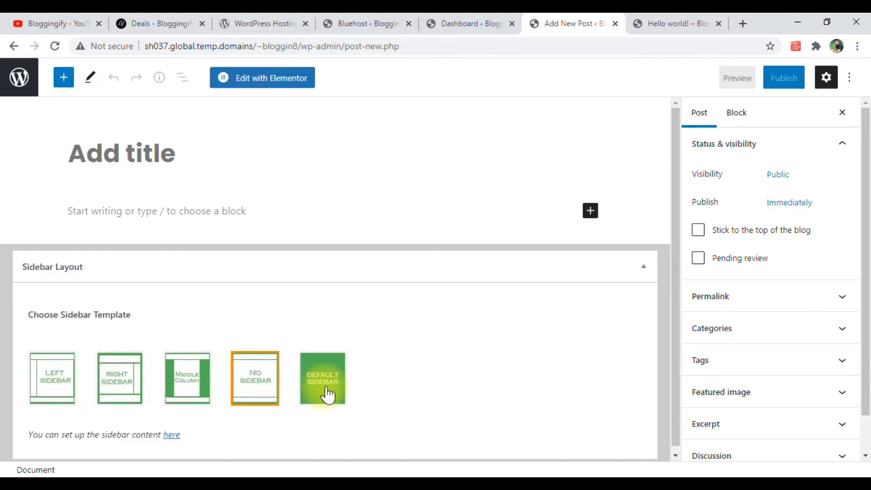
{"action": "left_click", "coordinate": [328, 395]}
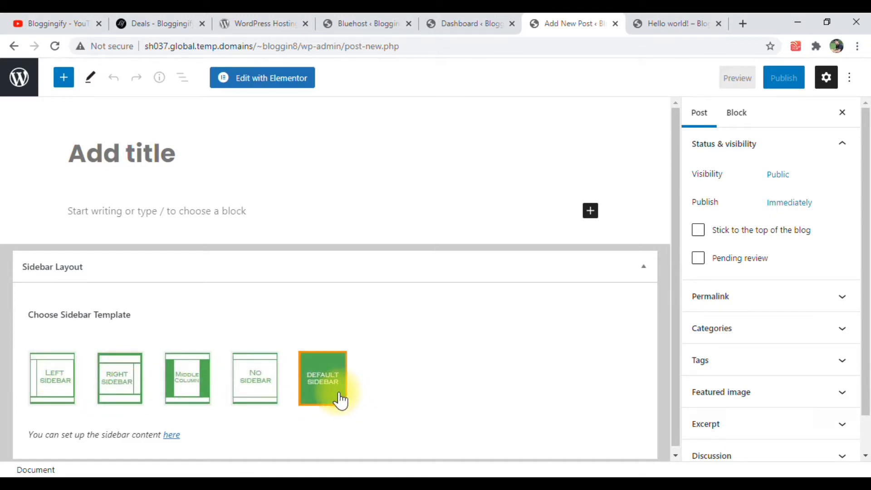
Look over the post settings and leave the Sidebar Layout section collapsed
{"action": "left_click", "coordinate": [635, 270]}
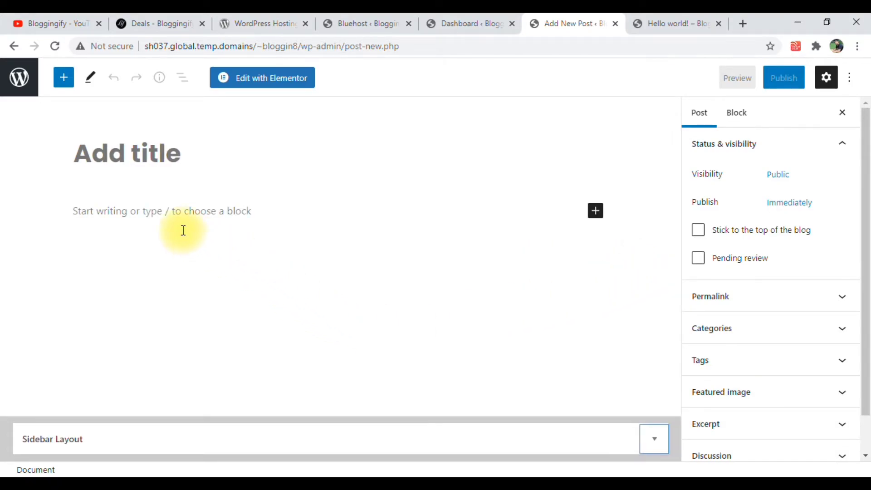
{"action": "left_click", "coordinate": [292, 440]}
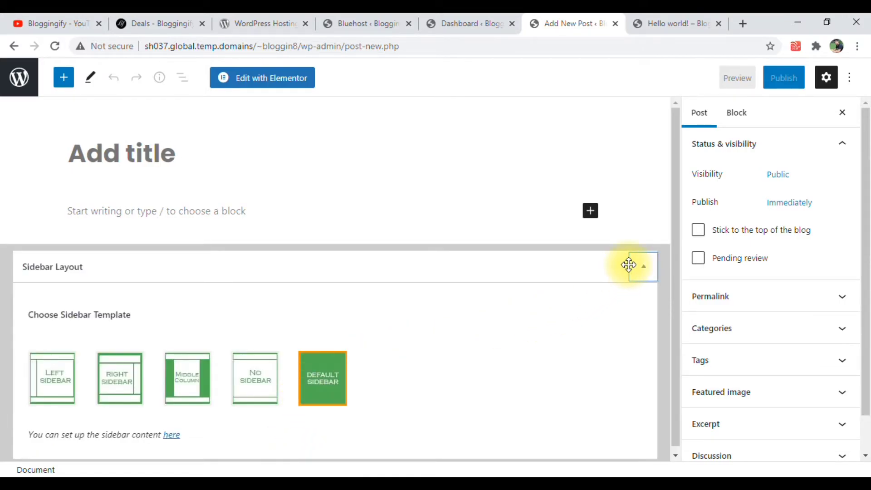
{"action": "scroll", "coordinate": [679, 311], "scroll_direction": "down", "scroll_amount": 1}
{"action": "scroll", "coordinate": [732, 360], "scroll_direction": "down", "scroll_amount": 1}
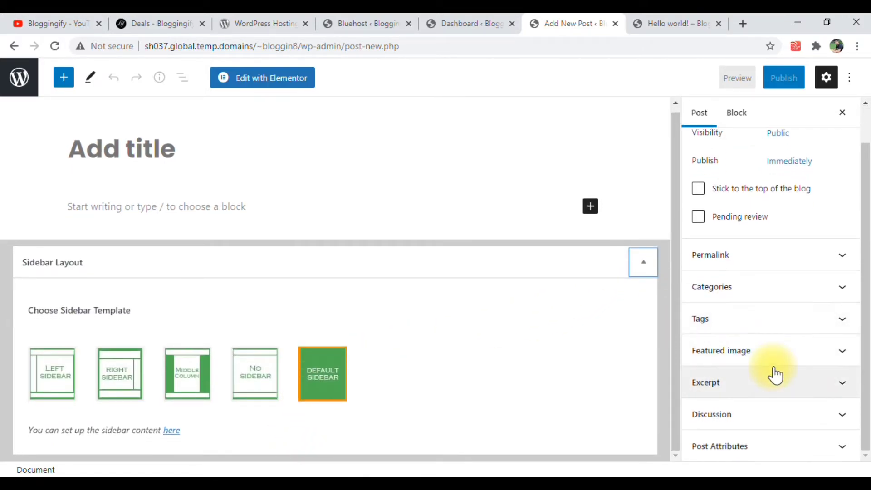
{"action": "left_click", "coordinate": [647, 269]}
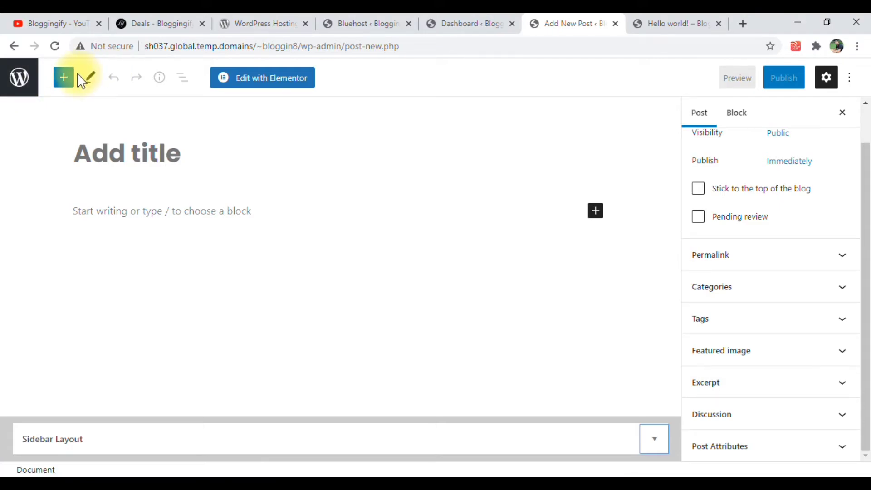
Look through the block library's text, media, design, widget and embed blocks
{"action": "left_click", "coordinate": [64, 79]}
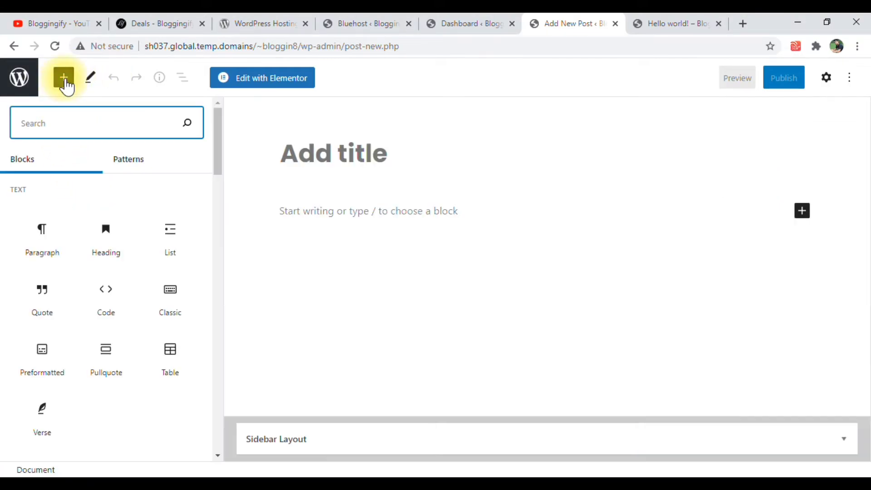
{"action": "scroll", "coordinate": [87, 300], "scroll_direction": "down", "scroll_amount": 5}
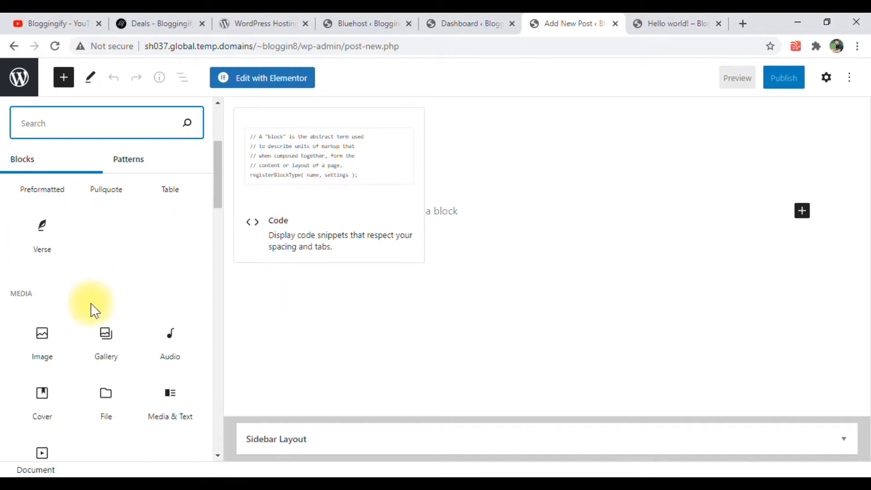
{"action": "scroll", "coordinate": [87, 319], "scroll_direction": "up", "scroll_amount": 5}
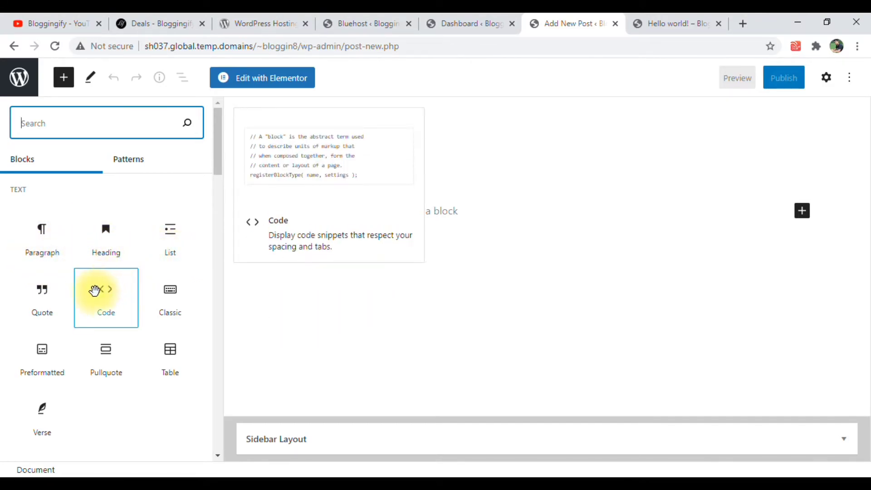
{"action": "scroll", "coordinate": [94, 291], "scroll_direction": "down", "scroll_amount": 3}
{"action": "scroll", "coordinate": [94, 292], "scroll_direction": "down", "scroll_amount": 8}
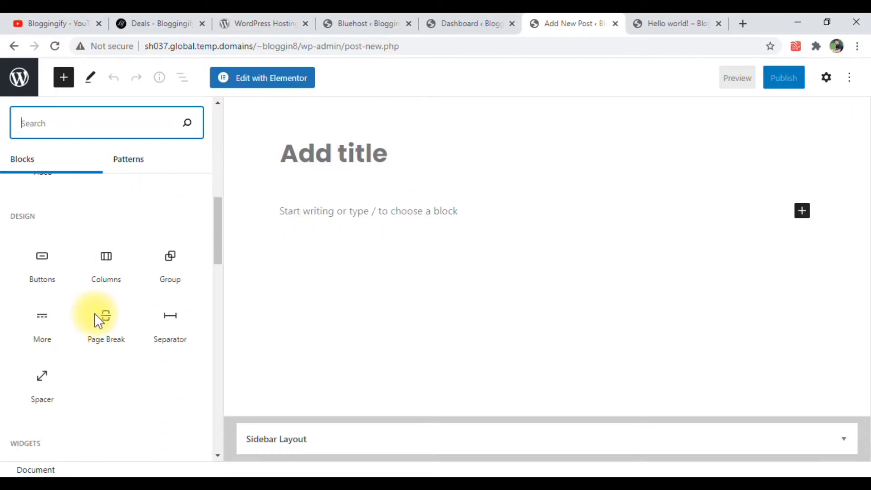
{"action": "scroll", "coordinate": [53, 245], "scroll_direction": "down", "scroll_amount": 4}
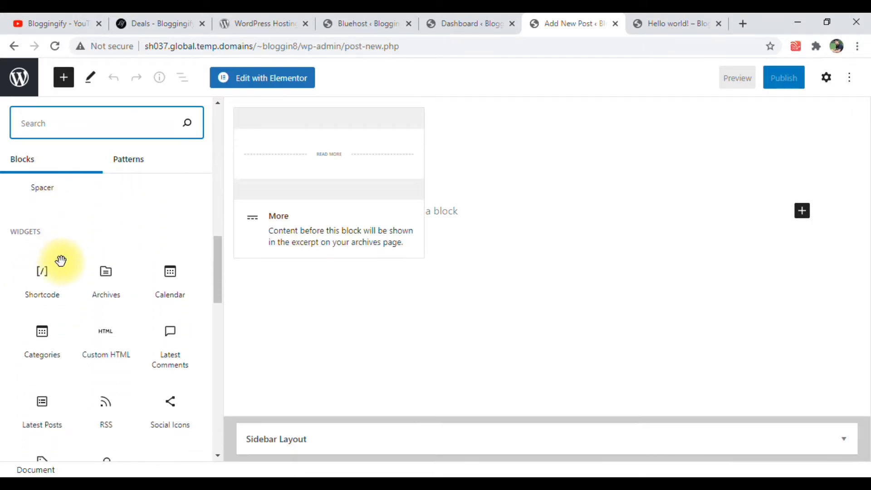
{"action": "scroll", "coordinate": [107, 318], "scroll_direction": "down", "scroll_amount": 6}
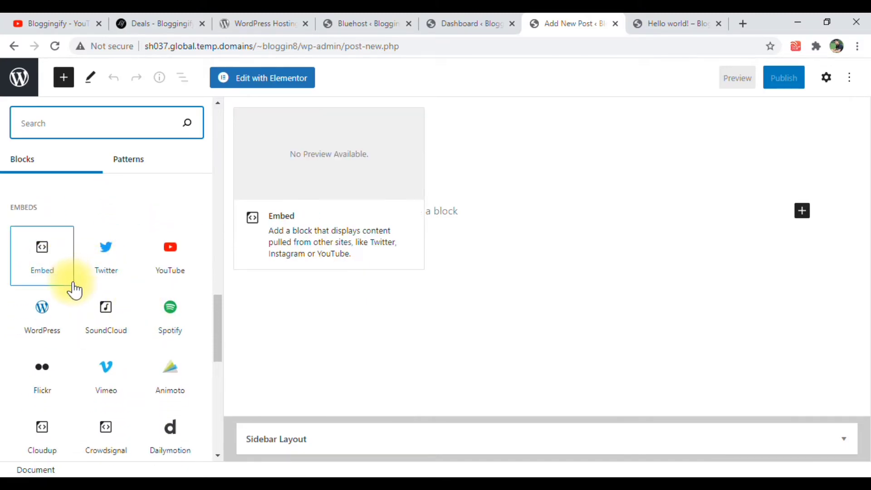
{"action": "scroll", "coordinate": [91, 293], "scroll_direction": "down", "scroll_amount": 4}
{"action": "scroll", "coordinate": [105, 300], "scroll_direction": "up", "scroll_amount": 14}
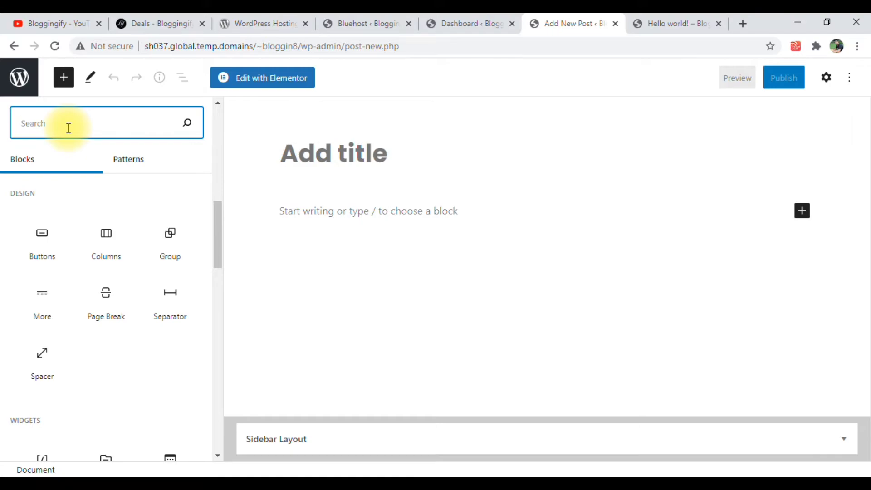
Search the block library for "html", clear the search and close the library
{"action": "type", "text": "html"}
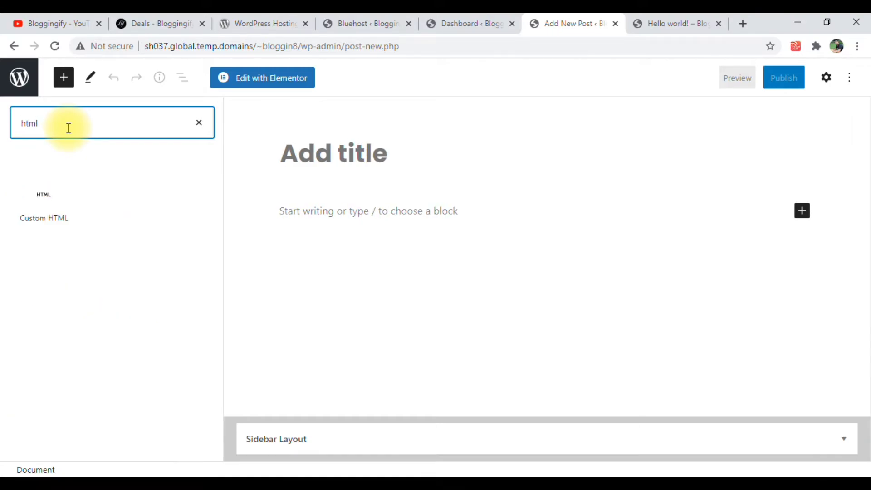
{"action": "double_click", "coordinate": [68, 128]}
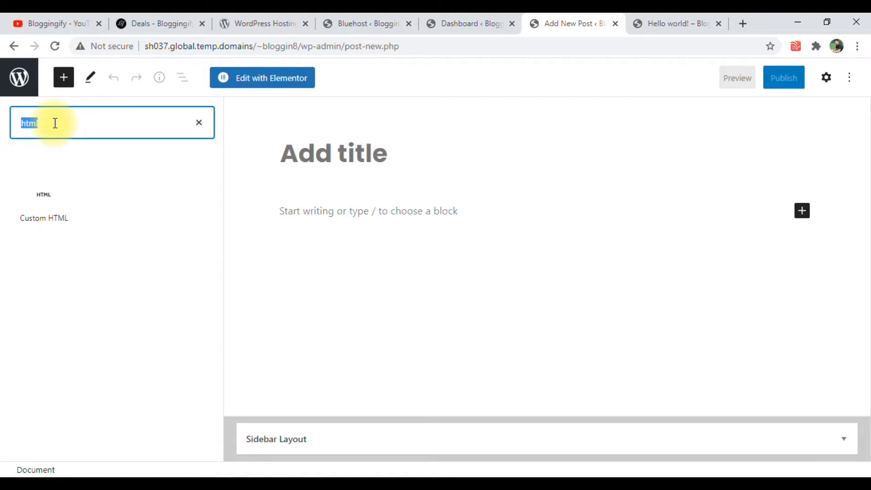
{"action": "key", "text": "BackSpace"}
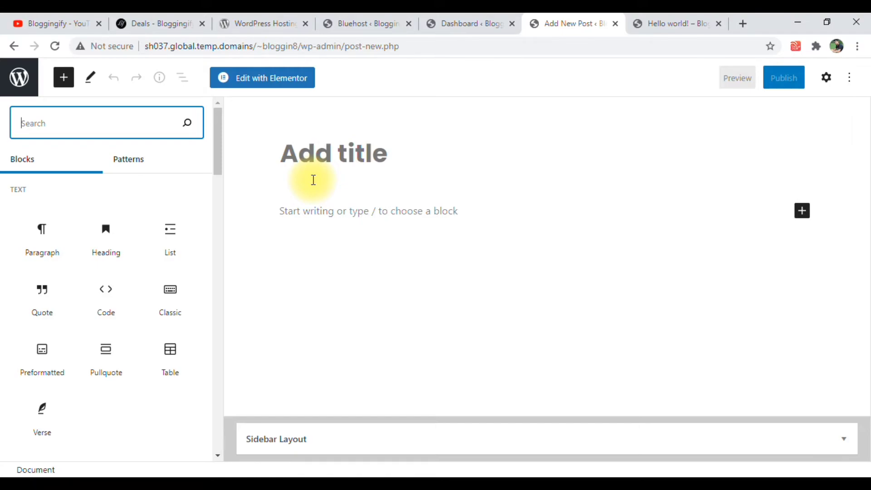
{"action": "left_click", "coordinate": [327, 142]}
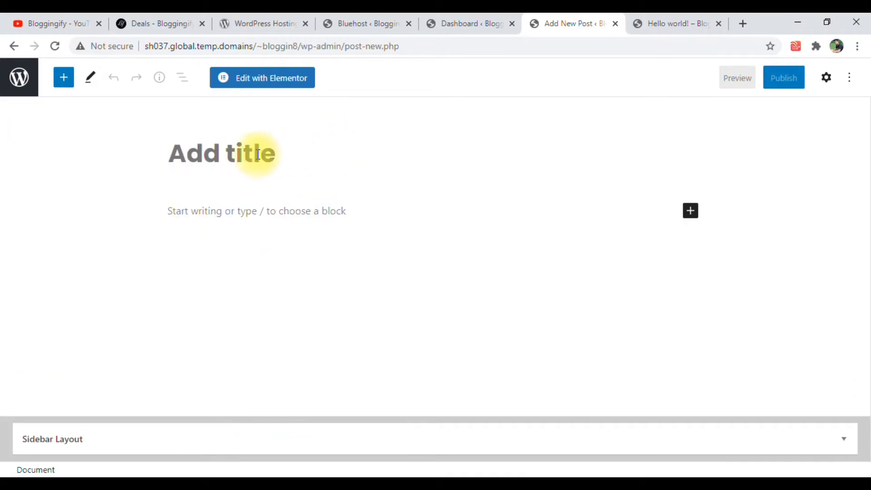
Start an empty paragraph block in the post body and display the post settings
{"action": "left_click", "coordinate": [289, 215]}
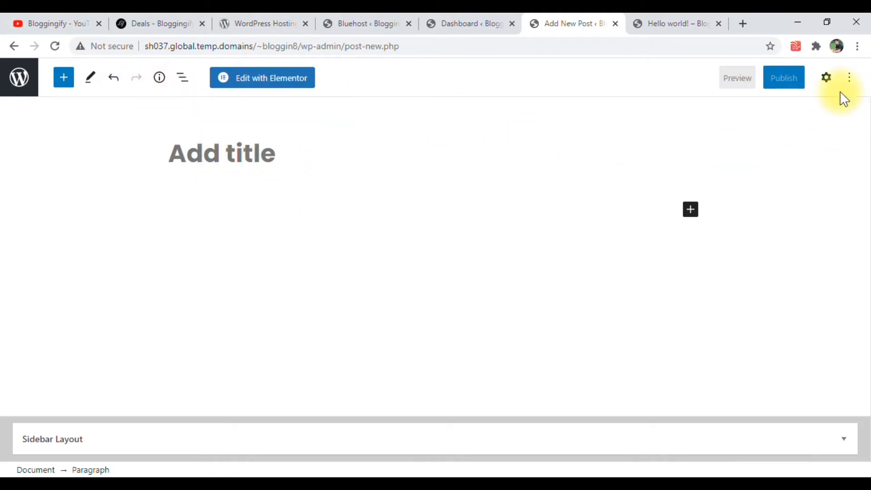
{"action": "left_click", "coordinate": [826, 78]}
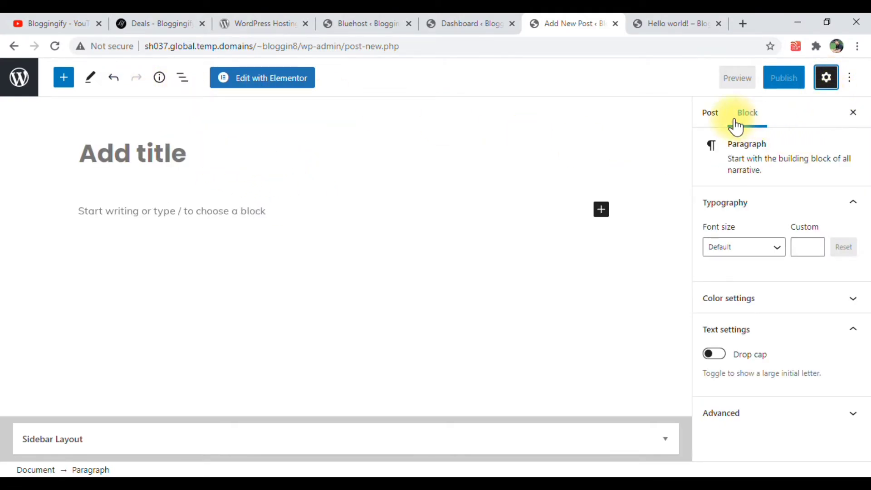
{"action": "left_click", "coordinate": [718, 116]}
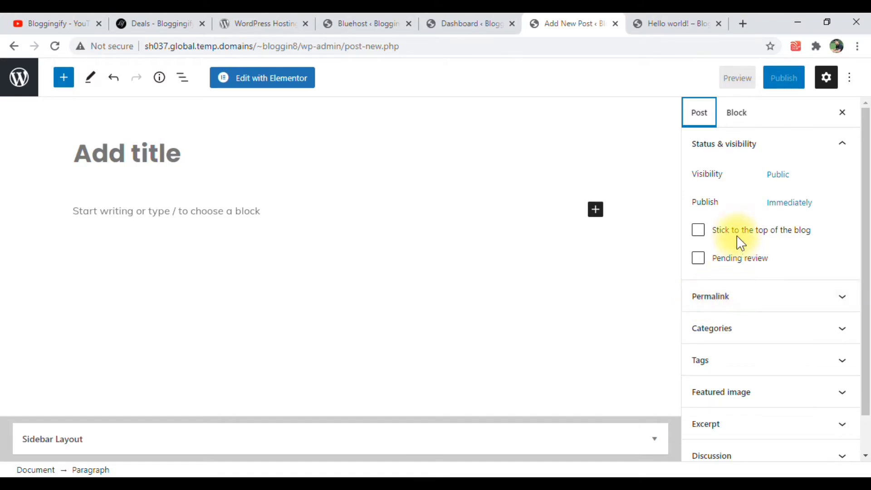
{"action": "scroll", "coordinate": [729, 271], "scroll_direction": "down", "scroll_amount": 1}
{"action": "scroll", "coordinate": [721, 258], "scroll_direction": "down", "scroll_amount": 1}
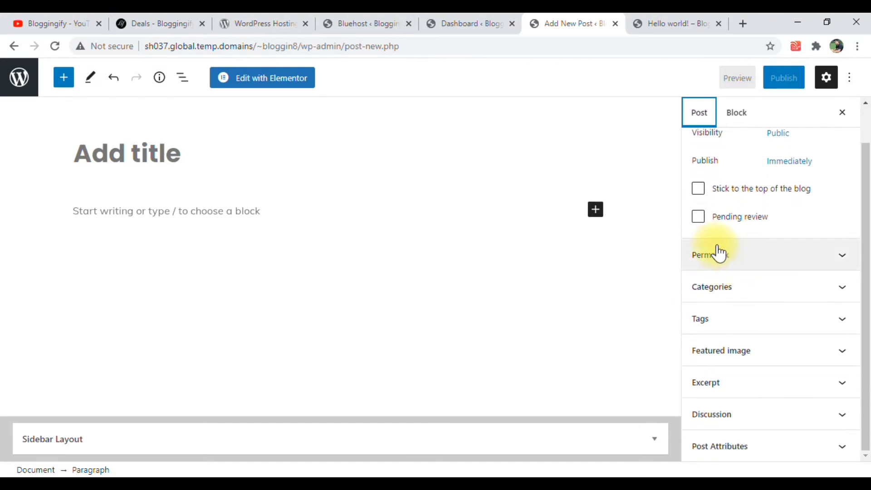
Expand the post's Permalink, Categories, Tags, Featured image, Excerpt, Discussion and Post Attributes settings to examine their options
{"action": "left_click", "coordinate": [716, 265]}
{"action": "scroll", "coordinate": [727, 273], "scroll_direction": "down", "scroll_amount": 1}
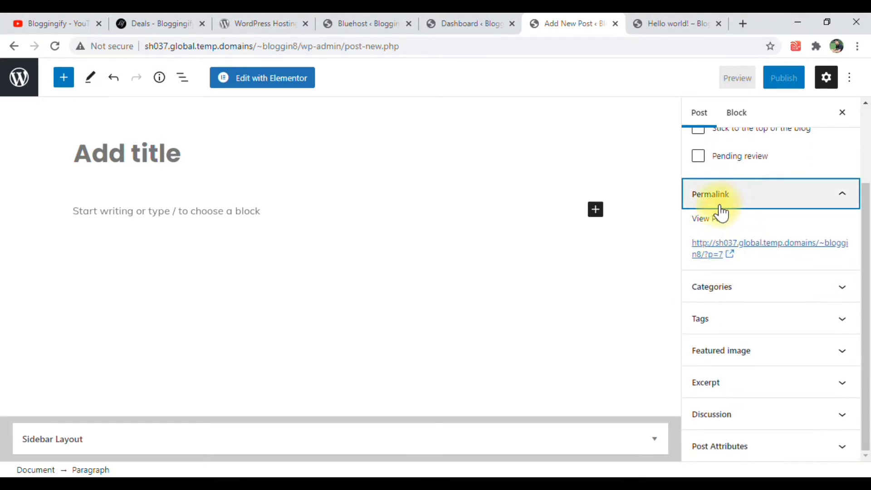
{"action": "left_click", "coordinate": [727, 288]}
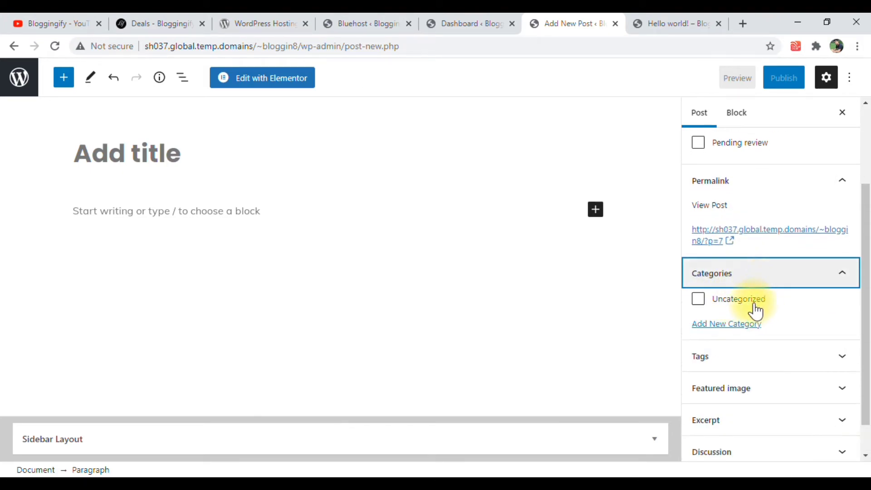
{"action": "scroll", "coordinate": [740, 318], "scroll_direction": "down", "scroll_amount": 1}
{"action": "left_click", "coordinate": [736, 327]}
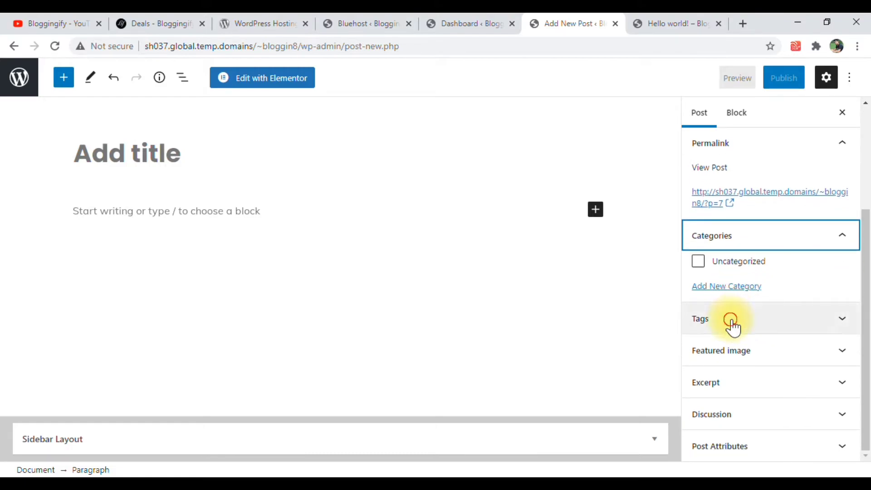
{"action": "scroll", "coordinate": [738, 336], "scroll_direction": "down", "scroll_amount": 1}
{"action": "left_click", "coordinate": [739, 350]}
{"action": "scroll", "coordinate": [739, 349], "scroll_direction": "down", "scroll_amount": 2}
{"action": "left_click", "coordinate": [744, 385]}
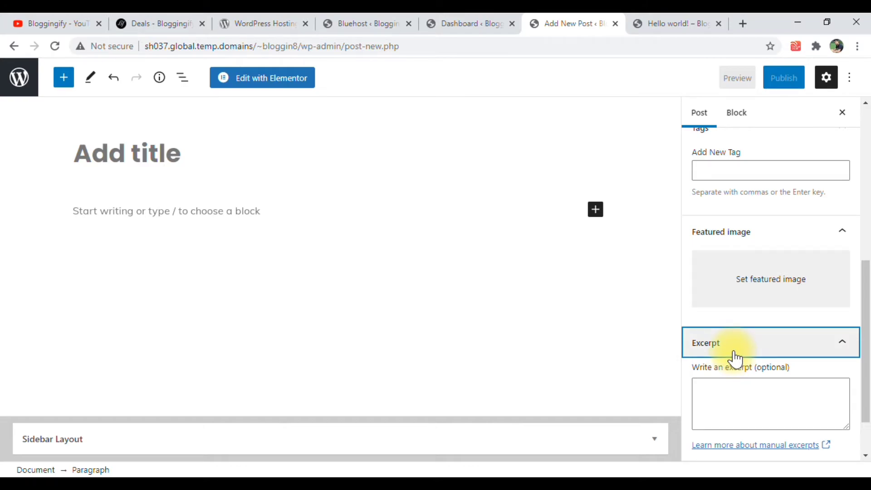
{"action": "scroll", "coordinate": [735, 360], "scroll_direction": "down", "scroll_amount": 1}
{"action": "left_click", "coordinate": [745, 414]}
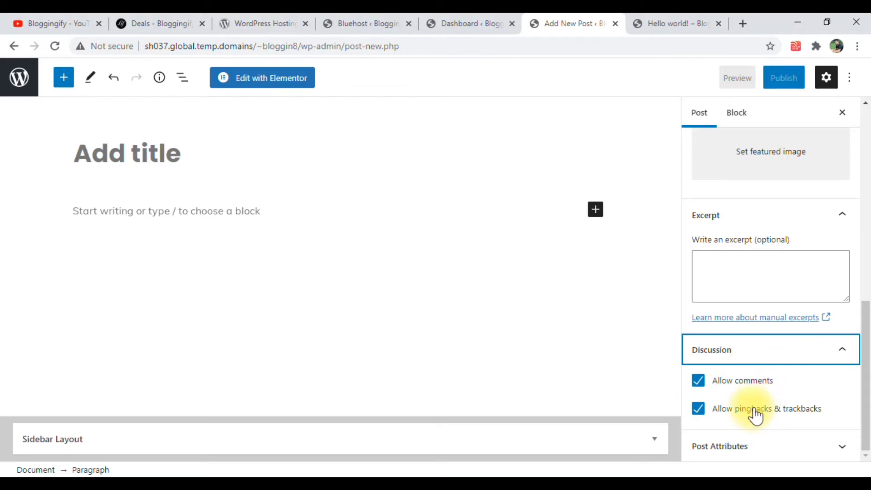
{"action": "left_click", "coordinate": [740, 444]}
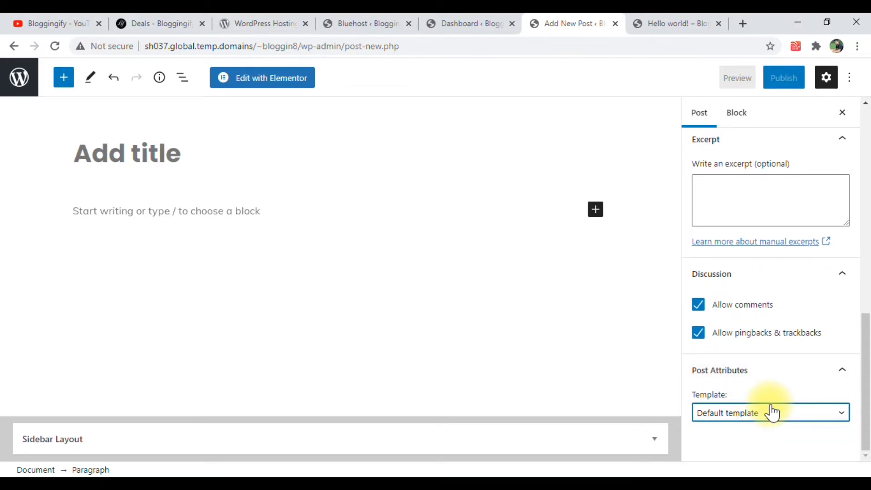
Look over the post template options without changing the template, and view the paragraph's block settings
{"action": "left_click", "coordinate": [771, 413]}
{"action": "left_click", "coordinate": [772, 413]}
{"action": "left_click", "coordinate": [770, 415]}
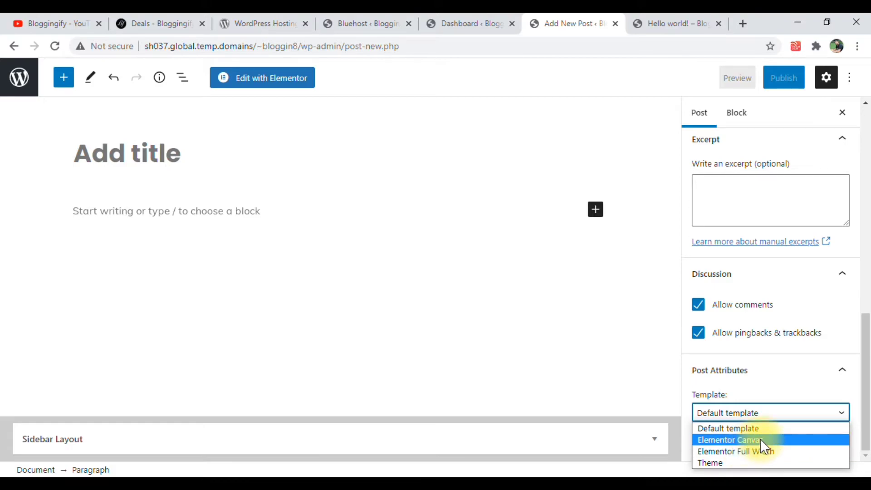
{"action": "scroll", "coordinate": [776, 376], "scroll_direction": "up", "scroll_amount": 10}
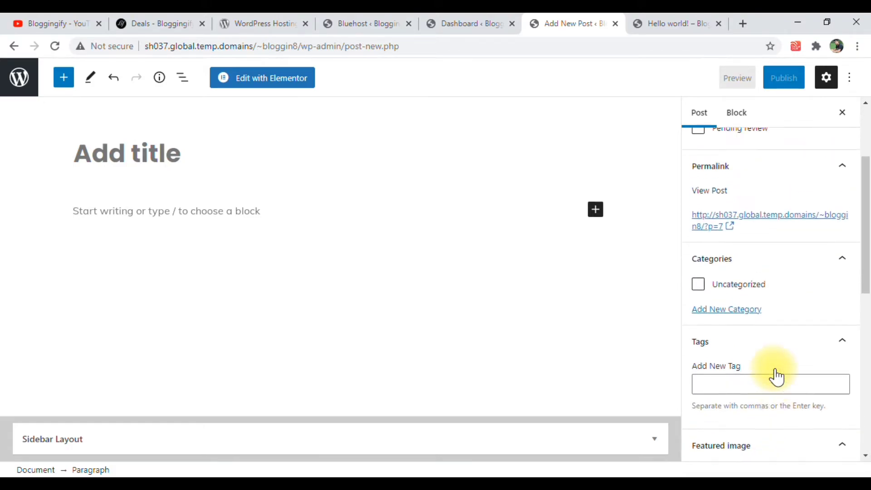
{"action": "left_click", "coordinate": [744, 117]}
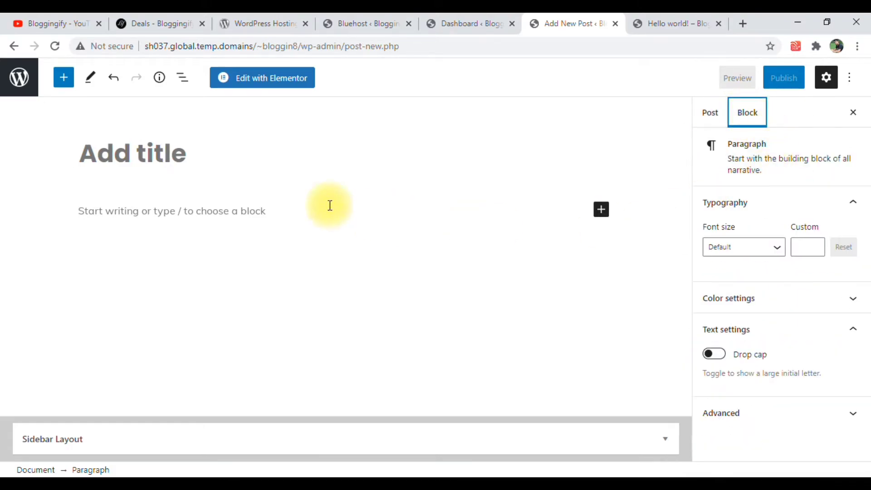
{"action": "left_click", "coordinate": [189, 207]}
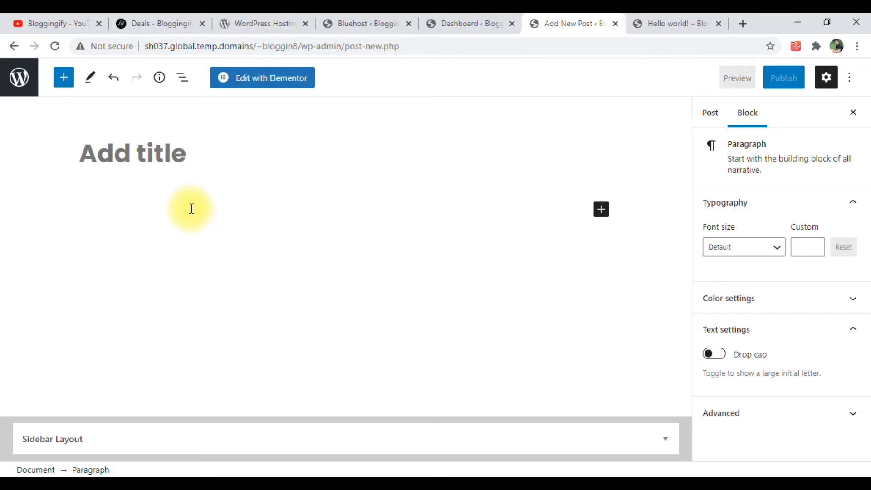
Title the post "How To Write A Blog Post?"
{"action": "left_click", "coordinate": [192, 162]}
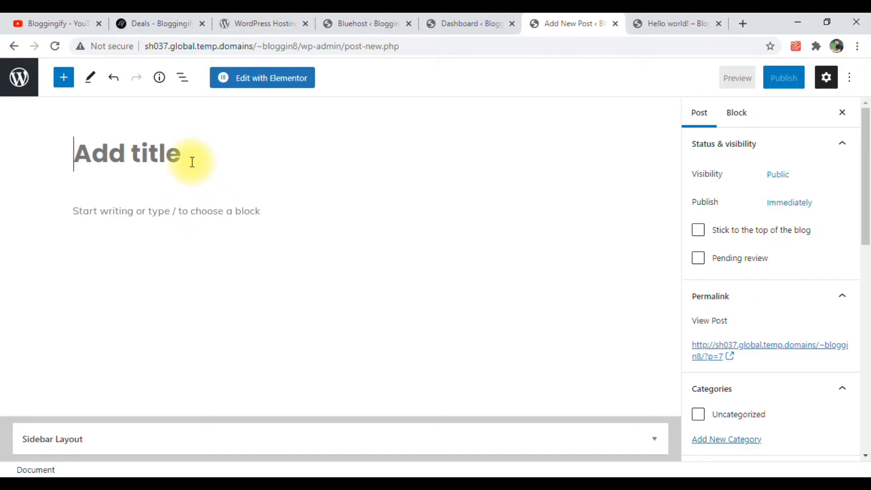
{"action": "type", "text": "hOW tO"}
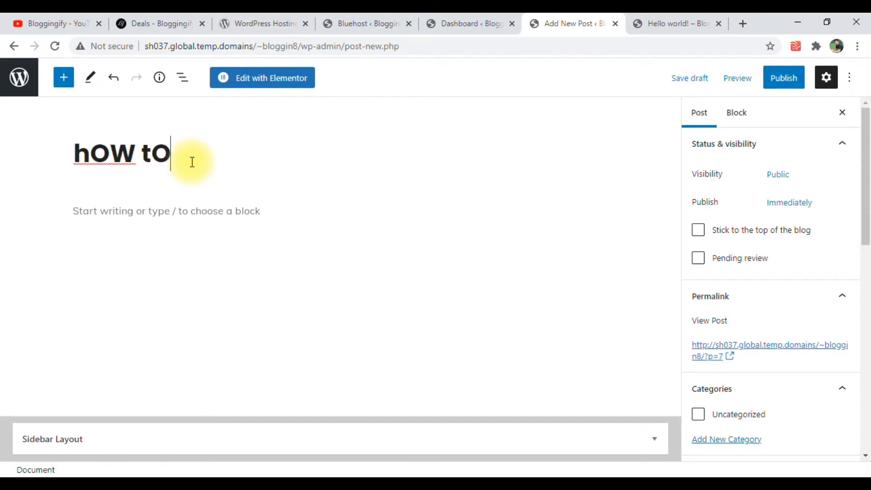
{"action": "key", "text": "BackSpace"}
{"action": "key", "text": "BackSpace"}
{"action": "key", "text": "BackSpace"}
{"action": "key", "text": "BackSpace"}
{"action": "key", "text": "BackSpace"}
{"action": "key", "text": "BackSpace"}
{"action": "key", "text": "BackSpace"}
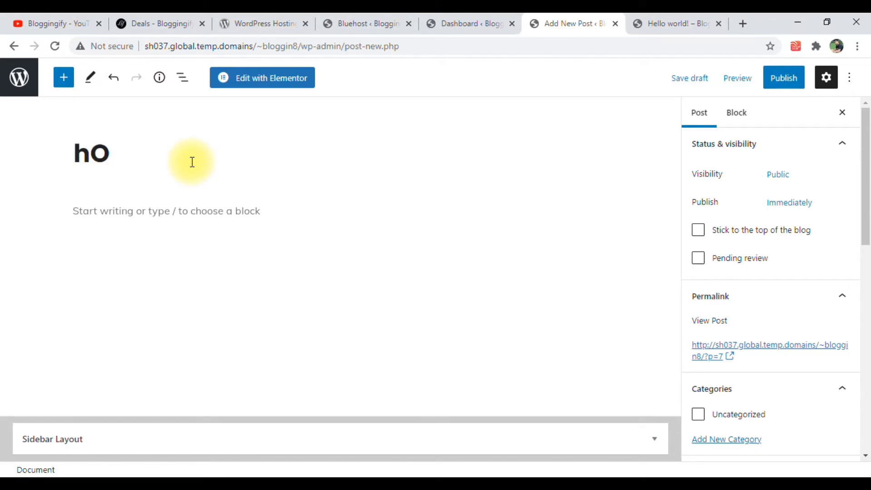
{"action": "type", "text": "How "}
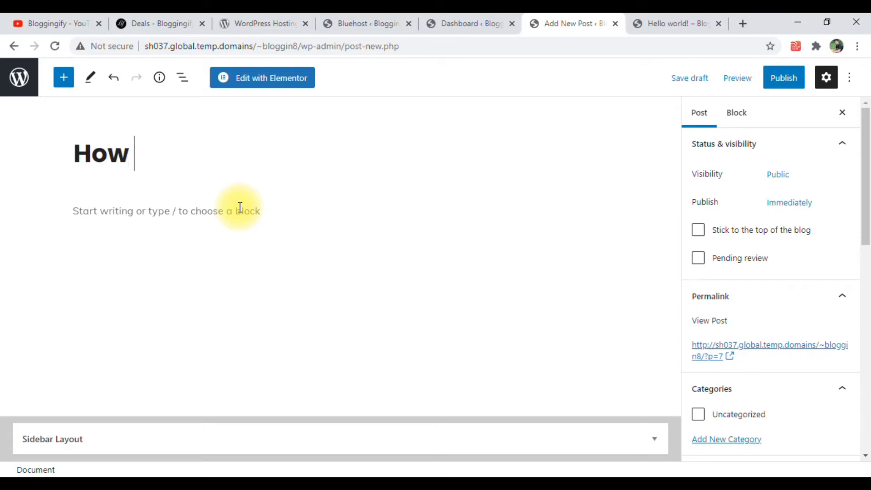
{"action": "type", "text": "To Write A"}
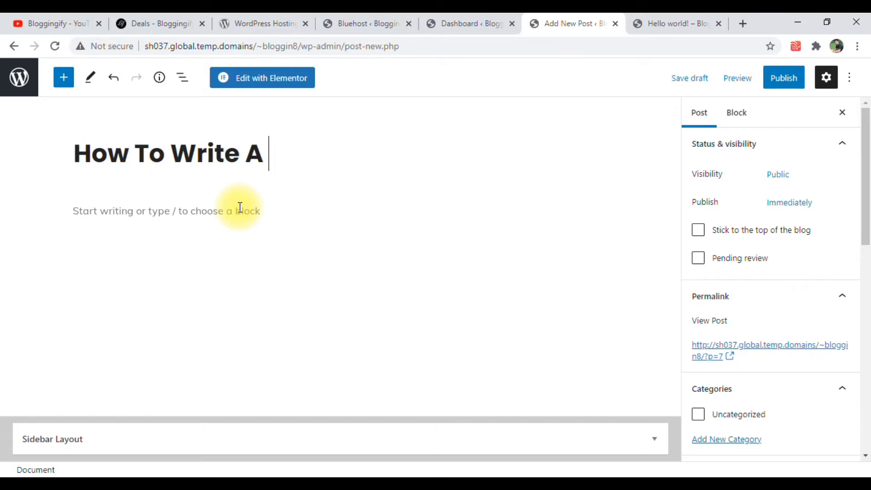
{"action": "type", "text": "og"}
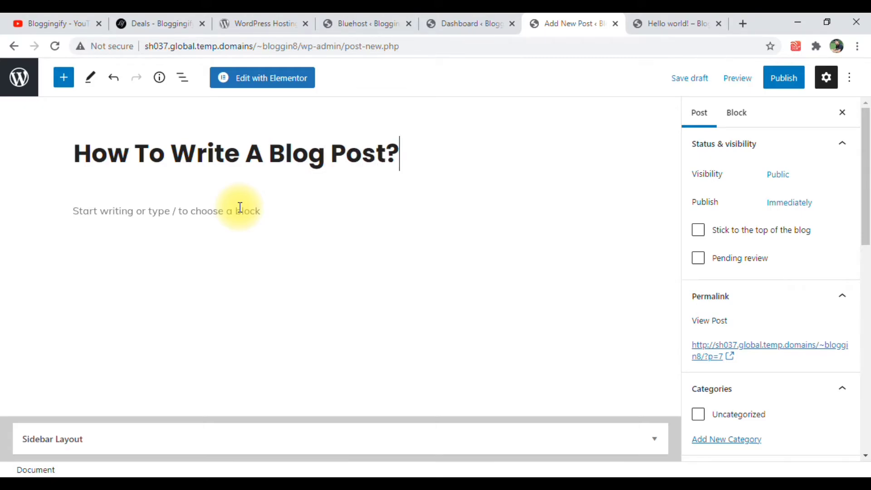
View the open "Hello world!" post page and return to the new post's editor
{"action": "left_click", "coordinate": [656, 23]}
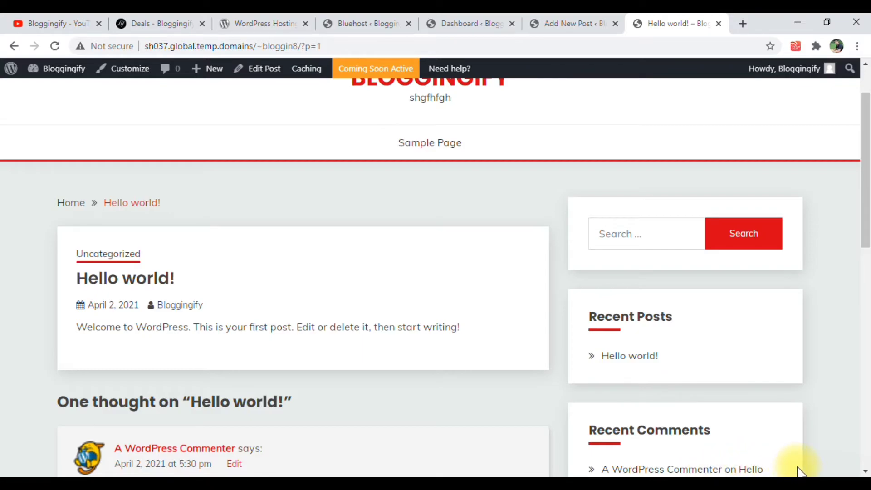
{"action": "left_click", "coordinate": [587, 18]}
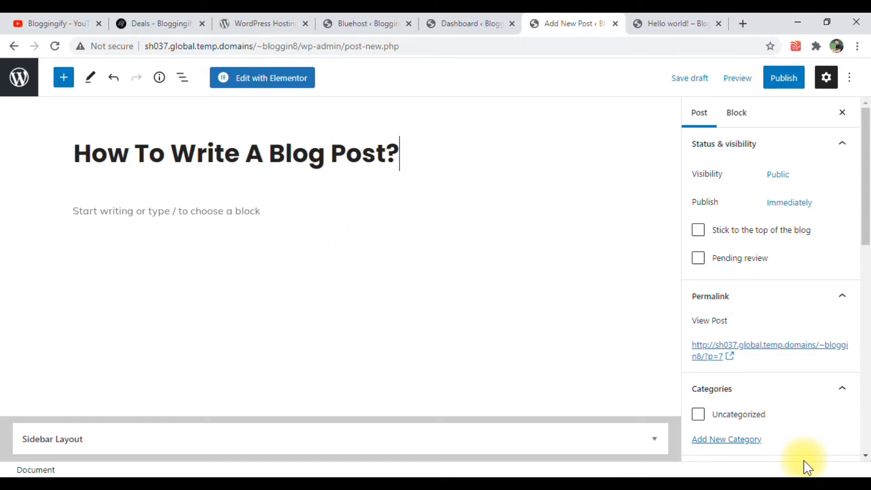
Search the web for "lorem ipsum" in a new browser tab and open the lipsum.com site
{"action": "left_click", "coordinate": [743, 24]}
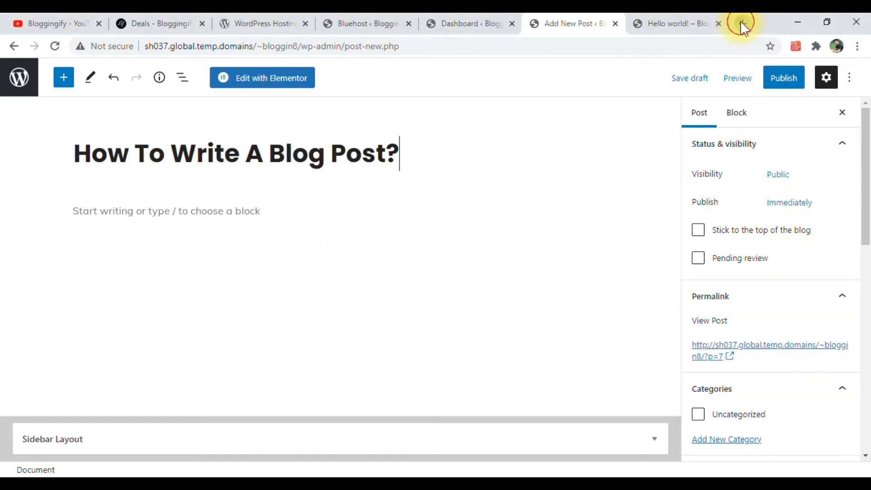
{"action": "type", "text": "lore"}
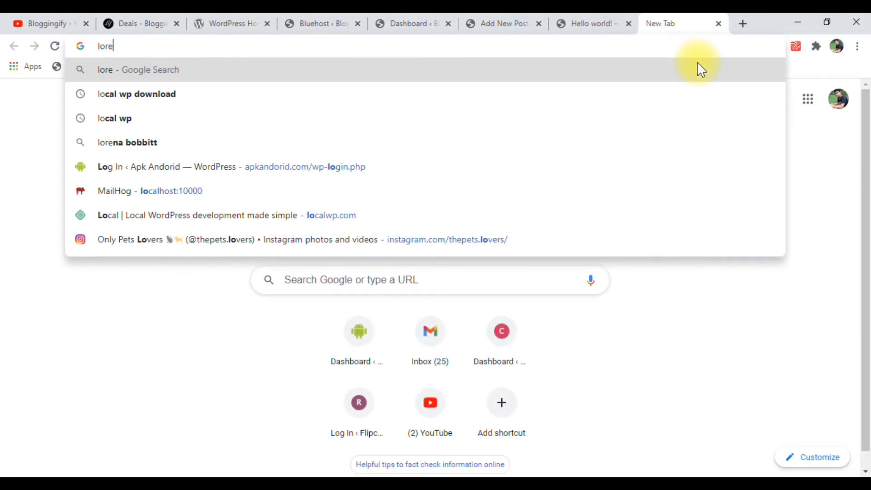
{"action": "type", "text": "m"}
{"action": "key", "text": "Down"}
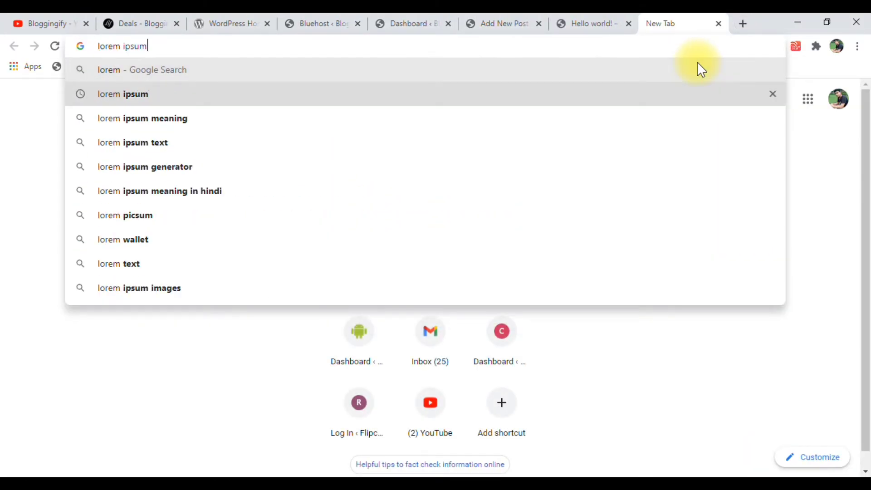
{"action": "key", "text": "Return"}
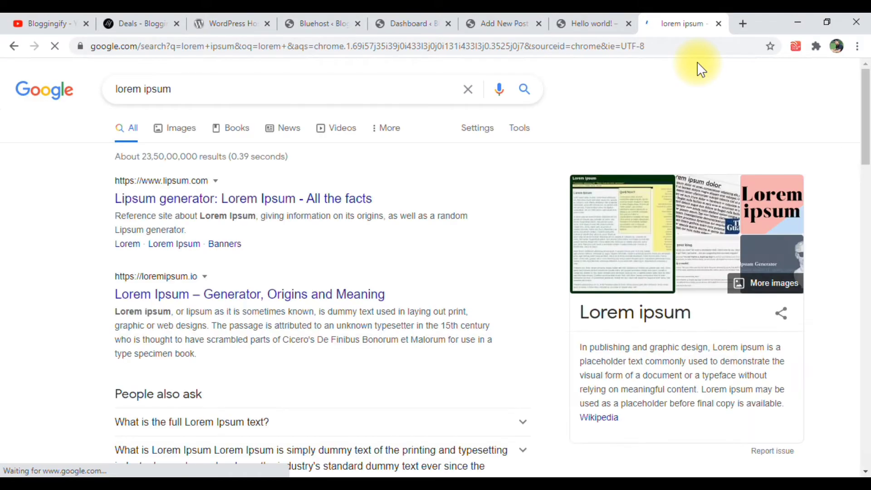
{"action": "left_click", "coordinate": [261, 203]}
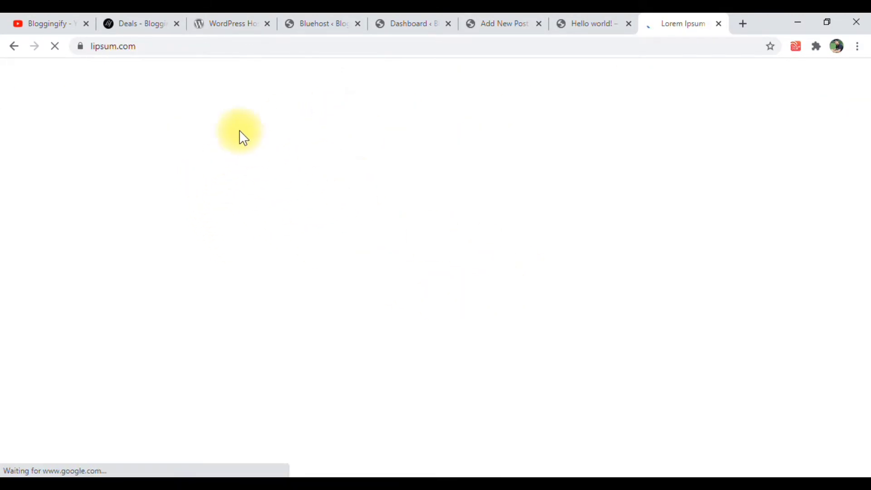
Copy the text from the "What is Lorem Ipsum?" section through the end of "Where does it come from?"
{"action": "scroll", "coordinate": [165, 244], "scroll_direction": "down", "scroll_amount": 3}
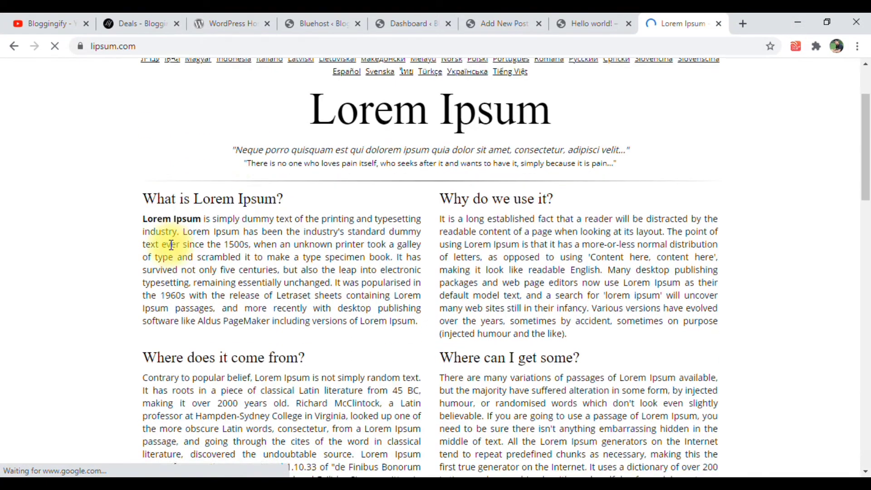
{"action": "left_click_drag", "start_coordinate": [144, 168], "coordinate": [363, 310]}
{"action": "scroll", "coordinate": [330, 328], "scroll_direction": "down", "scroll_amount": 5}
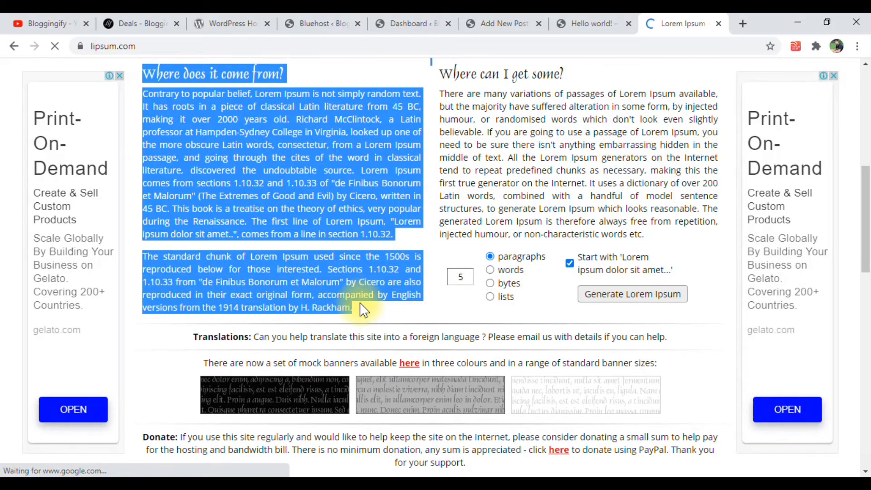
Switch to Notepad, paste the copied text there, and cut it all back out as plain text
{"action": "left_click", "coordinate": [388, 485]}
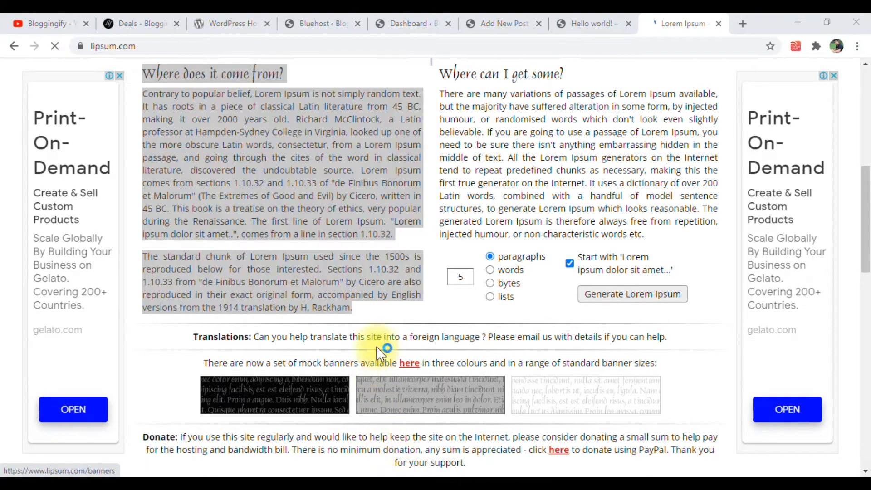
{"action": "left_click", "coordinate": [366, 241]}
{"action": "key", "text": "ctrl+v"}
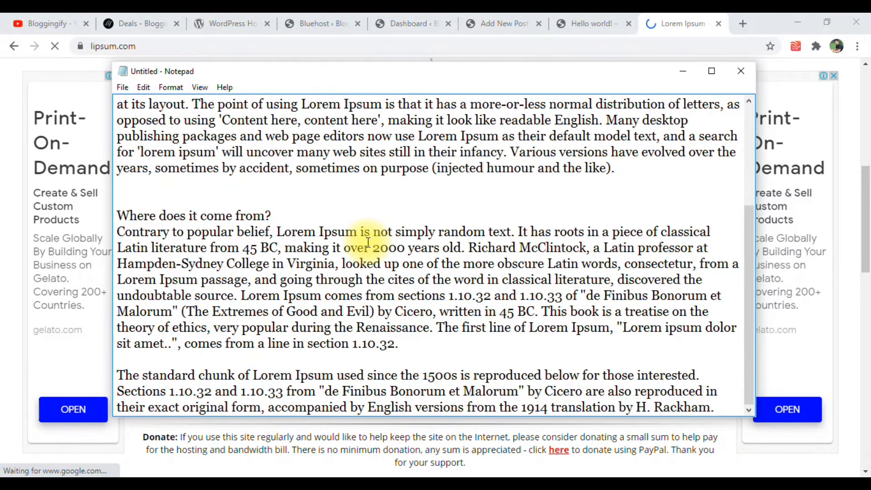
{"action": "key", "text": "ctrl+a"}
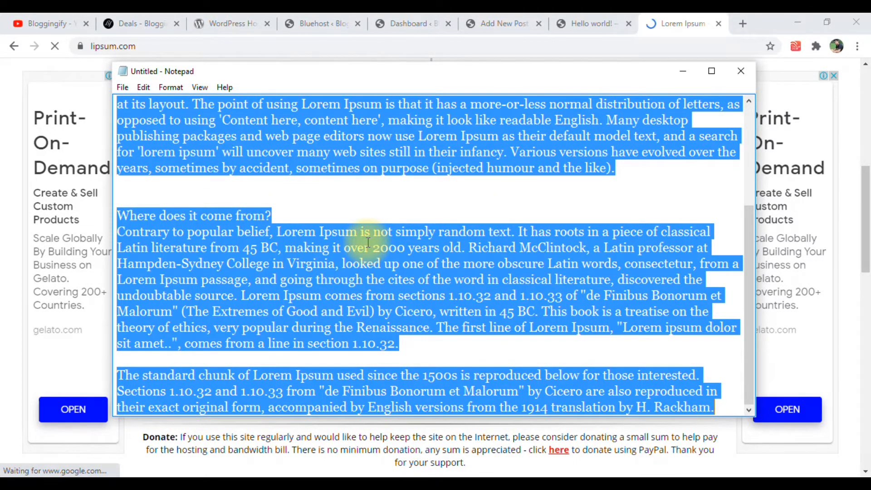
{"action": "key", "text": "ctrl+x"}
Return to the new post's editor and paste the Lorem Ipsum text as the post body
{"action": "left_click", "coordinate": [153, 20]}
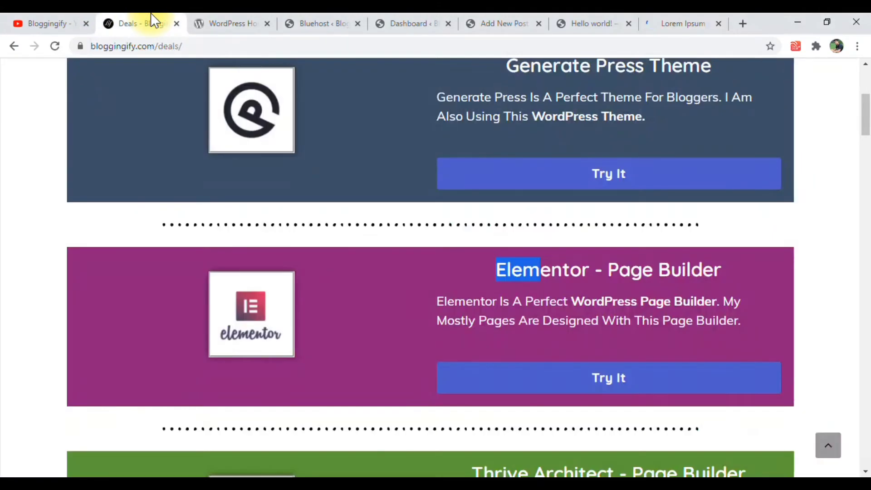
{"action": "left_click", "coordinate": [504, 24]}
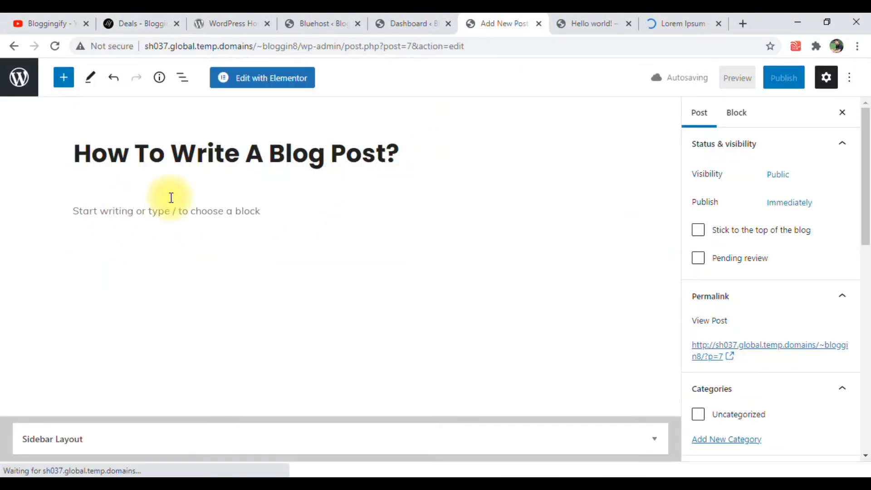
{"action": "left_click", "coordinate": [190, 210]}
{"action": "key", "text": "ctrl+v"}
{"action": "scroll", "coordinate": [182, 252], "scroll_direction": "up", "scroll_amount": 8}
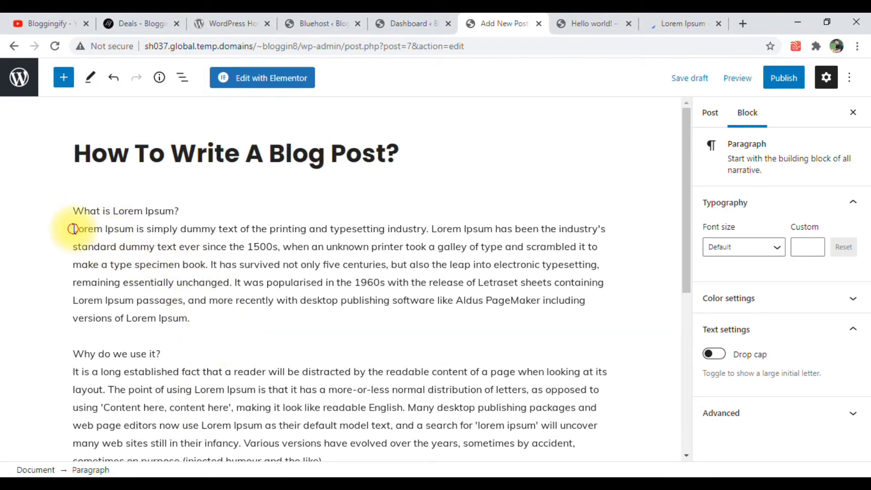
Separate the "What is Lorem Ipsum?" line from the text below it into its own paragraph block
{"action": "left_click", "coordinate": [75, 229]}
{"action": "key", "text": "Return"}
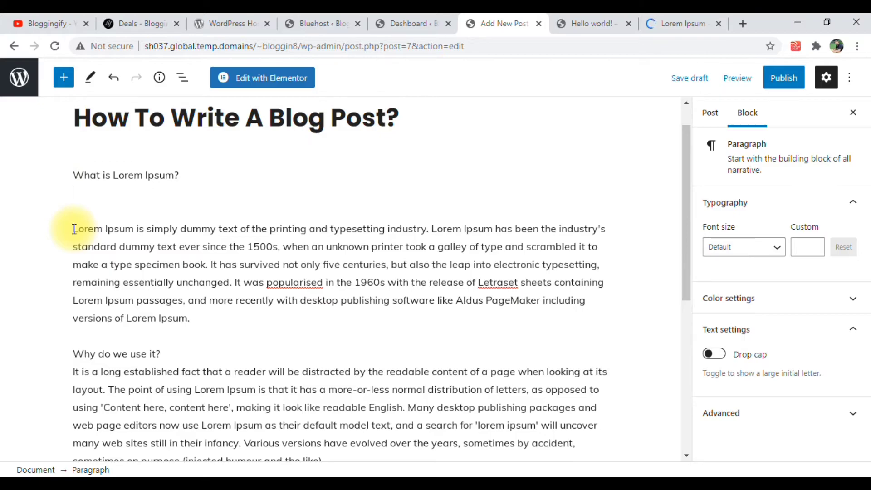
{"action": "key", "text": "BackSpace"}
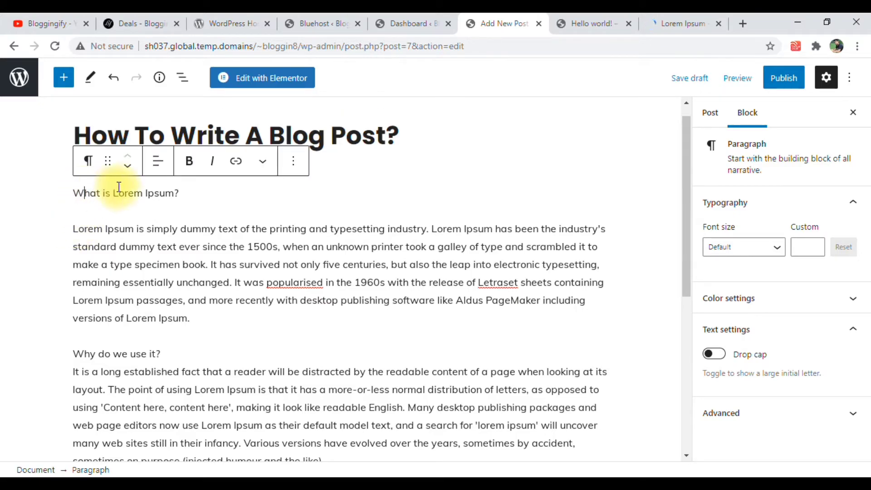
{"action": "left_click", "coordinate": [318, 240]}
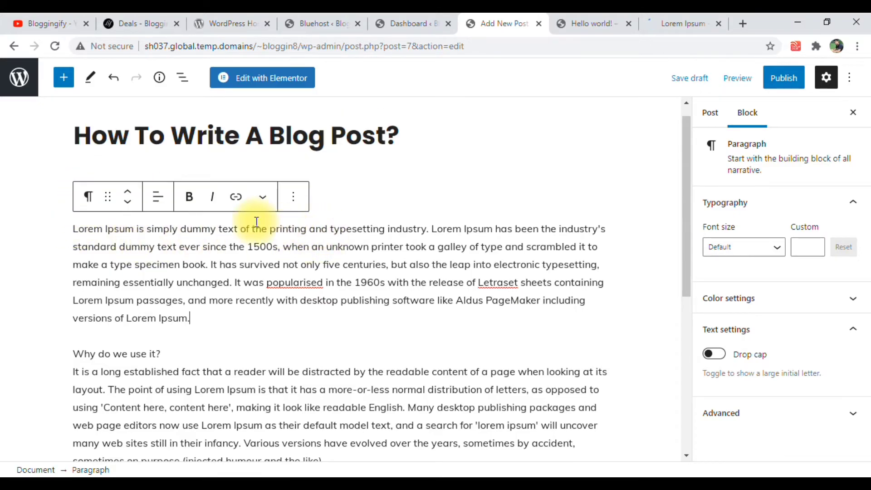
{"action": "left_click", "coordinate": [330, 194]}
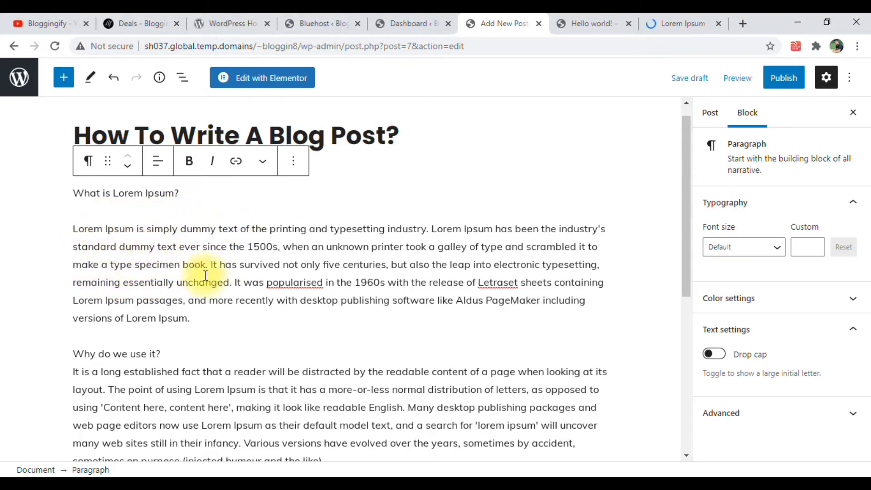
Transform the "What is Lorem Ipsum?" paragraph into a Heading block
{"action": "left_click", "coordinate": [102, 193]}
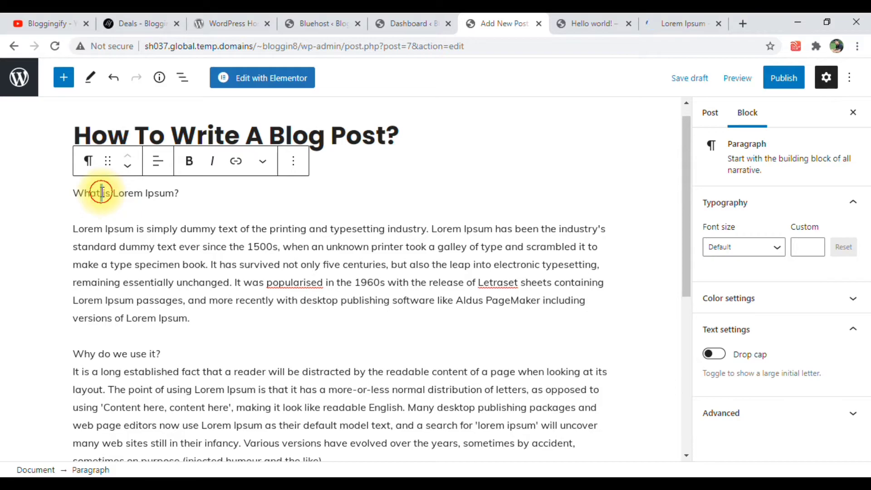
{"action": "triple_click", "coordinate": [102, 193]}
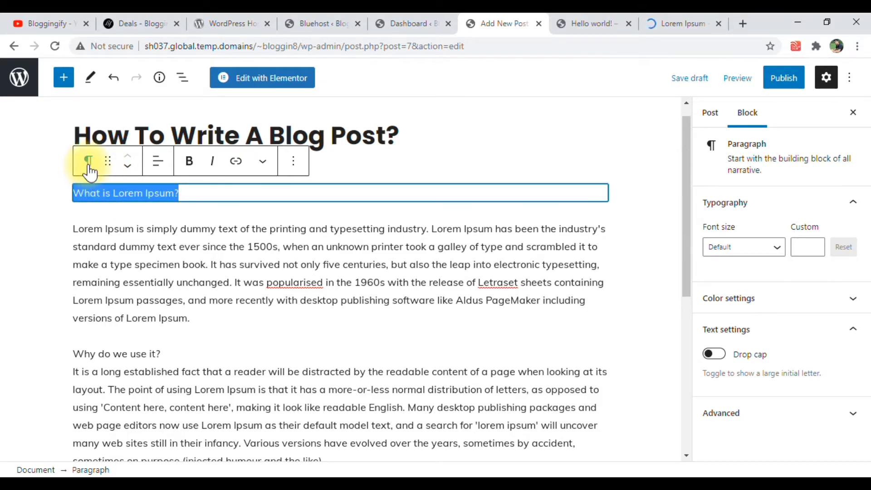
{"action": "triple_click", "coordinate": [191, 200]}
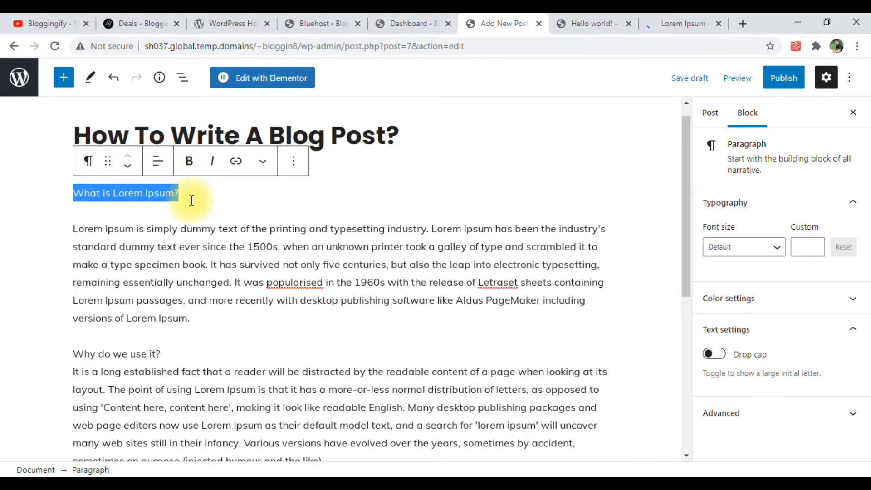
{"action": "left_click", "coordinate": [91, 162]}
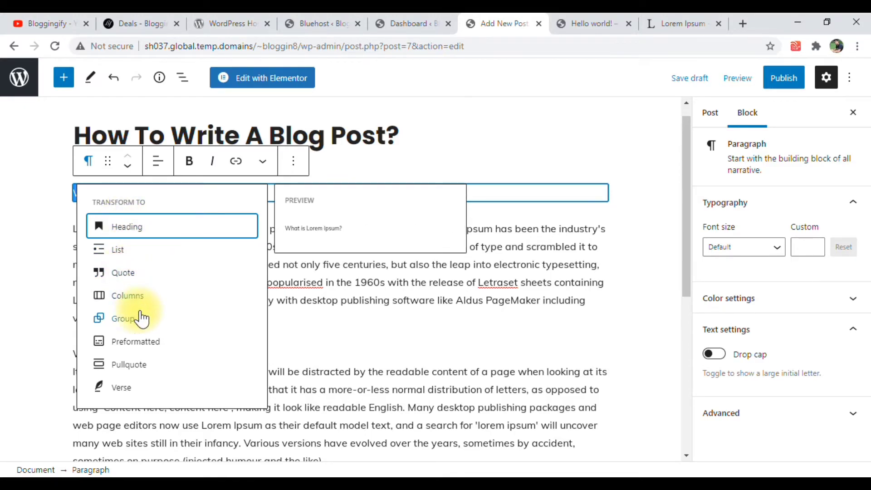
{"action": "left_click", "coordinate": [128, 227]}
{"action": "left_click_drag", "start_coordinate": [299, 195], "coordinate": [191, 205]}
Split "Why do we use it?" into its own block and transform it into a Heading
{"action": "scroll", "coordinate": [136, 311], "scroll_direction": "down", "scroll_amount": 2}
{"action": "left_click", "coordinate": [98, 301]}
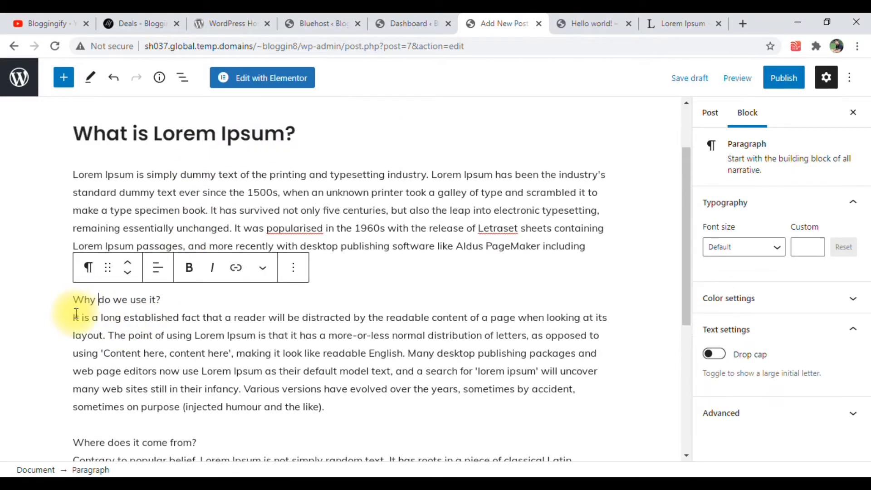
{"action": "left_click", "coordinate": [74, 315]}
{"action": "key", "text": "Return"}
{"action": "key", "text": "Up"}
{"action": "key", "text": "BackSpace"}
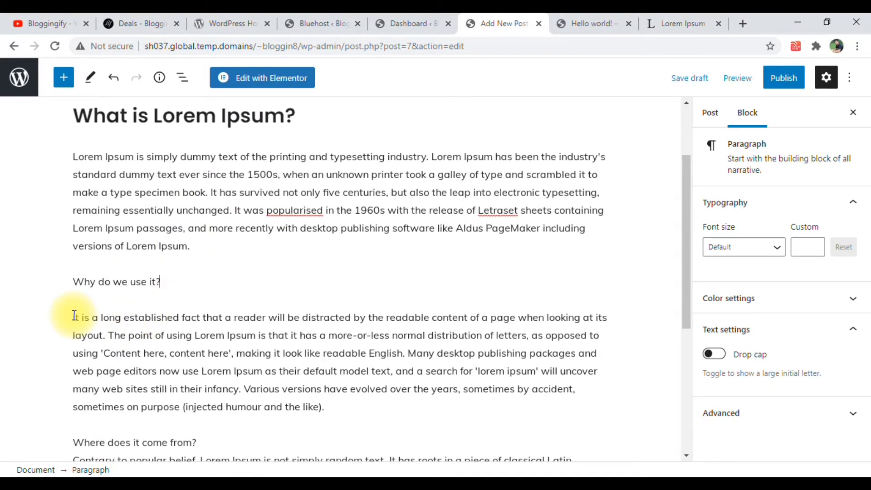
{"action": "left_click", "coordinate": [82, 282]}
{"action": "triple_click", "coordinate": [82, 282]}
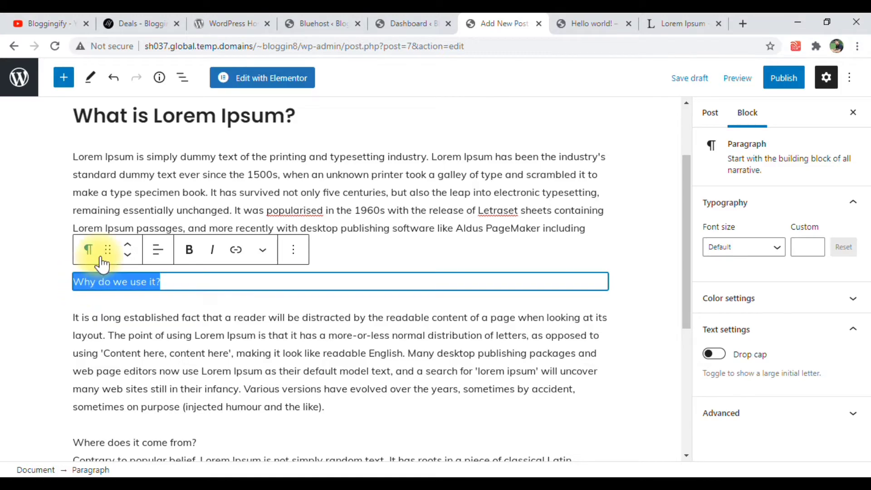
{"action": "left_click", "coordinate": [88, 250]}
{"action": "left_click", "coordinate": [192, 313]}
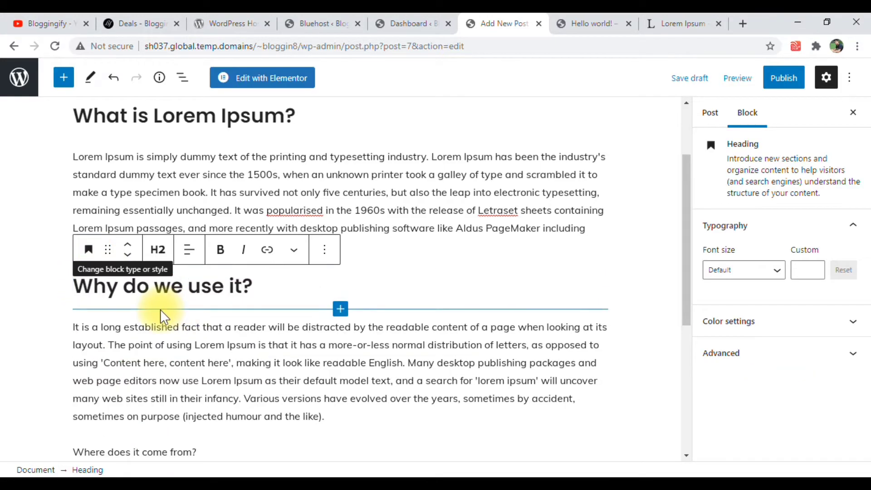
Split "Where does it come from?" into its own block and transform it into a Heading
{"action": "scroll", "coordinate": [160, 310], "scroll_direction": "down", "scroll_amount": 4}
{"action": "left_click", "coordinate": [75, 219]}
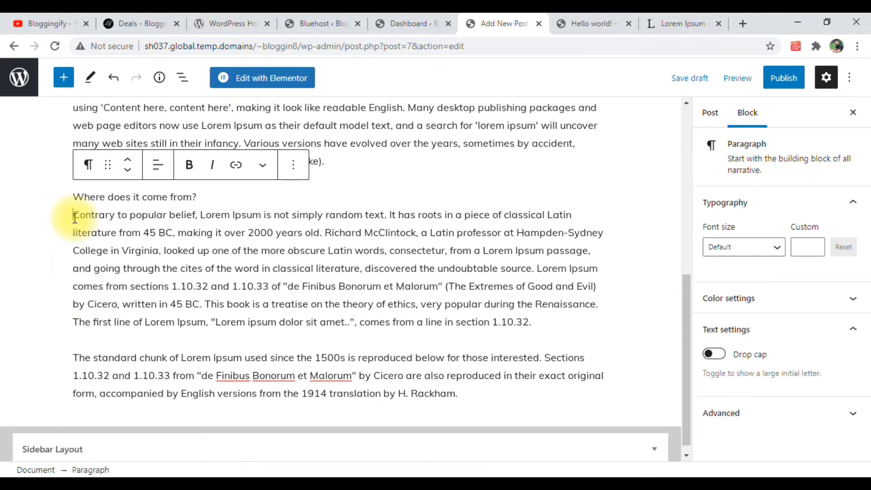
{"action": "key", "text": "Return"}
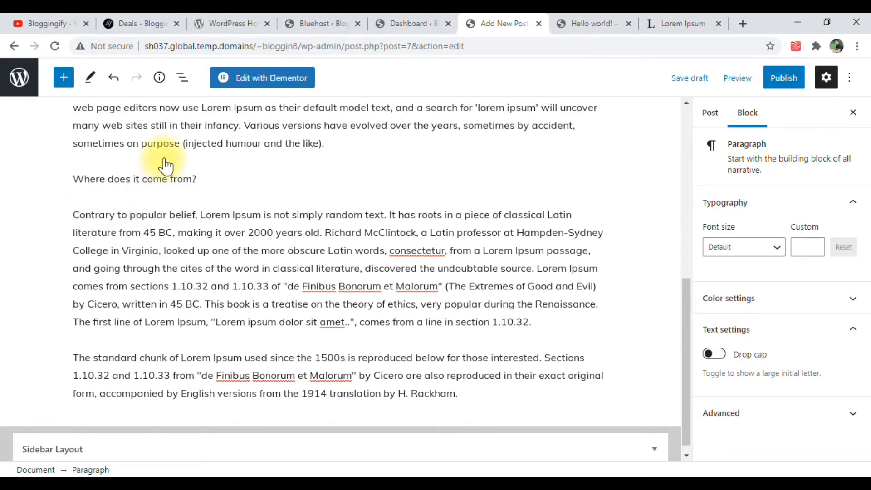
{"action": "left_click", "coordinate": [135, 179]}
{"action": "triple_click", "coordinate": [135, 179]}
{"action": "left_click", "coordinate": [87, 146]}
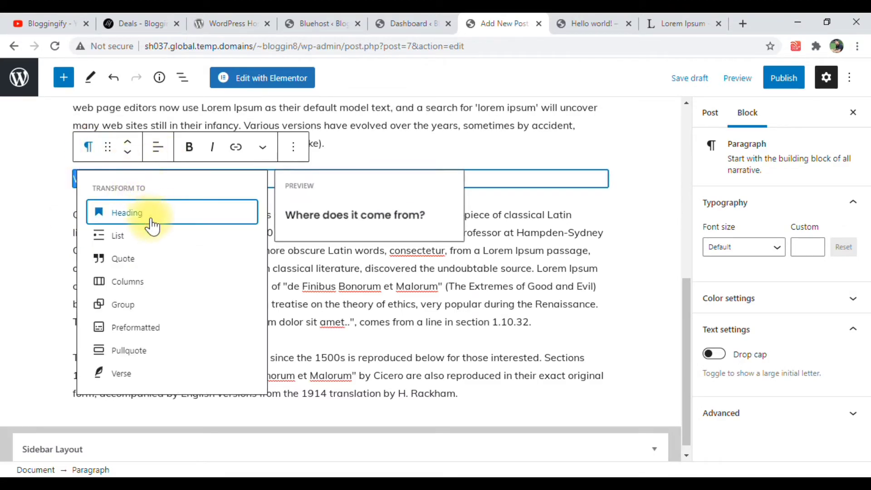
{"action": "left_click", "coordinate": [141, 212]}
Make the whole paragraph under the "What is Lorem Ipsum?" heading bold and italic
{"action": "scroll", "coordinate": [289, 247], "scroll_direction": "up", "scroll_amount": 6}
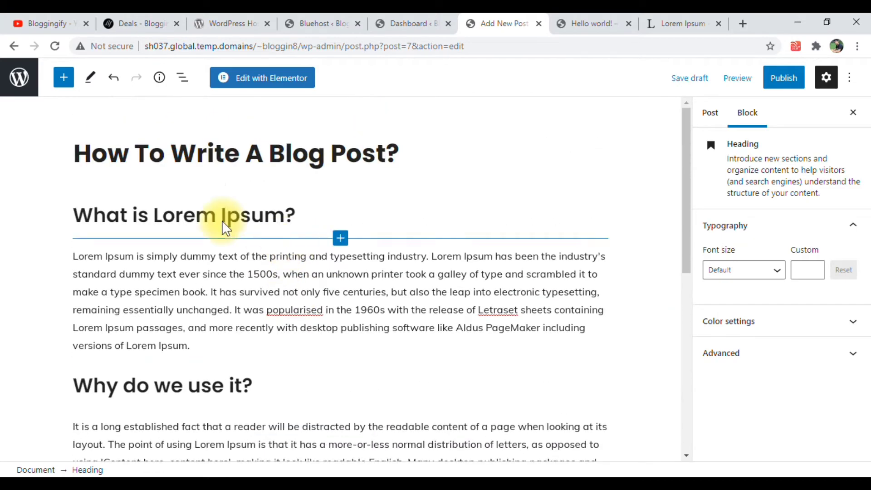
{"action": "left_click", "coordinate": [217, 262]}
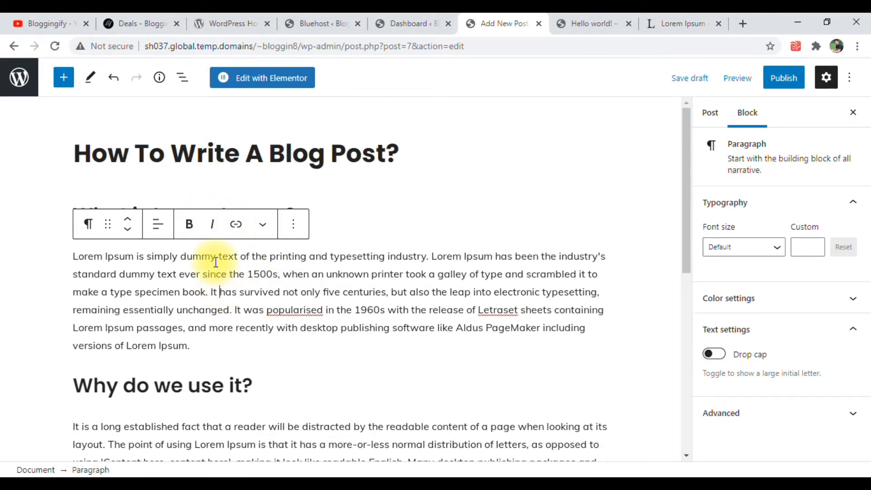
{"action": "triple_click", "coordinate": [245, 274]}
{"action": "left_click", "coordinate": [246, 275]}
{"action": "triple_click", "coordinate": [246, 273]}
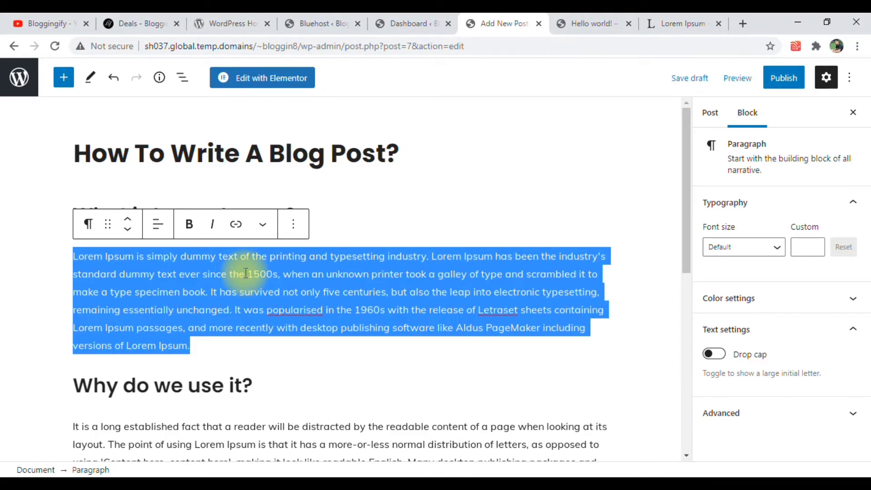
{"action": "key", "text": "ctrl+b"}
{"action": "triple_click", "coordinate": [245, 273]}
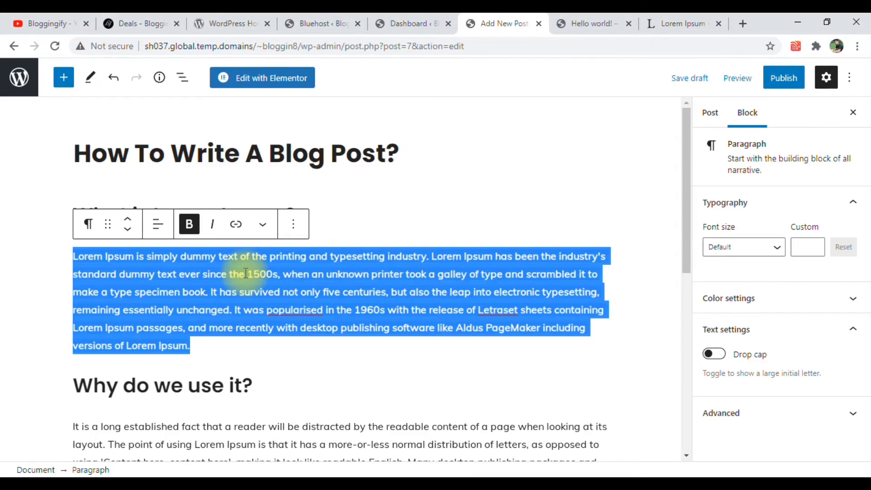
{"action": "key", "text": "ctrl+i"}
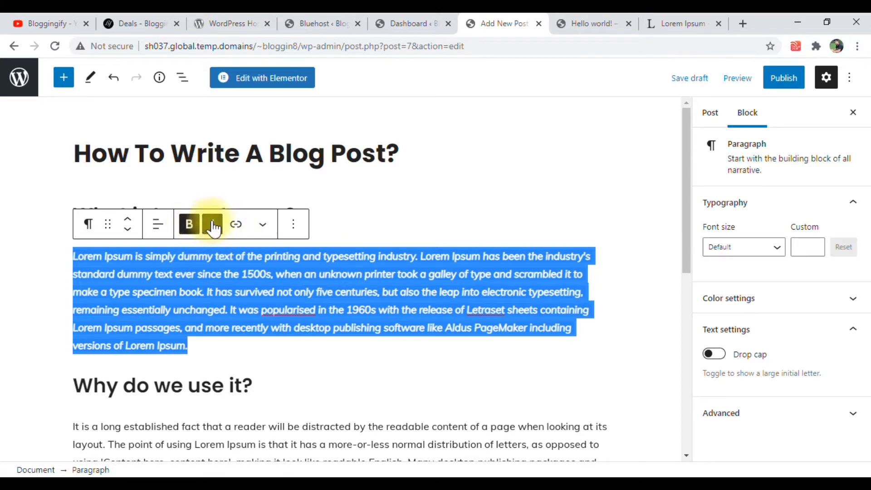
Center-align the paragraph under "What is Lorem Ipsum?" and remove its bold formatting
{"action": "left_click", "coordinate": [156, 227]}
{"action": "left_click", "coordinate": [195, 291]}
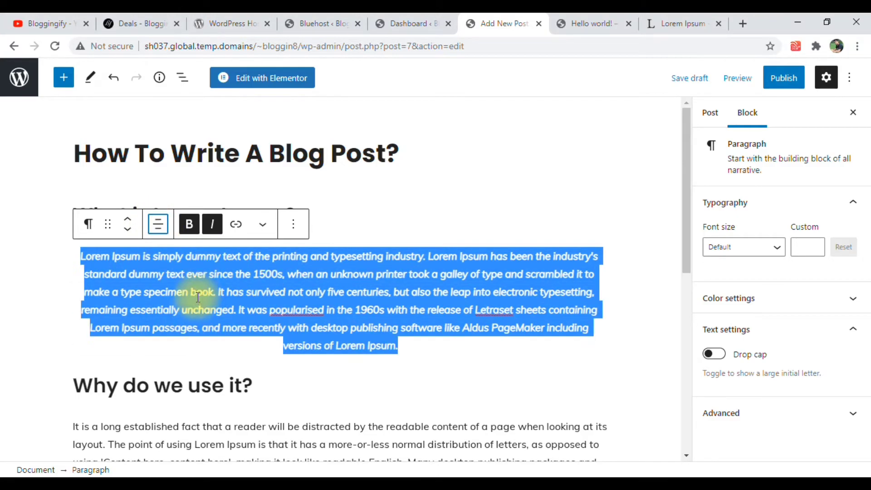
{"action": "left_click", "coordinate": [228, 289]}
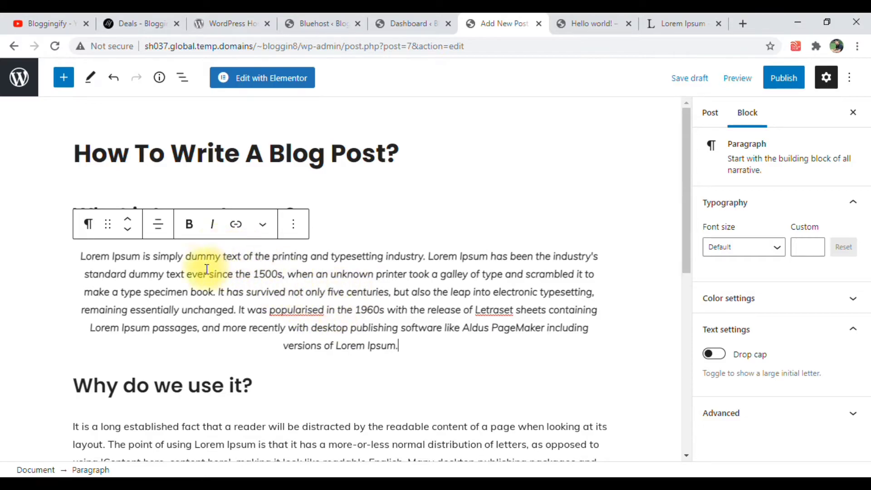
{"action": "triple_click", "coordinate": [95, 259]}
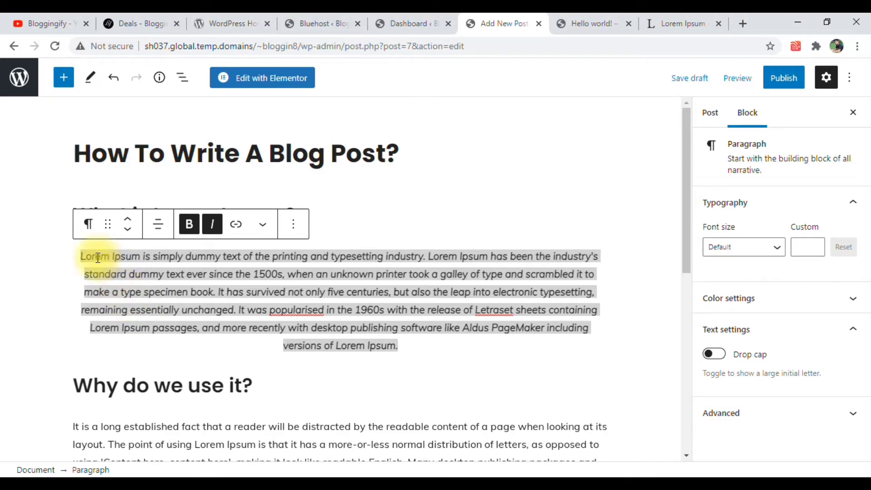
{"action": "triple_click", "coordinate": [96, 258]}
{"action": "left_click", "coordinate": [92, 257]}
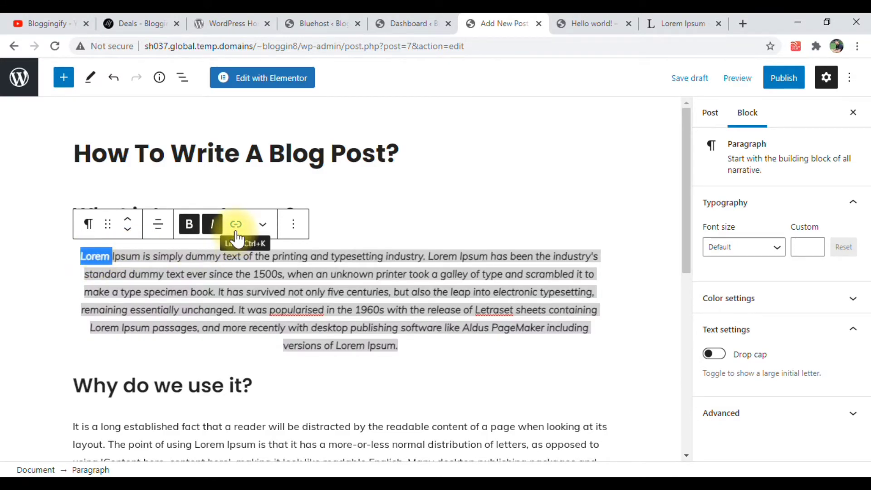
{"action": "key", "text": "ctrl+k"}
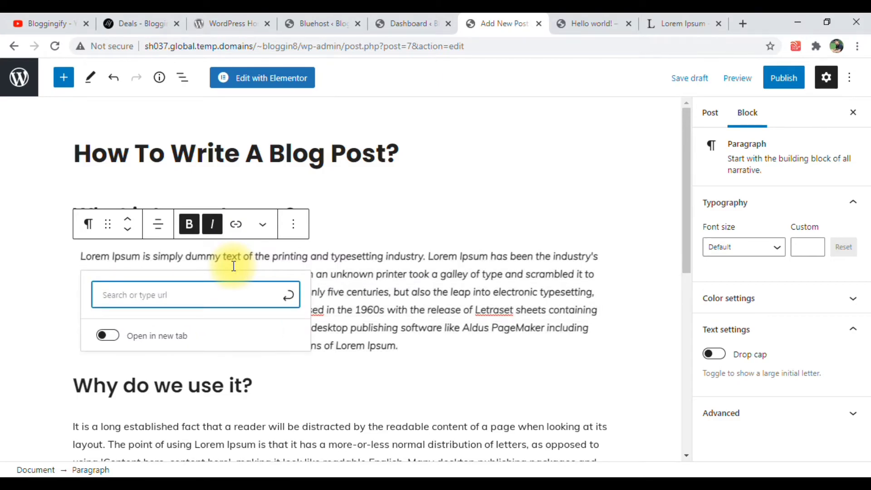
{"action": "left_click", "coordinate": [383, 238]}
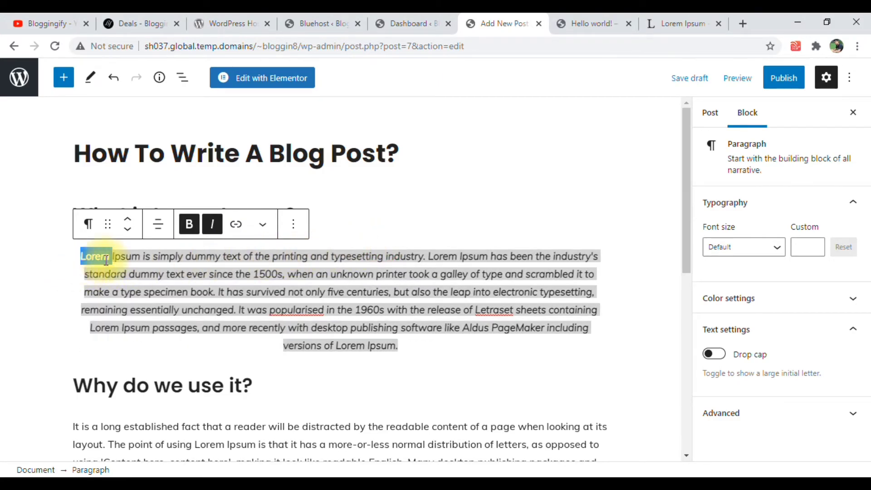
{"action": "left_click", "coordinate": [232, 231]}
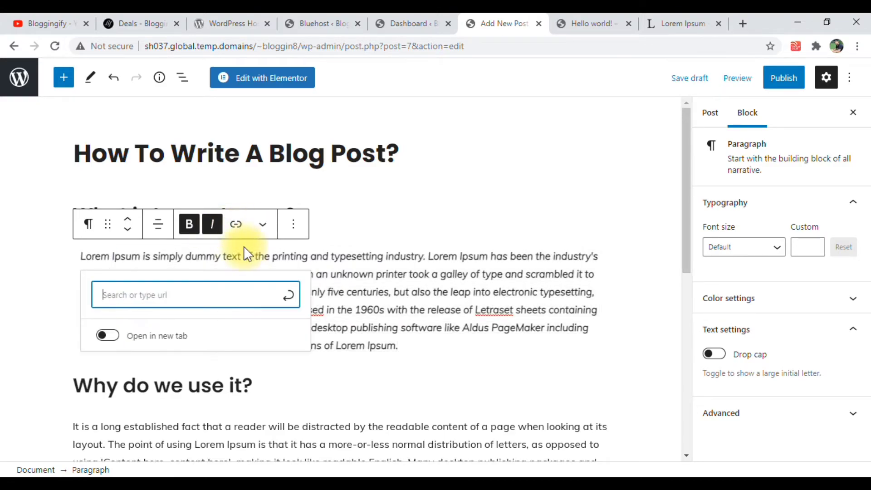
{"action": "left_click", "coordinate": [129, 23]}
{"action": "left_click", "coordinate": [130, 46]}
{"action": "right_click", "coordinate": [137, 62]}
{"action": "left_click", "coordinate": [153, 98]}
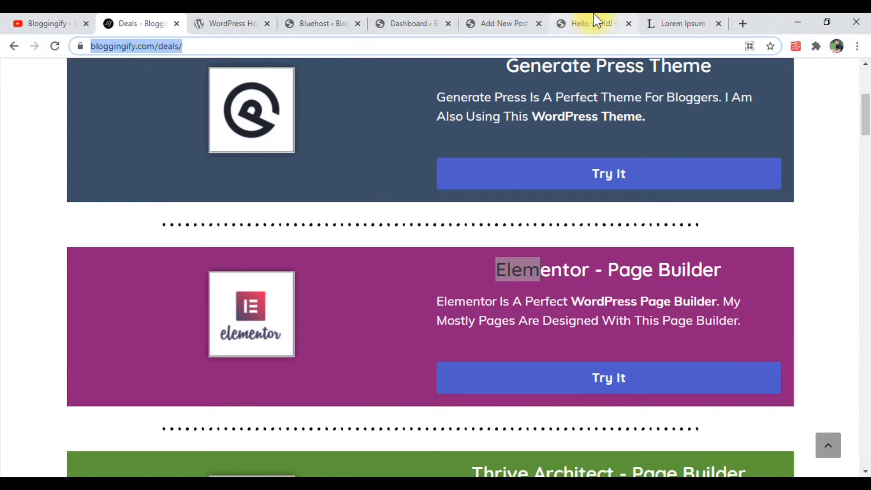
{"action": "left_click", "coordinate": [508, 20]}
{"action": "key", "text": "ctrl+v"}
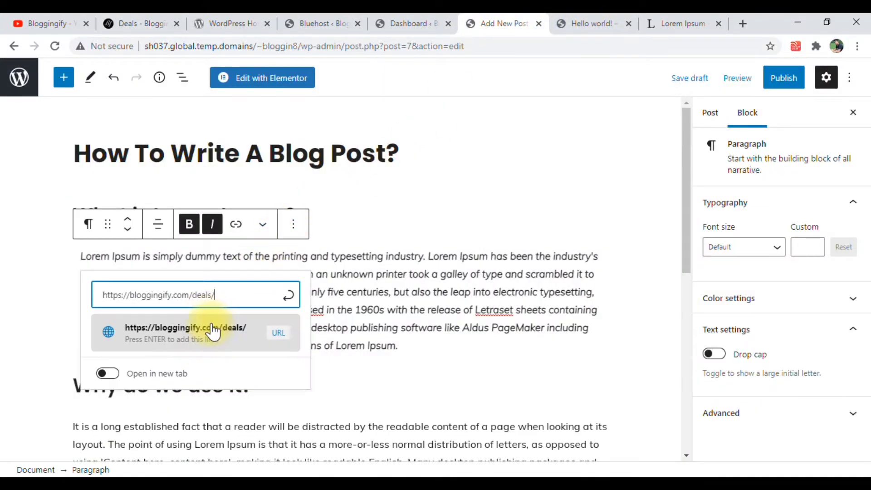
{"action": "left_click", "coordinate": [176, 331]}
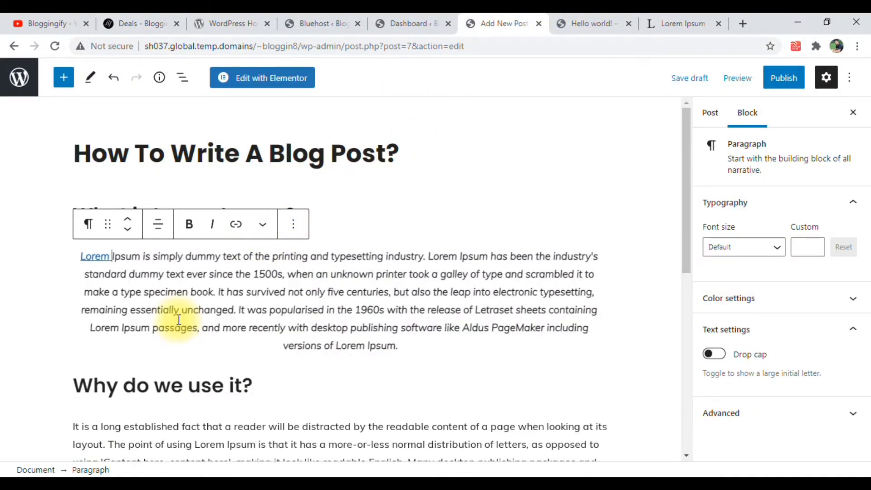
Set the link on "Lorem" in the first paragraph to open in a new tab
{"action": "left_click", "coordinate": [101, 257]}
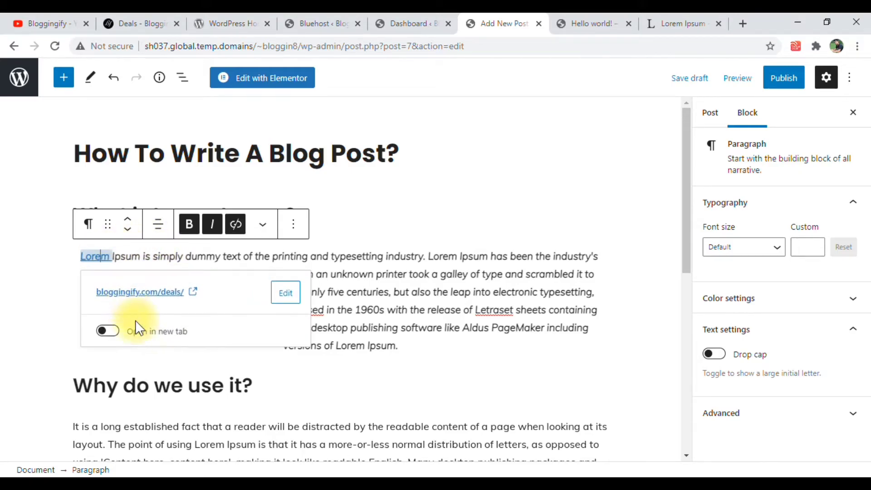
{"action": "left_click", "coordinate": [107, 332]}
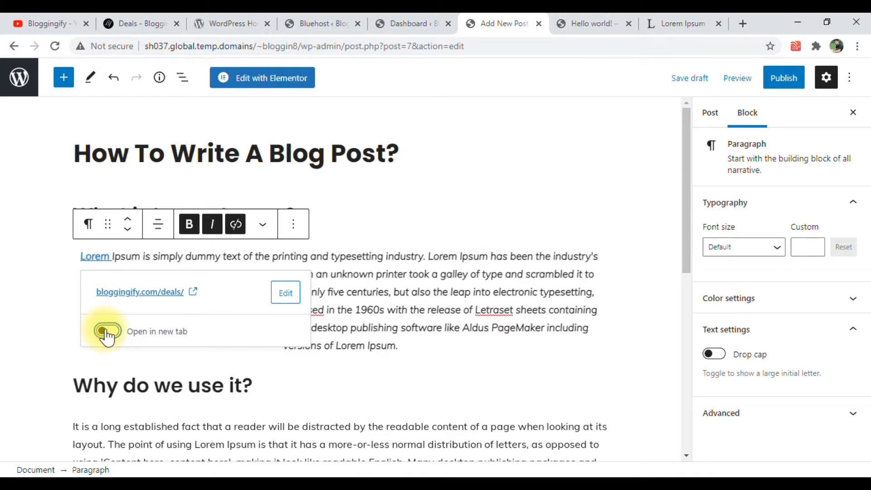
{"action": "left_click", "coordinate": [95, 256]}
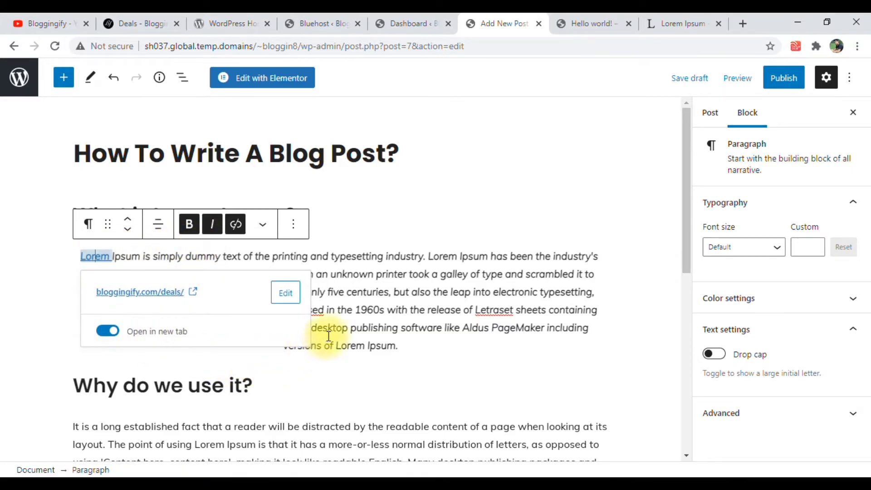
{"action": "triple_click", "coordinate": [347, 327]}
{"action": "scroll", "coordinate": [150, 295], "scroll_direction": "down", "scroll_amount": 3}
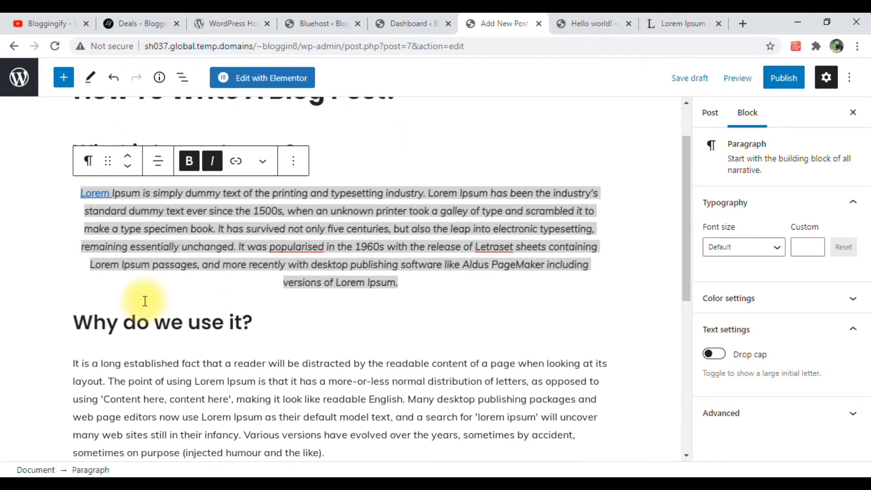
{"action": "left_click", "coordinate": [216, 297]}
{"action": "scroll", "coordinate": [216, 297], "scroll_direction": "up", "scroll_amount": 3}
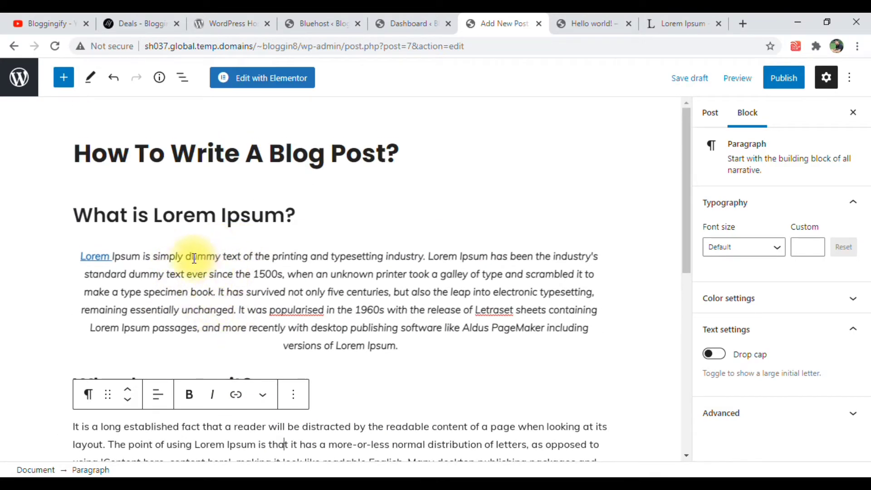
Color the word "text" in the first line of the paragraph under "What is Lorem Ipsum?" orange
{"action": "triple_click", "coordinate": [304, 272]}
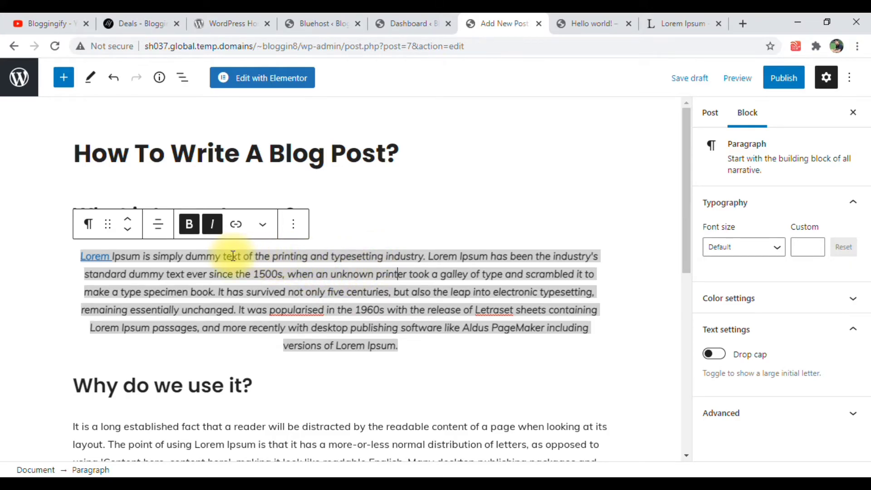
{"action": "left_click", "coordinate": [263, 227]}
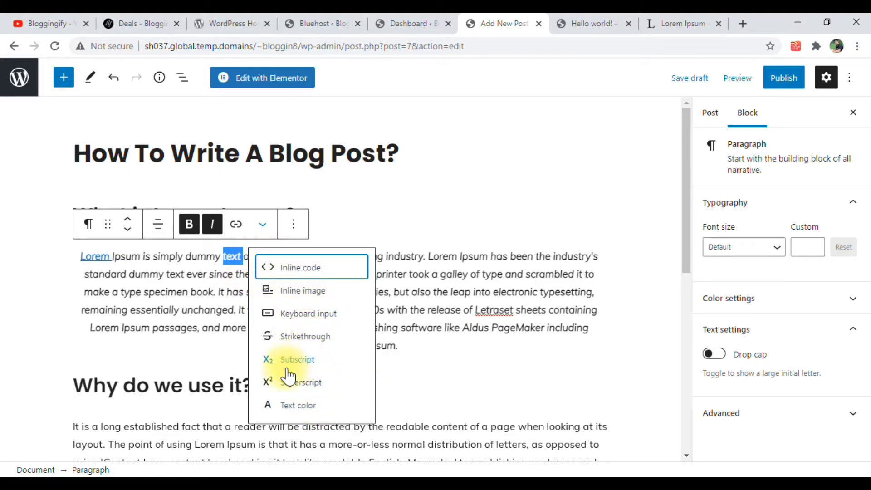
{"action": "left_click", "coordinate": [291, 406]}
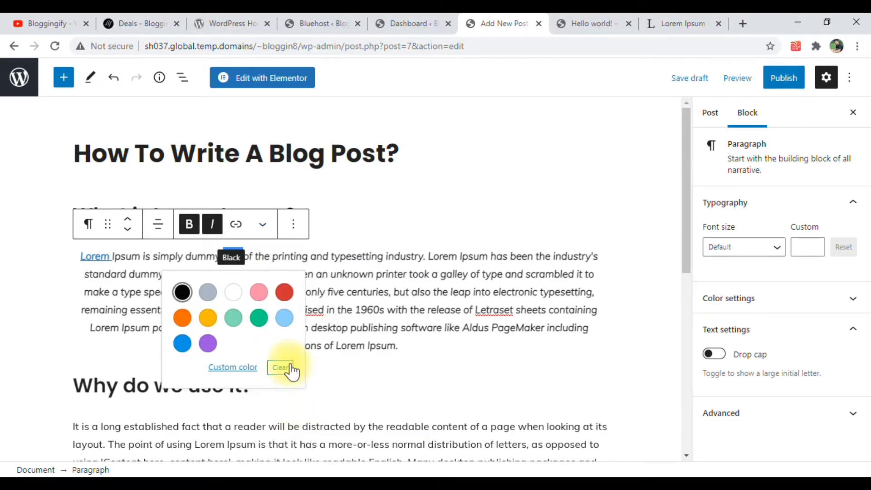
{"action": "left_click", "coordinate": [185, 322]}
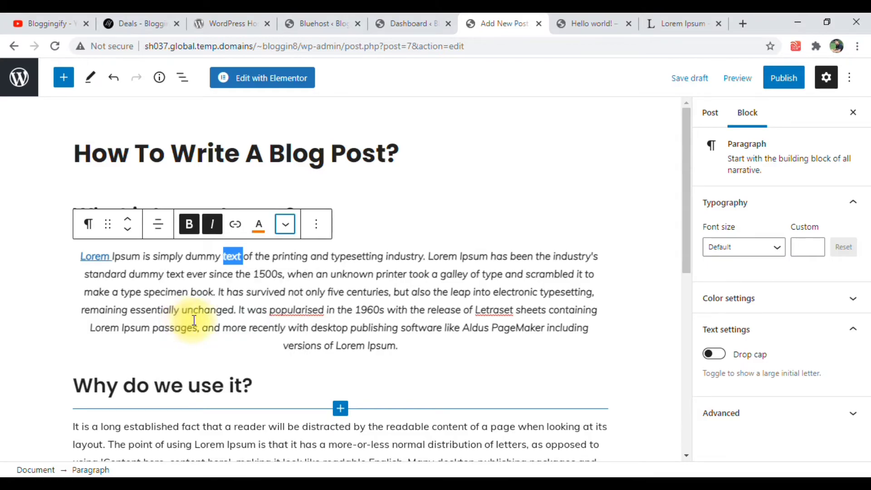
{"action": "left_click", "coordinate": [288, 278]}
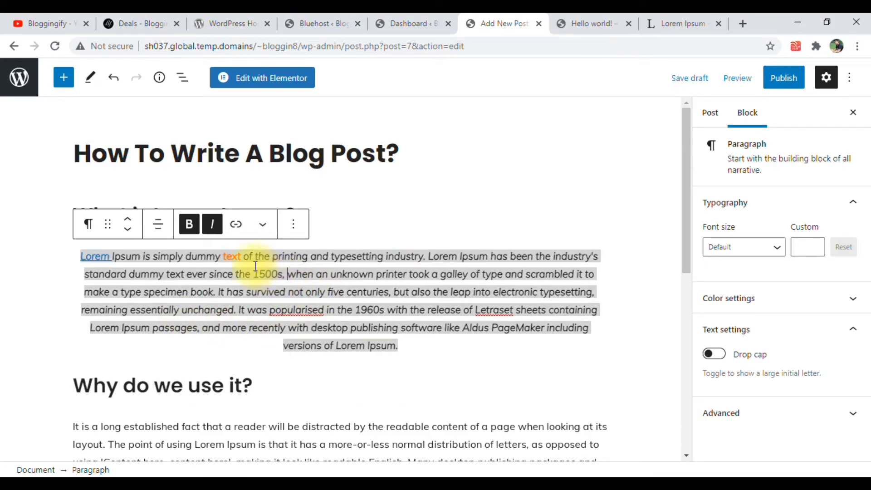
{"action": "double_click", "coordinate": [225, 258]}
{"action": "left_click", "coordinate": [227, 282]}
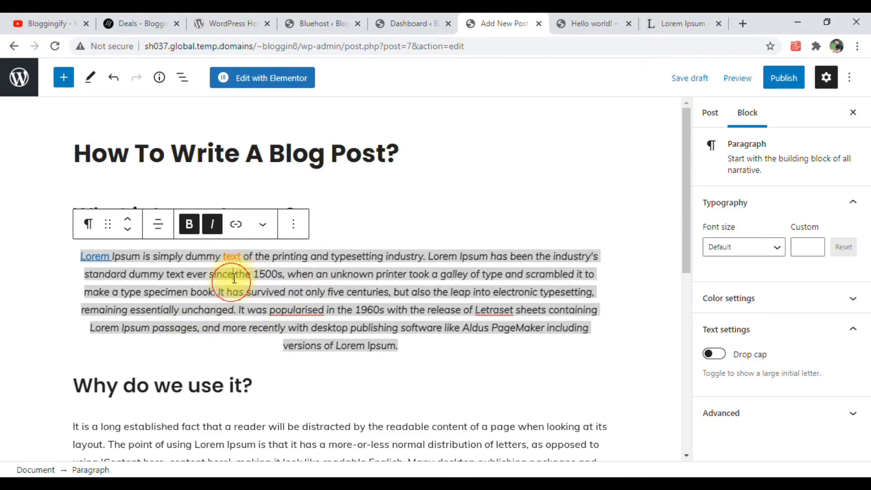
{"action": "scroll", "coordinate": [309, 301], "scroll_direction": "down", "scroll_amount": 2}
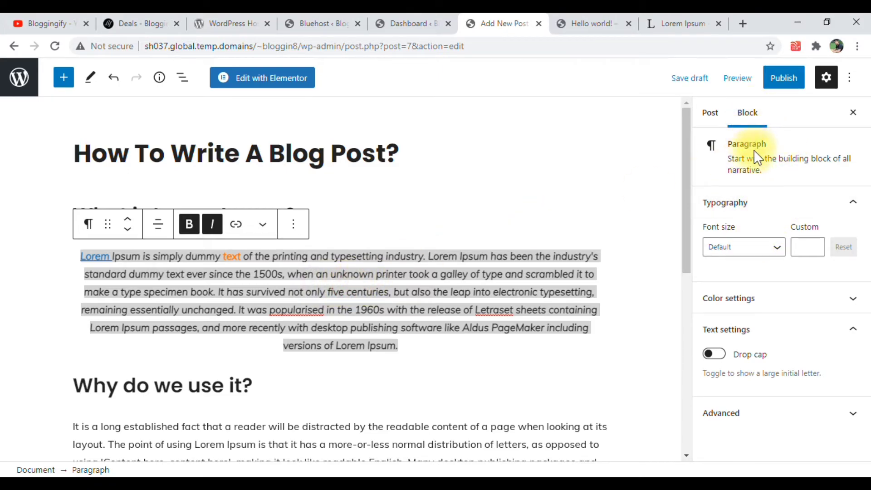
Try the Larger and Large font size presets on the paragraph under "What is Lorem Ipsum?"
{"action": "left_click_drag", "start_coordinate": [727, 145], "coordinate": [767, 144]}
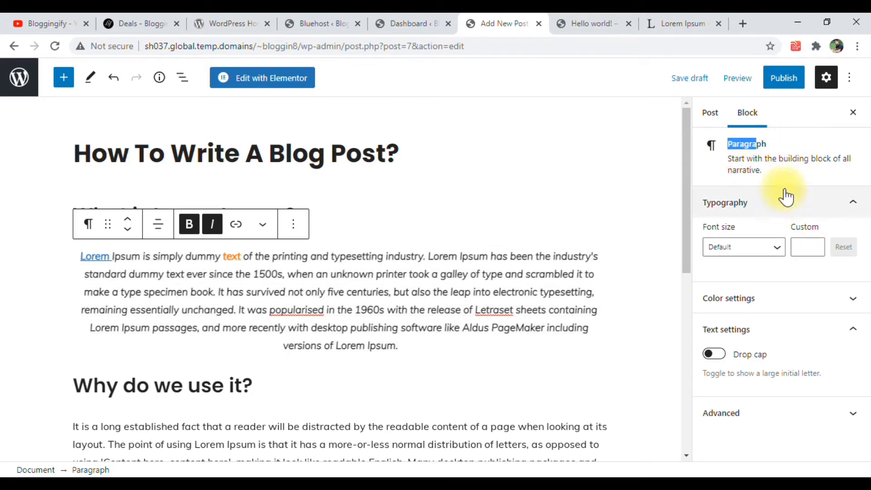
{"action": "left_click", "coordinate": [317, 216]}
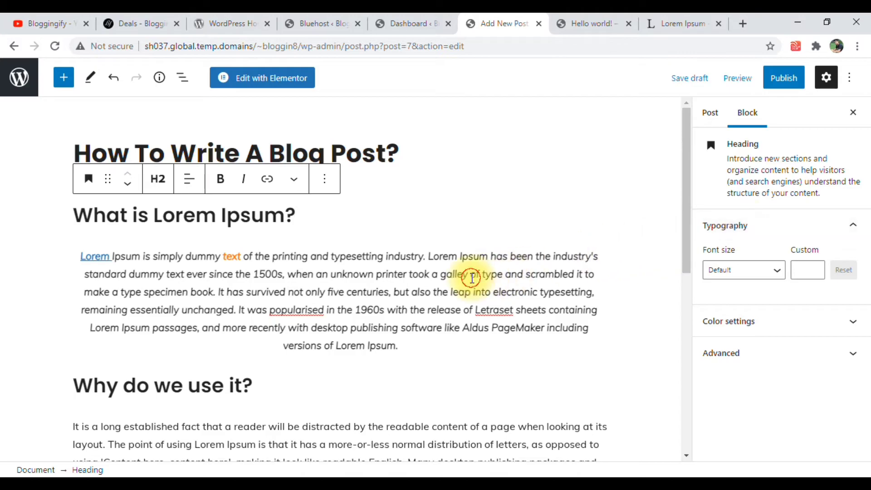
{"action": "triple_click", "coordinate": [472, 278]}
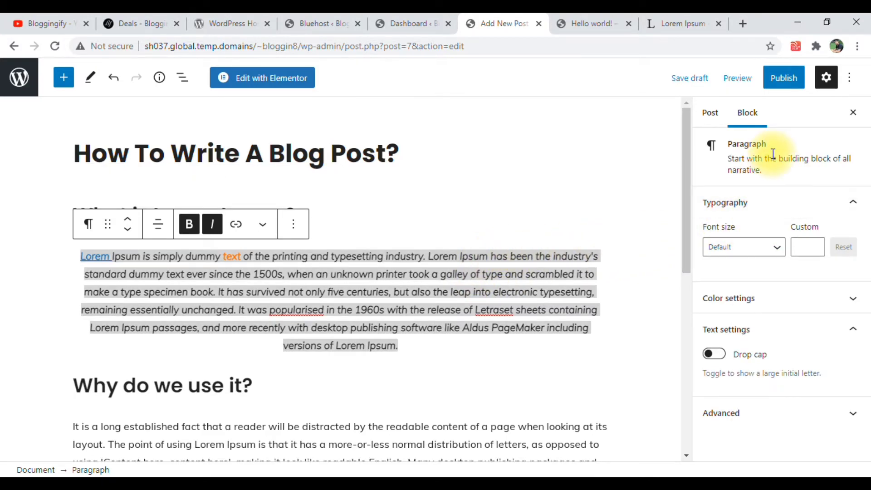
{"action": "left_click", "coordinate": [727, 255]}
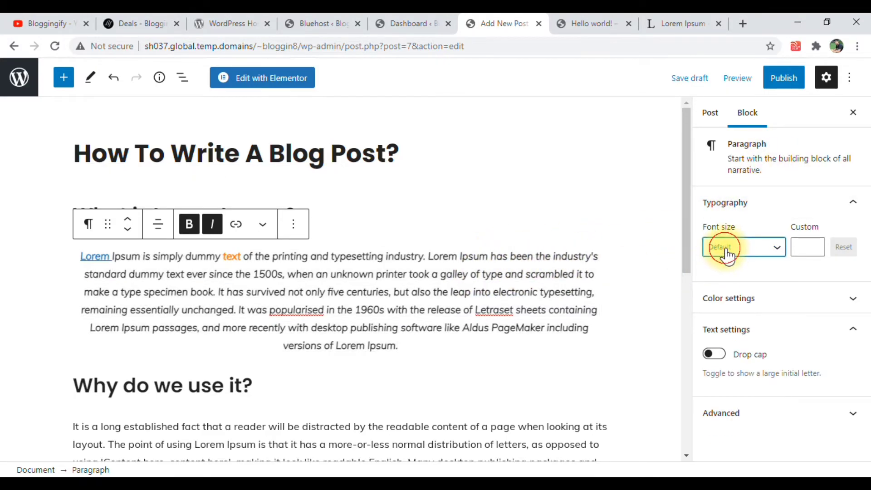
{"action": "left_click", "coordinate": [735, 404]}
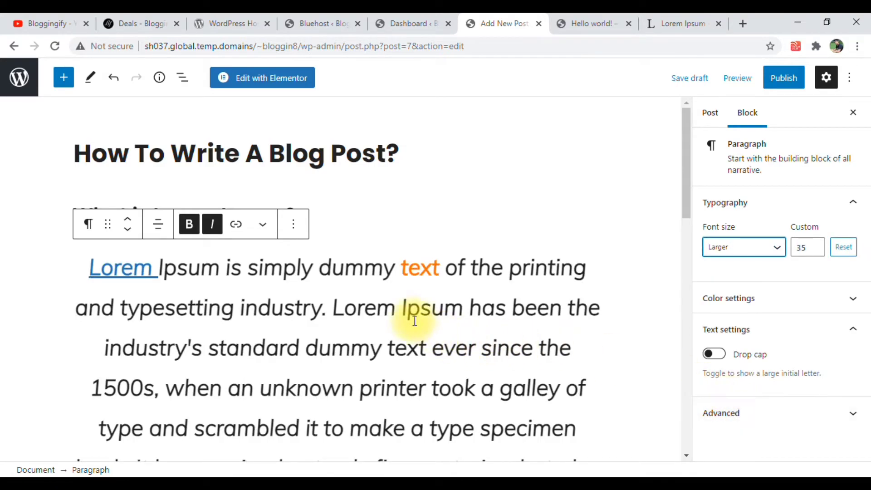
{"action": "left_click", "coordinate": [747, 253]}
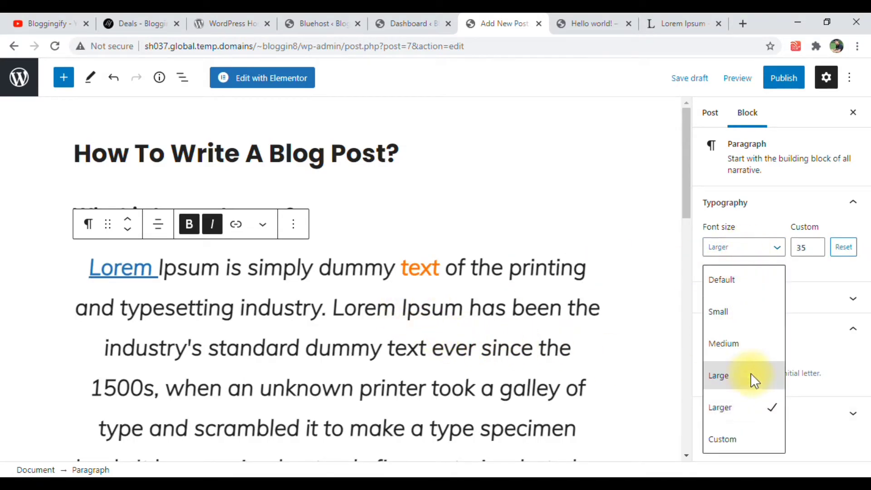
{"action": "left_click", "coordinate": [729, 373]}
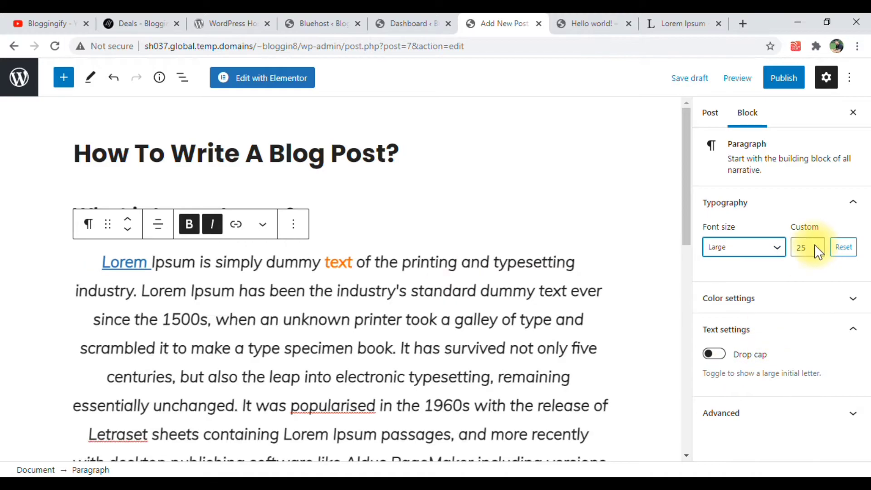
Set the custom font size of the paragraph under "What is Lorem Ipsum?" to 20
{"action": "left_click", "coordinate": [816, 249]}
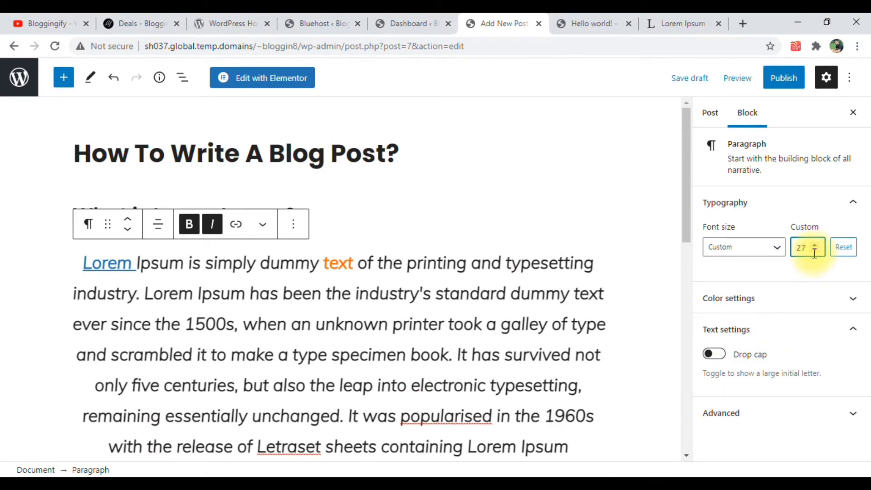
{"action": "left_click", "coordinate": [816, 251]}
{"action": "left_click", "coordinate": [816, 251]}
{"action": "left_click", "coordinate": [816, 251]}
{"action": "left_click", "coordinate": [816, 251]}
{"action": "left_click", "coordinate": [816, 251]}
{"action": "left_click", "coordinate": [815, 251]}
{"action": "left_click", "coordinate": [816, 251]}
{"action": "scroll", "coordinate": [359, 318], "scroll_direction": "down", "scroll_amount": 2}
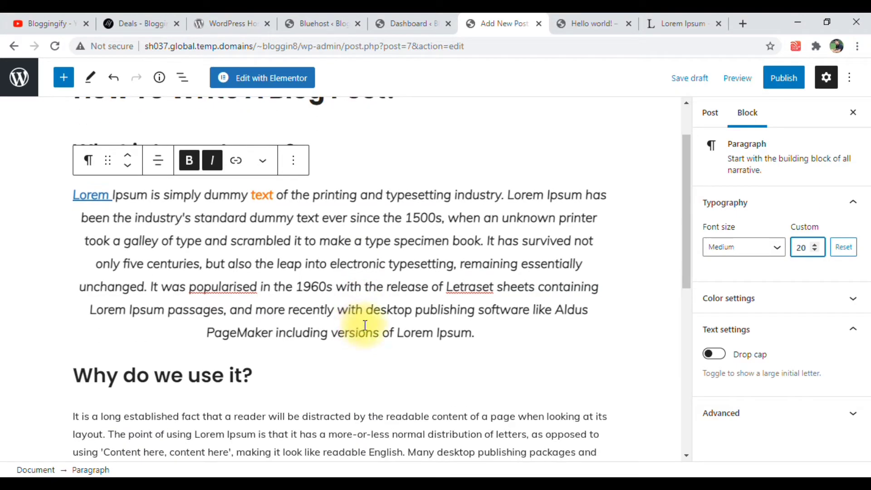
Try black and yellow as the paragraph's text color and settle on the darker green
{"action": "left_click", "coordinate": [732, 302]}
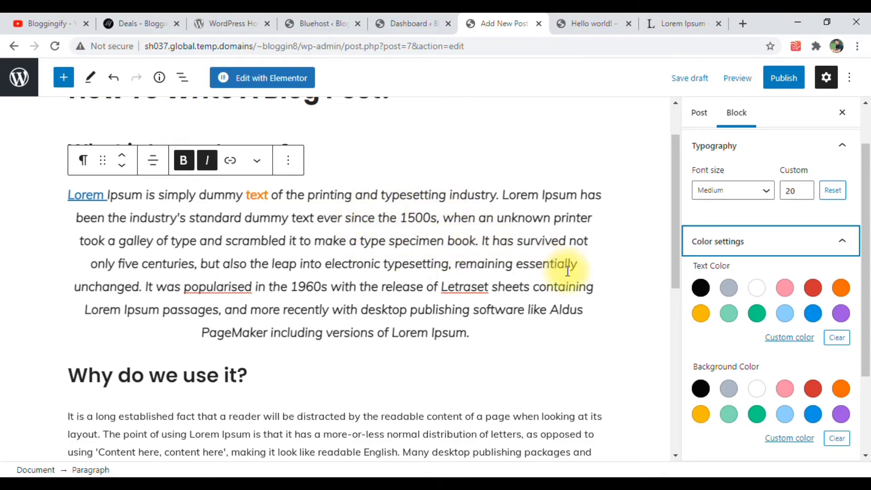
{"action": "left_click", "coordinate": [700, 288]}
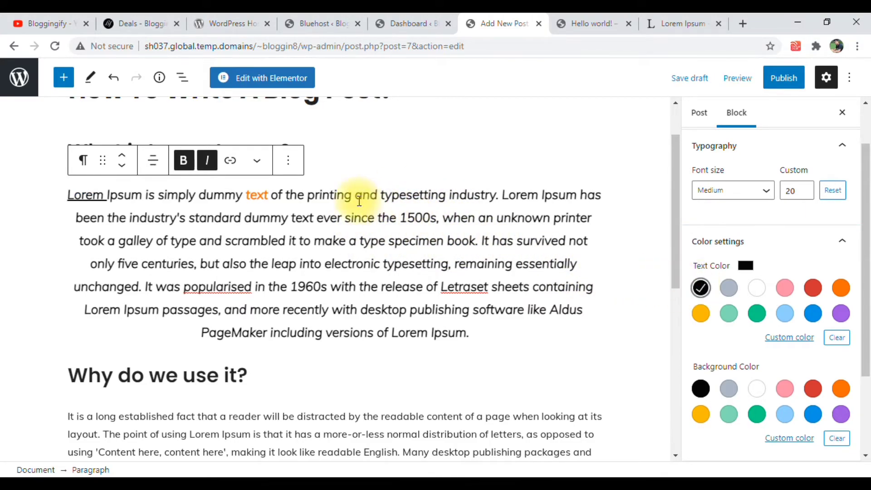
{"action": "left_click", "coordinate": [701, 314]}
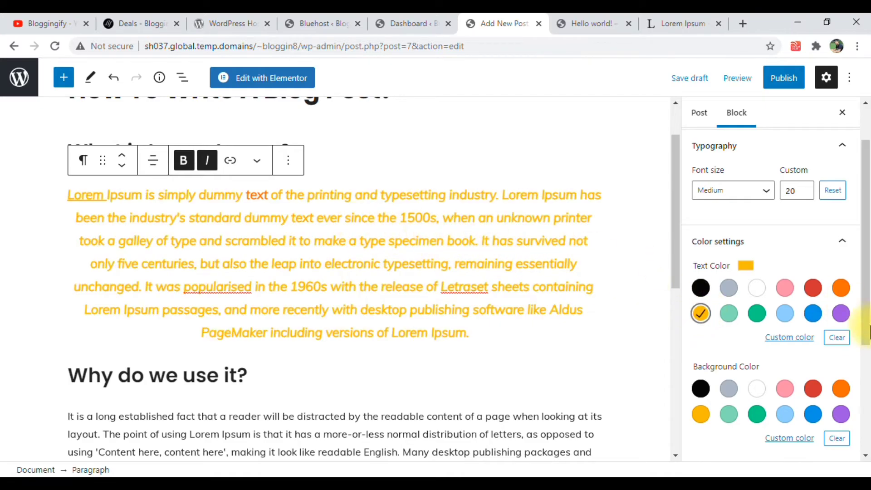
{"action": "left_click", "coordinate": [757, 313]}
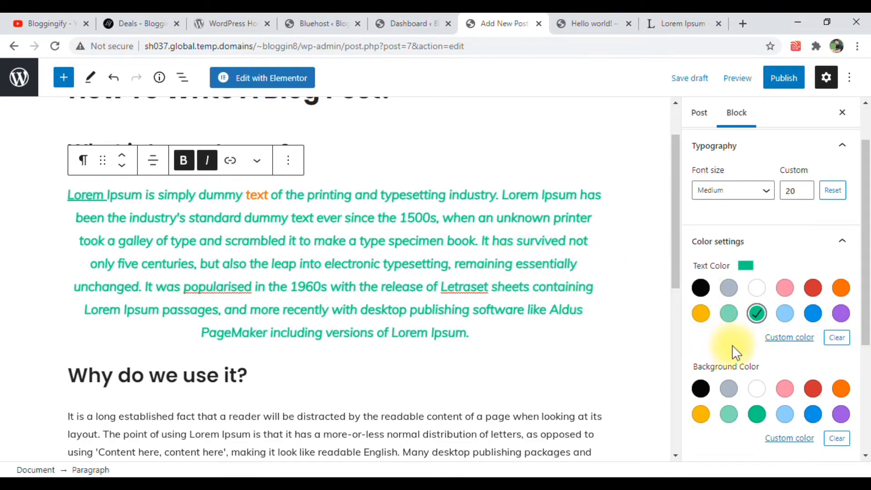
{"action": "scroll", "coordinate": [431, 230], "scroll_direction": "down", "scroll_amount": 4}
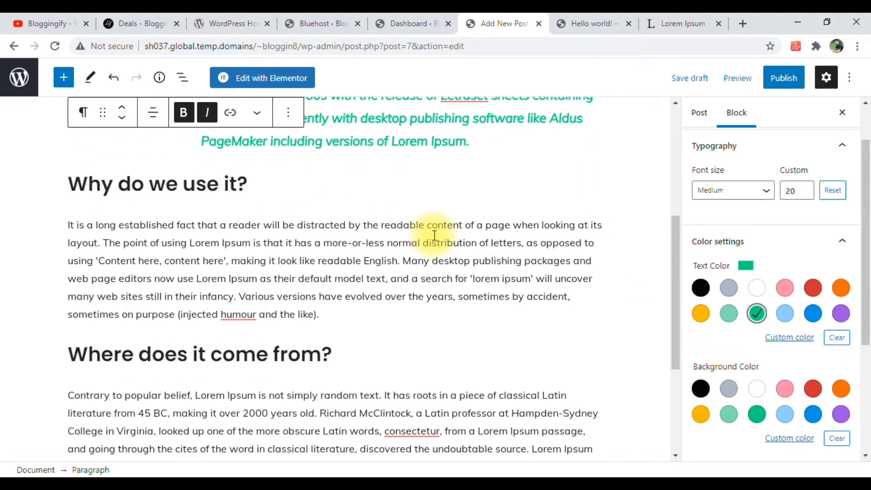
{"action": "scroll", "coordinate": [414, 231], "scroll_direction": "up", "scroll_amount": 3}
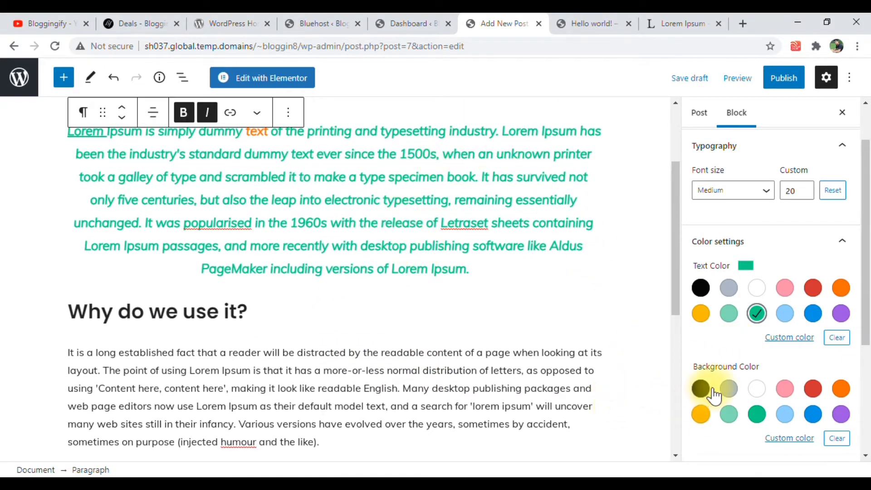
Give the paragraph under "What is Lorem Ipsum?" a custom beige background color, #e0d3af
{"action": "scroll", "coordinate": [712, 375], "scroll_direction": "down", "scroll_amount": 1}
{"action": "left_click", "coordinate": [699, 350]}
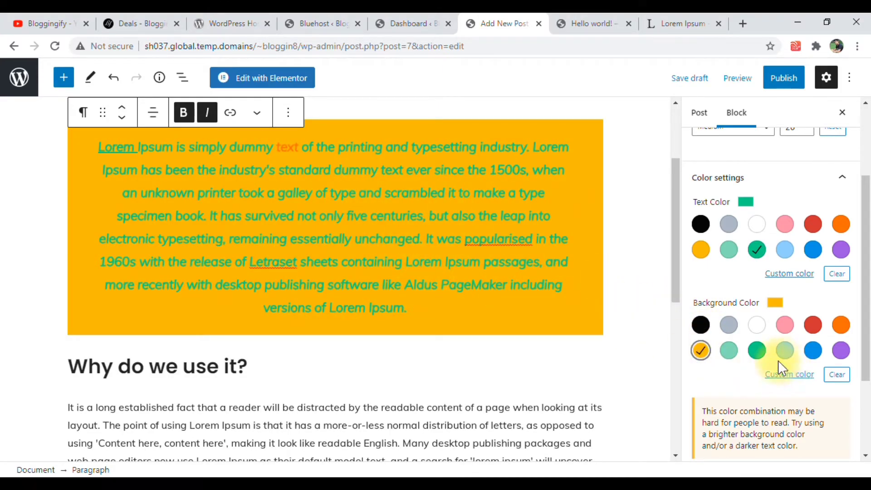
{"action": "left_click", "coordinate": [785, 376]}
{"action": "left_click_drag", "start_coordinate": [797, 183], "coordinate": [660, 199]}
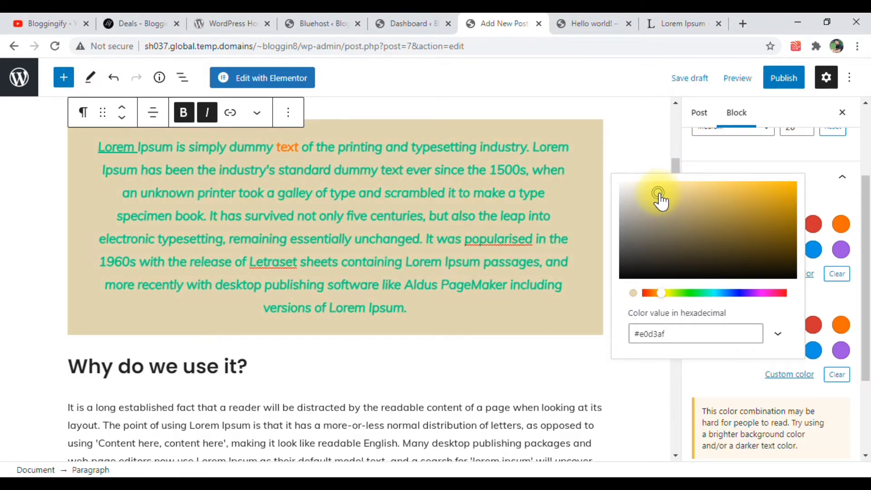
{"action": "left_click", "coordinate": [652, 380]}
Create a new post category named "Dummy" and assign it to the post
{"action": "scroll", "coordinate": [745, 369], "scroll_direction": "down", "scroll_amount": 3}
{"action": "scroll", "coordinate": [730, 350], "scroll_direction": "up", "scroll_amount": 5}
{"action": "scroll", "coordinate": [339, 301], "scroll_direction": "down", "scroll_amount": 8}
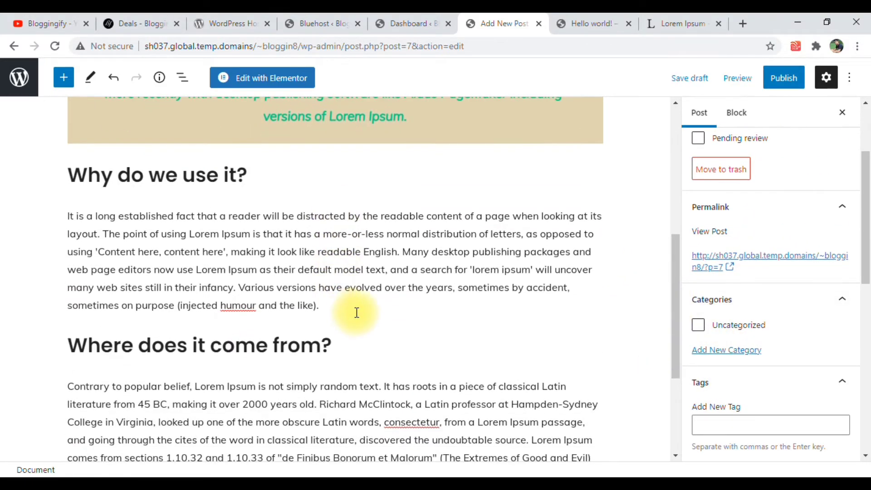
{"action": "scroll", "coordinate": [331, 298], "scroll_direction": "up", "scroll_amount": 10}
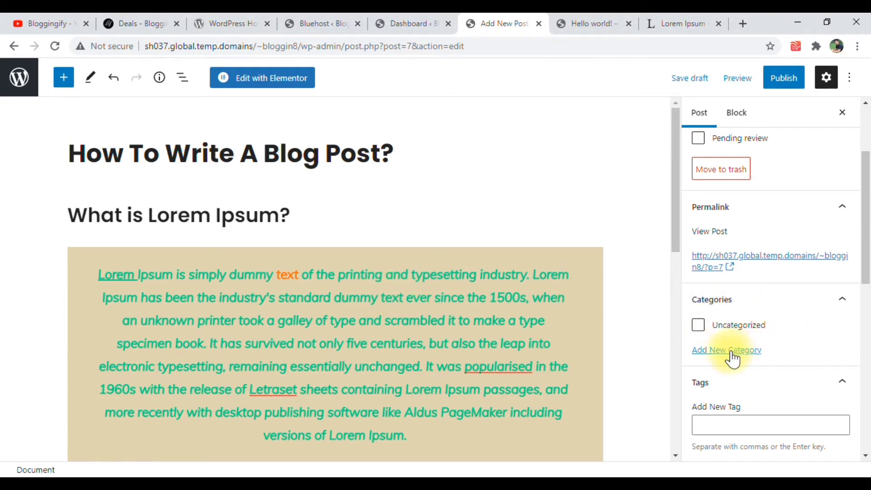
{"action": "scroll", "coordinate": [712, 309], "scroll_direction": "down", "scroll_amount": 1}
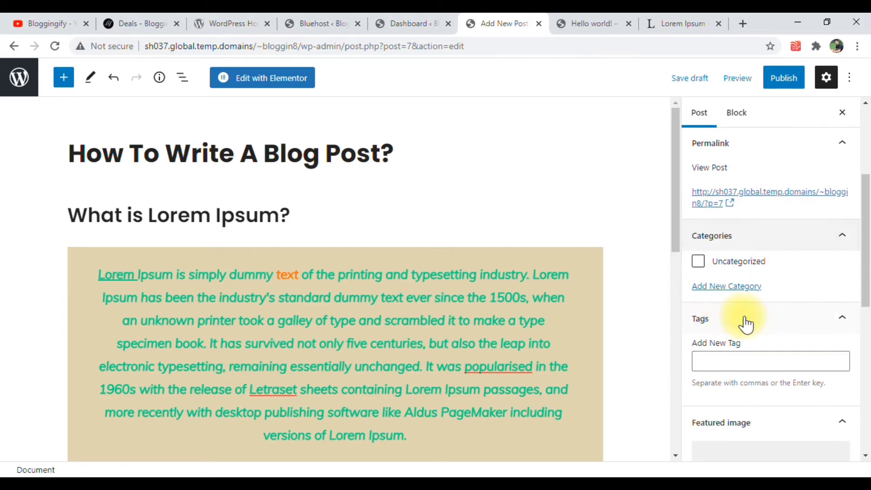
{"action": "left_click", "coordinate": [720, 286]}
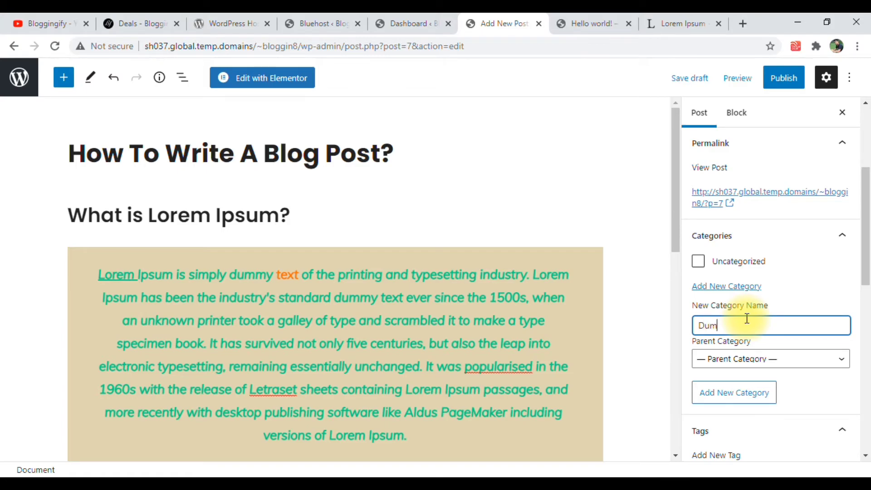
{"action": "left_click", "coordinate": [736, 403]}
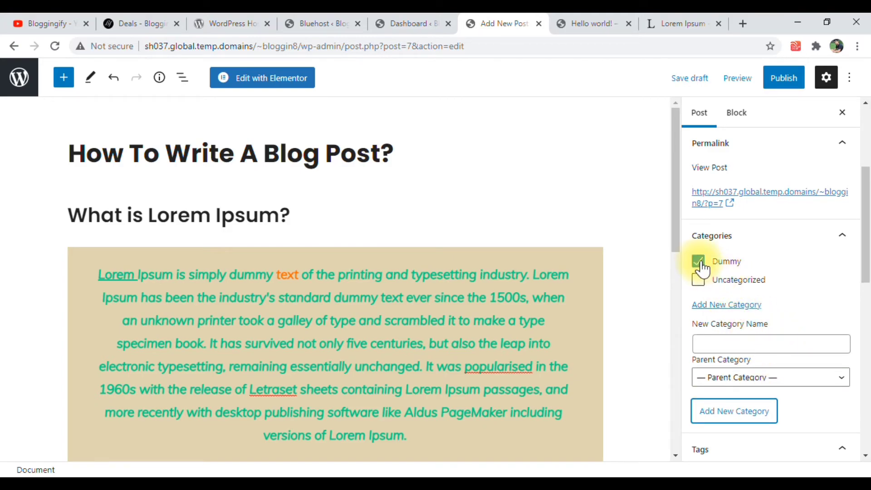
{"action": "left_click_drag", "start_coordinate": [702, 262], "coordinate": [736, 263]}
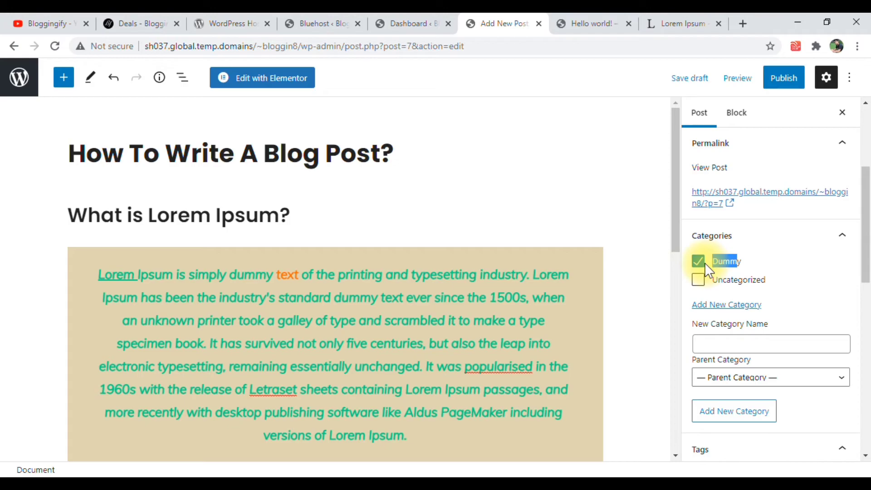
Add the tags "dummyyy]" and "lorem" to the post
{"action": "scroll", "coordinate": [761, 295], "scroll_direction": "down", "scroll_amount": 4}
{"action": "left_click", "coordinate": [734, 301]}
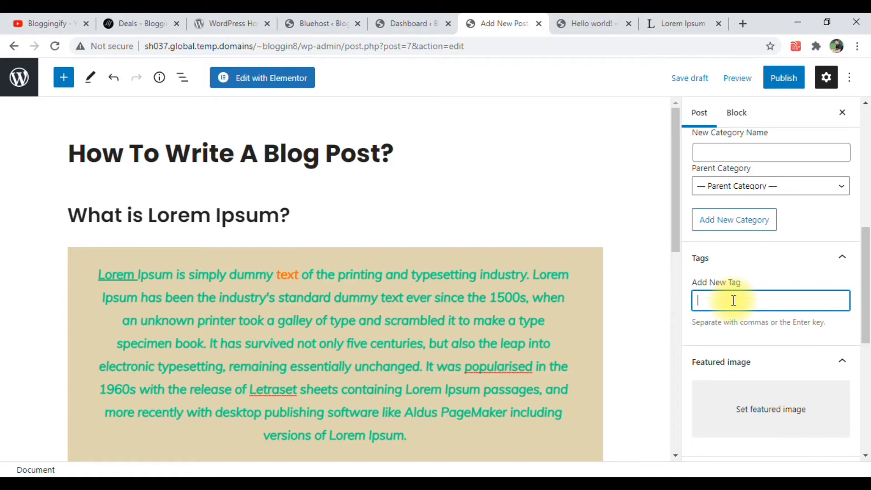
{"action": "type", "text": "dummy"}
{"action": "key", "text": "Return"}
{"action": "type", "text": "lorem"}
{"action": "key", "text": "Return"}
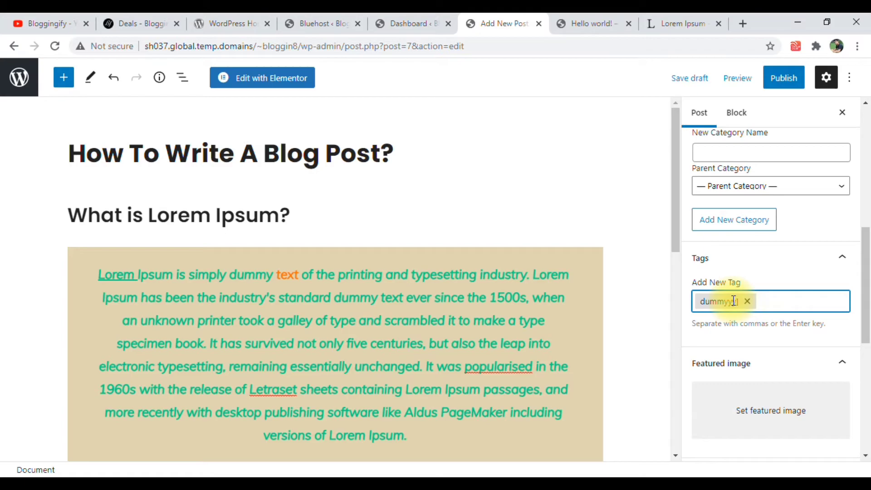
{"action": "scroll", "coordinate": [748, 331], "scroll_direction": "down", "scroll_amount": 2}
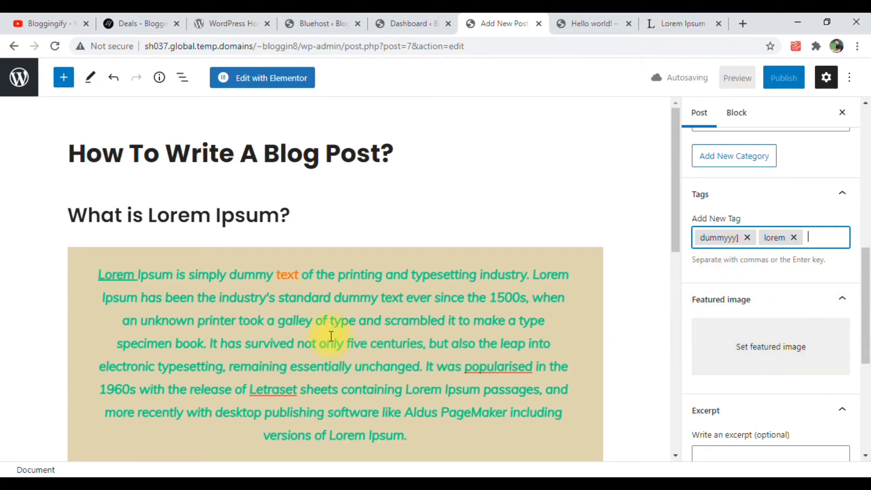
Upload the image "Tips To Get Google AdSense Approval Fast_ (1)" from the Downloads folder for the post's featured image
{"action": "scroll", "coordinate": [327, 326], "scroll_direction": "down", "scroll_amount": 5}
{"action": "left_click", "coordinate": [327, 227]}
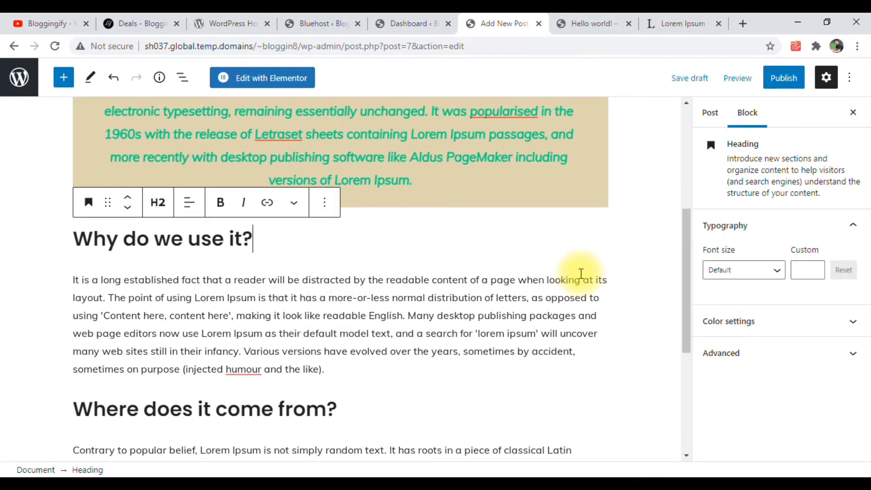
{"action": "scroll", "coordinate": [578, 281], "scroll_direction": "up", "scroll_amount": 3}
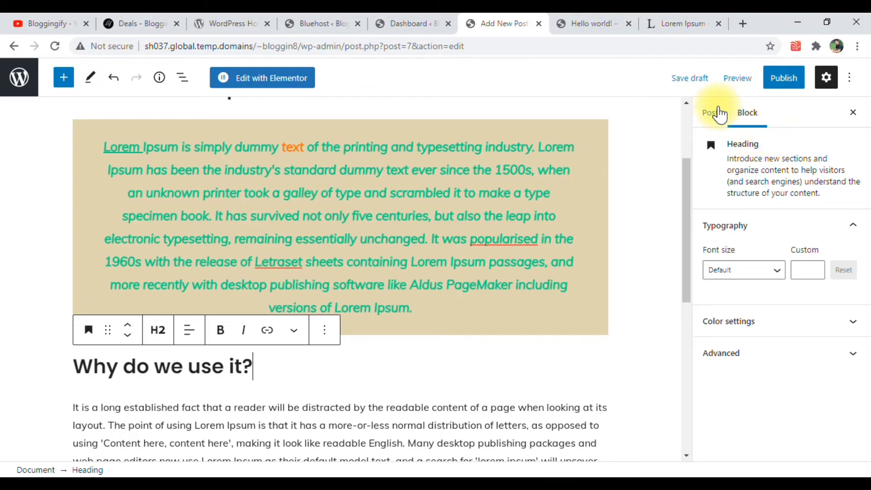
{"action": "left_click", "coordinate": [721, 116]}
{"action": "scroll", "coordinate": [732, 302], "scroll_direction": "down", "scroll_amount": 4}
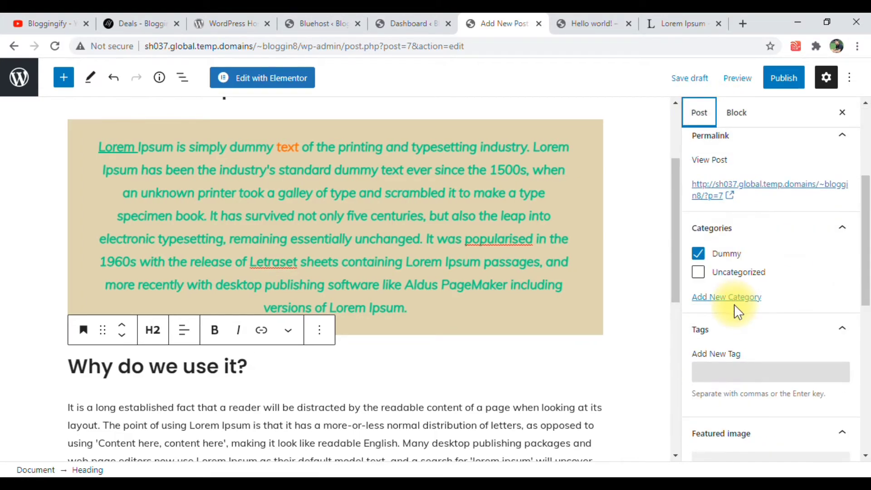
{"action": "scroll", "coordinate": [724, 295], "scroll_direction": "down", "scroll_amount": 3}
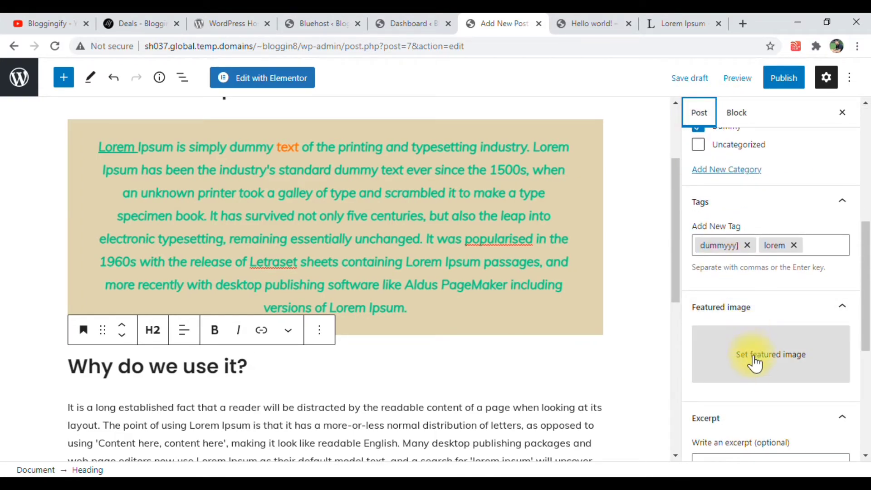
{"action": "left_click", "coordinate": [756, 363]}
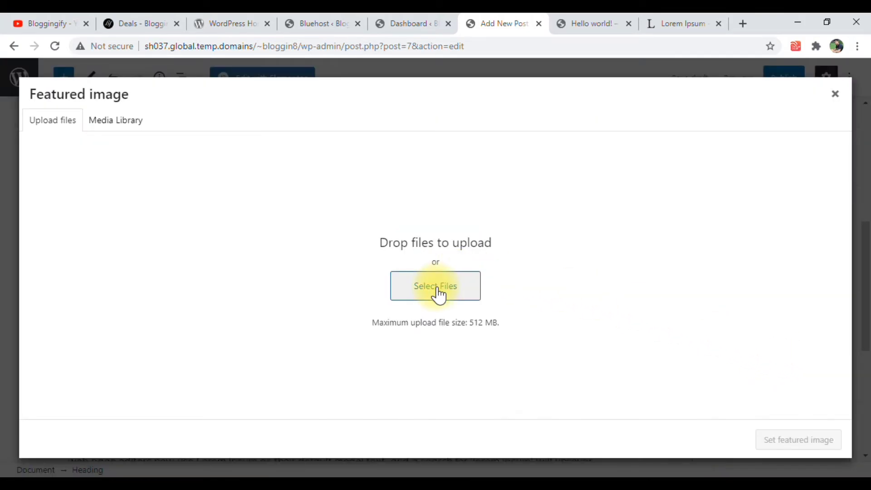
{"action": "left_click", "coordinate": [437, 287]}
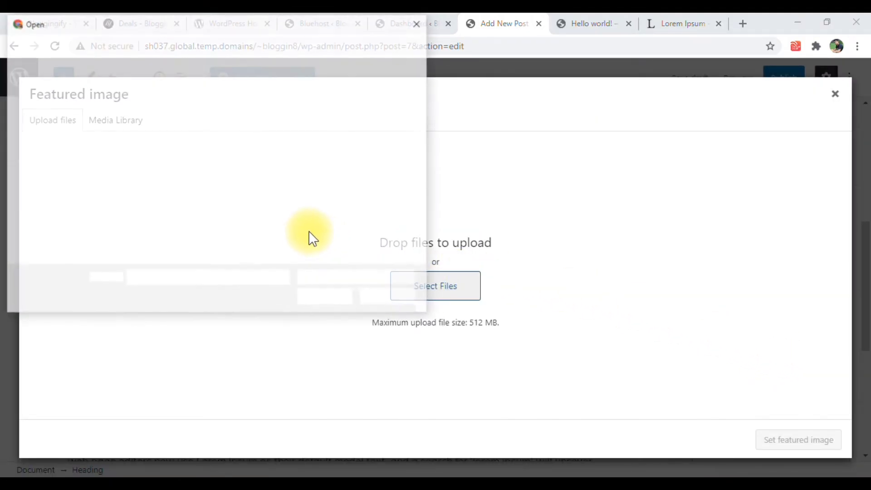
{"action": "scroll", "coordinate": [272, 227], "scroll_direction": "down", "scroll_amount": 6}
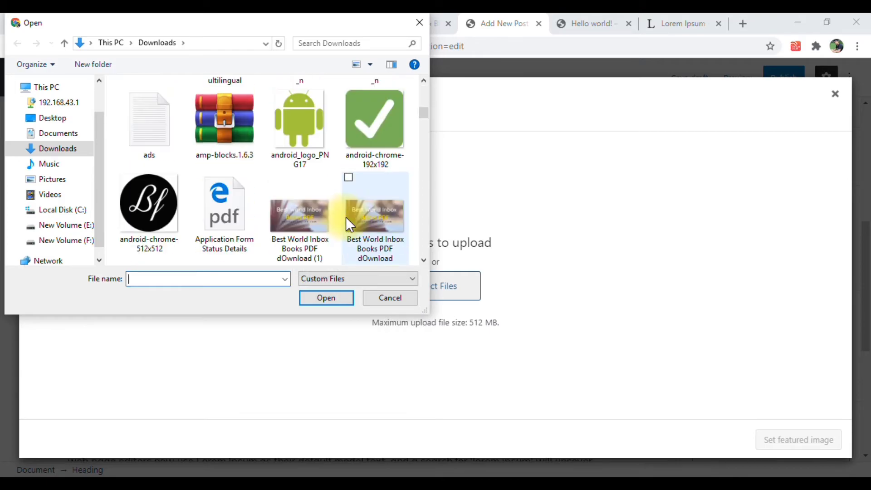
{"action": "scroll", "coordinate": [283, 215], "scroll_direction": "down", "scroll_amount": 3}
{"action": "scroll", "coordinate": [247, 217], "scroll_direction": "down", "scroll_amount": 1}
{"action": "scroll", "coordinate": [254, 215], "scroll_direction": "up", "scroll_amount": 4}
{"action": "scroll", "coordinate": [277, 218], "scroll_direction": "down", "scroll_amount": 4}
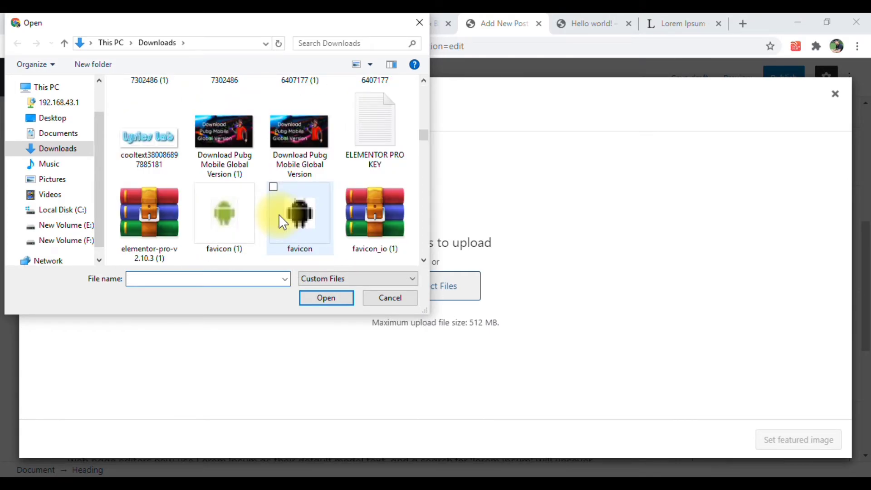
{"action": "scroll", "coordinate": [281, 222], "scroll_direction": "down", "scroll_amount": 2}
{"action": "scroll", "coordinate": [268, 228], "scroll_direction": "down", "scroll_amount": 2}
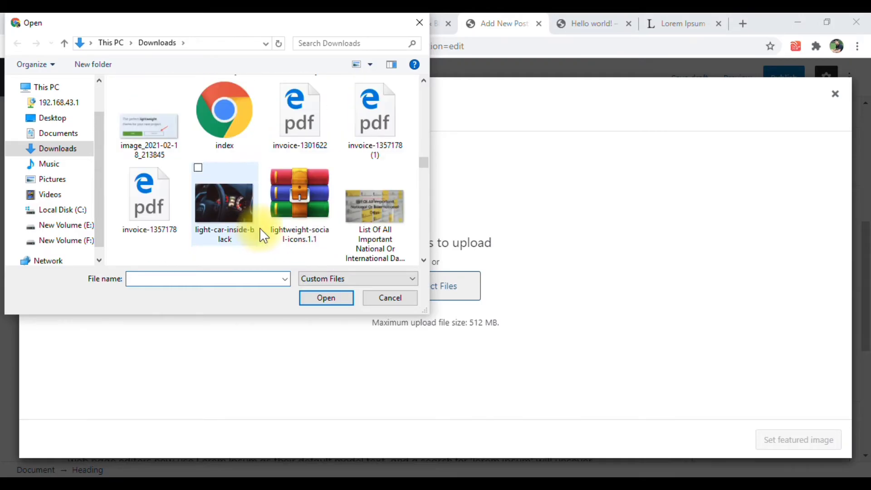
{"action": "scroll", "coordinate": [273, 228], "scroll_direction": "down", "scroll_amount": 5}
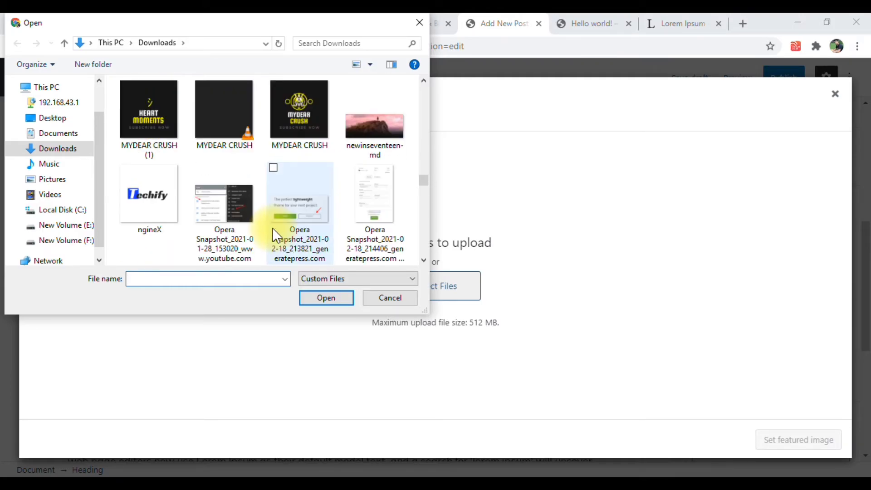
{"action": "scroll", "coordinate": [273, 227], "scroll_direction": "down", "scroll_amount": 2}
{"action": "scroll", "coordinate": [273, 228], "scroll_direction": "down", "scroll_amount": 5}
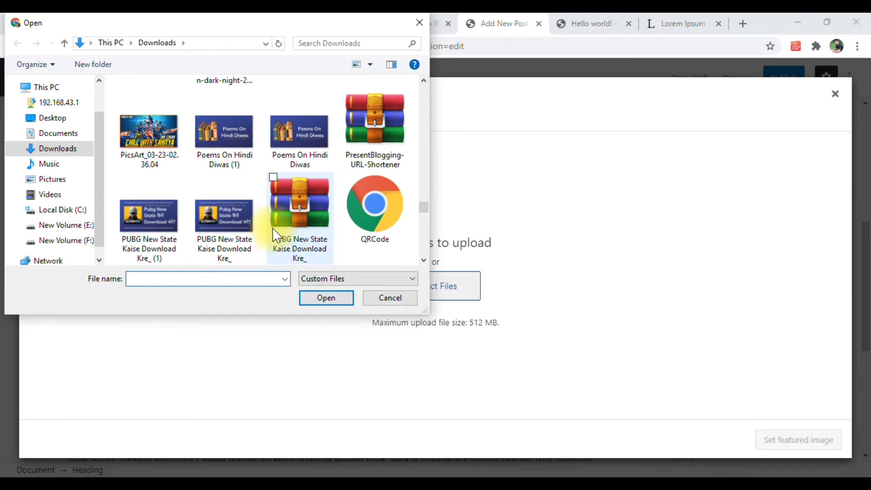
{"action": "scroll", "coordinate": [236, 230], "scroll_direction": "down", "scroll_amount": 3}
{"action": "left_click", "coordinate": [375, 204]}
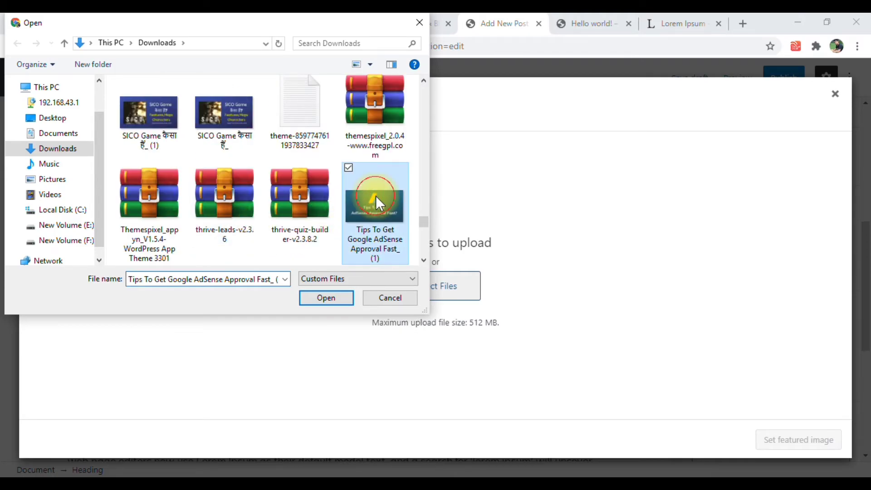
{"action": "left_click", "coordinate": [331, 299]}
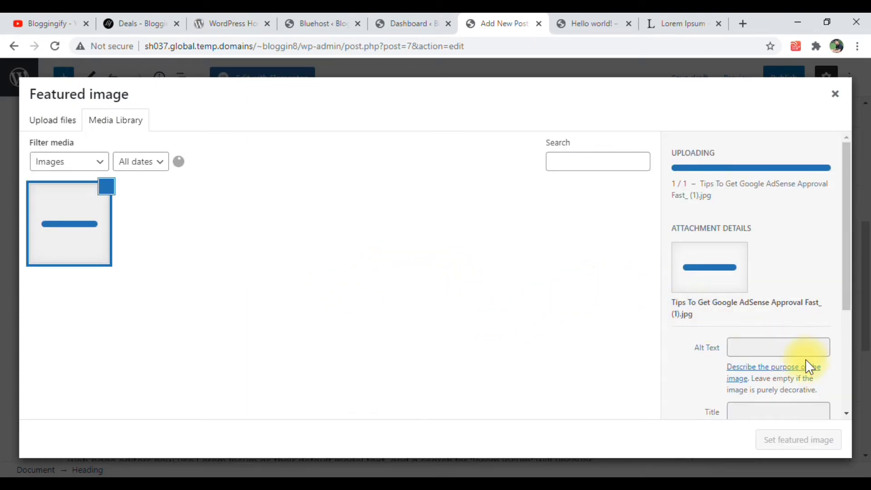
Copy the uploaded image's title into its alt text and set it as the featured image
{"action": "left_click", "coordinate": [745, 342]}
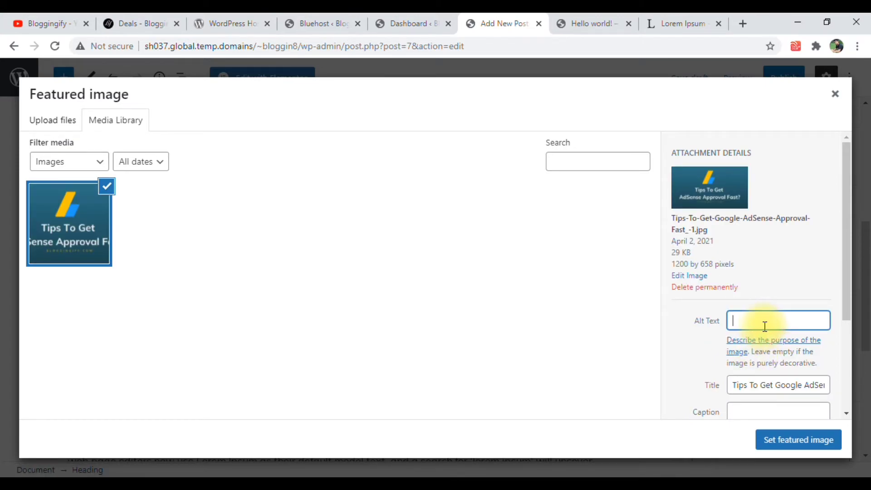
{"action": "triple_click", "coordinate": [767, 385]}
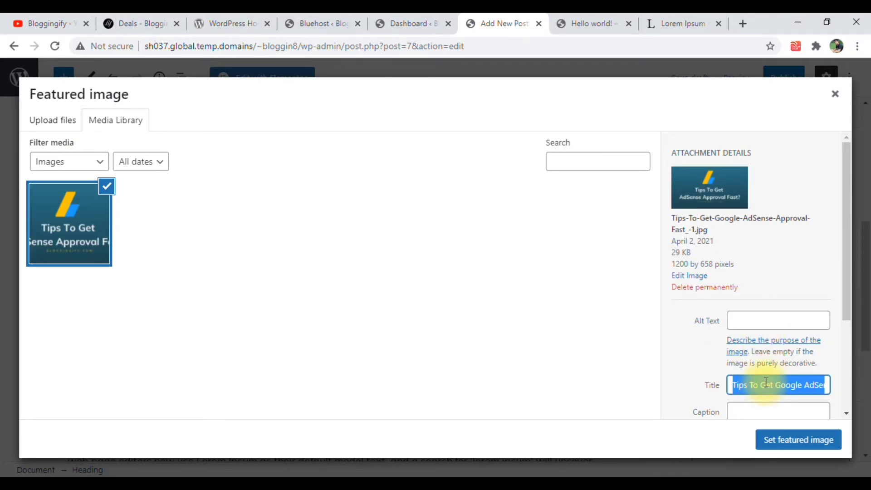
{"action": "left_click", "coordinate": [762, 321]}
{"action": "type", "text": "Tips To Get Google AdSense Approval Fast_ (1)"}
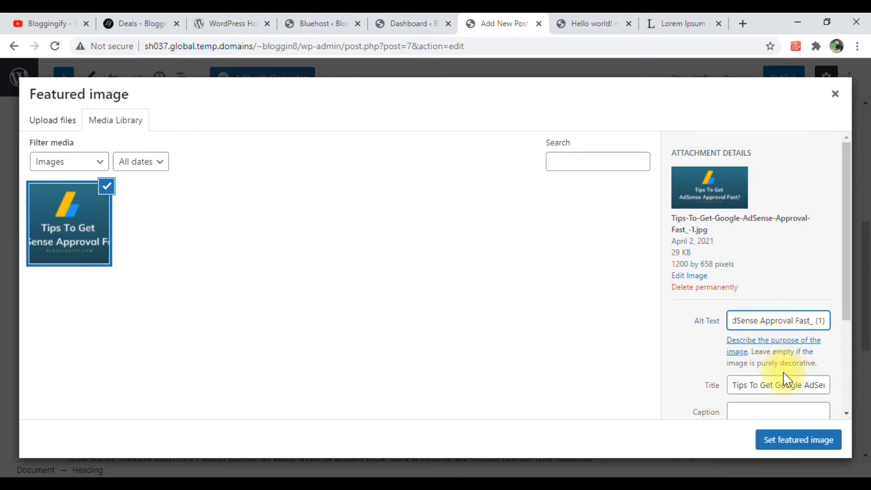
{"action": "left_click", "coordinate": [789, 439]}
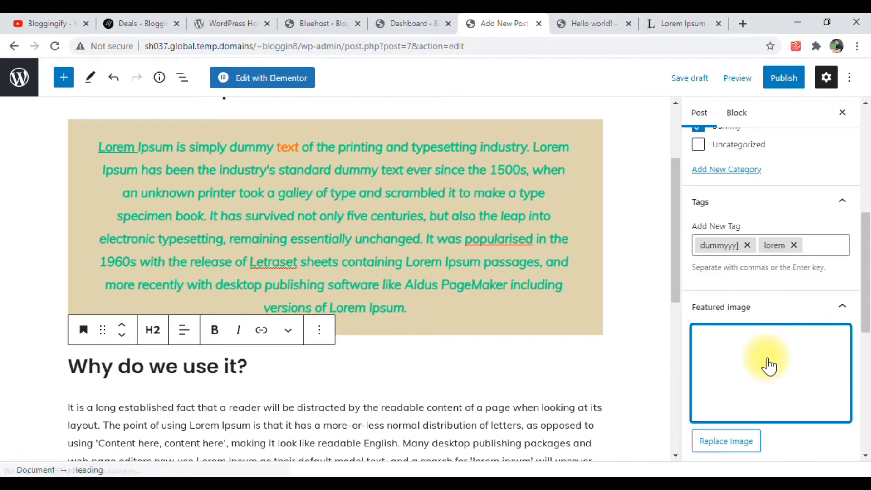
Review the post's excerpt, discussion and template settings, along with its featured image, tags and categories
{"action": "scroll", "coordinate": [762, 363], "scroll_direction": "down", "scroll_amount": 5}
{"action": "scroll", "coordinate": [756, 369], "scroll_direction": "down", "scroll_amount": 2}
{"action": "left_click", "coordinate": [724, 229]}
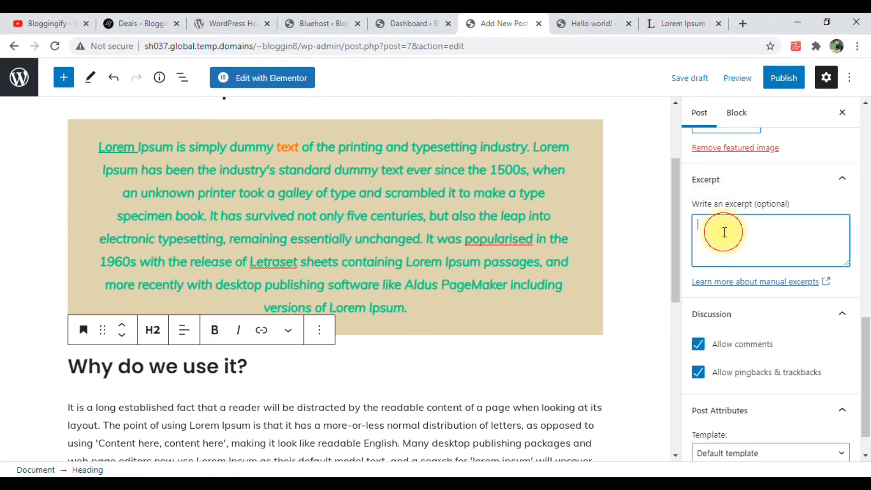
{"action": "scroll", "coordinate": [229, 172], "scroll_direction": "up", "scroll_amount": 1}
{"action": "scroll", "coordinate": [229, 172], "scroll_direction": "up", "scroll_amount": 2}
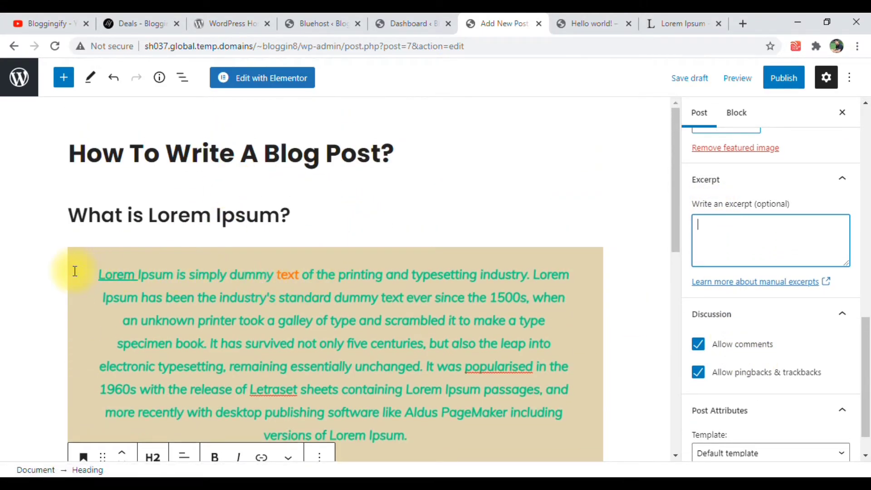
{"action": "scroll", "coordinate": [301, 318], "scroll_direction": "down", "scroll_amount": 3}
{"action": "left_click_drag", "start_coordinate": [751, 204], "coordinate": [803, 204]}
{"action": "left_click", "coordinate": [797, 205]}
{"action": "scroll", "coordinate": [353, 287], "scroll_direction": "down", "scroll_amount": 1}
{"action": "scroll", "coordinate": [353, 287], "scroll_direction": "down", "scroll_amount": 4}
{"action": "scroll", "coordinate": [806, 173], "scroll_direction": "up", "scroll_amount": 4}
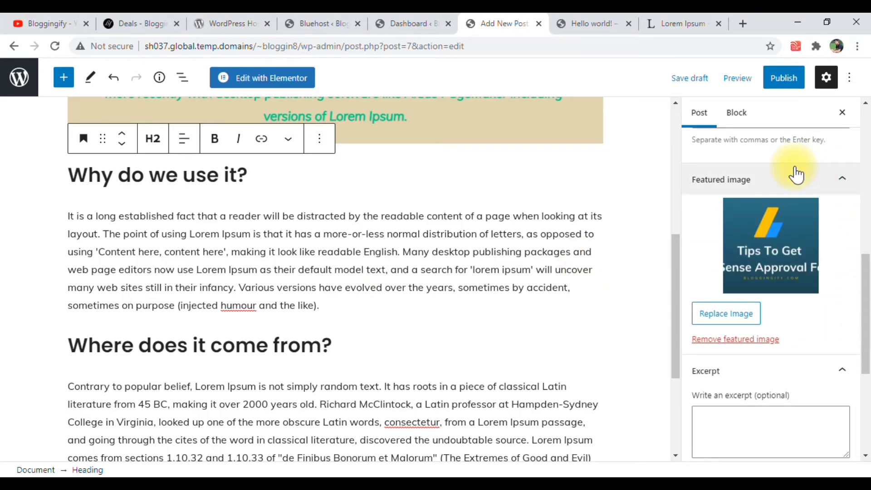
{"action": "scroll", "coordinate": [797, 174], "scroll_direction": "up", "scroll_amount": 4}
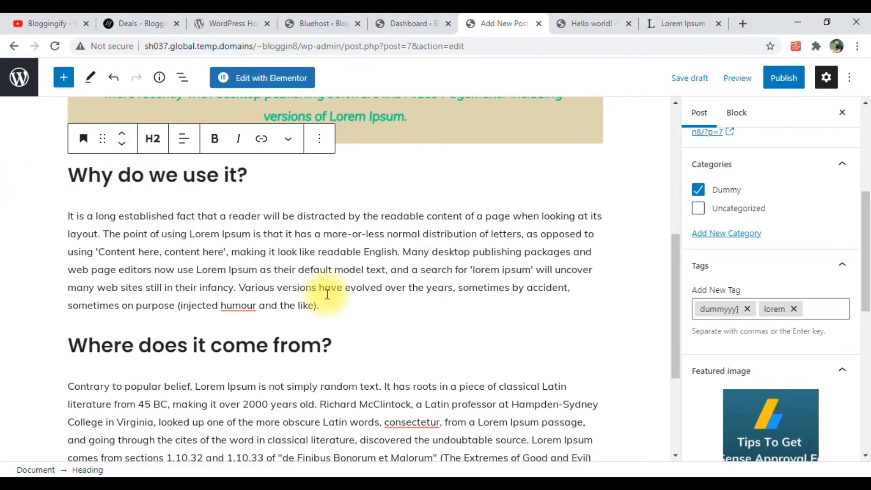
Insert an empty YouTube embed block below the paragraph under the "Why do we use it?" heading
{"action": "left_click", "coordinate": [329, 306]}
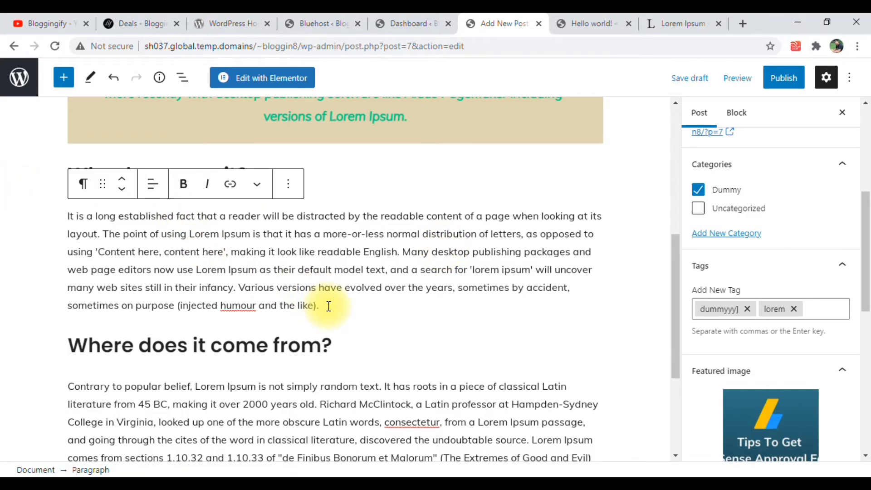
{"action": "key", "text": "Return"}
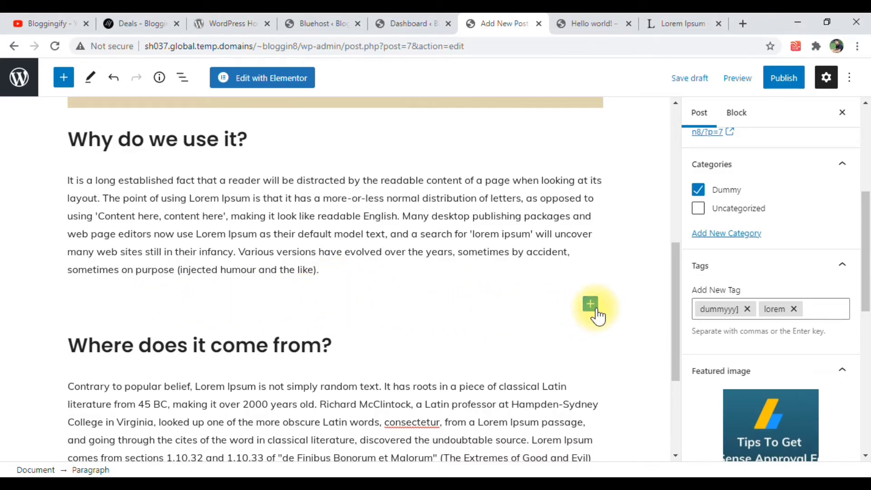
{"action": "left_click", "coordinate": [64, 78]}
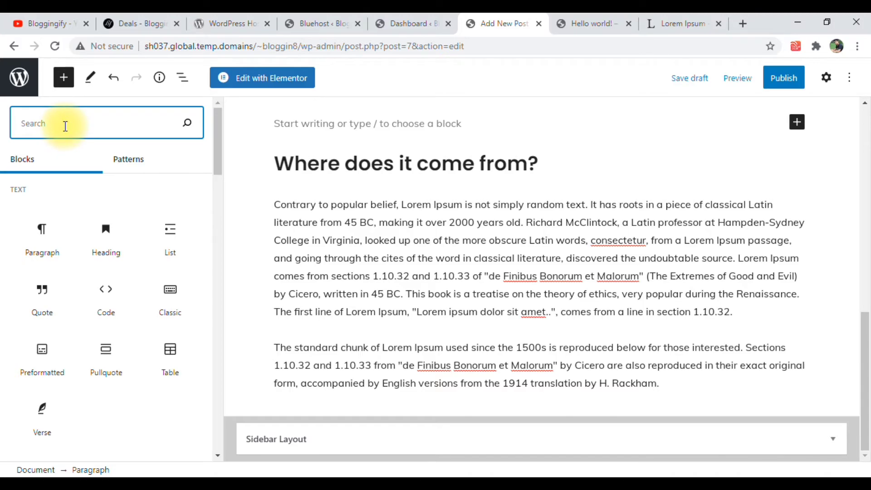
{"action": "type", "text": "image"}
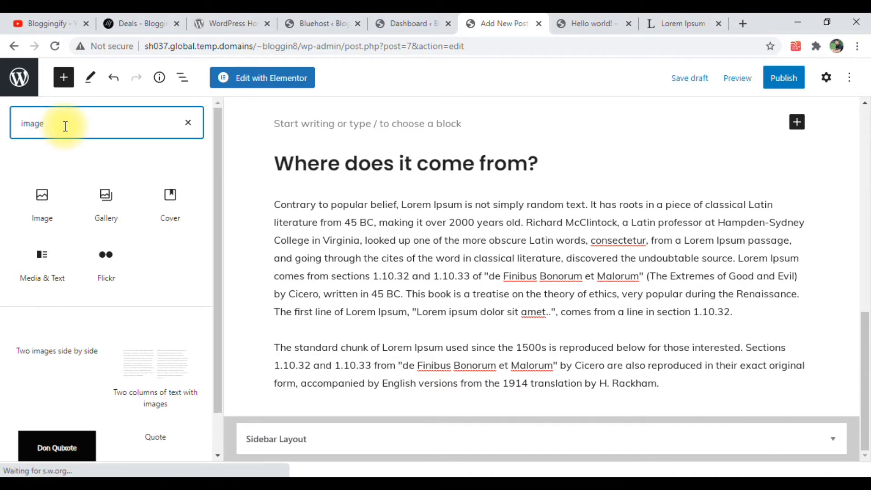
{"action": "key", "text": "BackSpace"}
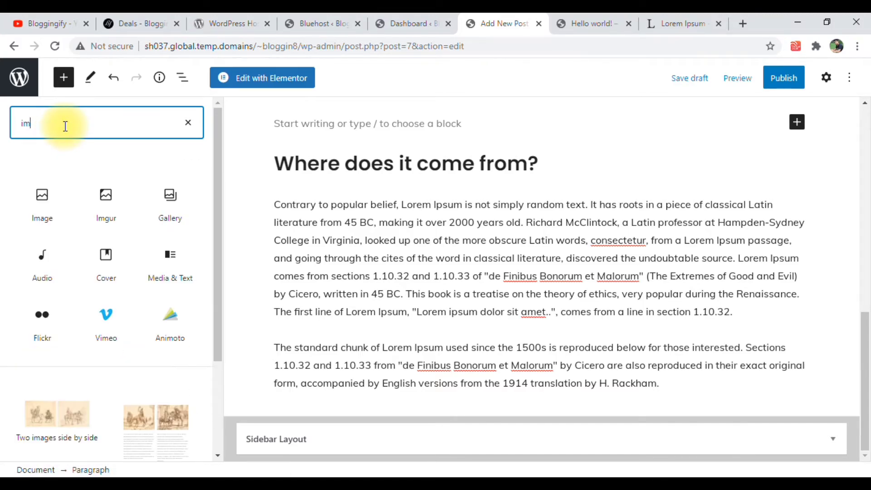
{"action": "key", "text": "BackSpace"}
{"action": "key", "text": "BackSpace"}
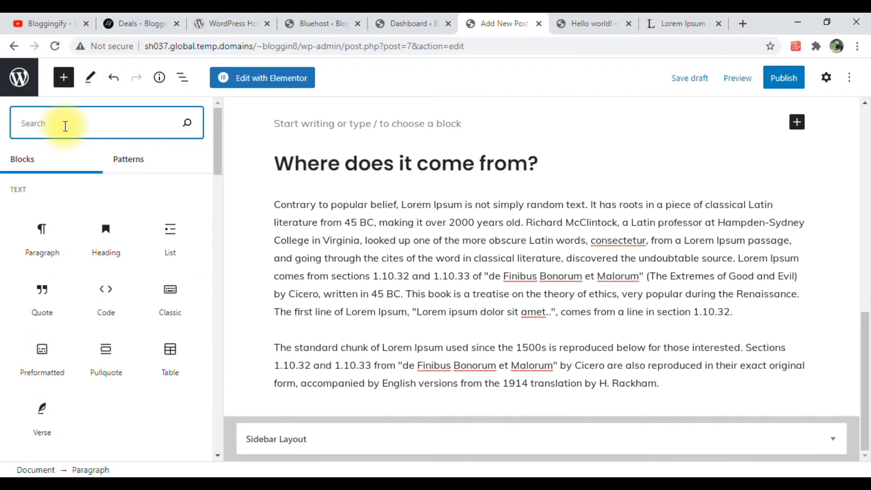
{"action": "type", "text": "you"}
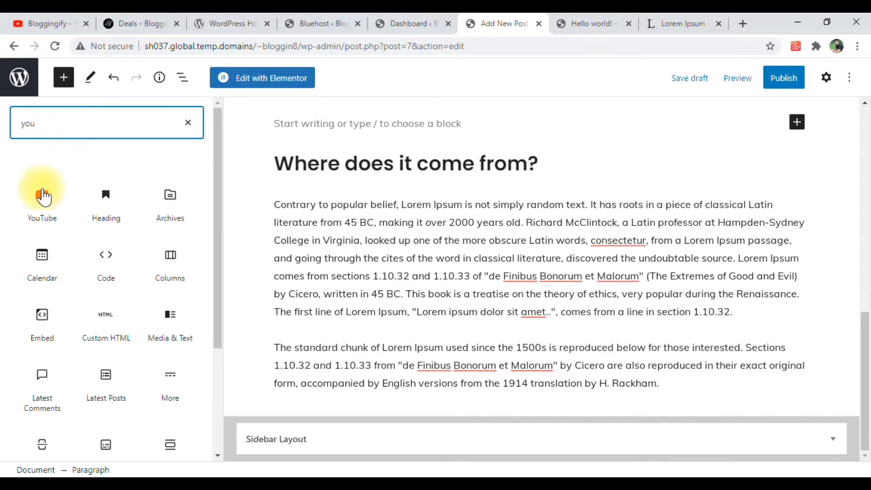
{"action": "left_click", "coordinate": [42, 197]}
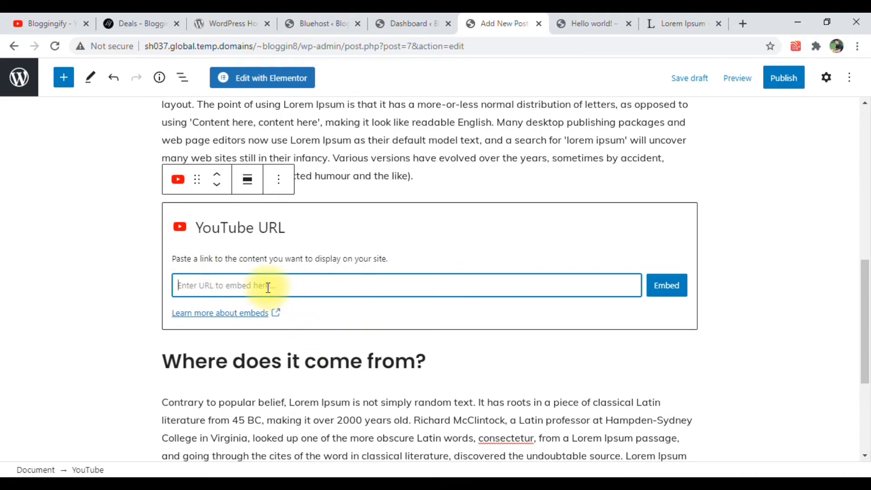
Copy the link of the "How To Purchase Domain In Hindi?" video from the Bloggingify YouTube channel and embed it in the post
{"action": "left_click", "coordinate": [80, 19]}
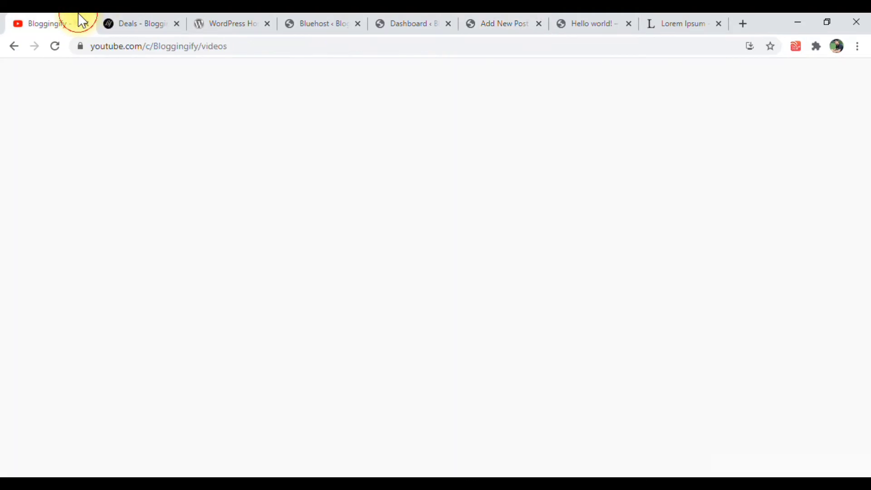
{"action": "right_click", "coordinate": [253, 372]}
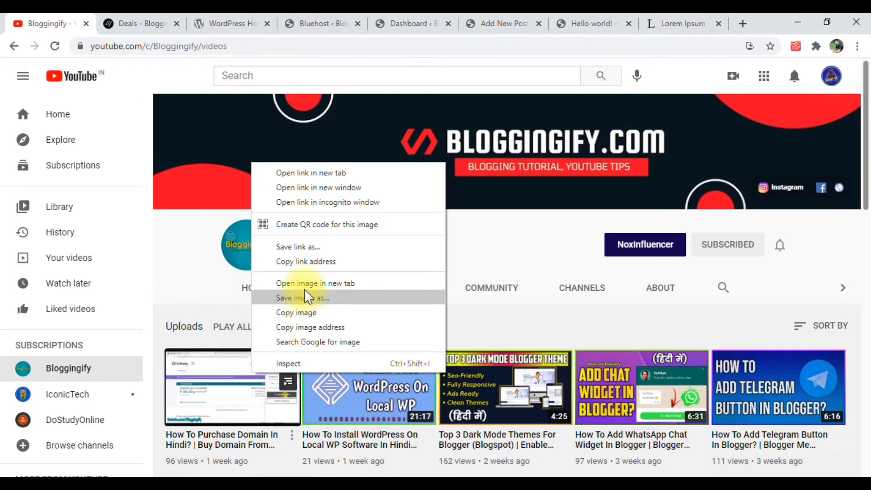
{"action": "left_click", "coordinate": [303, 262]}
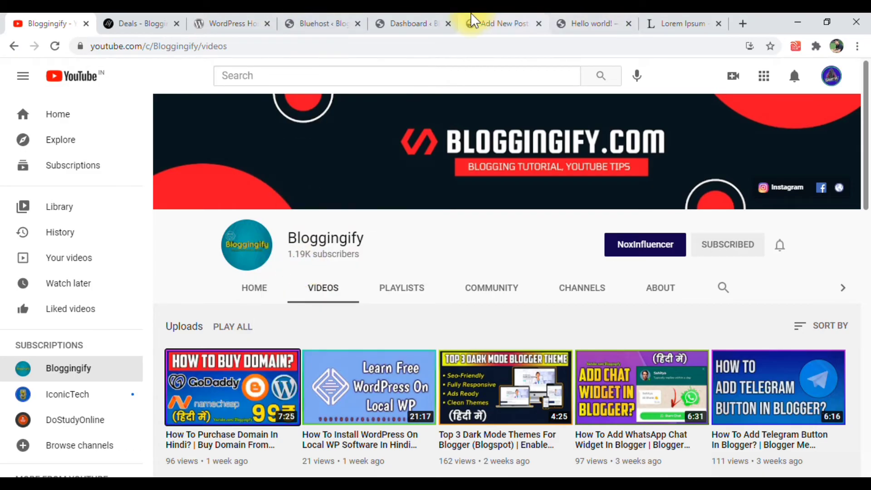
{"action": "left_click", "coordinate": [482, 23]}
{"action": "type", "text": "https://www.youtube.com/watch?v=eFMiDbeFL_Uo"}
{"action": "left_click", "coordinate": [661, 285]}
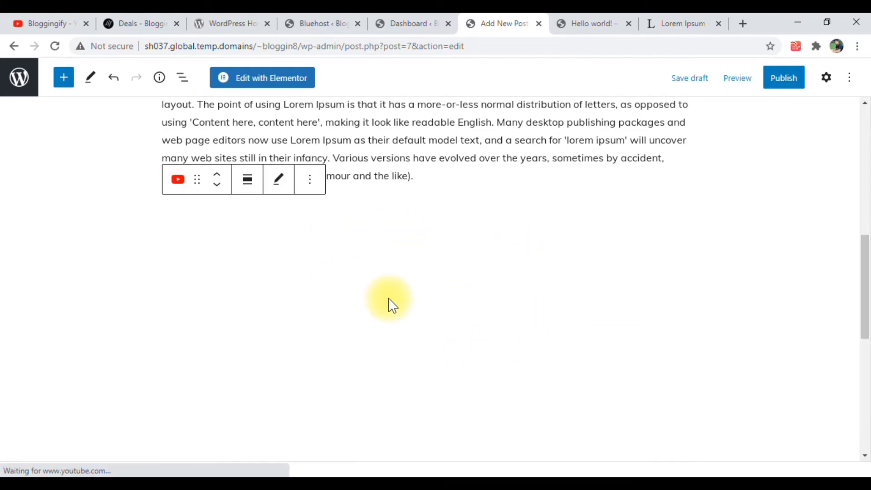
Add an Image block after the first paragraph under the "Where does it come from?" heading
{"action": "scroll", "coordinate": [322, 306], "scroll_direction": "down", "scroll_amount": 8}
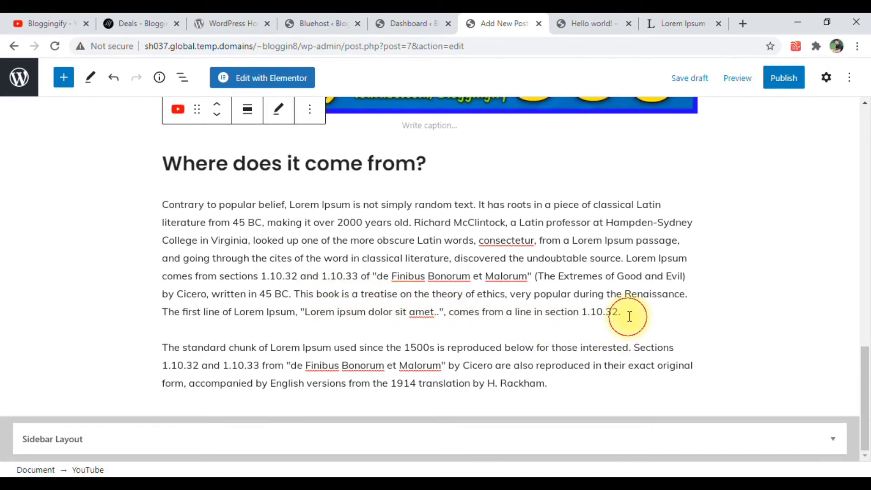
{"action": "left_click", "coordinate": [628, 316]}
{"action": "key", "text": "Return"}
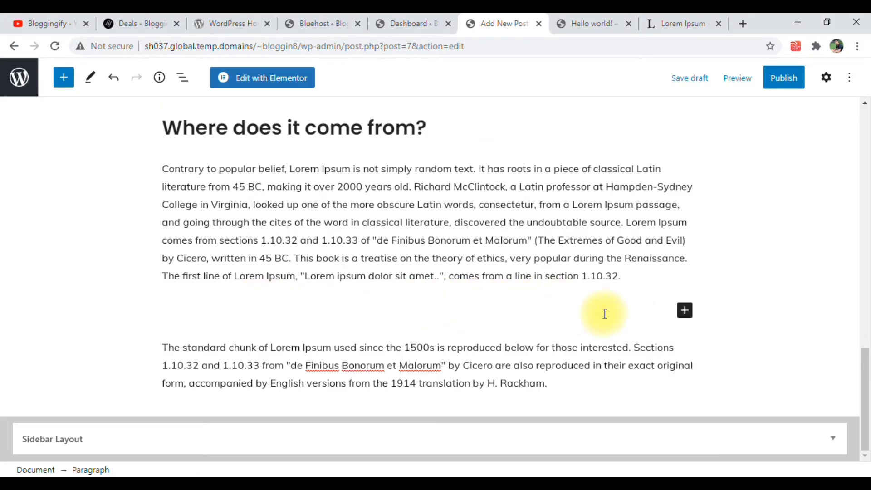
{"action": "left_click", "coordinate": [685, 311]}
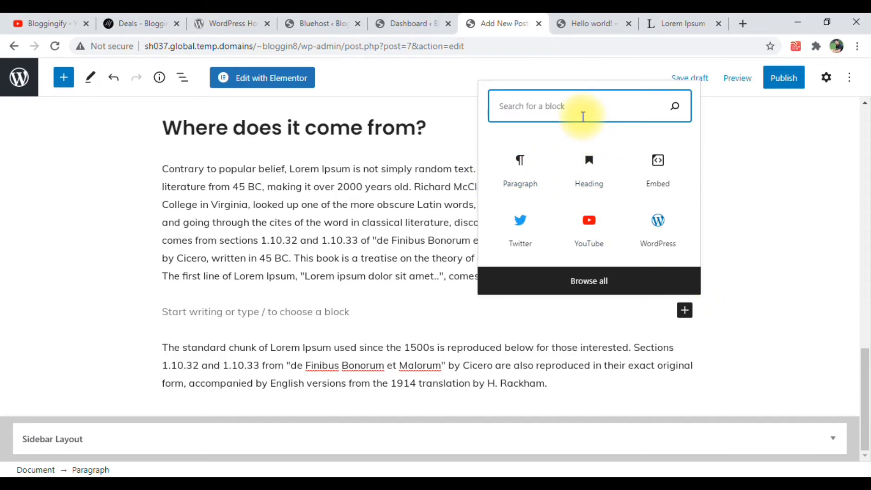
{"action": "type", "text": "image"}
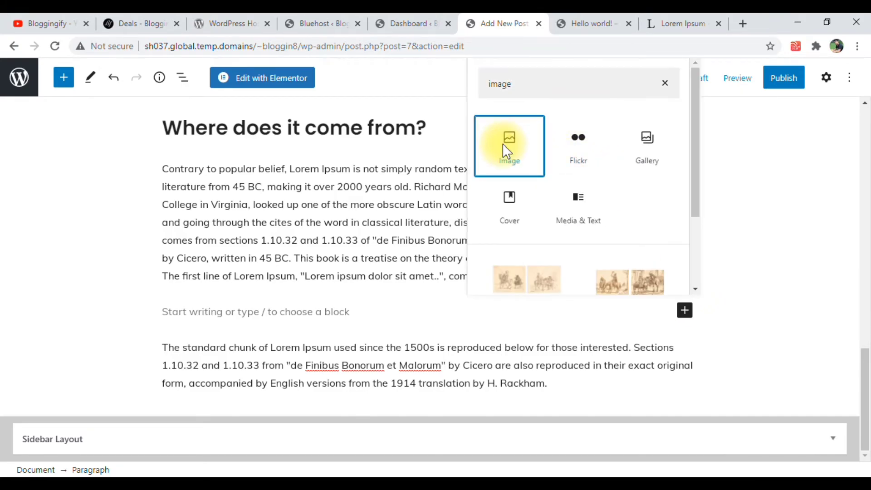
{"action": "left_click", "coordinate": [507, 151]}
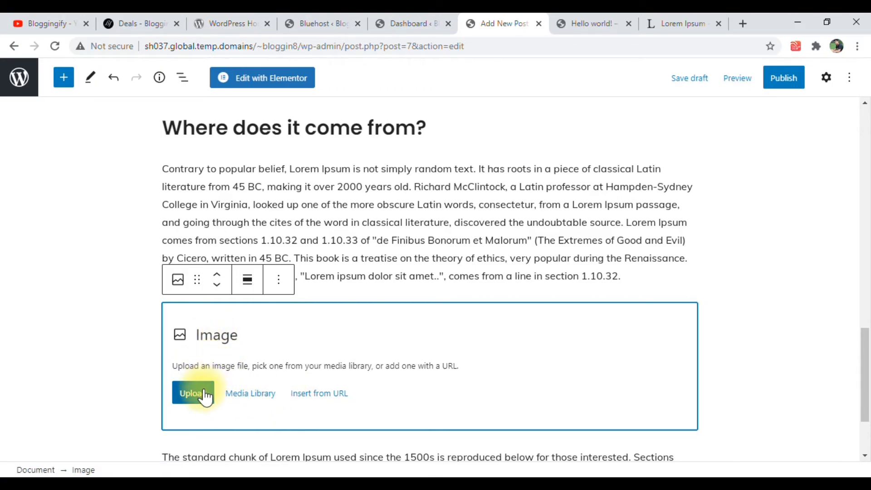
Upload android-chrome-192x192.png from the favicon_io folder in Downloads and insert it into the image block
{"action": "left_click", "coordinate": [250, 394]}
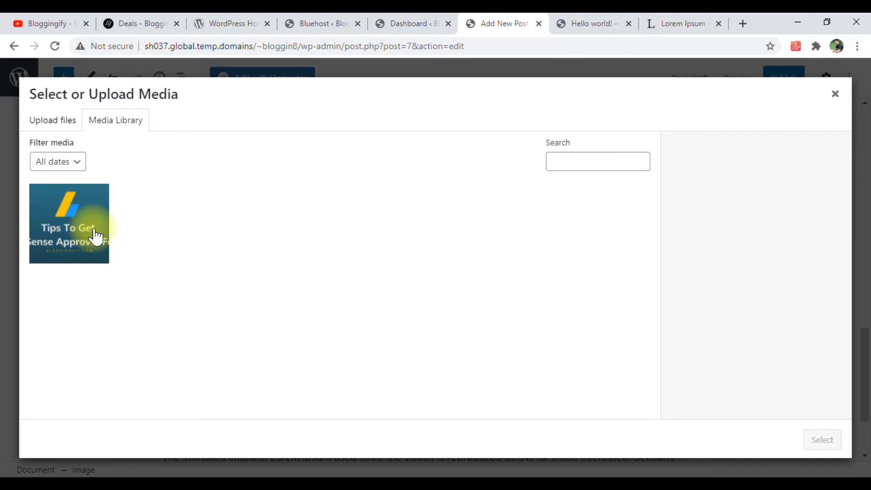
{"action": "left_click", "coordinate": [49, 121]}
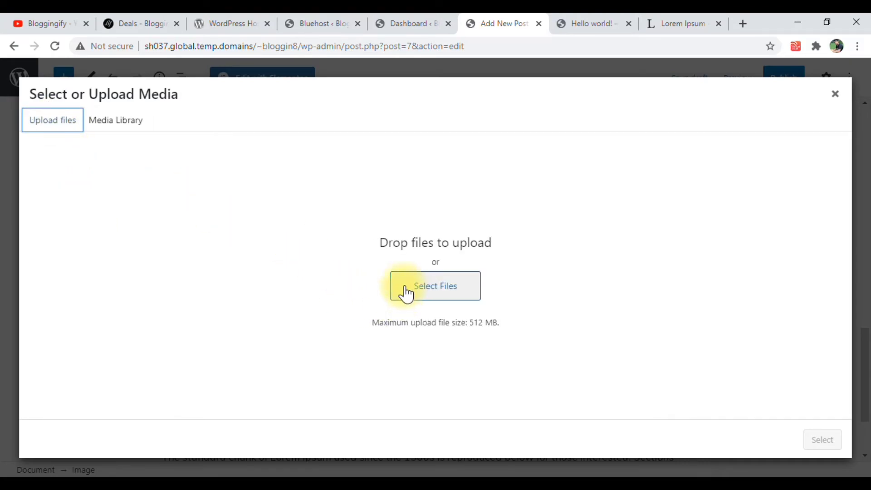
{"action": "left_click", "coordinate": [407, 291]}
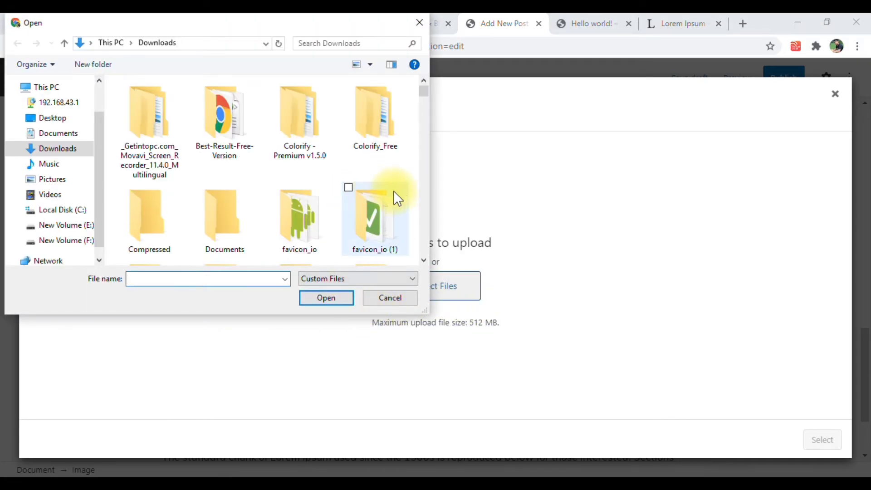
{"action": "double_click", "coordinate": [312, 219]}
{"action": "left_click", "coordinate": [243, 132]}
{"action": "left_click", "coordinate": [329, 298]}
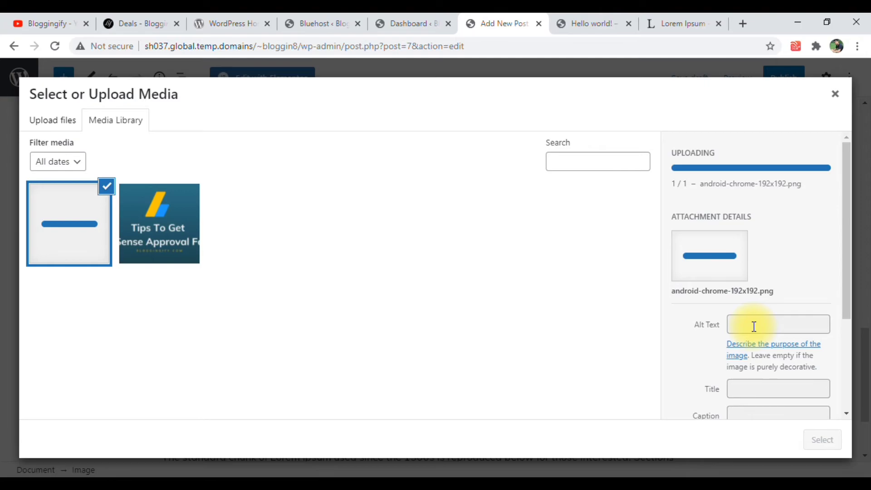
{"action": "scroll", "coordinate": [809, 373], "scroll_direction": "down", "scroll_amount": 1}
{"action": "left_click", "coordinate": [834, 440]}
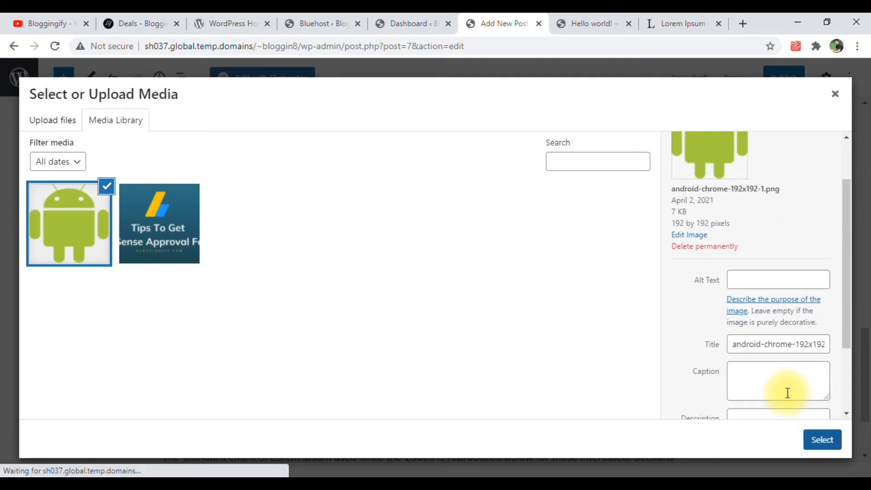
Align the inserted Android image to the center of the post
{"action": "left_click", "coordinate": [249, 251]}
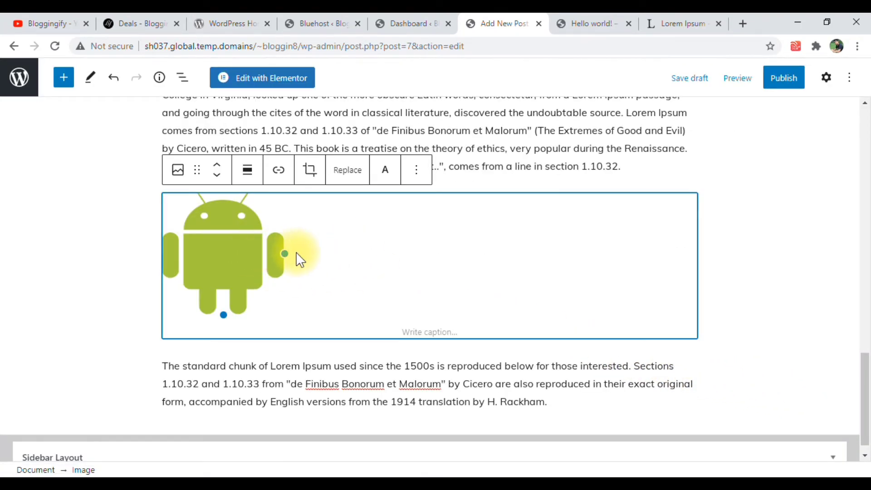
{"action": "left_click", "coordinate": [249, 181]}
{"action": "left_click", "coordinate": [302, 238]}
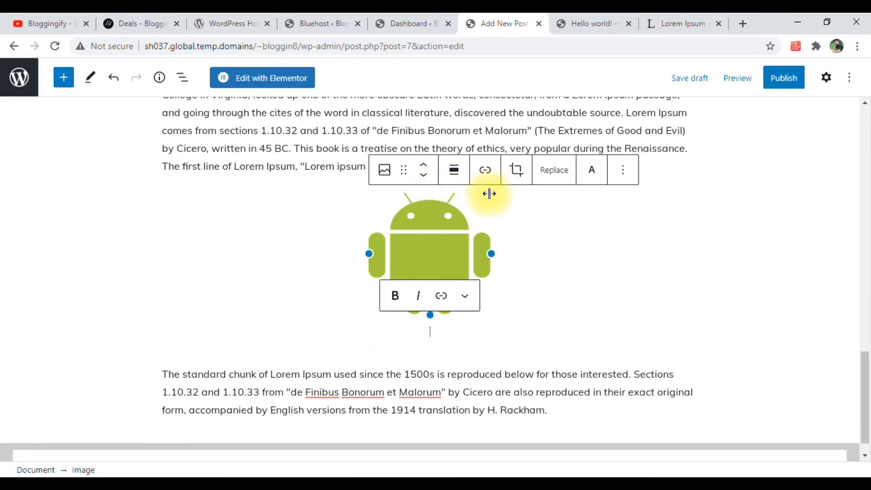
Publish the post immediately with public visibility and open the live post in a new browser tab
{"action": "scroll", "coordinate": [389, 267], "scroll_direction": "up", "scroll_amount": 7}
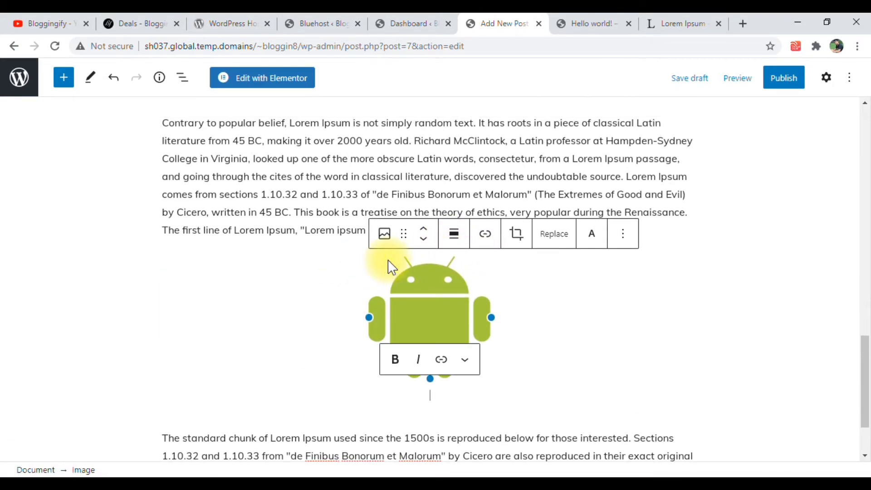
{"action": "left_click", "coordinate": [785, 79]}
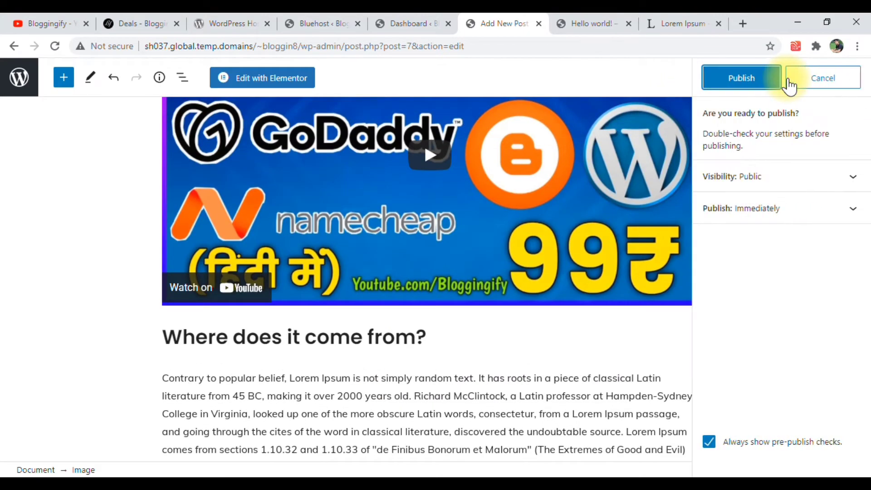
{"action": "left_click", "coordinate": [756, 86]}
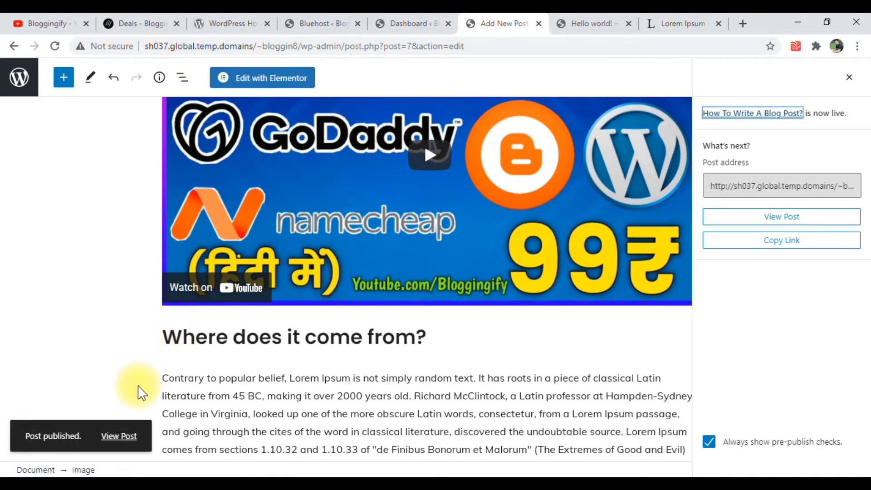
{"action": "right_click", "coordinate": [121, 436]}
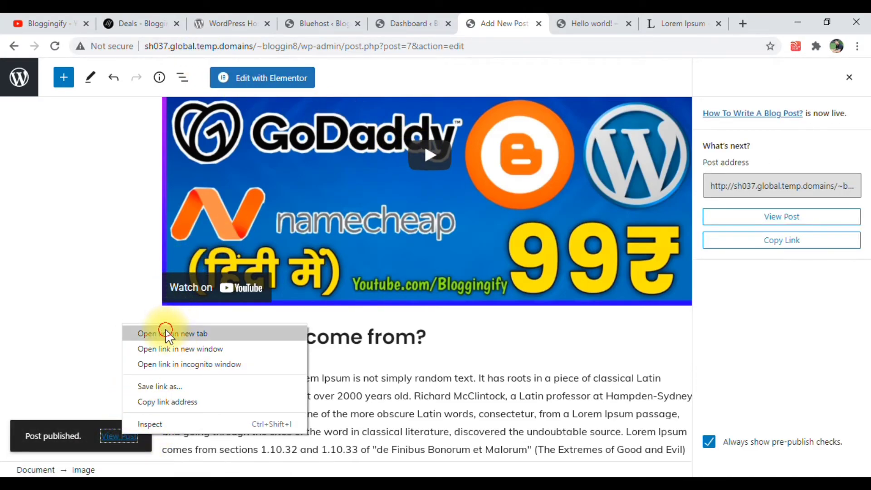
{"action": "left_click", "coordinate": [166, 334]}
{"action": "left_click", "coordinate": [516, 27]}
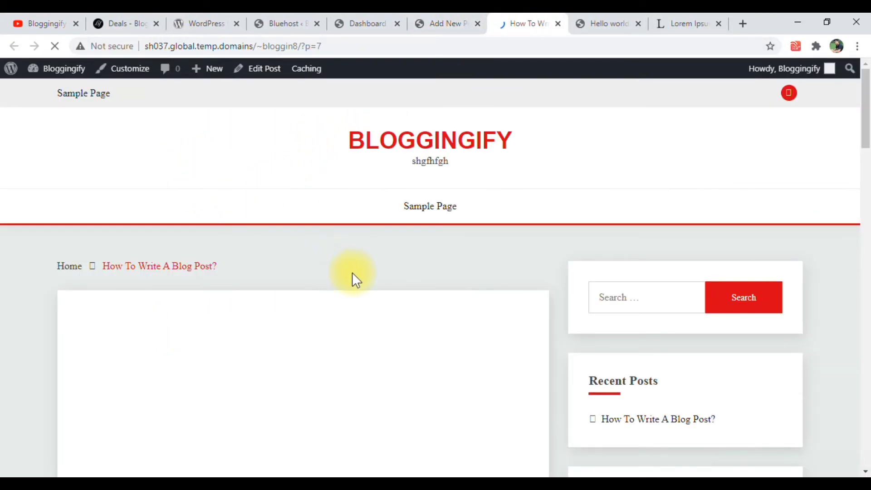
Review the published post's featured image, formatted text, embedded video, Android image and sidebar on the live site
{"action": "scroll", "coordinate": [351, 273], "scroll_direction": "down", "scroll_amount": 5}
{"action": "scroll", "coordinate": [214, 266], "scroll_direction": "up", "scroll_amount": 4}
{"action": "scroll", "coordinate": [298, 318], "scroll_direction": "down", "scroll_amount": 4}
{"action": "scroll", "coordinate": [198, 195], "scroll_direction": "down", "scroll_amount": 4}
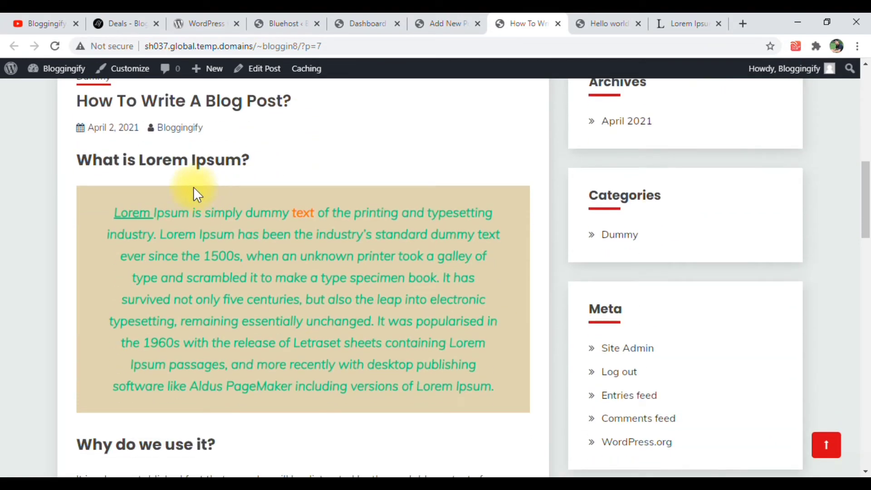
{"action": "scroll", "coordinate": [337, 251], "scroll_direction": "down", "scroll_amount": 4}
{"action": "scroll", "coordinate": [335, 249], "scroll_direction": "down", "scroll_amount": 6}
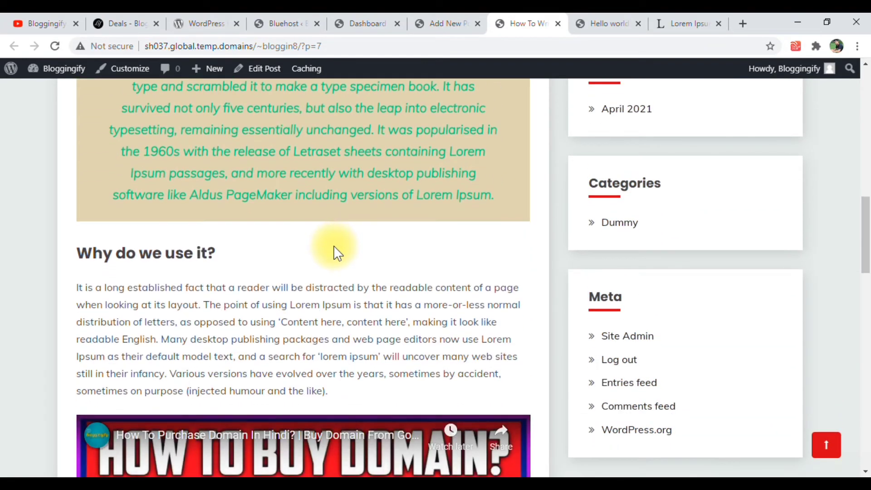
{"action": "scroll", "coordinate": [334, 249], "scroll_direction": "up", "scroll_amount": 4}
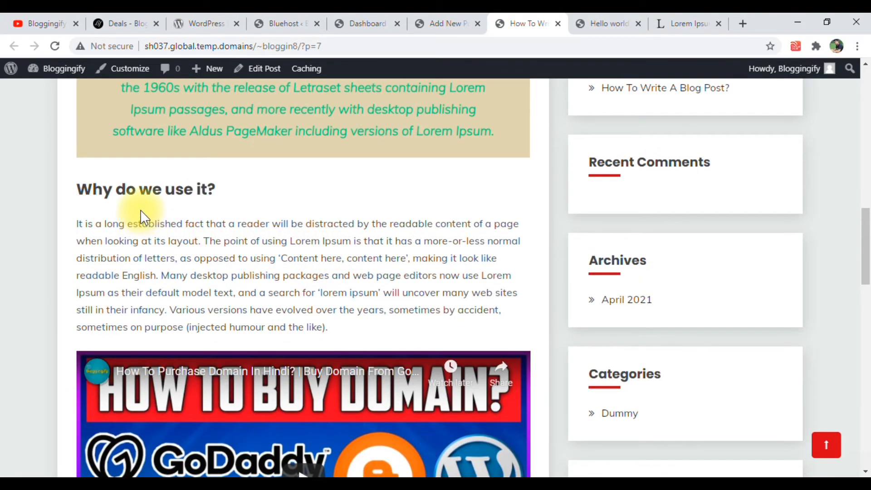
{"action": "scroll", "coordinate": [181, 227], "scroll_direction": "down", "scroll_amount": 13}
{"action": "scroll", "coordinate": [237, 214], "scroll_direction": "down", "scroll_amount": 2}
{"action": "scroll", "coordinate": [288, 197], "scroll_direction": "up", "scroll_amount": 3}
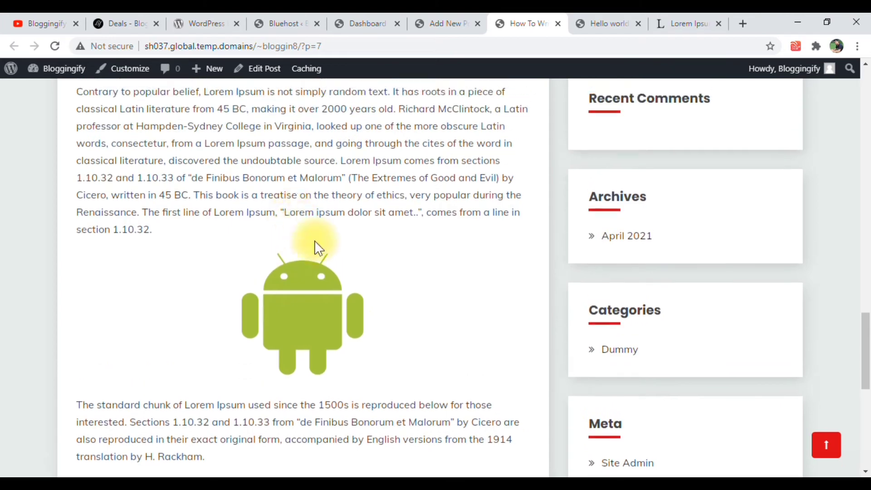
{"action": "right_click", "coordinate": [314, 314]}
{"action": "scroll", "coordinate": [277, 258], "scroll_direction": "up", "scroll_amount": 10}
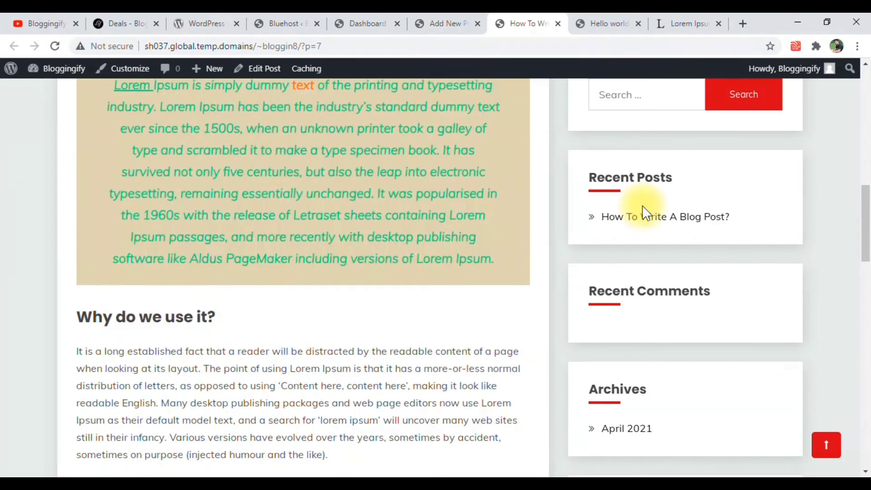
{"action": "scroll", "coordinate": [550, 200], "scroll_direction": "up", "scroll_amount": 14}
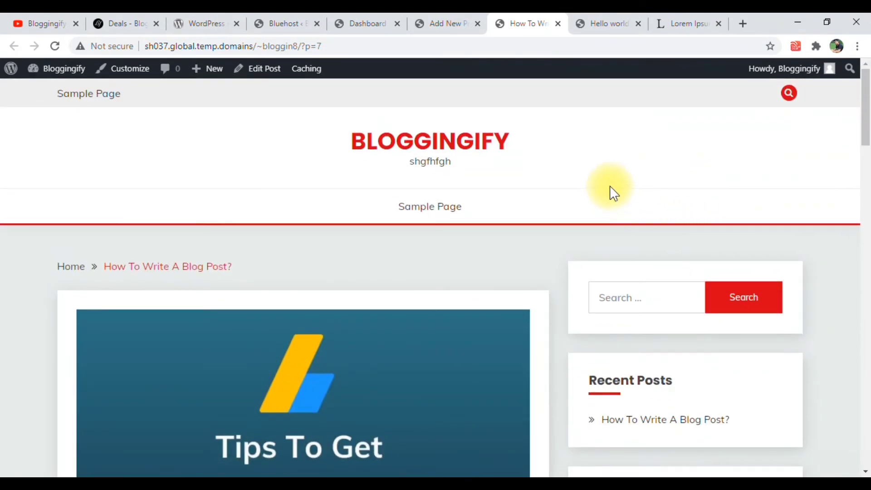
Open the site's homepage and examine how the published post's featured image, title, excerpt and sidebar are displayed
{"action": "left_click", "coordinate": [451, 140]}
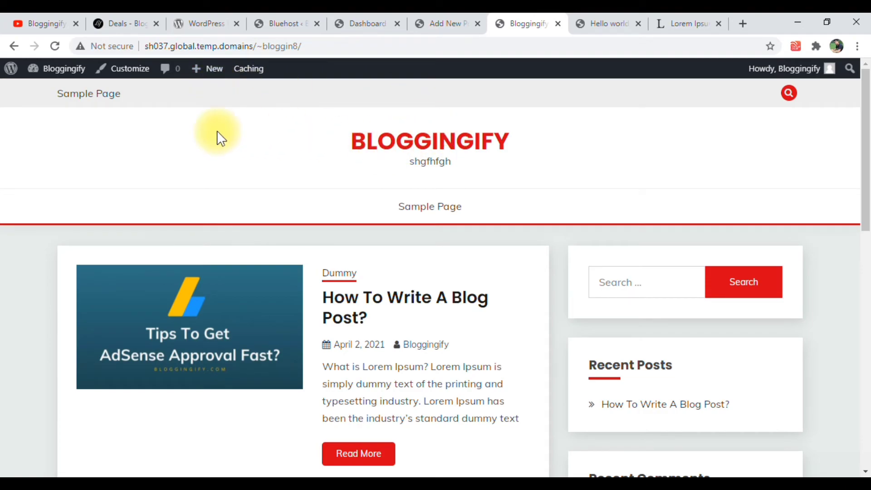
{"action": "scroll", "coordinate": [339, 224], "scroll_direction": "down", "scroll_amount": 3}
{"action": "scroll", "coordinate": [369, 225], "scroll_direction": "up", "scroll_amount": 3}
{"action": "scroll", "coordinate": [252, 311], "scroll_direction": "down", "scroll_amount": 3}
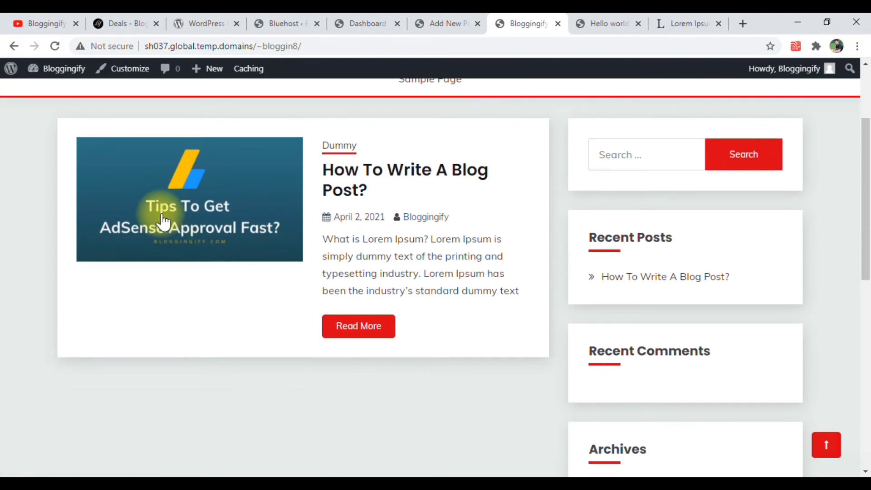
Open the "How To Write A Blog Post?" post from the homepage and review its formatted text, video and images
{"action": "left_click", "coordinate": [359, 174]}
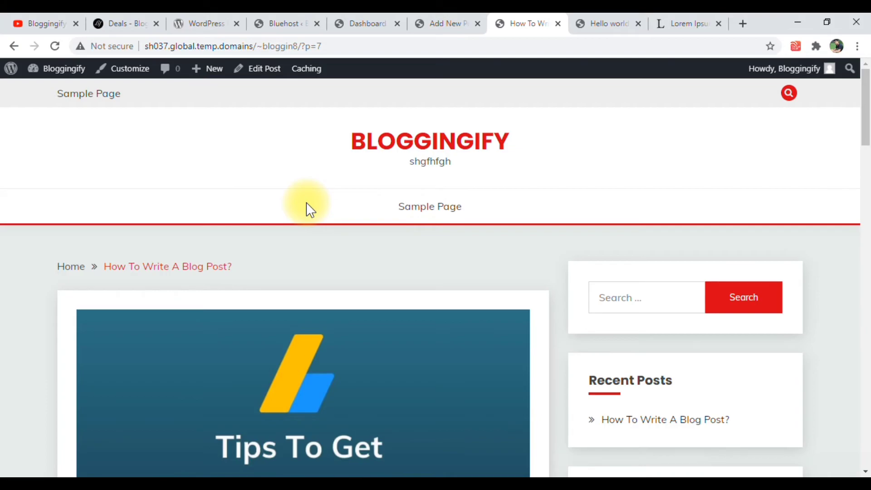
{"action": "scroll", "coordinate": [308, 209], "scroll_direction": "down", "scroll_amount": 18}
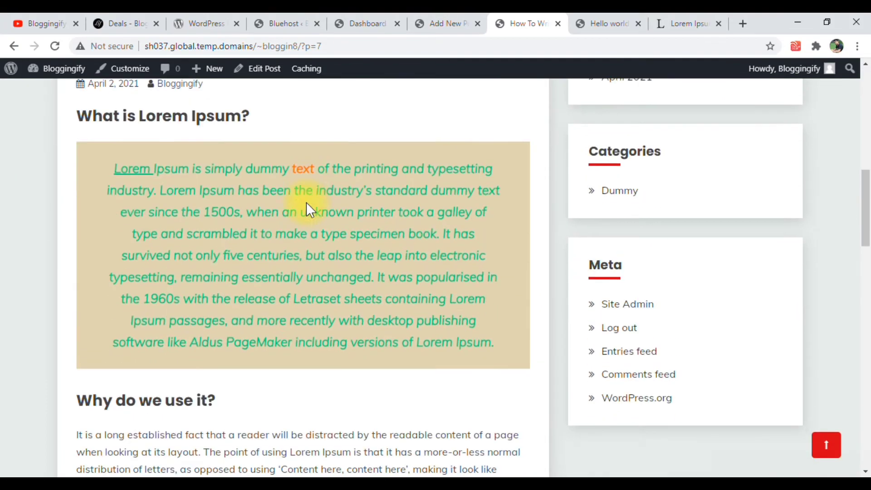
{"action": "scroll", "coordinate": [306, 203], "scroll_direction": "down", "scroll_amount": 15}
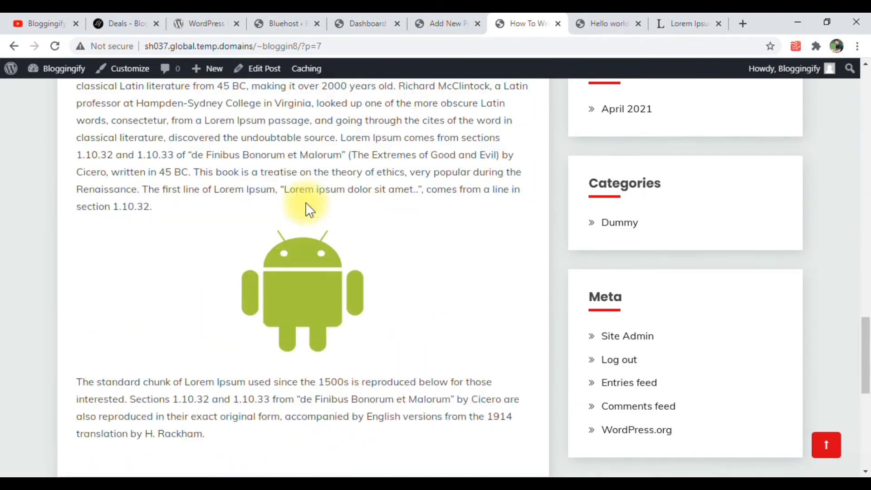
{"action": "scroll", "coordinate": [306, 203], "scroll_direction": "up", "scroll_amount": 20}
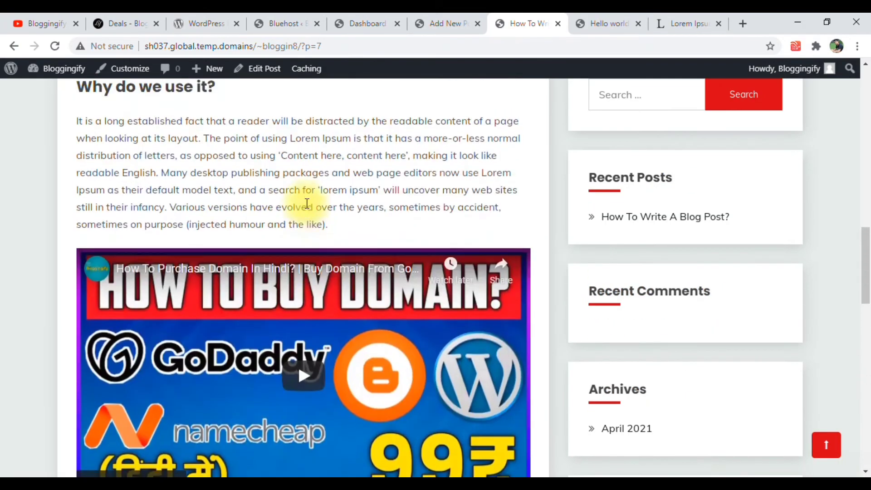
{"action": "scroll", "coordinate": [307, 211], "scroll_direction": "up", "scroll_amount": 5}
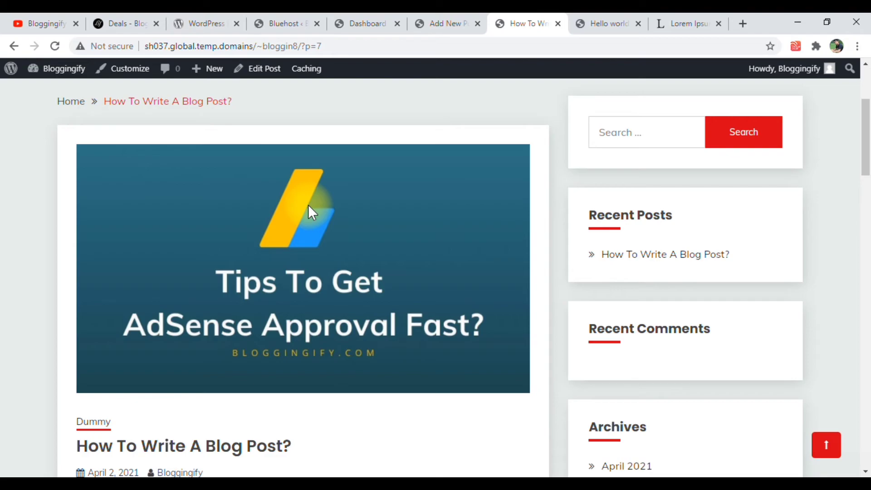
{"action": "scroll", "coordinate": [308, 207], "scroll_direction": "up", "scroll_amount": 4}
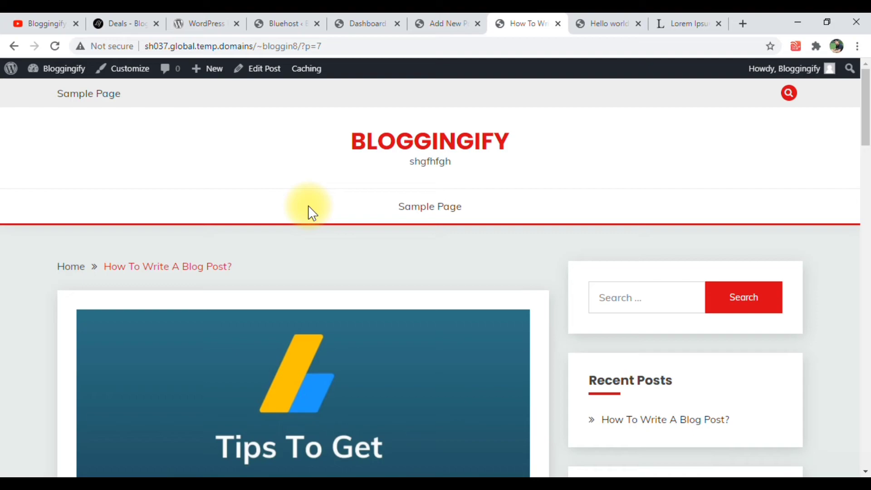
Return to the Bloggingify homepage and check the post listing and sidebar sections again
{"action": "left_click", "coordinate": [372, 142]}
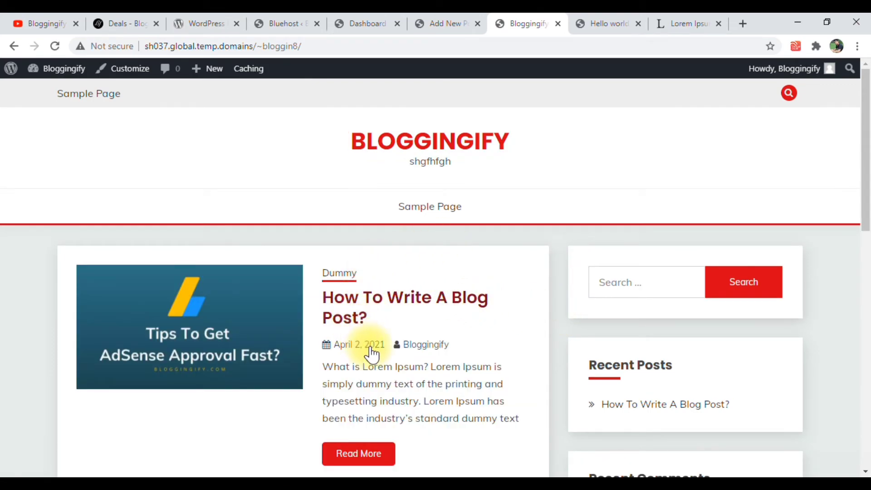
{"action": "scroll", "coordinate": [386, 343], "scroll_direction": "down", "scroll_amount": 3}
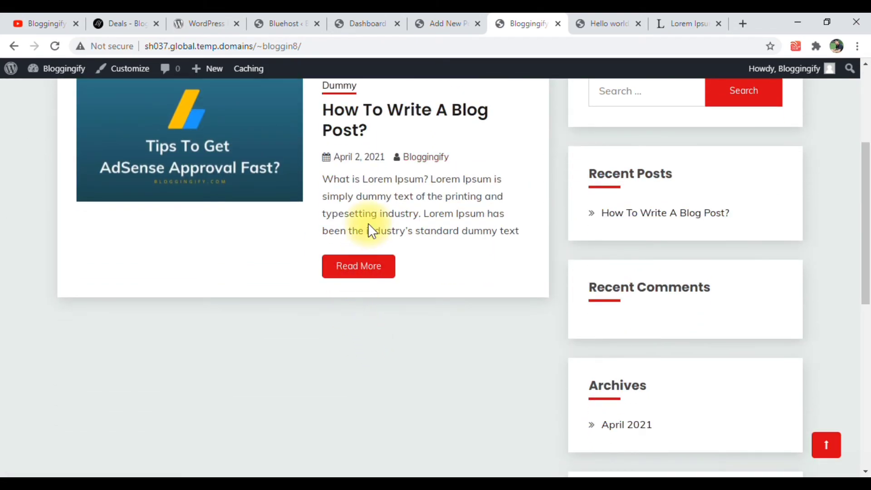
{"action": "scroll", "coordinate": [382, 206], "scroll_direction": "up", "scroll_amount": 4}
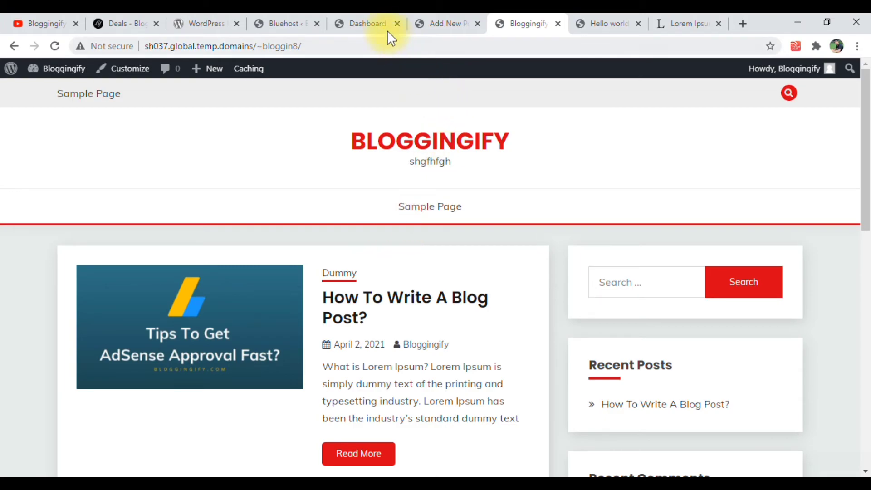
Switch back to the WordPress admin dashboard and open the theme Customizer for the site
{"action": "left_click", "coordinate": [363, 22]}
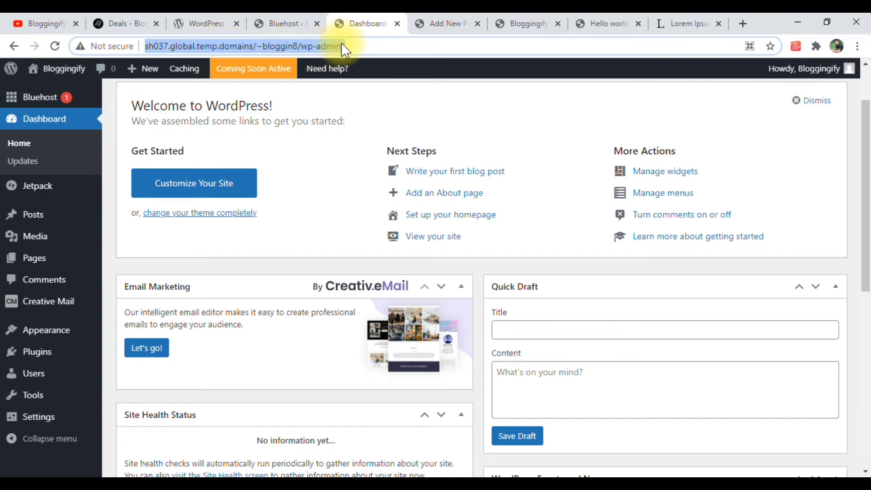
{"action": "mouse_move", "coordinate": [28, 338]}
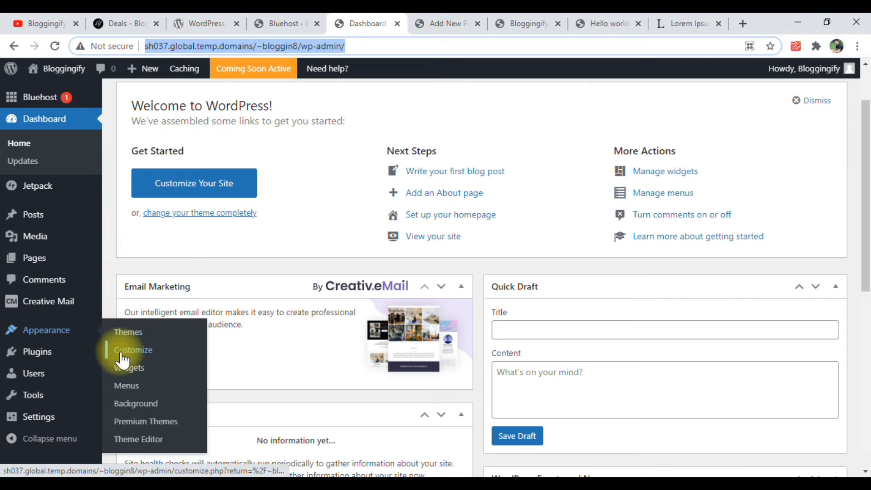
{"action": "left_click", "coordinate": [121, 354]}
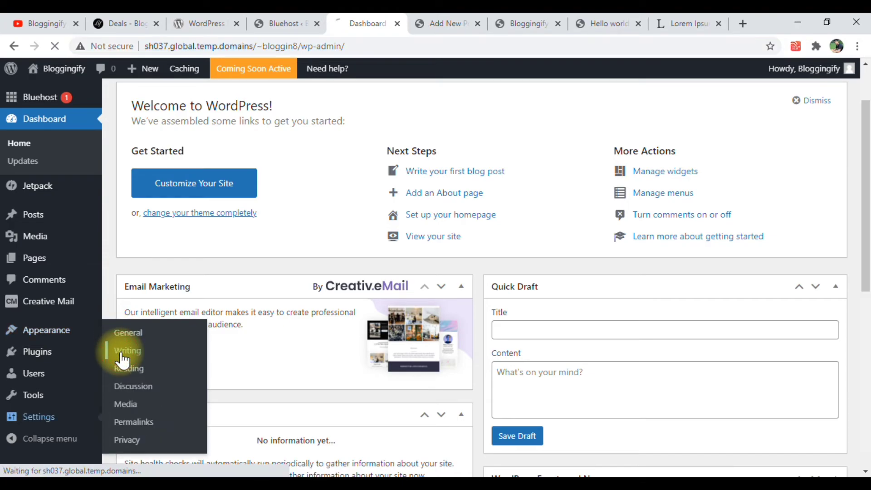
{"action": "left_click", "coordinate": [47, 326]}
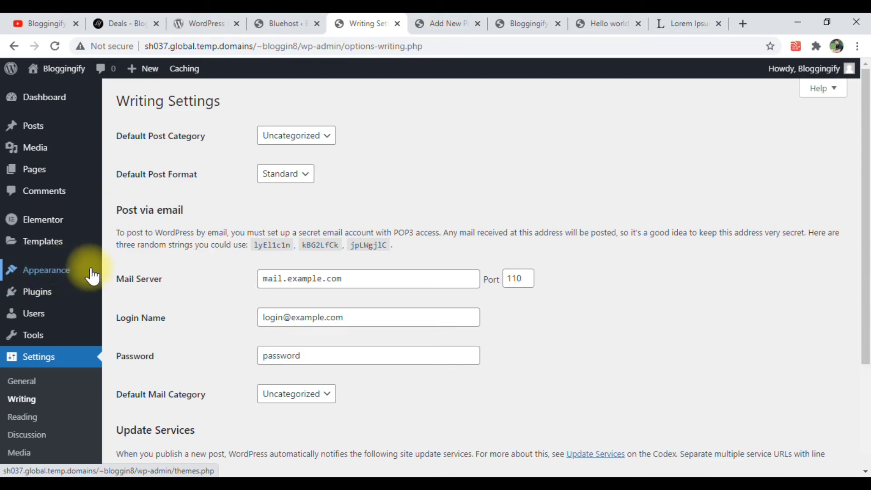
{"action": "mouse_move", "coordinate": [70, 274]}
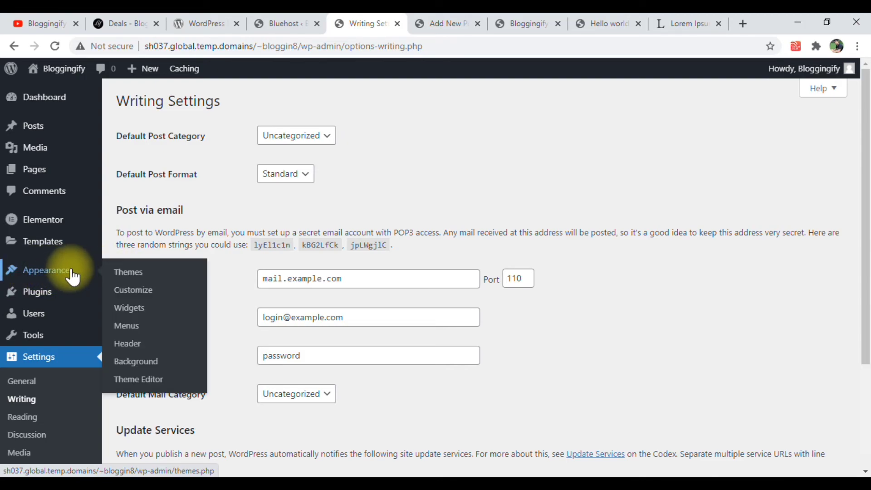
{"action": "left_click", "coordinate": [128, 294]}
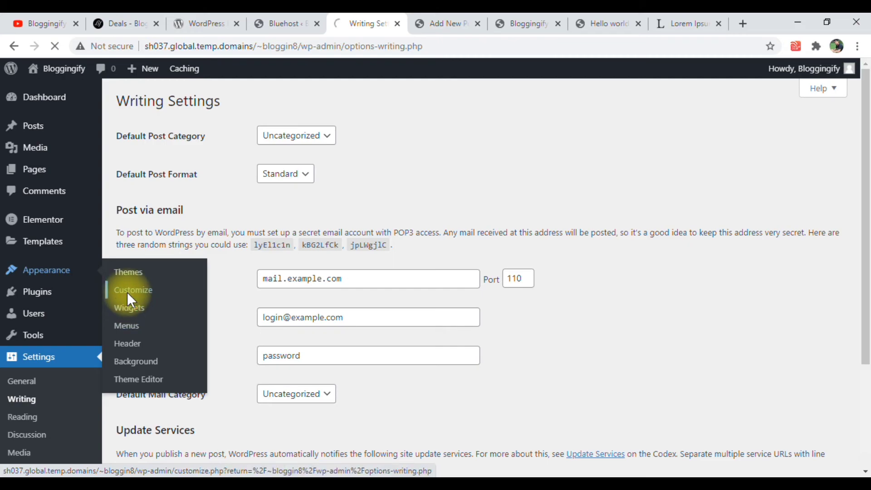
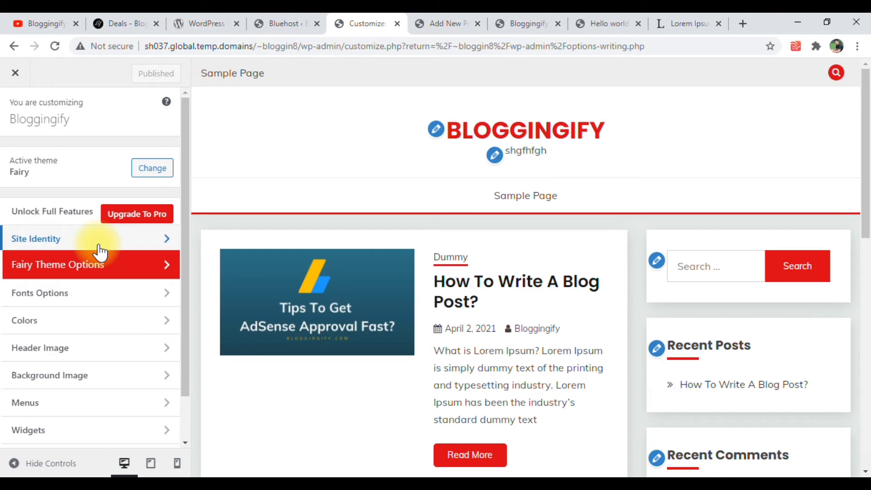
Open the Site Identity settings of the Fairy theme
{"action": "scroll", "coordinate": [100, 253], "scroll_direction": "down", "scroll_amount": 1}
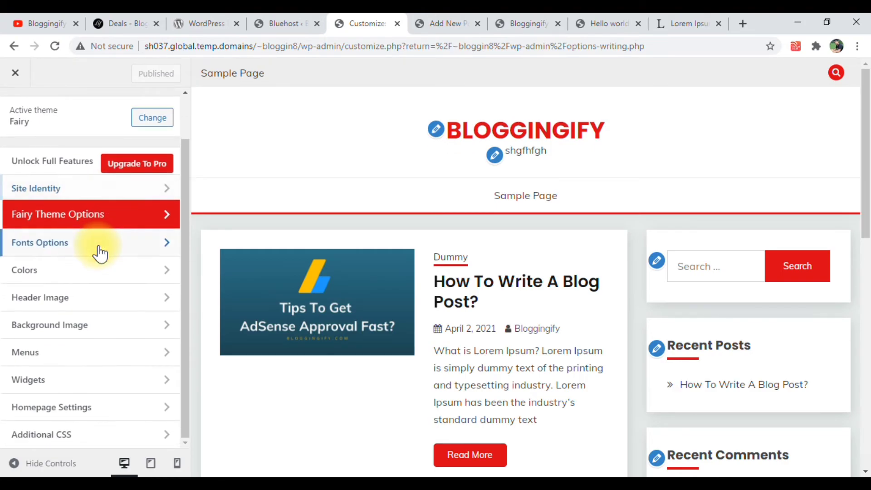
{"action": "left_click", "coordinate": [122, 212]}
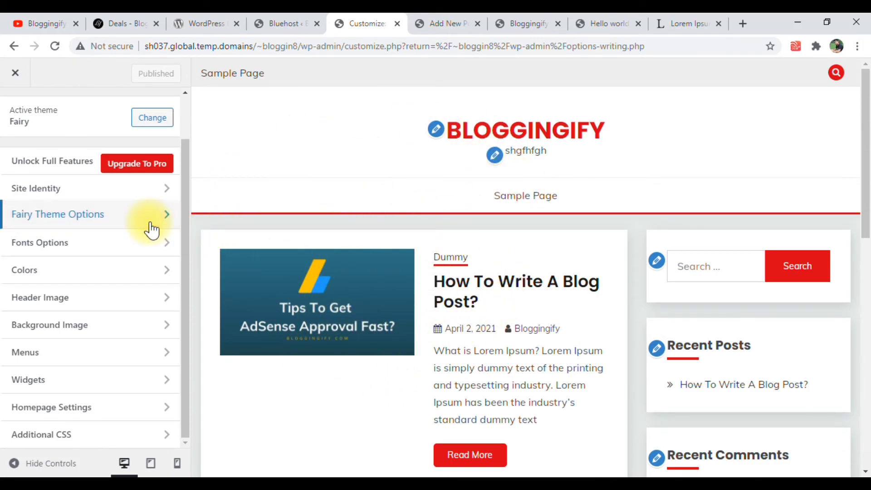
{"action": "left_click", "coordinate": [100, 194]}
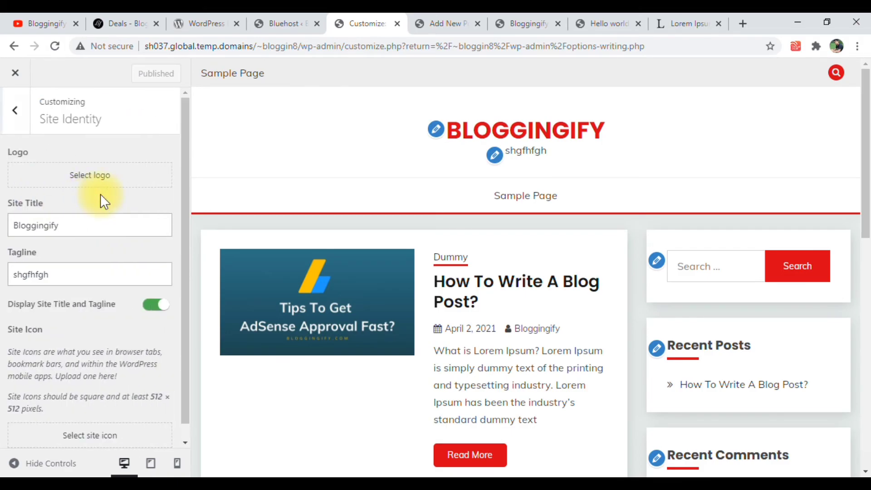
Try hiding the site title and tagline from the header, and restore their display
{"action": "left_click_drag", "start_coordinate": [74, 226], "coordinate": [7, 229]}
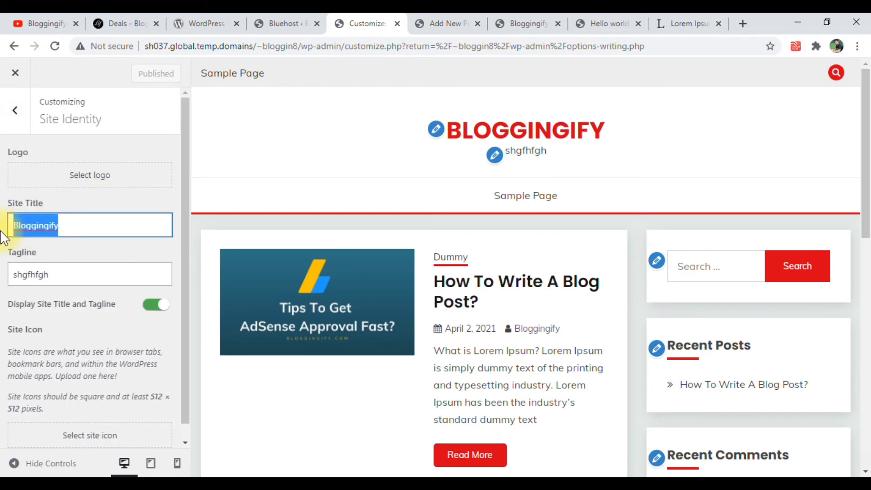
{"action": "left_click", "coordinate": [75, 229]}
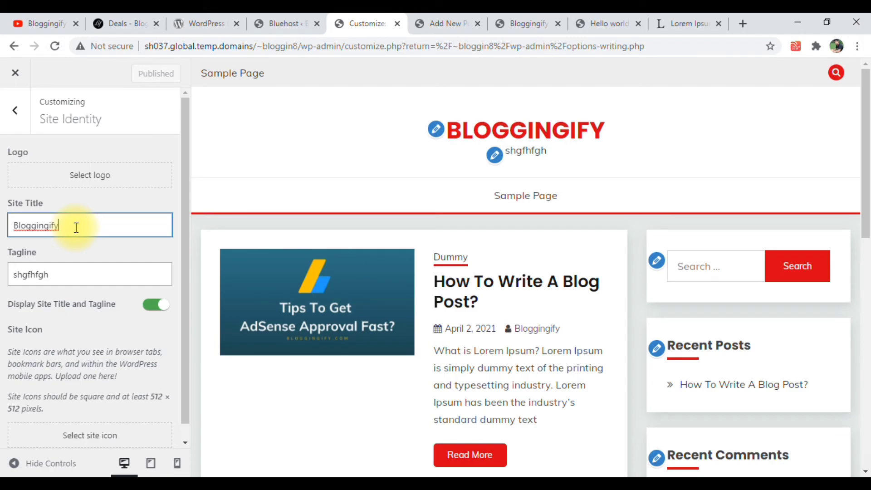
{"action": "scroll", "coordinate": [77, 228], "scroll_direction": "down", "scroll_amount": 1}
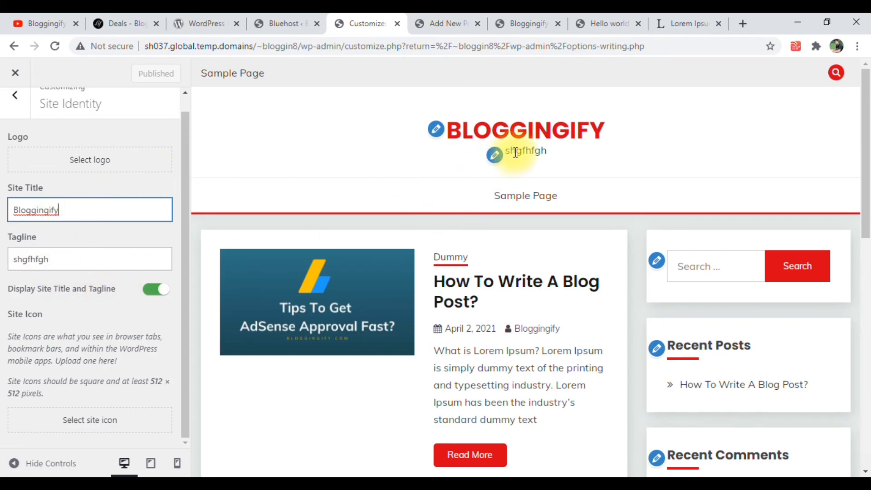
{"action": "left_click", "coordinate": [154, 297]}
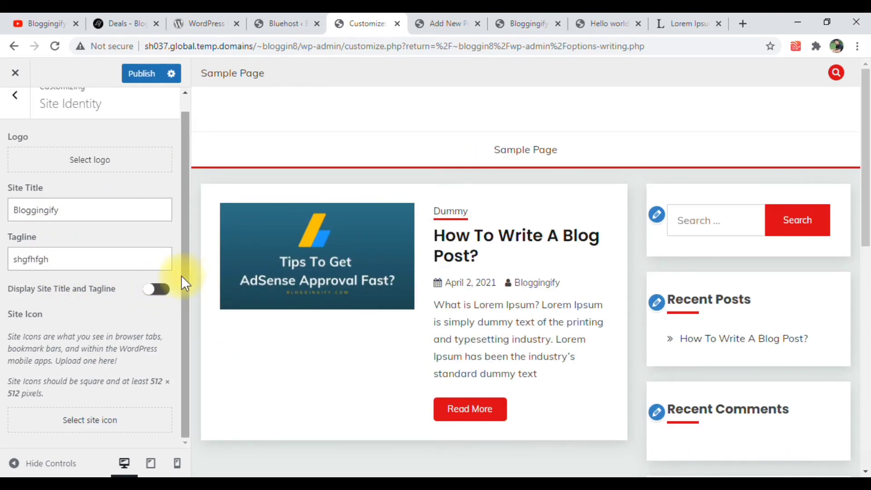
{"action": "left_click", "coordinate": [154, 289]}
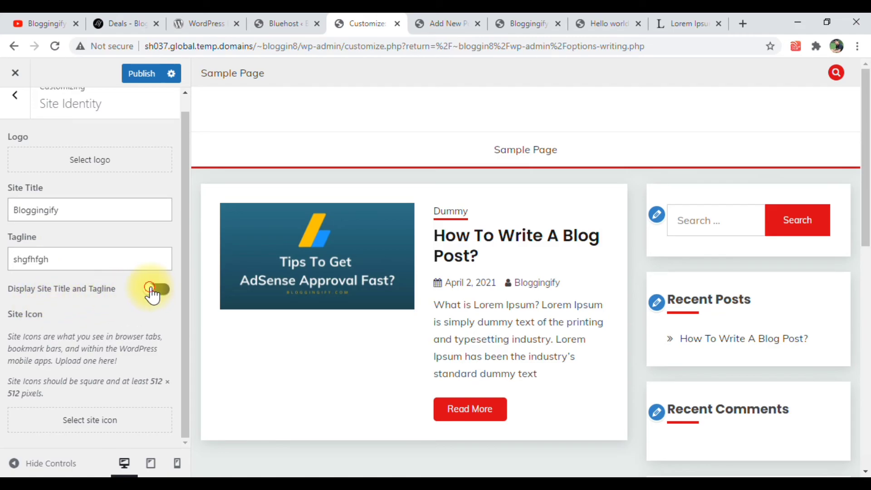
Clear the site's tagline so that the field is empty
{"action": "double_click", "coordinate": [66, 253]}
{"action": "left_click", "coordinate": [65, 252]}
{"action": "double_click", "coordinate": [66, 252]}
{"action": "key", "text": "BackSpace"}
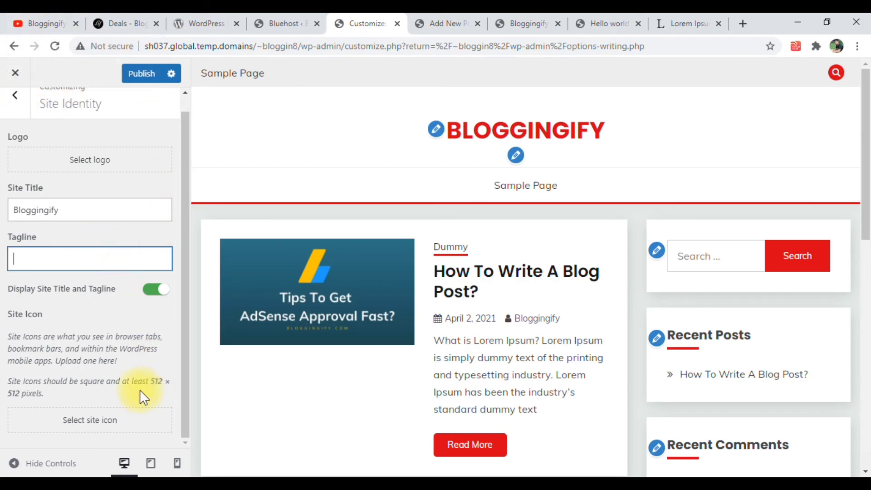
Set the site icon to the green Android robot image from the media library, cropped to the suggested area
{"action": "left_click", "coordinate": [81, 420]}
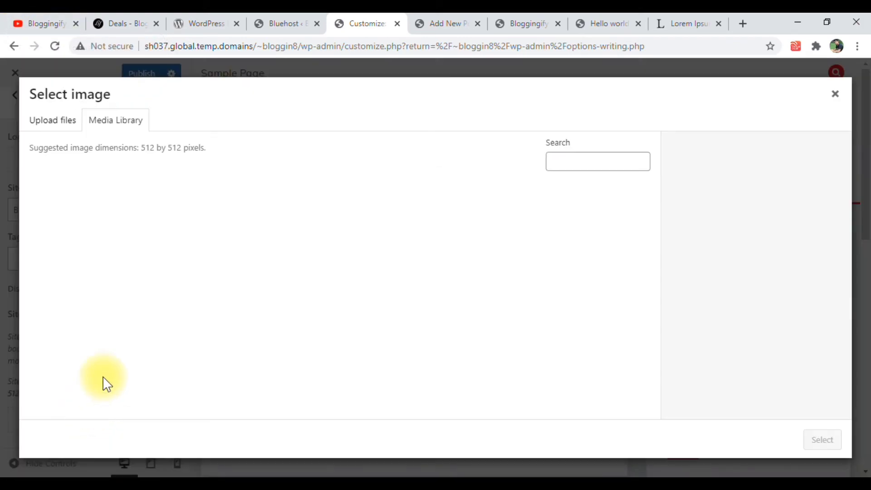
{"action": "left_click", "coordinate": [66, 123]}
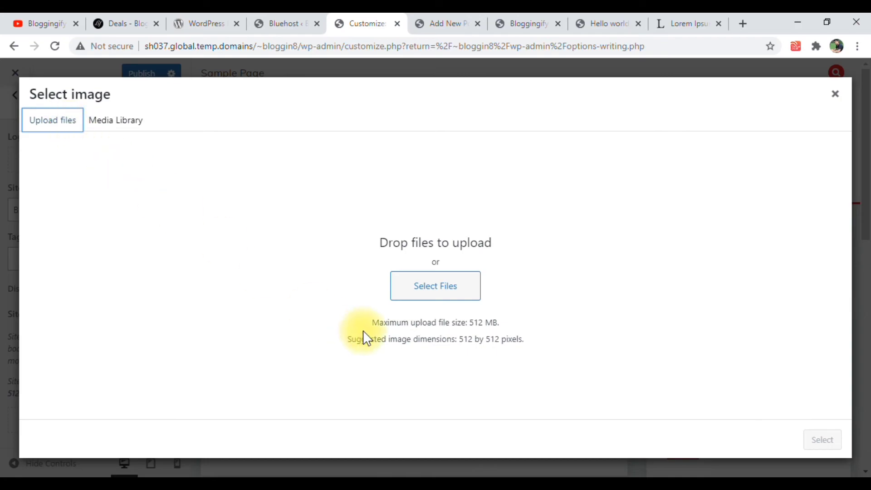
{"action": "left_click", "coordinate": [100, 116]}
{"action": "left_click", "coordinate": [107, 184]}
{"action": "left_click", "coordinate": [835, 445]}
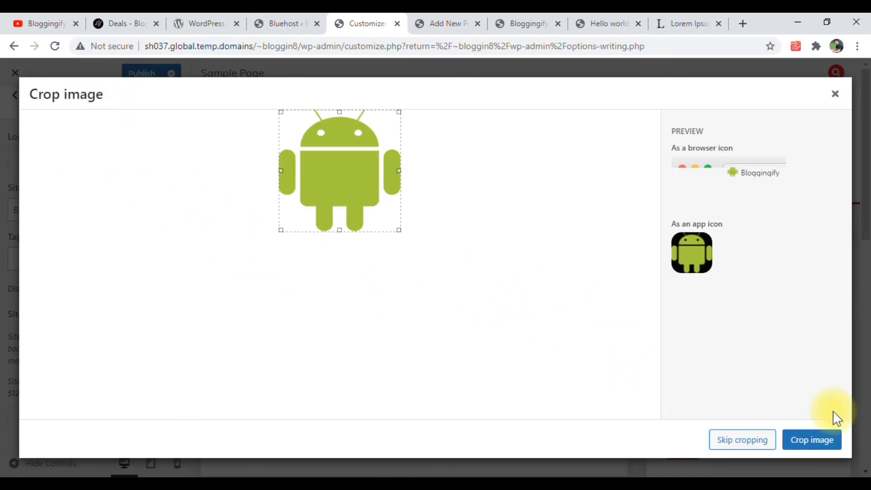
{"action": "left_click", "coordinate": [826, 440]}
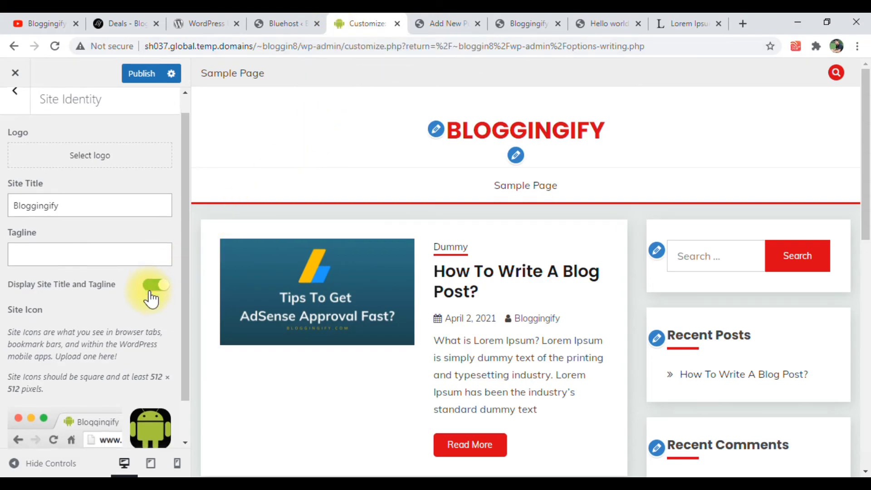
Publish the site identity changes and return to the main list of customization sections
{"action": "scroll", "coordinate": [152, 288], "scroll_direction": "down", "scroll_amount": 2}
{"action": "left_click", "coordinate": [157, 82]}
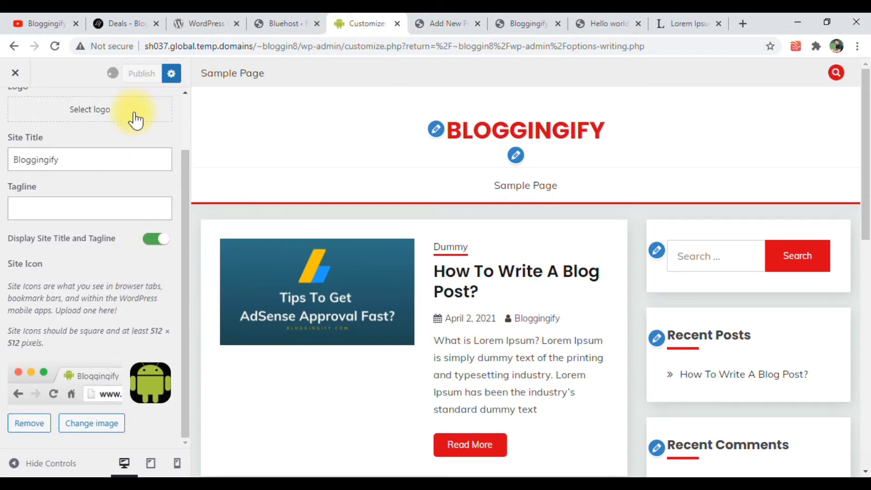
{"action": "scroll", "coordinate": [127, 120], "scroll_direction": "up", "scroll_amount": 3}
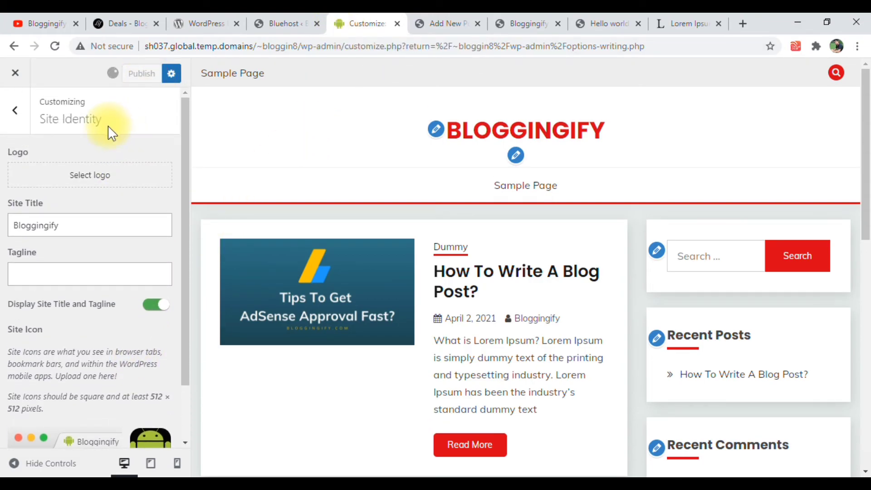
{"action": "left_click", "coordinate": [12, 117]}
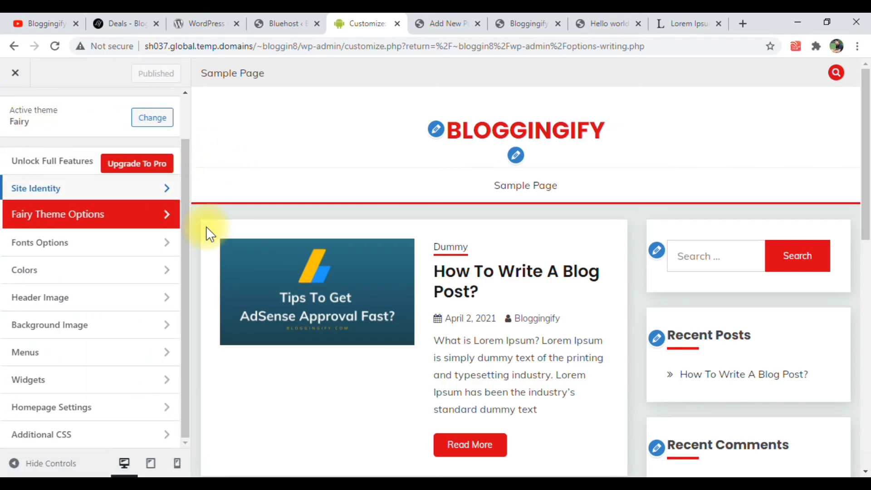
Set the body paragraph font family to Poppins in the theme's font options
{"action": "left_click", "coordinate": [108, 240]}
{"action": "left_click", "coordinate": [58, 163]}
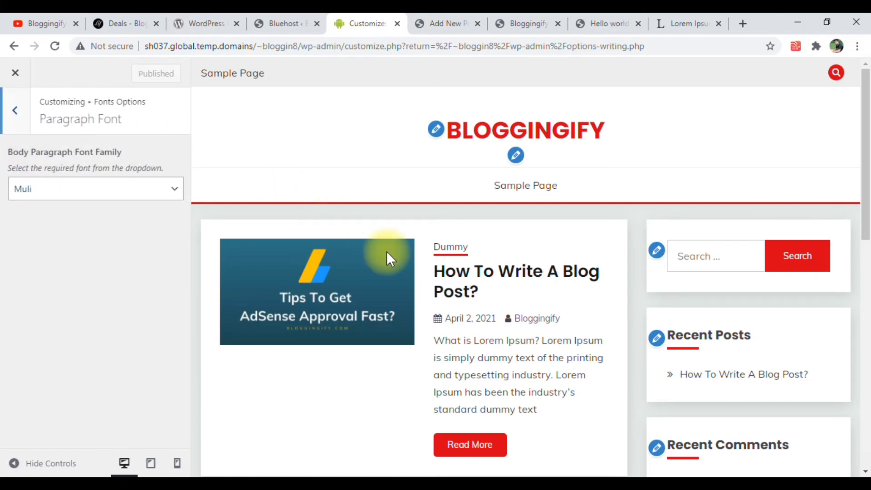
{"action": "scroll", "coordinate": [472, 321], "scroll_direction": "down", "scroll_amount": 1}
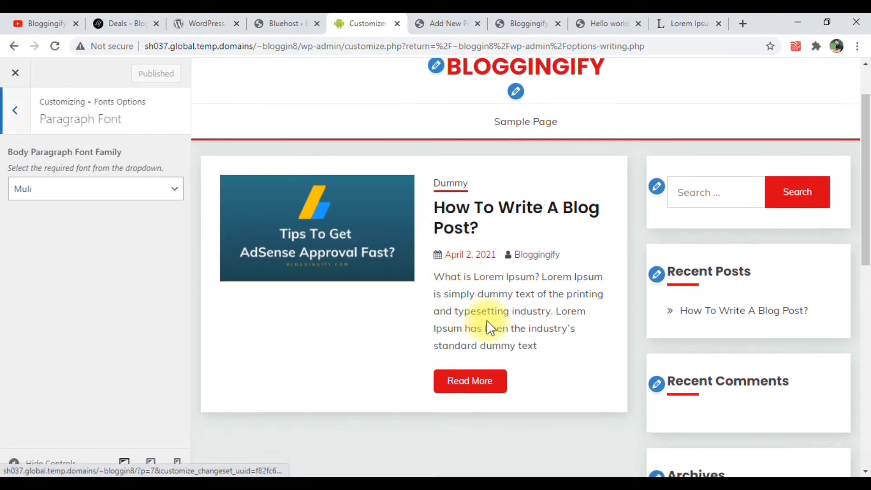
{"action": "left_click", "coordinate": [151, 186]}
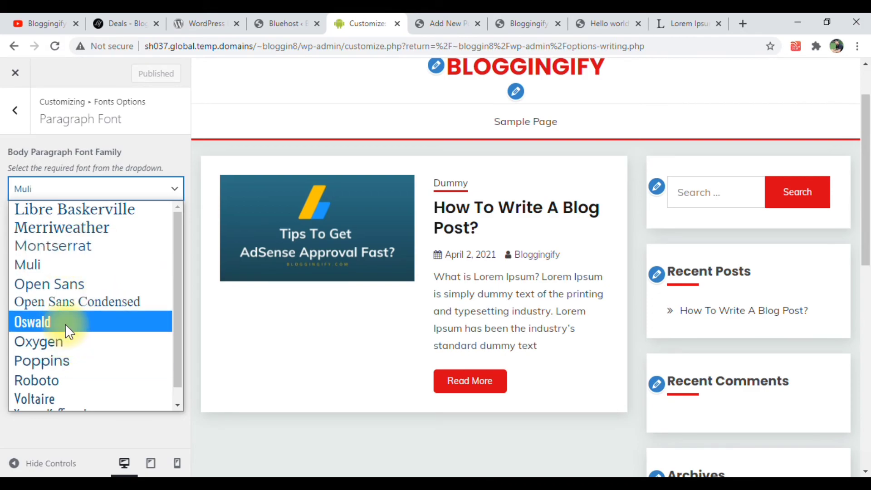
{"action": "left_click", "coordinate": [63, 361]}
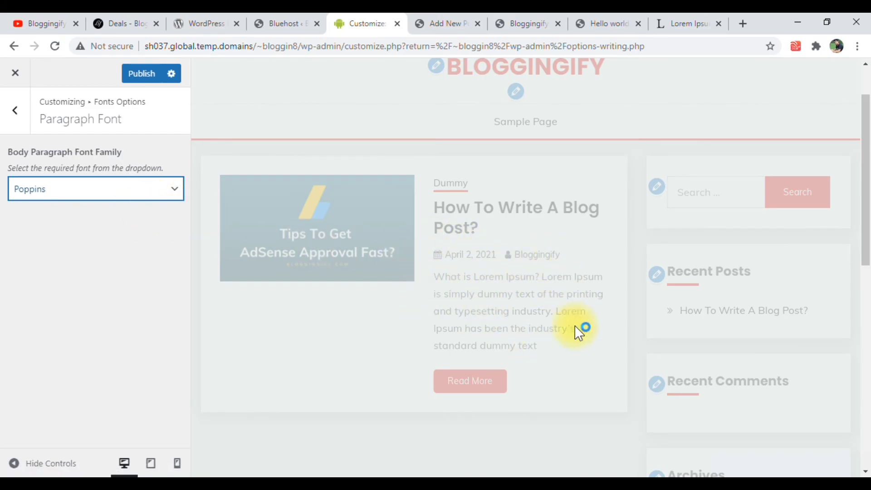
Set the heading font family (H1-H6) to Open Sans
{"action": "left_click", "coordinate": [18, 119]}
{"action": "left_click", "coordinate": [63, 183]}
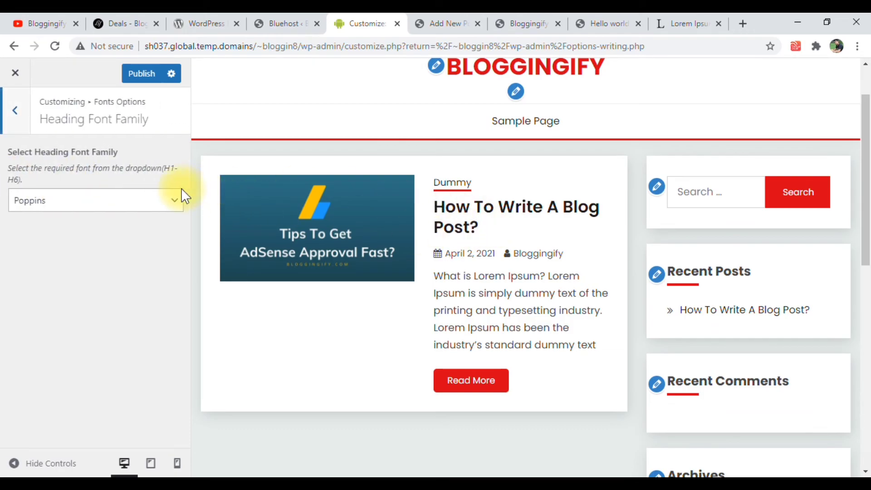
{"action": "left_click", "coordinate": [121, 203]}
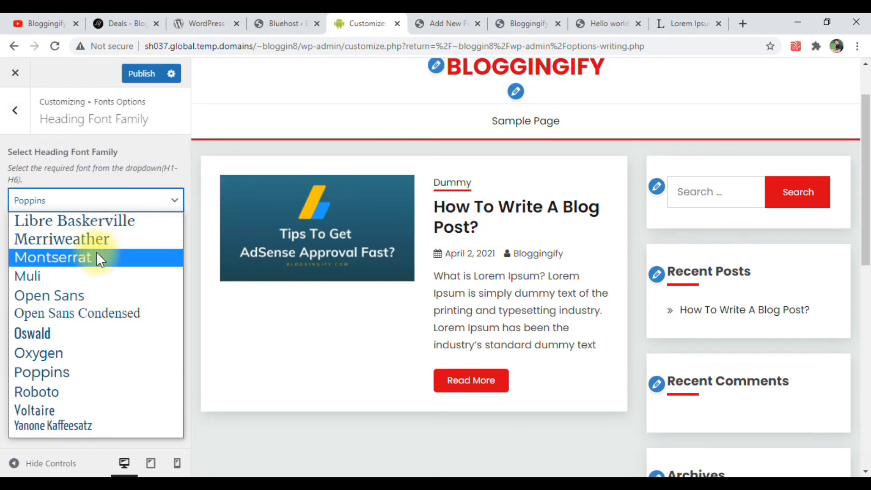
{"action": "left_click", "coordinate": [86, 297]}
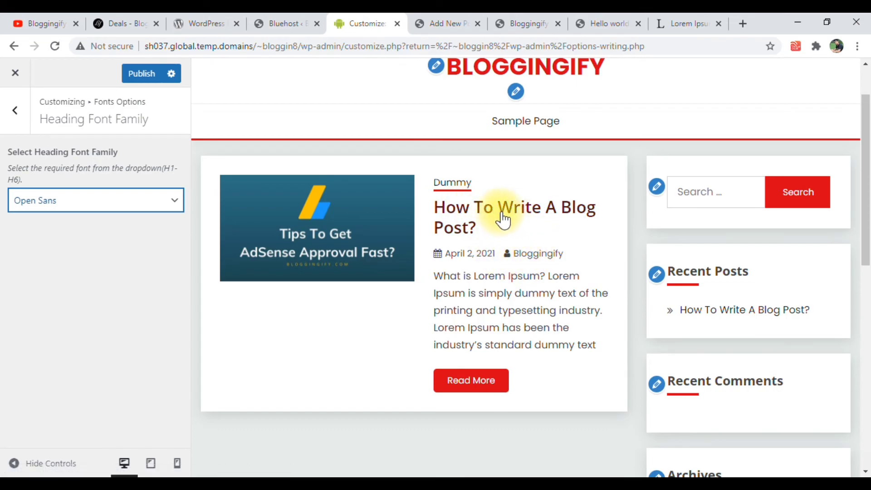
Publish the font changes and go back to the main list of customization sections
{"action": "left_click", "coordinate": [149, 78]}
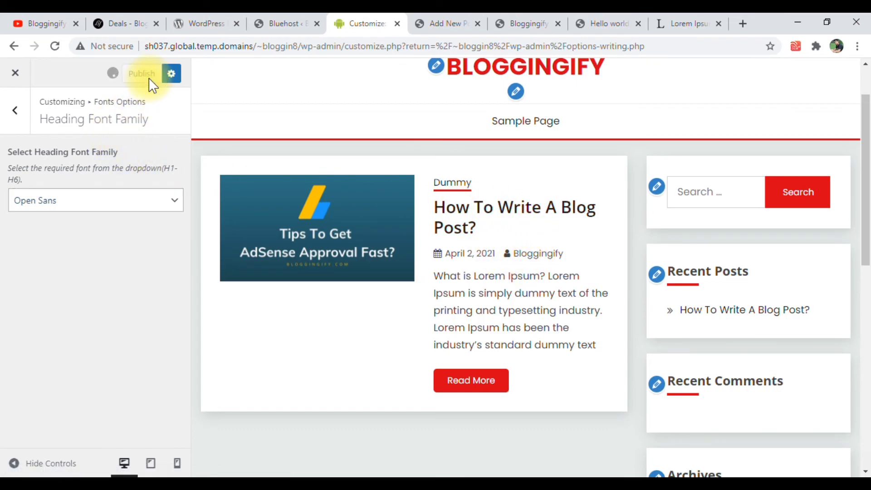
{"action": "left_click", "coordinate": [8, 115]}
{"action": "left_click", "coordinate": [12, 114]}
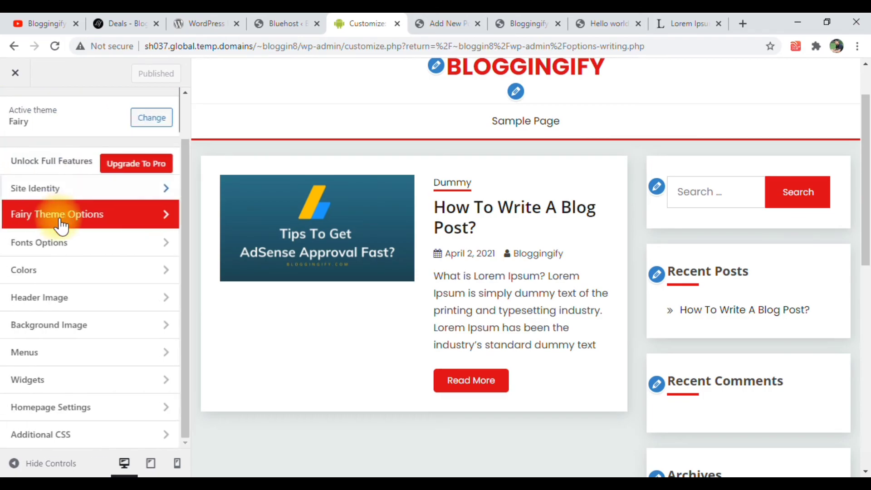
Change the header text color to dark maroon #3a000e in the theme's color settings
{"action": "left_click", "coordinate": [64, 267]}
{"action": "left_click", "coordinate": [34, 175]}
{"action": "left_click_drag", "start_coordinate": [72, 233], "coordinate": [127, 288]}
{"action": "left_click", "coordinate": [157, 144]}
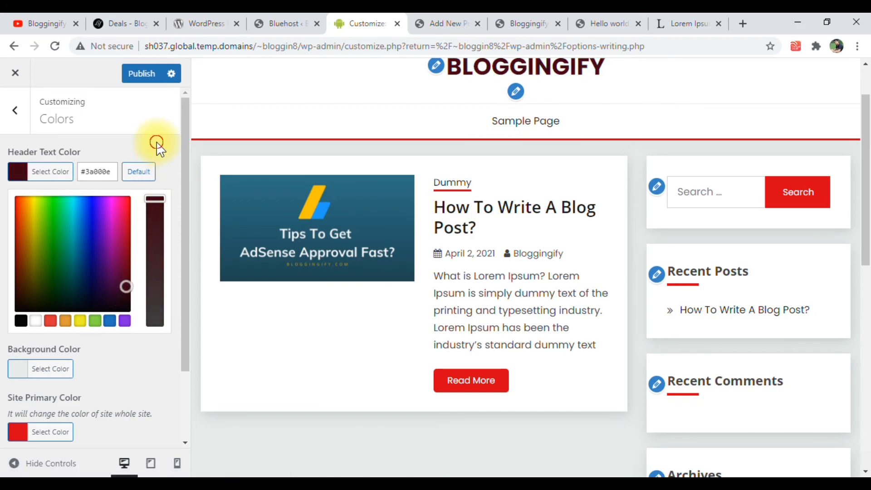
{"action": "left_click_drag", "start_coordinate": [30, 155], "coordinate": [86, 154]}
{"action": "left_click", "coordinate": [86, 154]}
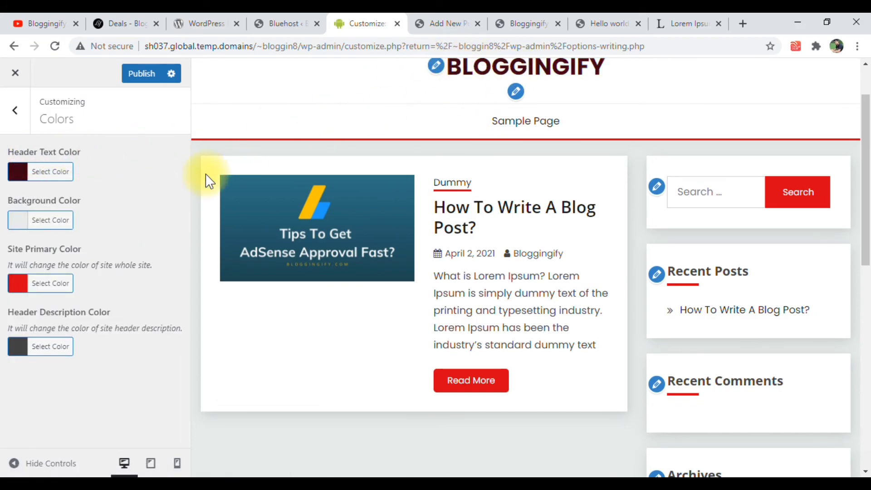
Change the site's background color to a medium gray
{"action": "left_click", "coordinate": [19, 219]}
{"action": "left_click_drag", "start_coordinate": [66, 265], "coordinate": [71, 287]}
{"action": "left_click", "coordinate": [154, 178]}
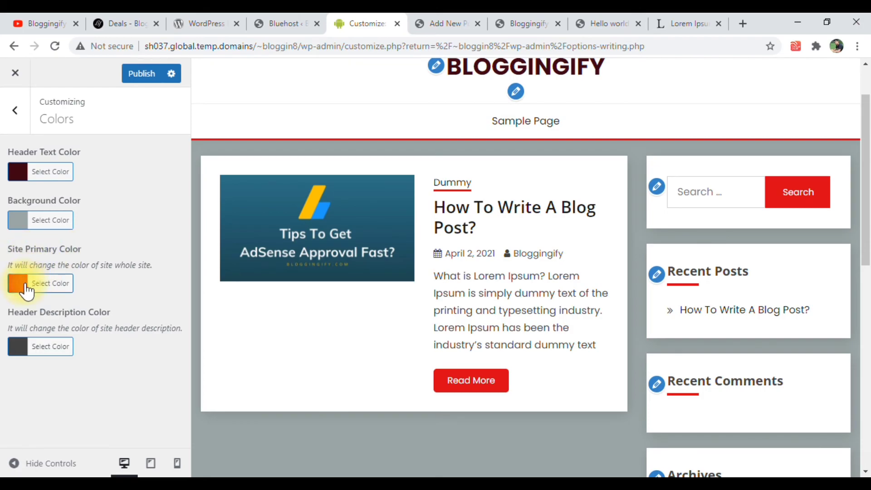
Change the site primary color to bright green #00ff90
{"action": "left_click", "coordinate": [40, 282]}
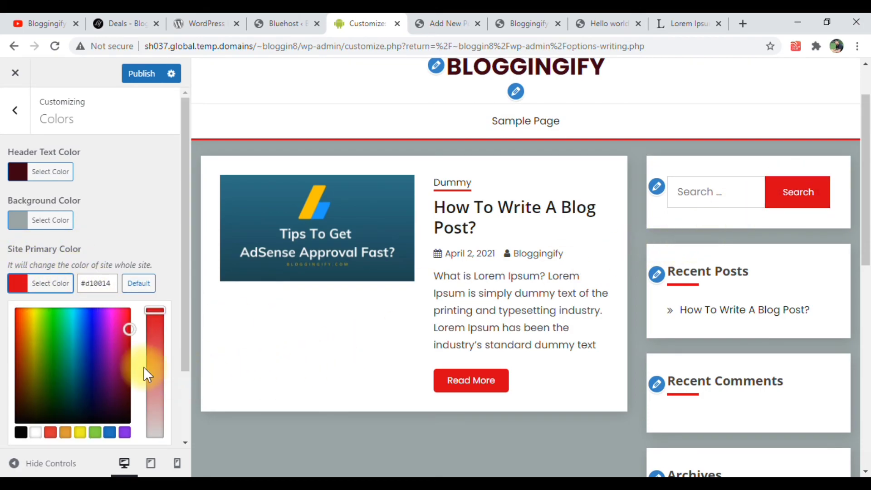
{"action": "left_click_drag", "start_coordinate": [44, 341], "coordinate": [47, 391]}
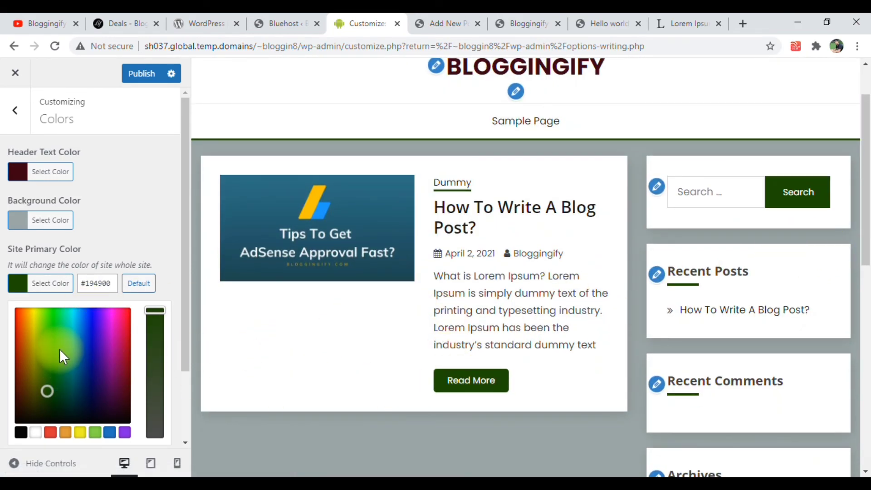
{"action": "left_click_drag", "start_coordinate": [59, 349], "coordinate": [65, 308]}
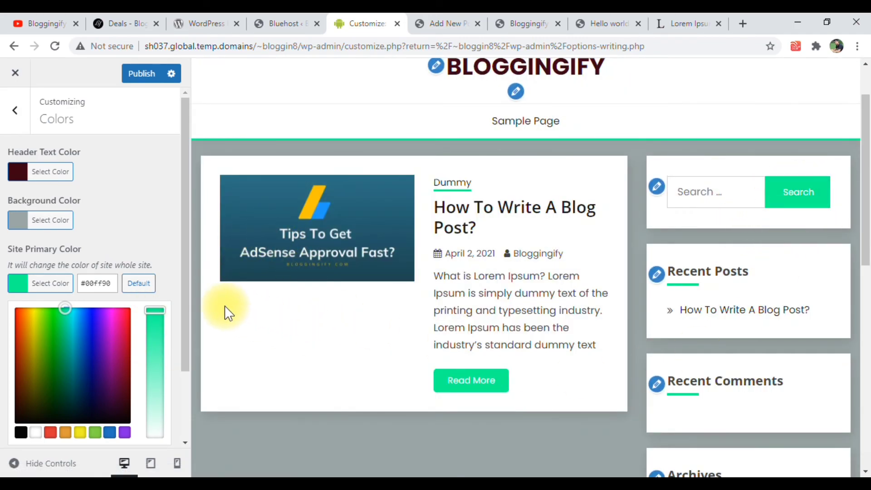
{"action": "scroll", "coordinate": [225, 314], "scroll_direction": "down", "scroll_amount": 2}
{"action": "left_click", "coordinate": [110, 208]}
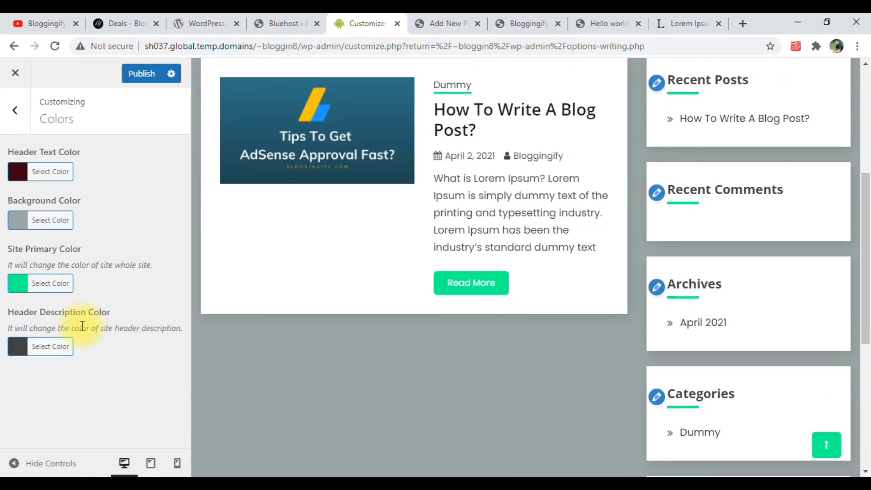
Publish the color changes, return to the main customization sections and check the recolored homepage preview
{"action": "left_click", "coordinate": [144, 75]}
{"action": "scroll", "coordinate": [472, 222], "scroll_direction": "up", "scroll_amount": 3}
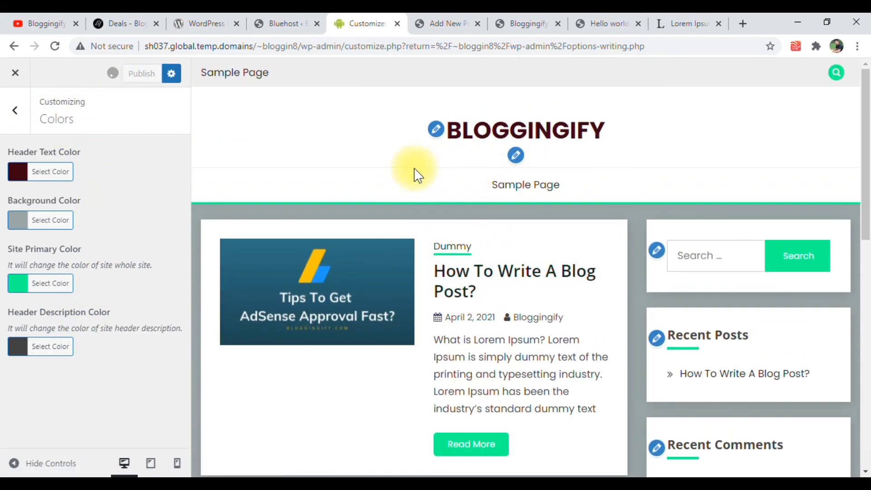
{"action": "left_click", "coordinate": [25, 114]}
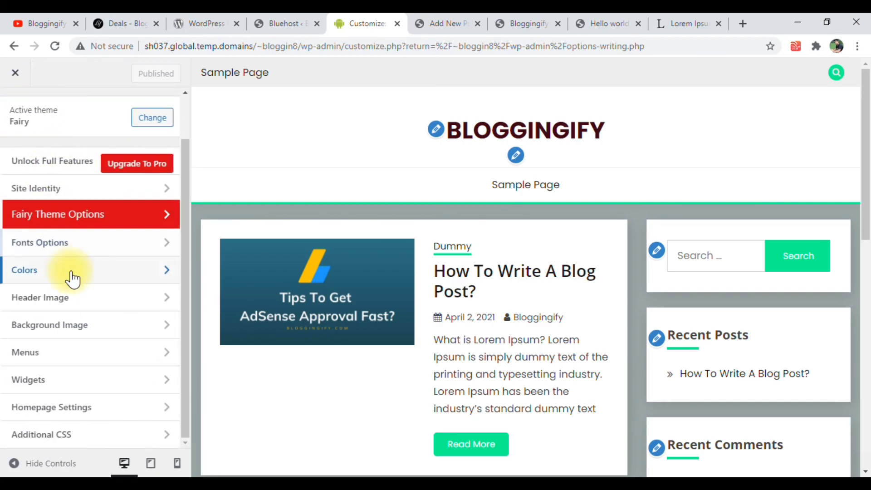
{"action": "scroll", "coordinate": [431, 367], "scroll_direction": "down", "scroll_amount": 3}
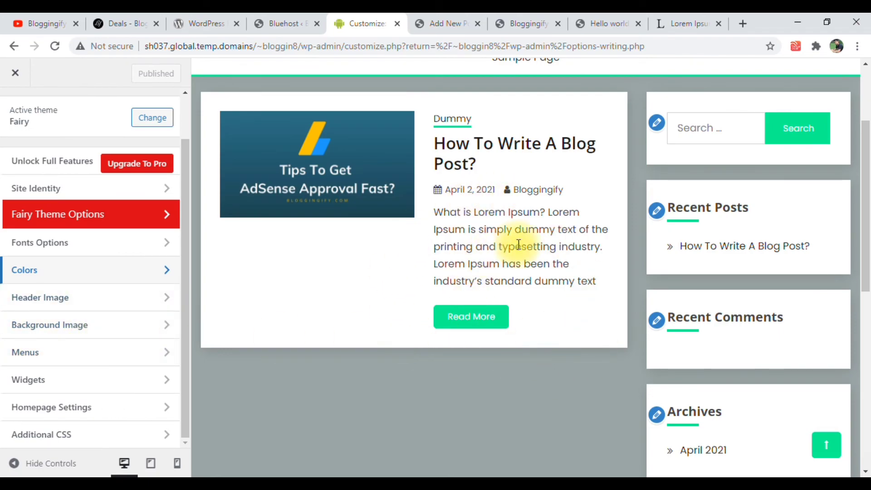
{"action": "left_click", "coordinate": [135, 365]}
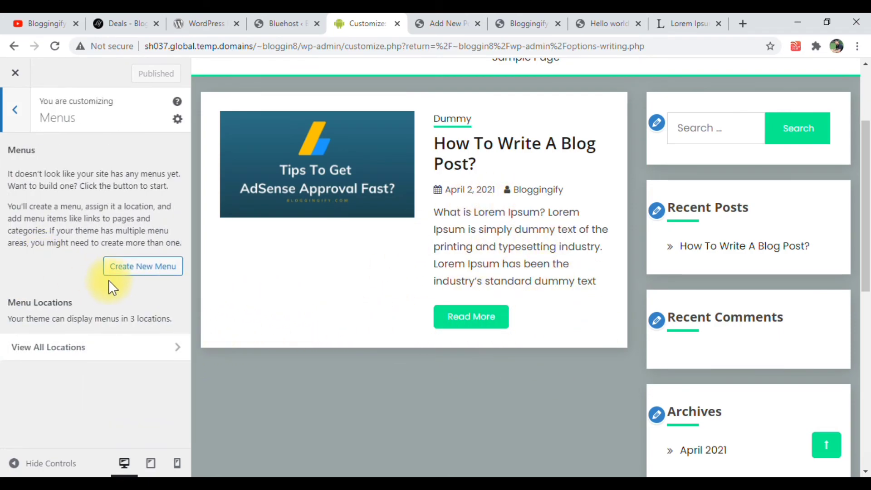
{"action": "left_click", "coordinate": [136, 271]}
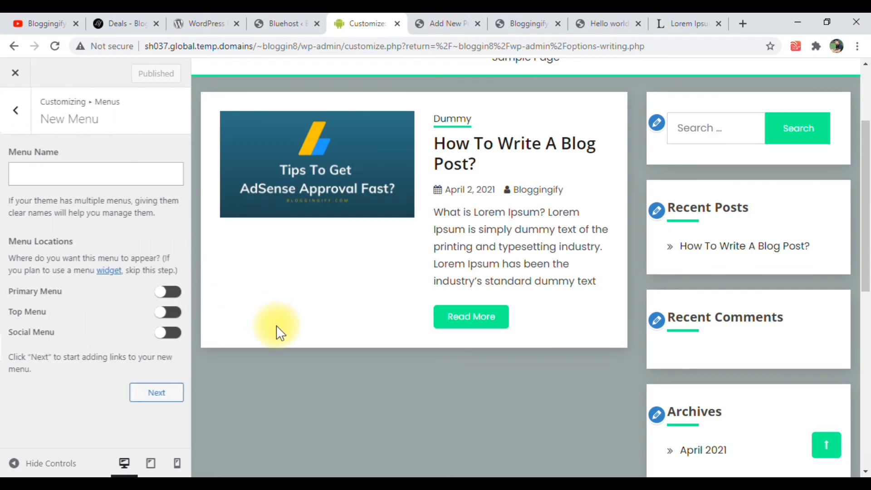
{"action": "left_click", "coordinate": [163, 292]}
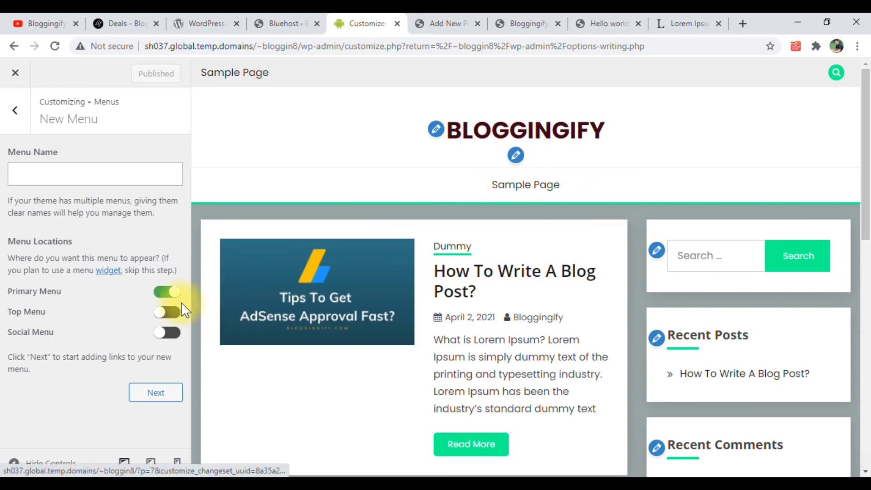
{"action": "left_click", "coordinate": [166, 312]}
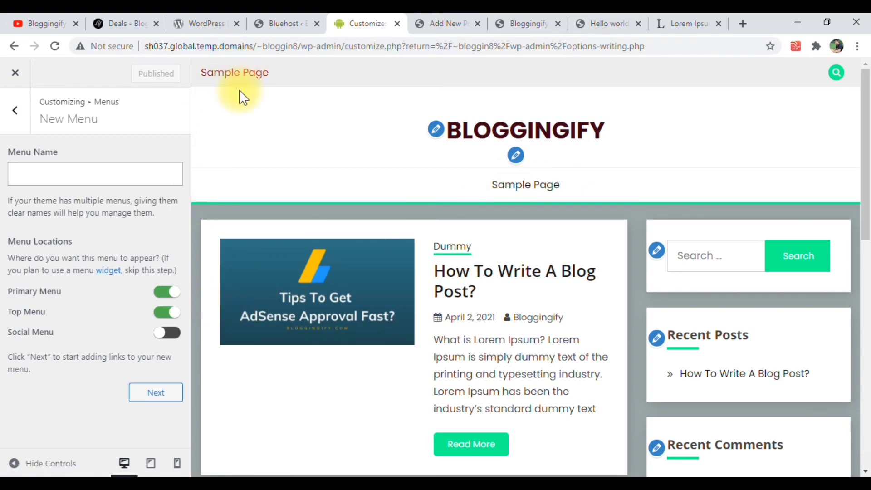
{"action": "left_click", "coordinate": [166, 333]}
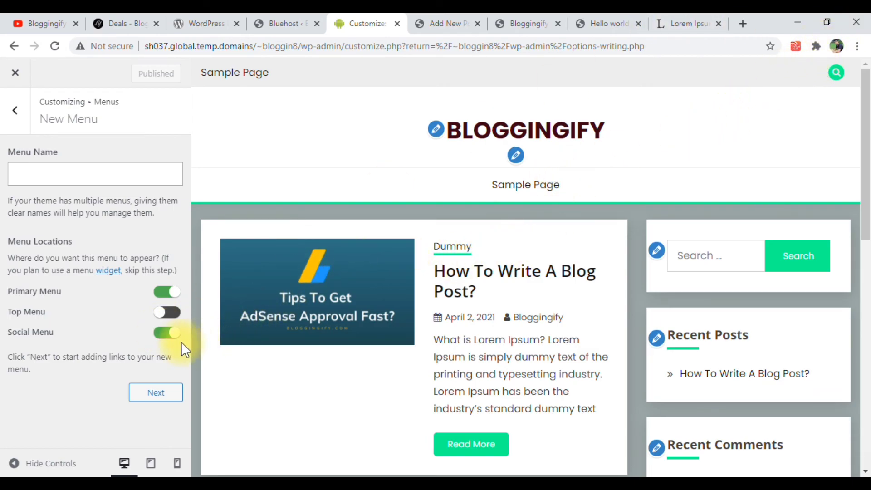
{"action": "left_click", "coordinate": [163, 337]}
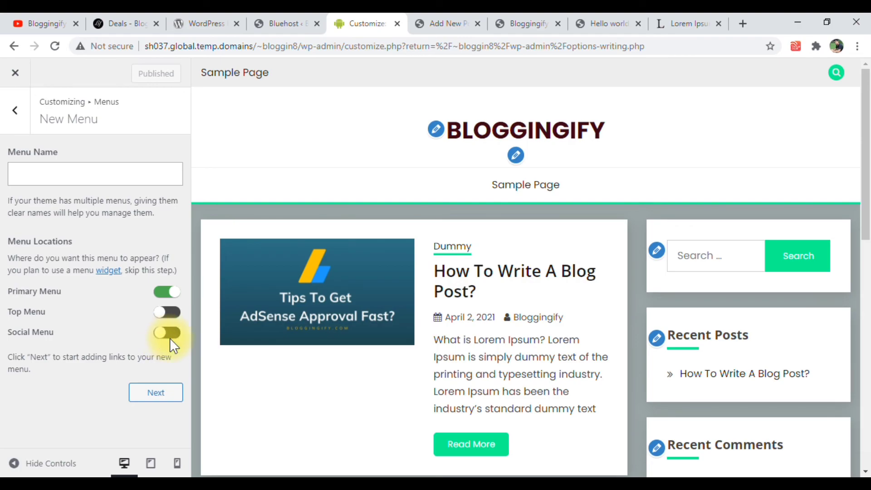
{"action": "left_click", "coordinate": [18, 125]}
{"action": "left_click", "coordinate": [16, 122]}
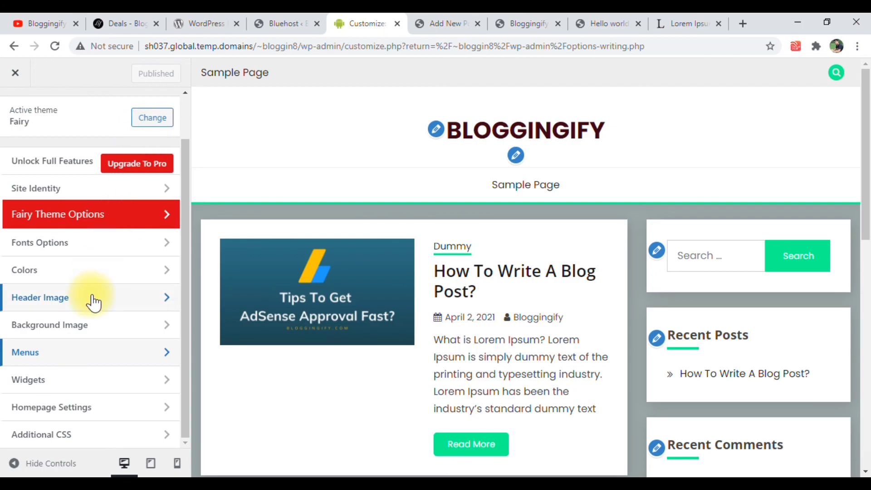
Add a Categories widget to the Sidebar widget area and move it above the Search widget
{"action": "left_click", "coordinate": [42, 383]}
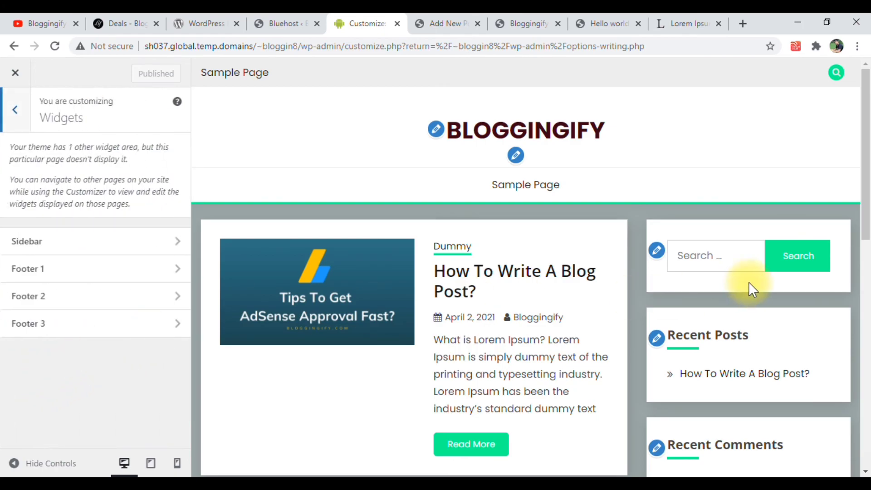
{"action": "scroll", "coordinate": [807, 277], "scroll_direction": "down", "scroll_amount": 2}
{"action": "scroll", "coordinate": [731, 255], "scroll_direction": "down", "scroll_amount": 8}
{"action": "scroll", "coordinate": [733, 256], "scroll_direction": "up", "scroll_amount": 10}
{"action": "scroll", "coordinate": [732, 250], "scroll_direction": "down", "scroll_amount": 3}
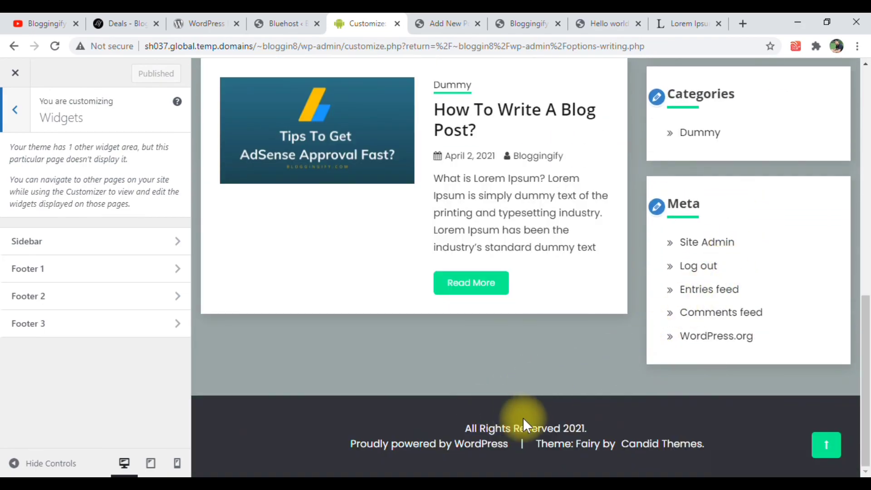
{"action": "scroll", "coordinate": [540, 408], "scroll_direction": "up", "scroll_amount": 3}
{"action": "left_click", "coordinate": [111, 238]}
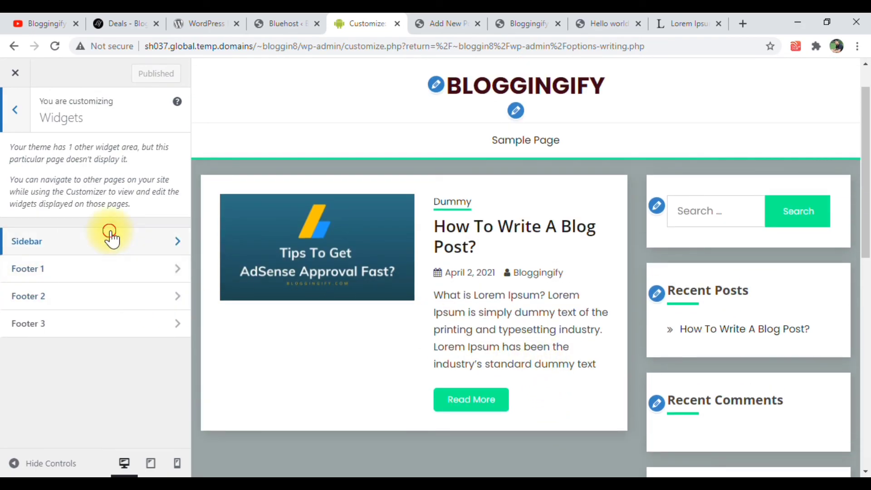
{"action": "scroll", "coordinate": [774, 276], "scroll_direction": "down", "scroll_amount": 3}
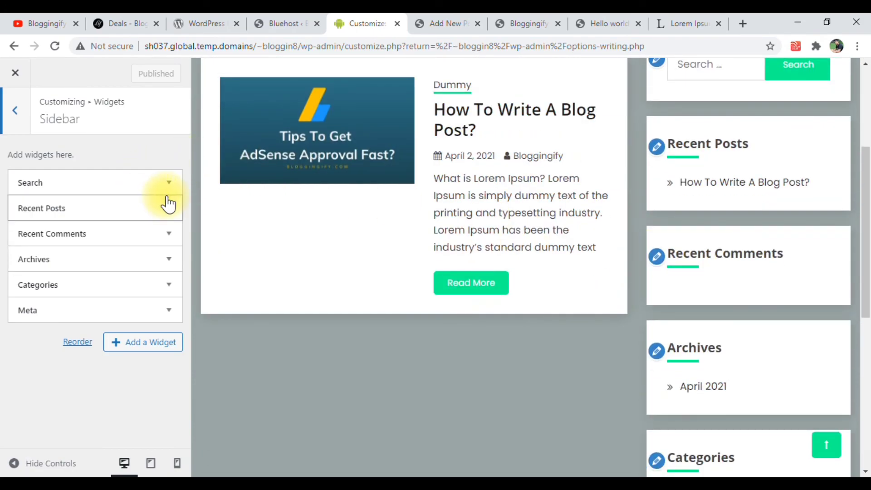
{"action": "left_click", "coordinate": [139, 346]}
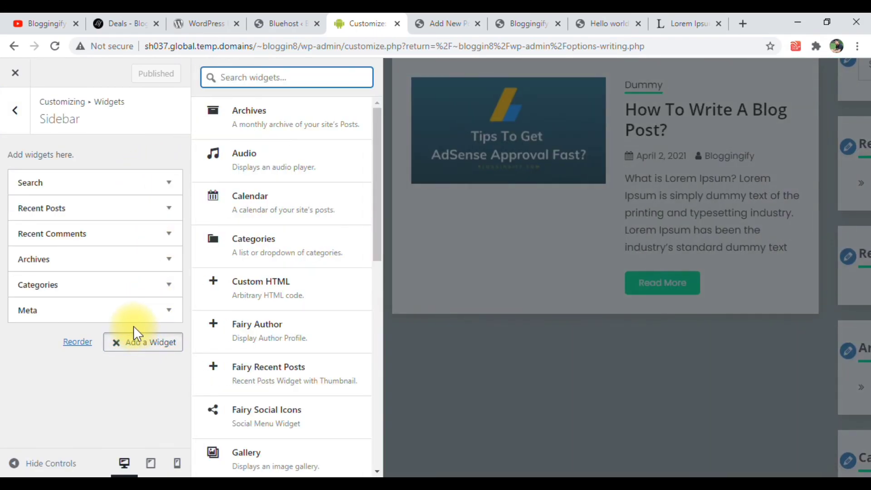
{"action": "left_click", "coordinate": [276, 252]}
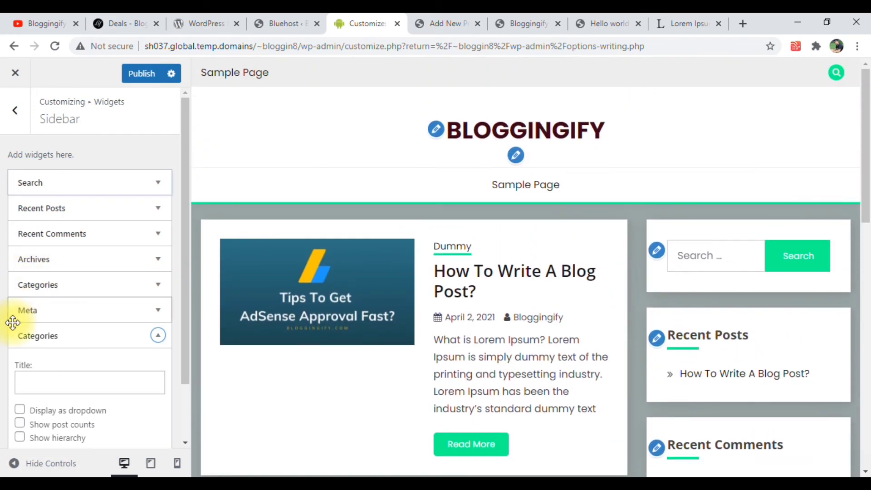
{"action": "left_click_drag", "start_coordinate": [13, 323], "coordinate": [39, 181]}
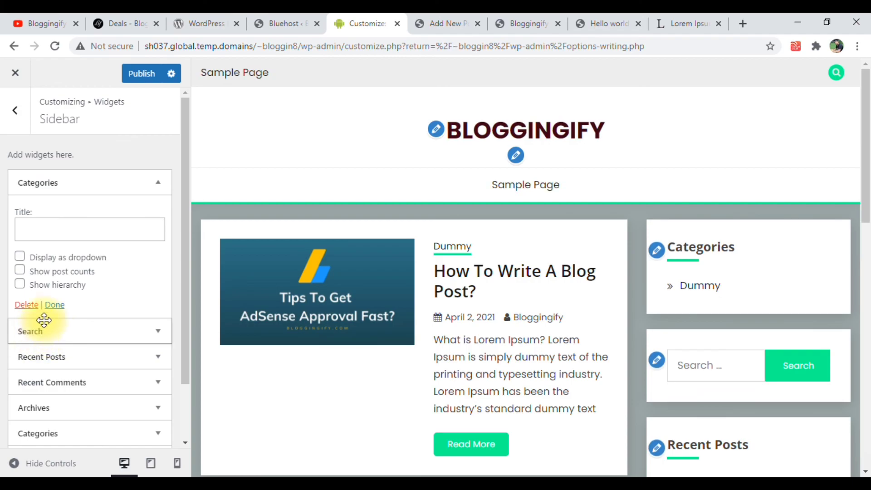
{"action": "left_click", "coordinate": [54, 305]}
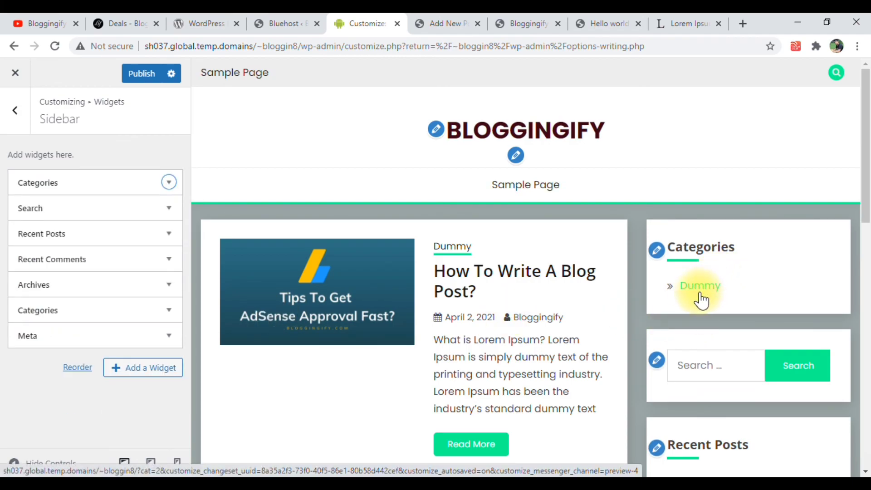
Remove the Meta widget and the lower duplicate Categories widget from the Sidebar widget area
{"action": "left_click", "coordinate": [49, 337]}
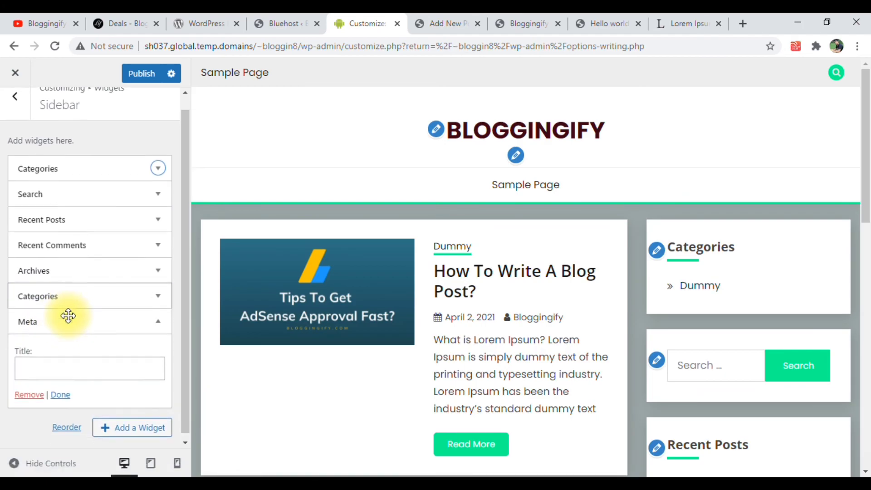
{"action": "left_click", "coordinate": [29, 398]}
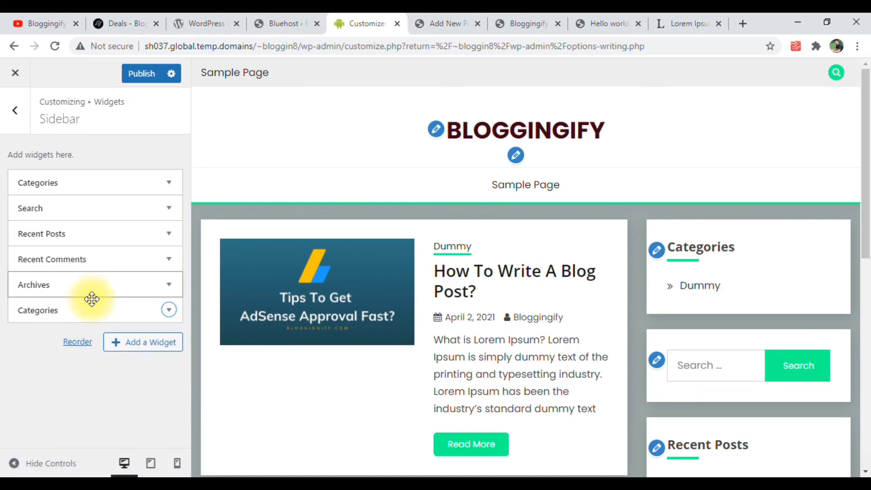
{"action": "left_click", "coordinate": [64, 311]}
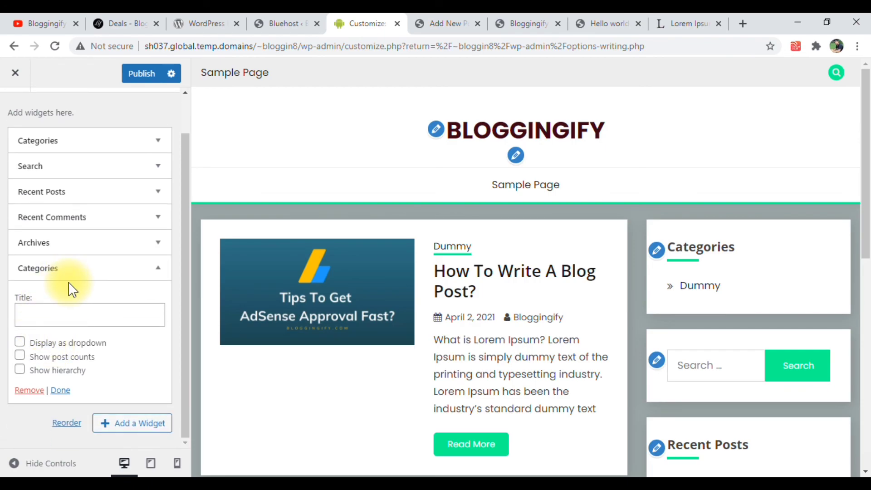
{"action": "left_click", "coordinate": [29, 390]}
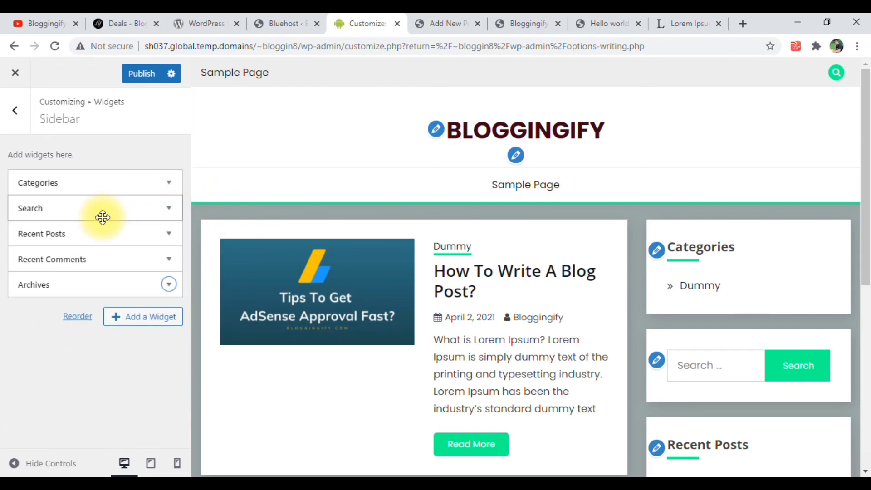
{"action": "left_click", "coordinate": [17, 112]}
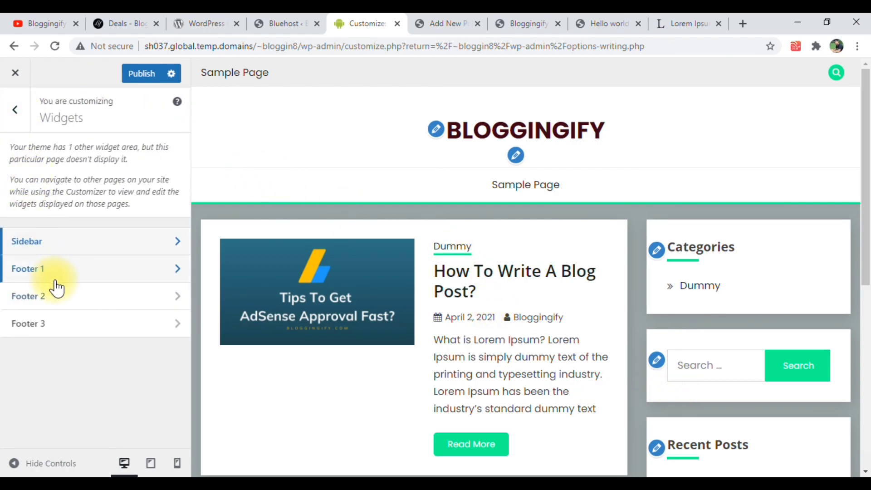
Add the Fairy Recent Posts widget to the Footer 1 widget area, keeping its default settings
{"action": "scroll", "coordinate": [483, 303], "scroll_direction": "down", "scroll_amount": 6}
{"action": "left_click", "coordinate": [139, 176]}
{"action": "scroll", "coordinate": [254, 290], "scroll_direction": "down", "scroll_amount": 6}
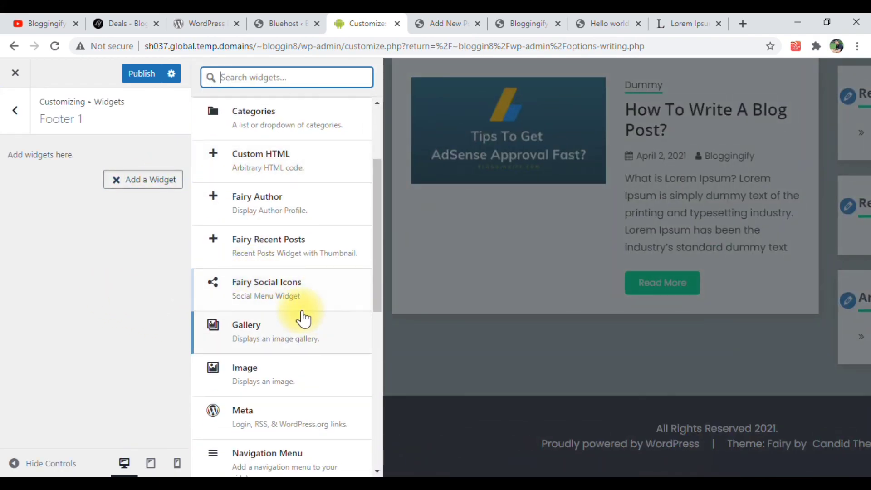
{"action": "scroll", "coordinate": [273, 294], "scroll_direction": "down", "scroll_amount": 4}
{"action": "scroll", "coordinate": [270, 290], "scroll_direction": "up", "scroll_amount": 10}
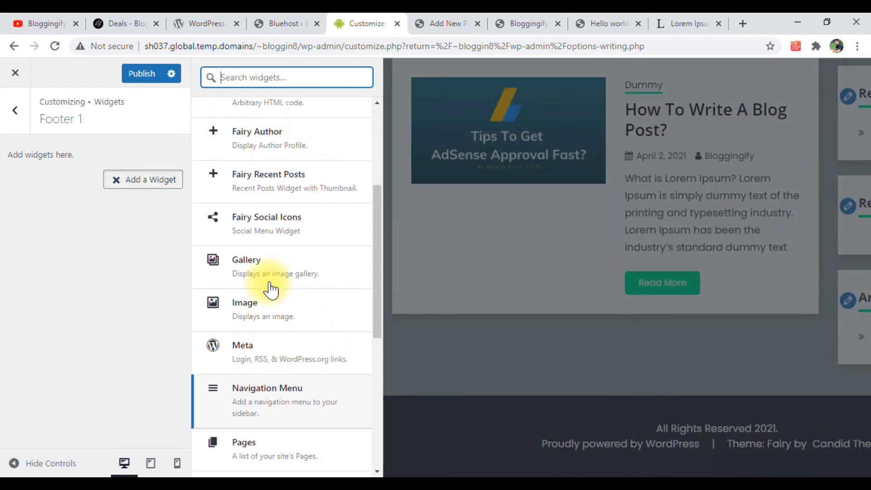
{"action": "scroll", "coordinate": [272, 347], "scroll_direction": "down", "scroll_amount": 4}
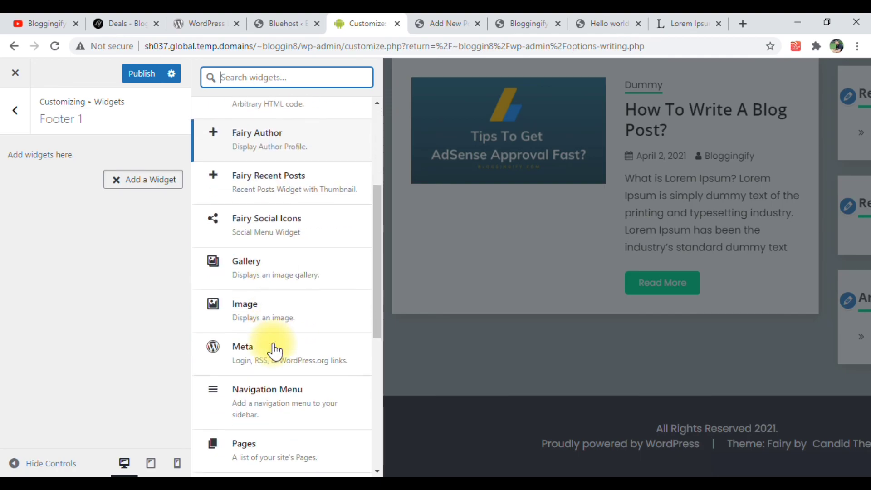
{"action": "scroll", "coordinate": [273, 331], "scroll_direction": "down", "scroll_amount": 2}
{"action": "scroll", "coordinate": [281, 282], "scroll_direction": "up", "scroll_amount": 3}
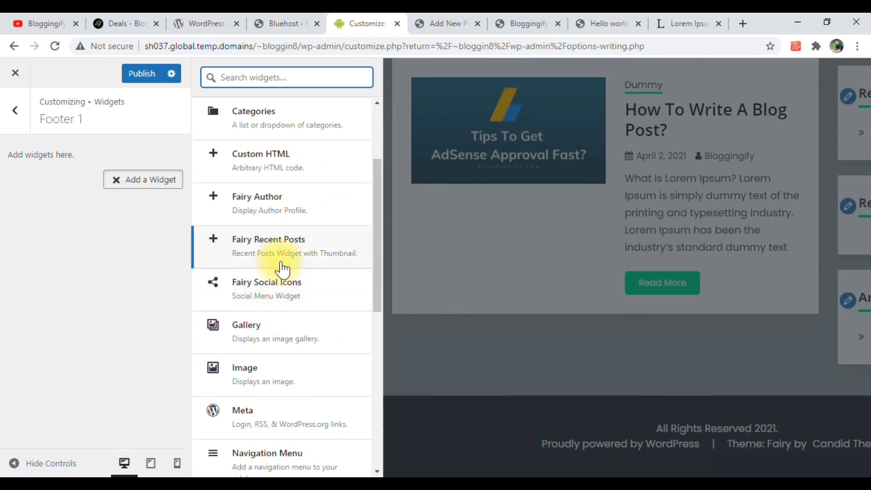
{"action": "left_click", "coordinate": [288, 248]}
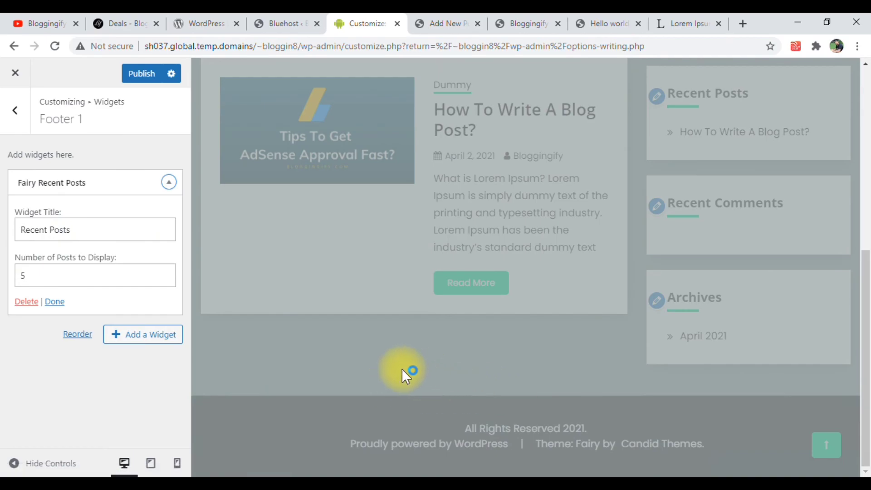
{"action": "scroll", "coordinate": [385, 410], "scroll_direction": "down", "scroll_amount": 4}
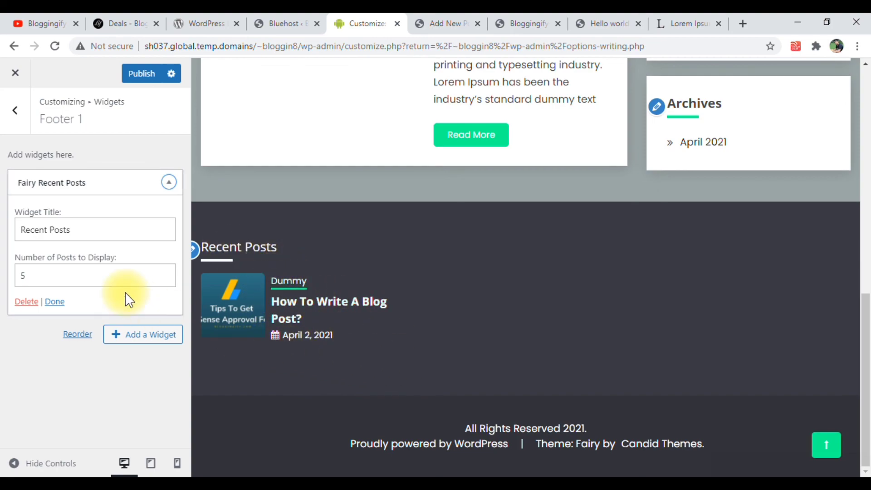
{"action": "left_click", "coordinate": [55, 301]}
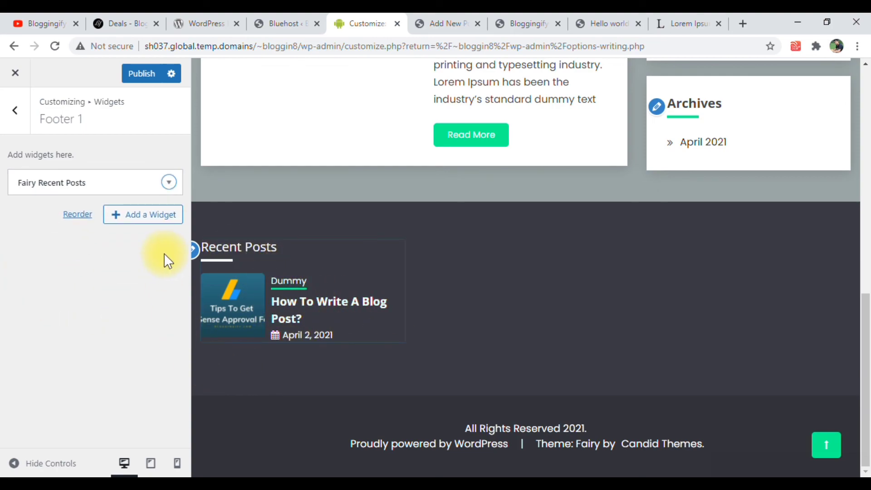
Publish the widget changes and review what the homepage is set to display in Homepage Settings
{"action": "left_click", "coordinate": [138, 76]}
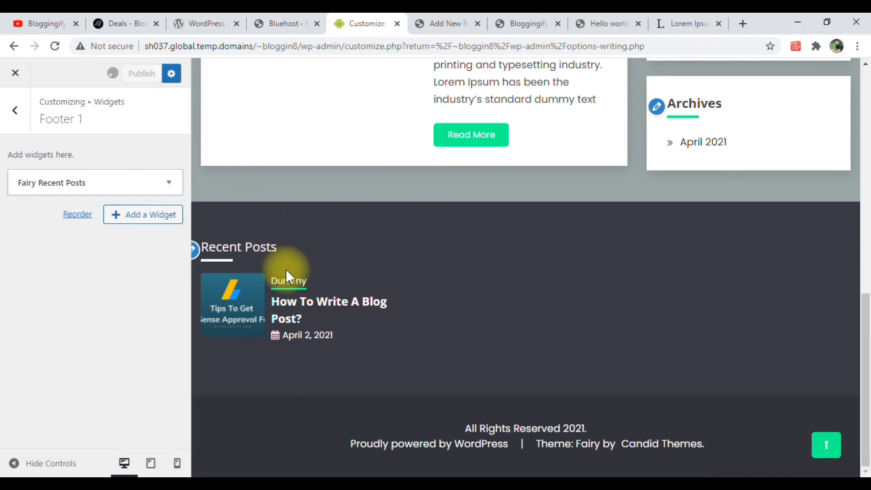
{"action": "left_click", "coordinate": [7, 111]}
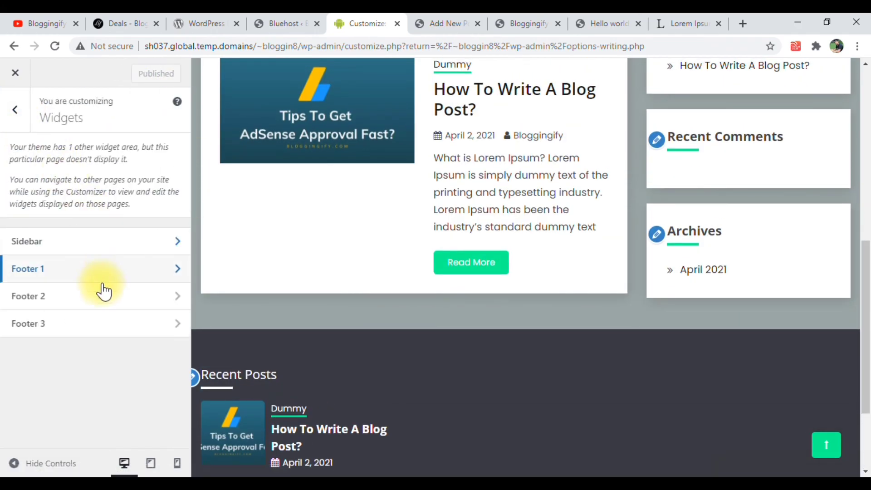
{"action": "left_click", "coordinate": [14, 113]}
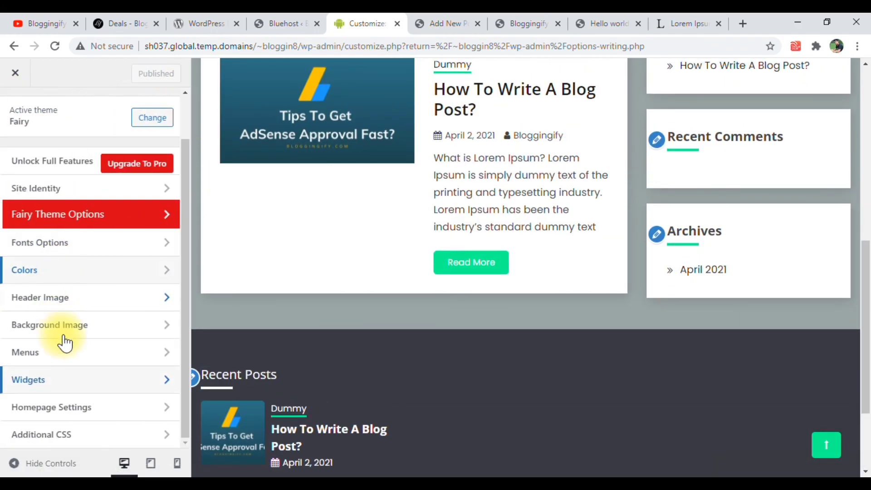
{"action": "left_click", "coordinate": [73, 410]}
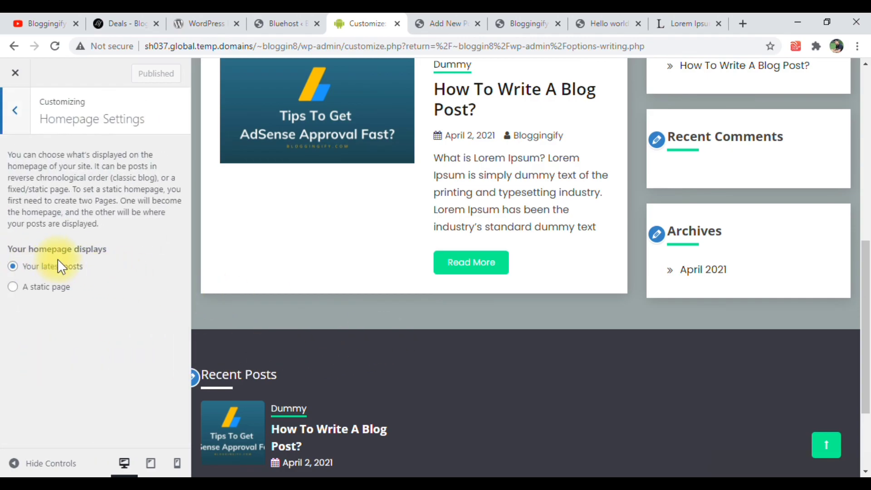
{"action": "left_click", "coordinate": [14, 111]}
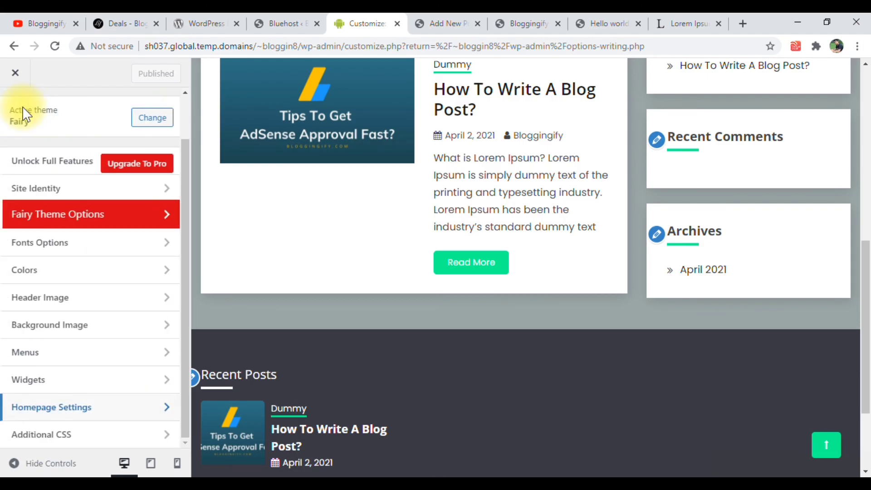
Reload the live Bloggingify homepage in its already open browser tab and look over the customized layout
{"action": "left_click", "coordinate": [543, 14]}
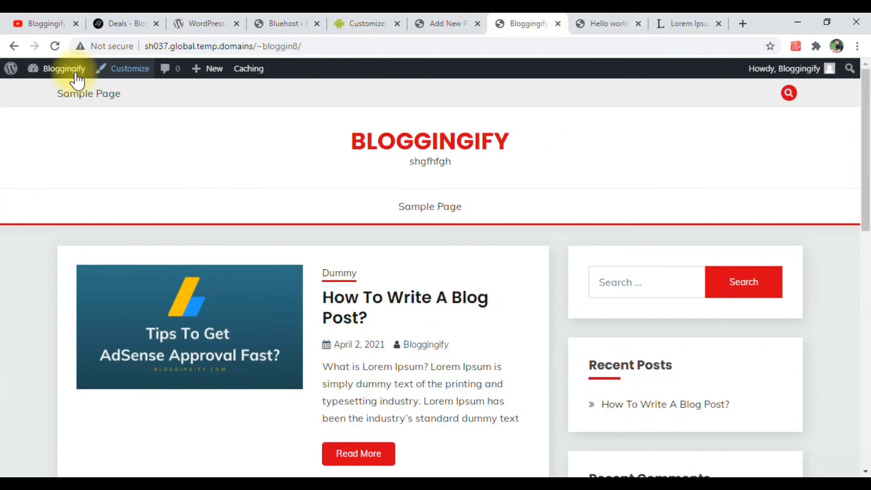
{"action": "left_click", "coordinate": [62, 44]}
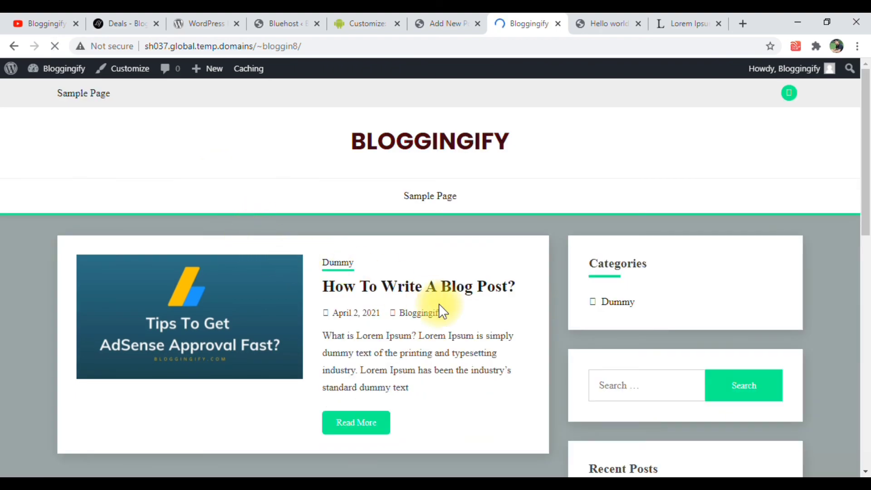
{"action": "scroll", "coordinate": [320, 288], "scroll_direction": "down", "scroll_amount": 4}
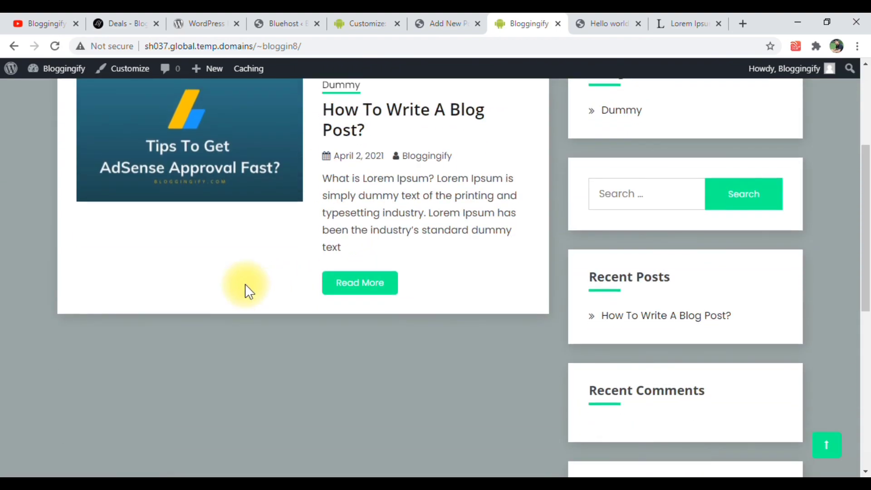
Check the live homepage from the post list and sidebar widgets down to the footer's Recent Posts widget
{"action": "scroll", "coordinate": [616, 375], "scroll_direction": "down", "scroll_amount": 4}
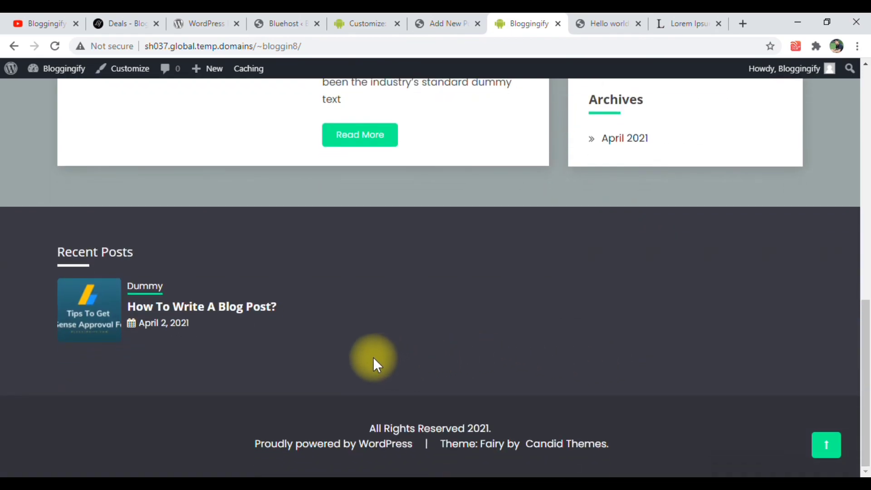
{"action": "scroll", "coordinate": [405, 351], "scroll_direction": "up", "scroll_amount": 5}
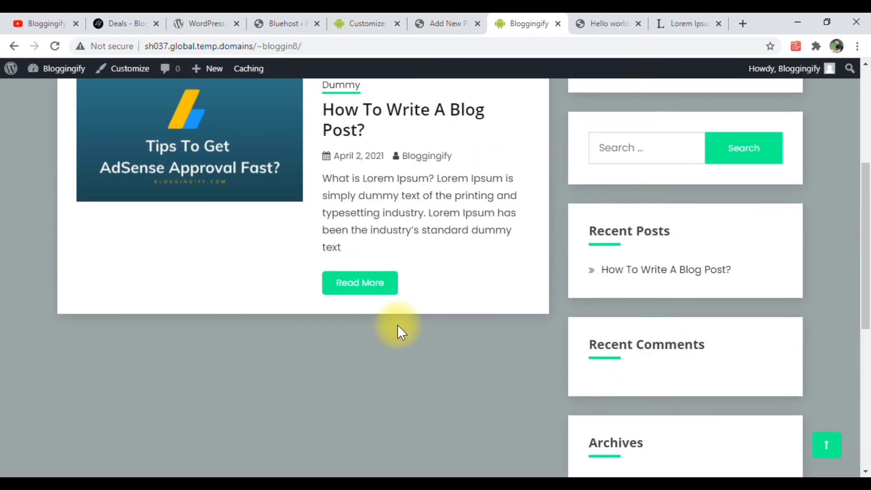
{"action": "scroll", "coordinate": [402, 270], "scroll_direction": "up", "scroll_amount": 3}
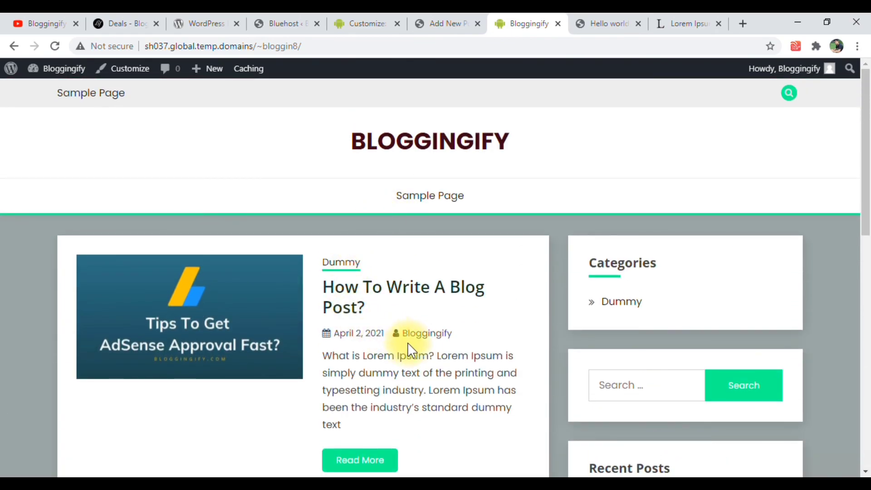
Open the "How To Write A Blog Post?" post from the live homepage and examine its text, embedded video and images
{"action": "left_click", "coordinate": [354, 294]}
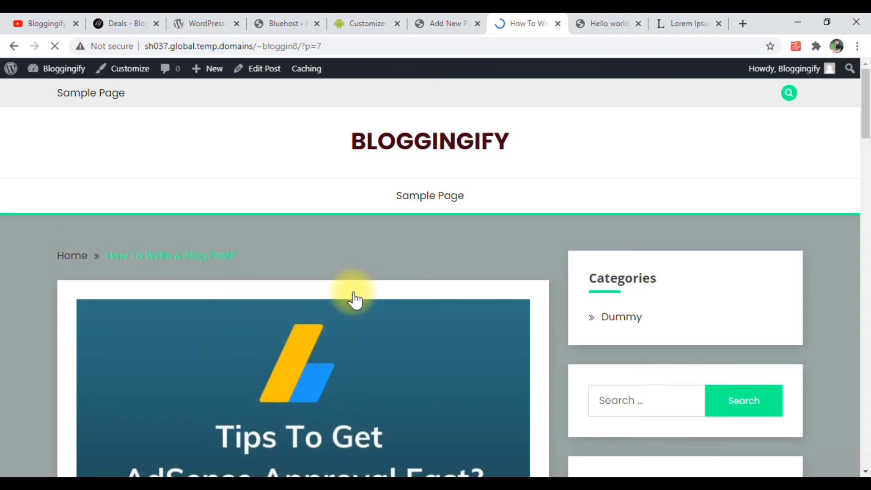
{"action": "scroll", "coordinate": [352, 295], "scroll_direction": "down", "scroll_amount": 8}
{"action": "scroll", "coordinate": [290, 277], "scroll_direction": "up", "scroll_amount": 4}
{"action": "scroll", "coordinate": [262, 270], "scroll_direction": "down", "scroll_amount": 5}
{"action": "scroll", "coordinate": [263, 273], "scroll_direction": "down", "scroll_amount": 20}
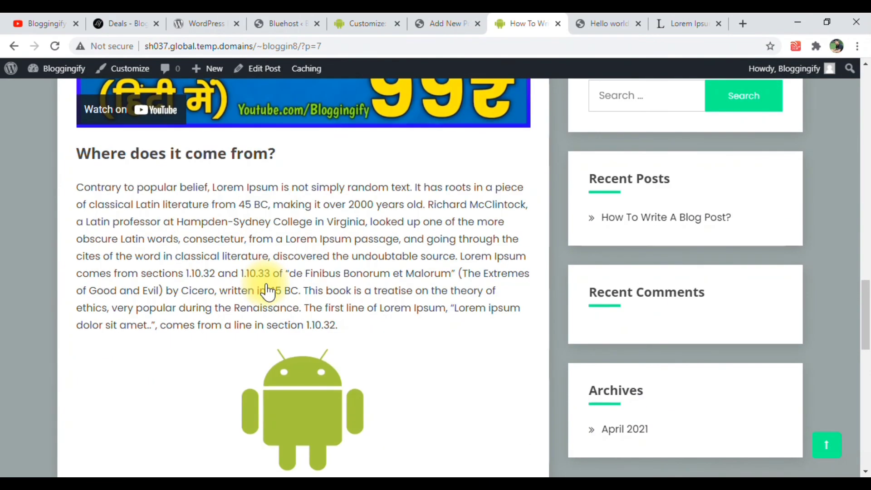
{"action": "scroll", "coordinate": [268, 292], "scroll_direction": "down", "scroll_amount": 9}
{"action": "scroll", "coordinate": [268, 291], "scroll_direction": "up", "scroll_amount": 1}
{"action": "scroll", "coordinate": [267, 287], "scroll_direction": "up", "scroll_amount": 15}
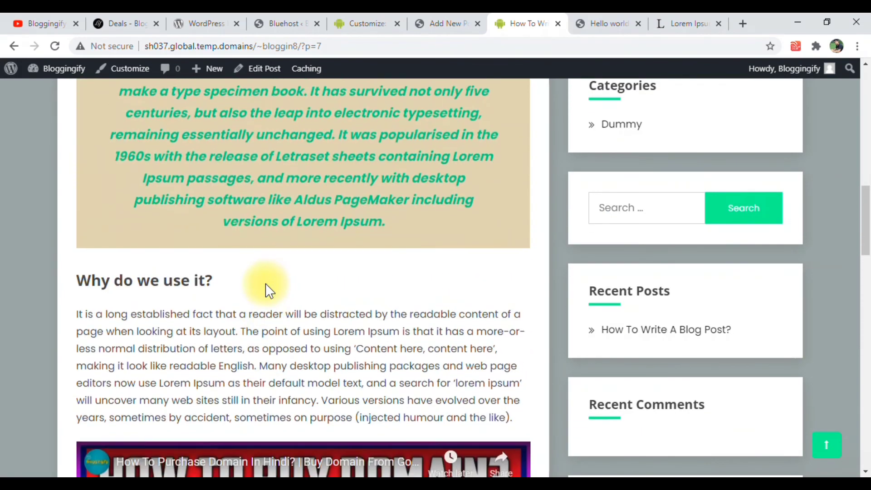
View the Bloggingify YouTube channel and the top of the deals page, and open the bloggingify.com homepage from its site title
{"action": "left_click", "coordinate": [68, 22]}
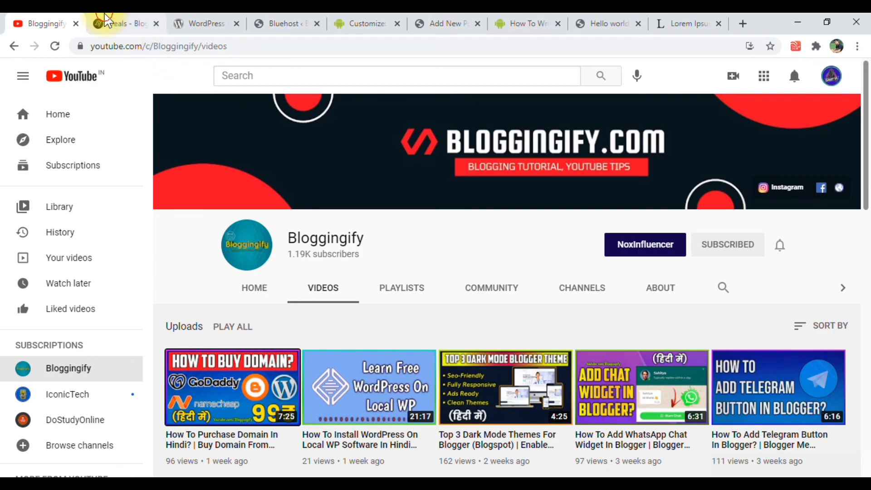
{"action": "left_click", "coordinate": [103, 24]}
{"action": "scroll", "coordinate": [165, 167], "scroll_direction": "up", "scroll_amount": 3}
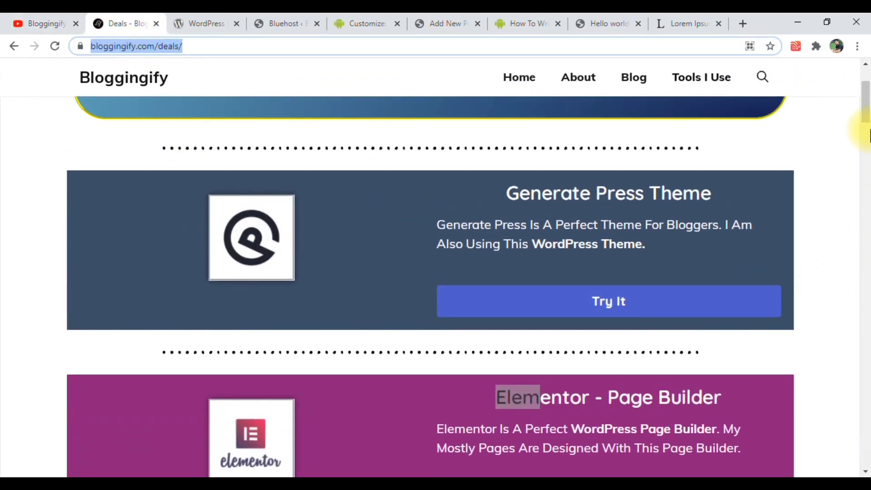
{"action": "left_click_drag", "start_coordinate": [864, 87], "coordinate": [857, 46]}
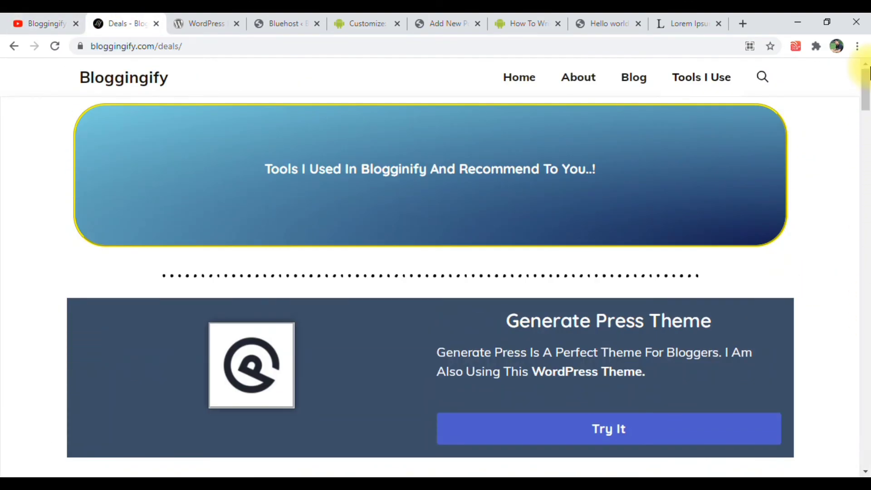
{"action": "left_click", "coordinate": [117, 75]}
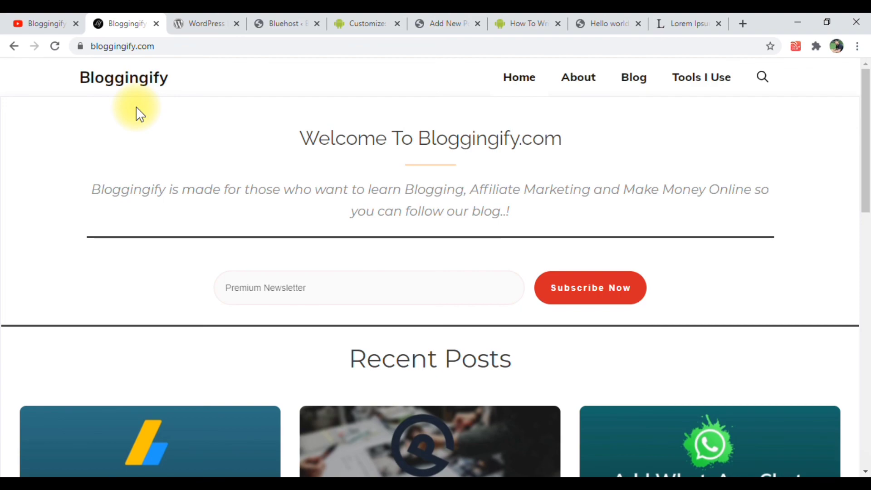
Revisit the Bloggingify YouTube channel's videos and bring up the already open "Hello world!" post
{"action": "left_click", "coordinate": [34, 17]}
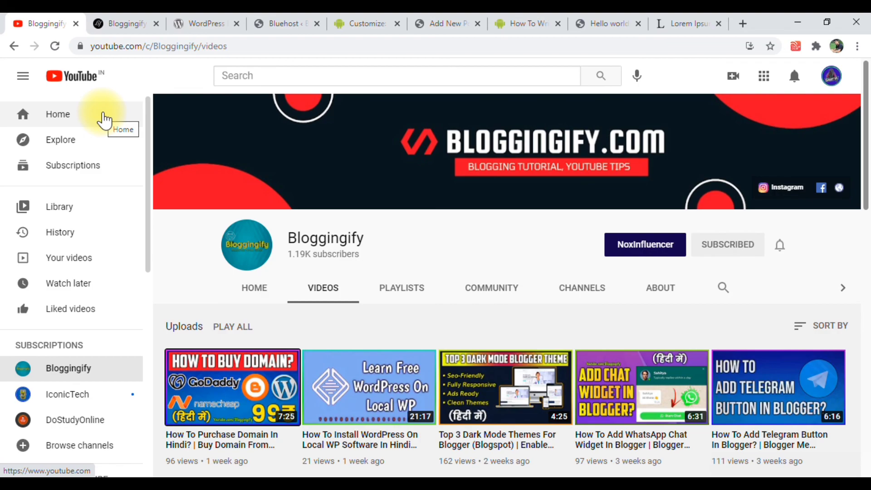
{"action": "left_click", "coordinate": [604, 22]}
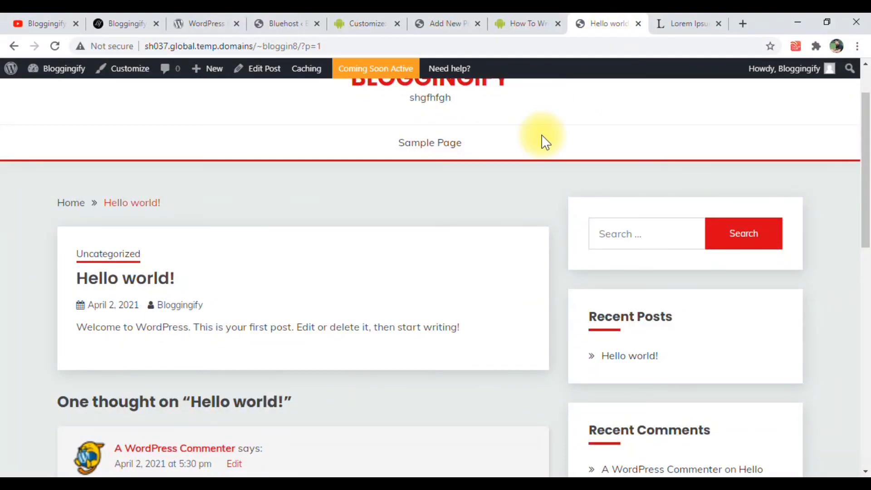